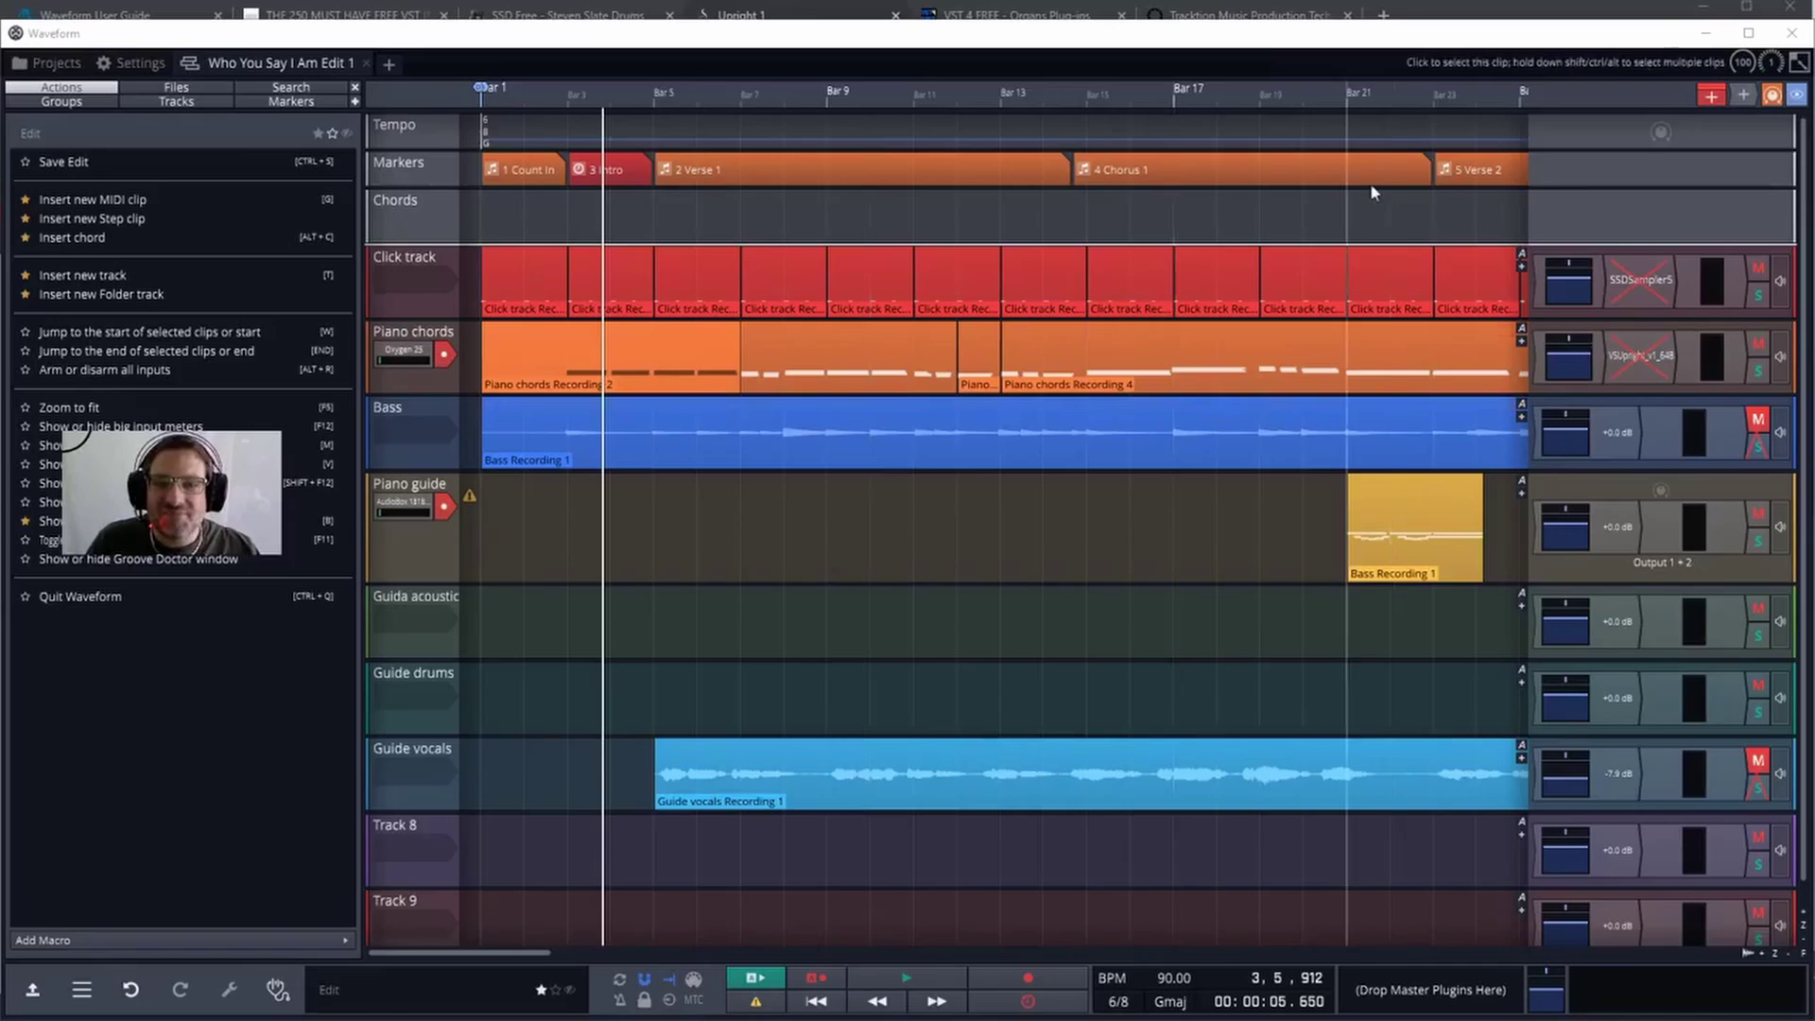
# - Switch to the web browser, view the Waveform user guide, and open the Waveform Free download form on the Tracktion website
pyautogui.click(1475, 9)
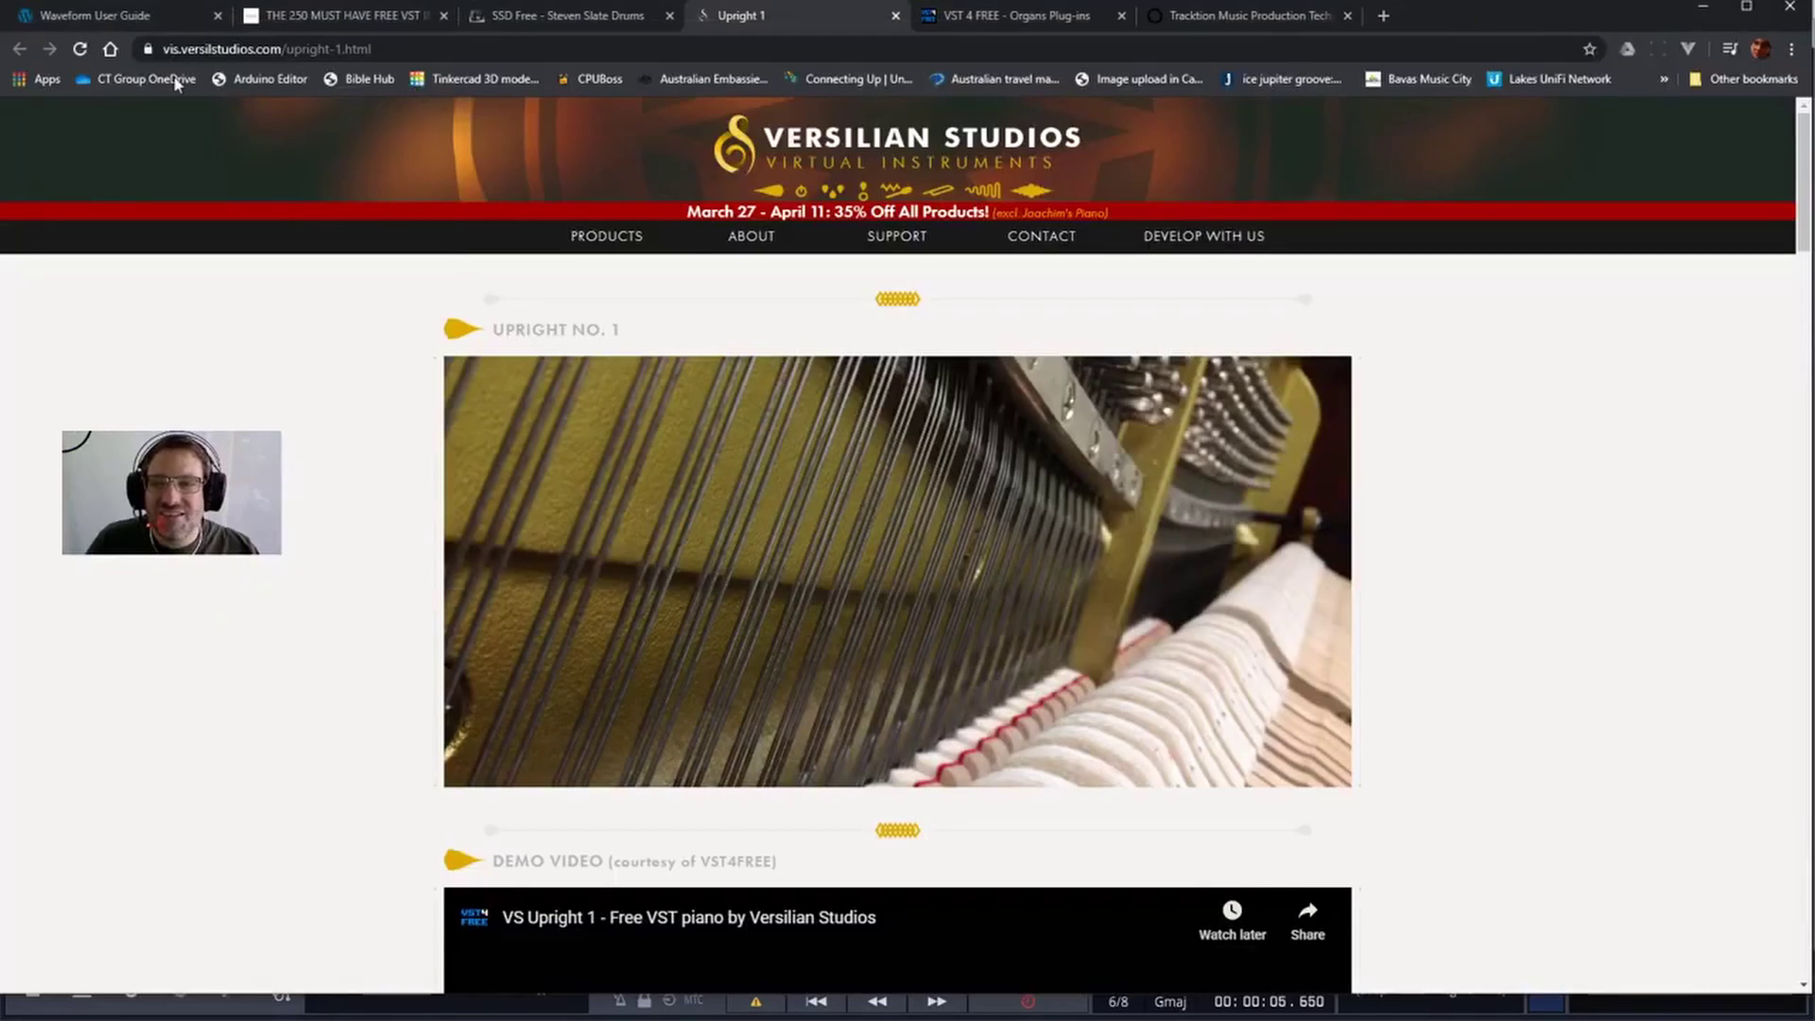
pyautogui.click(130, 17)
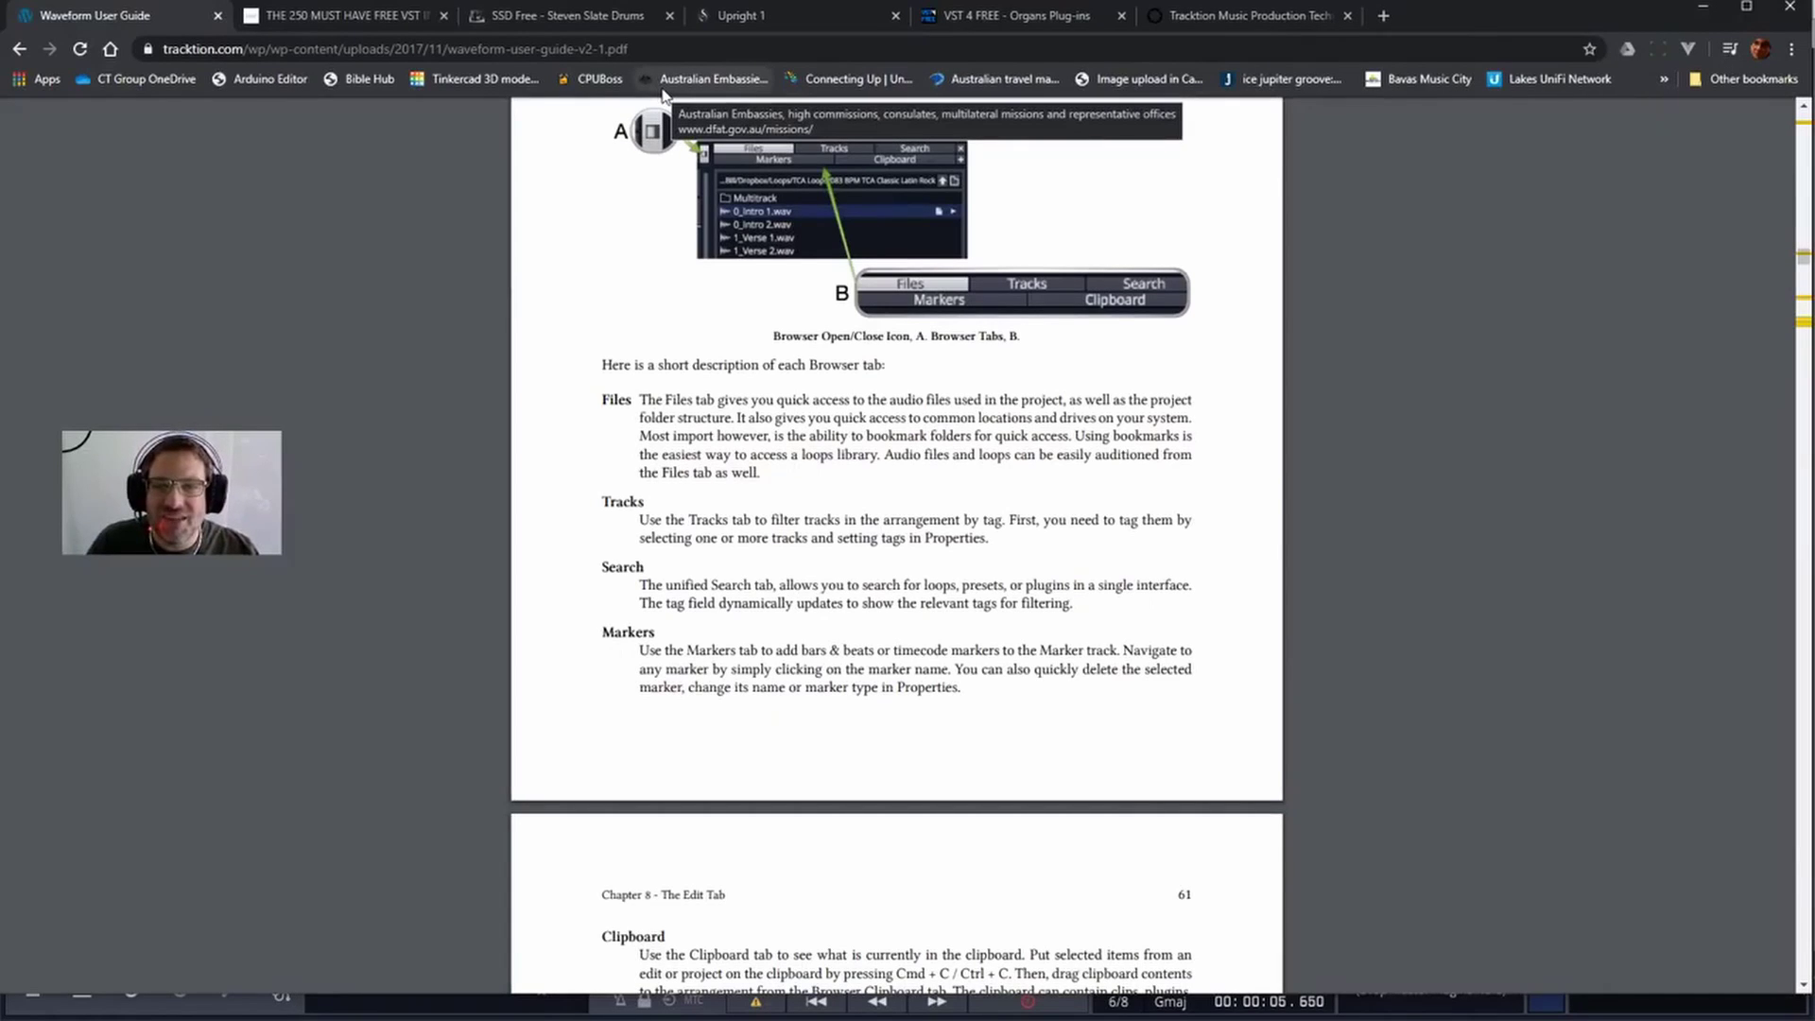
pyautogui.click(1228, 17)
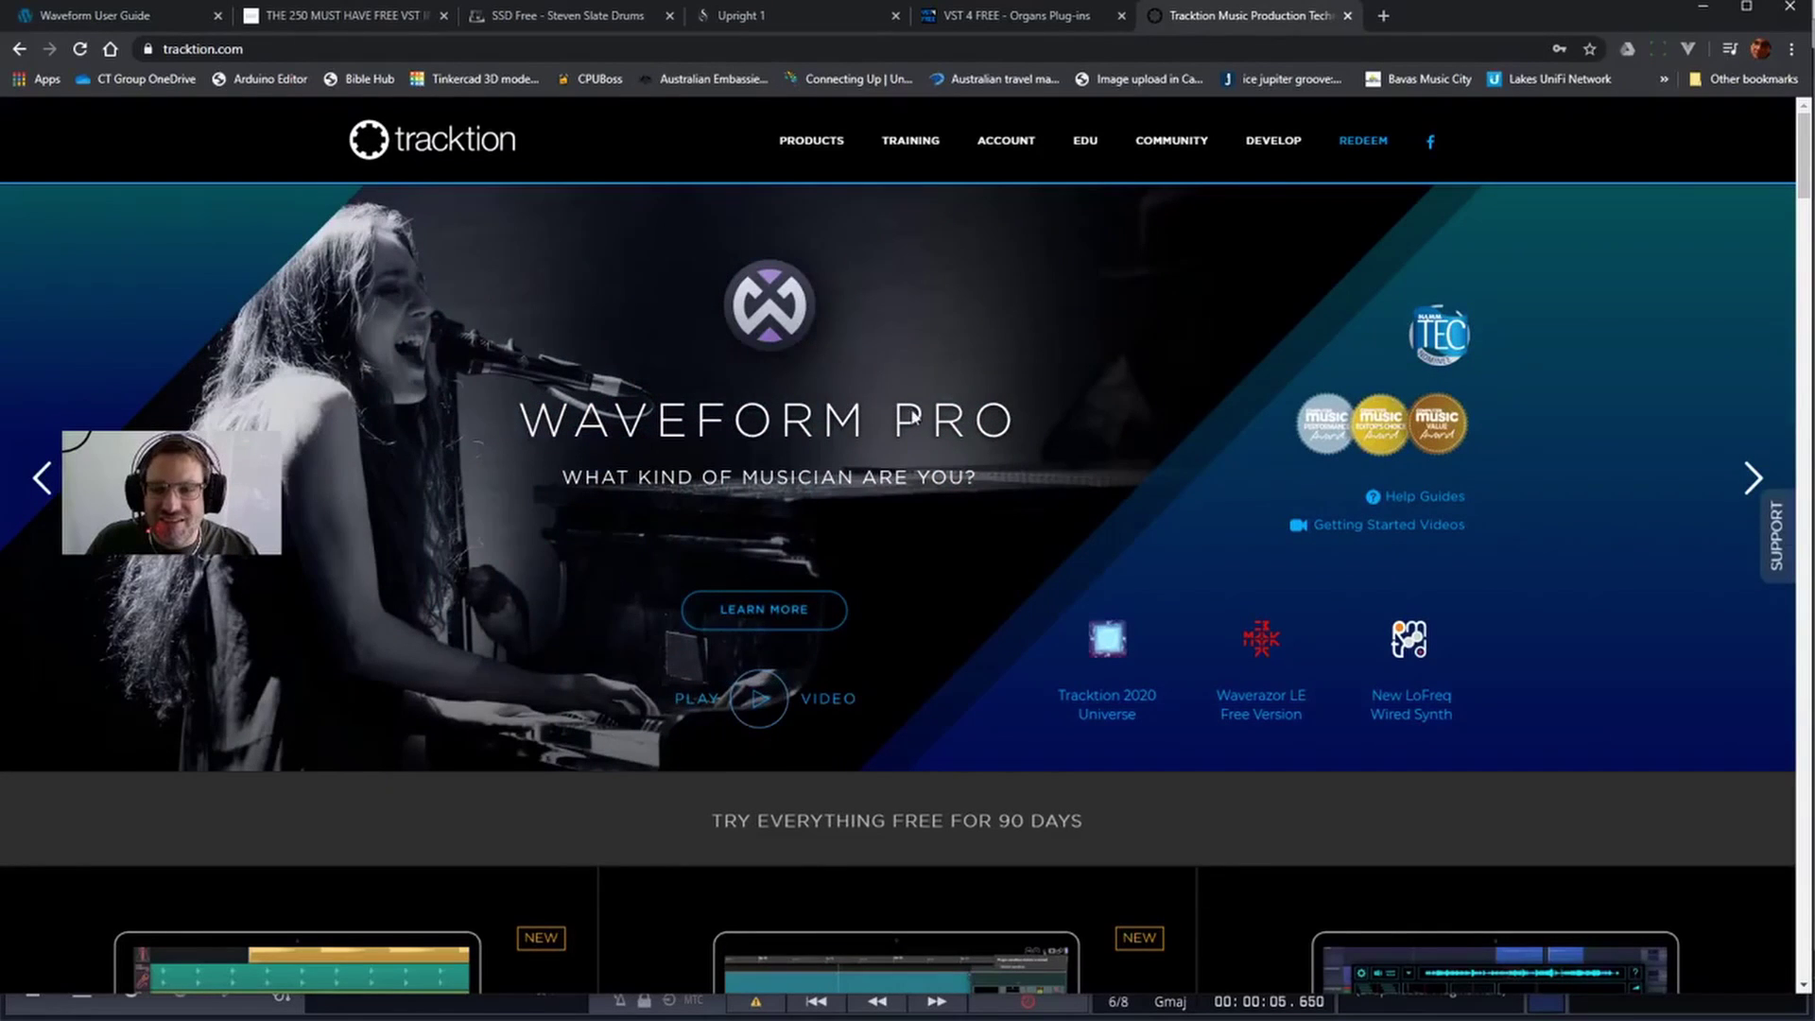
pyautogui.scroll(-1, 667, 486)
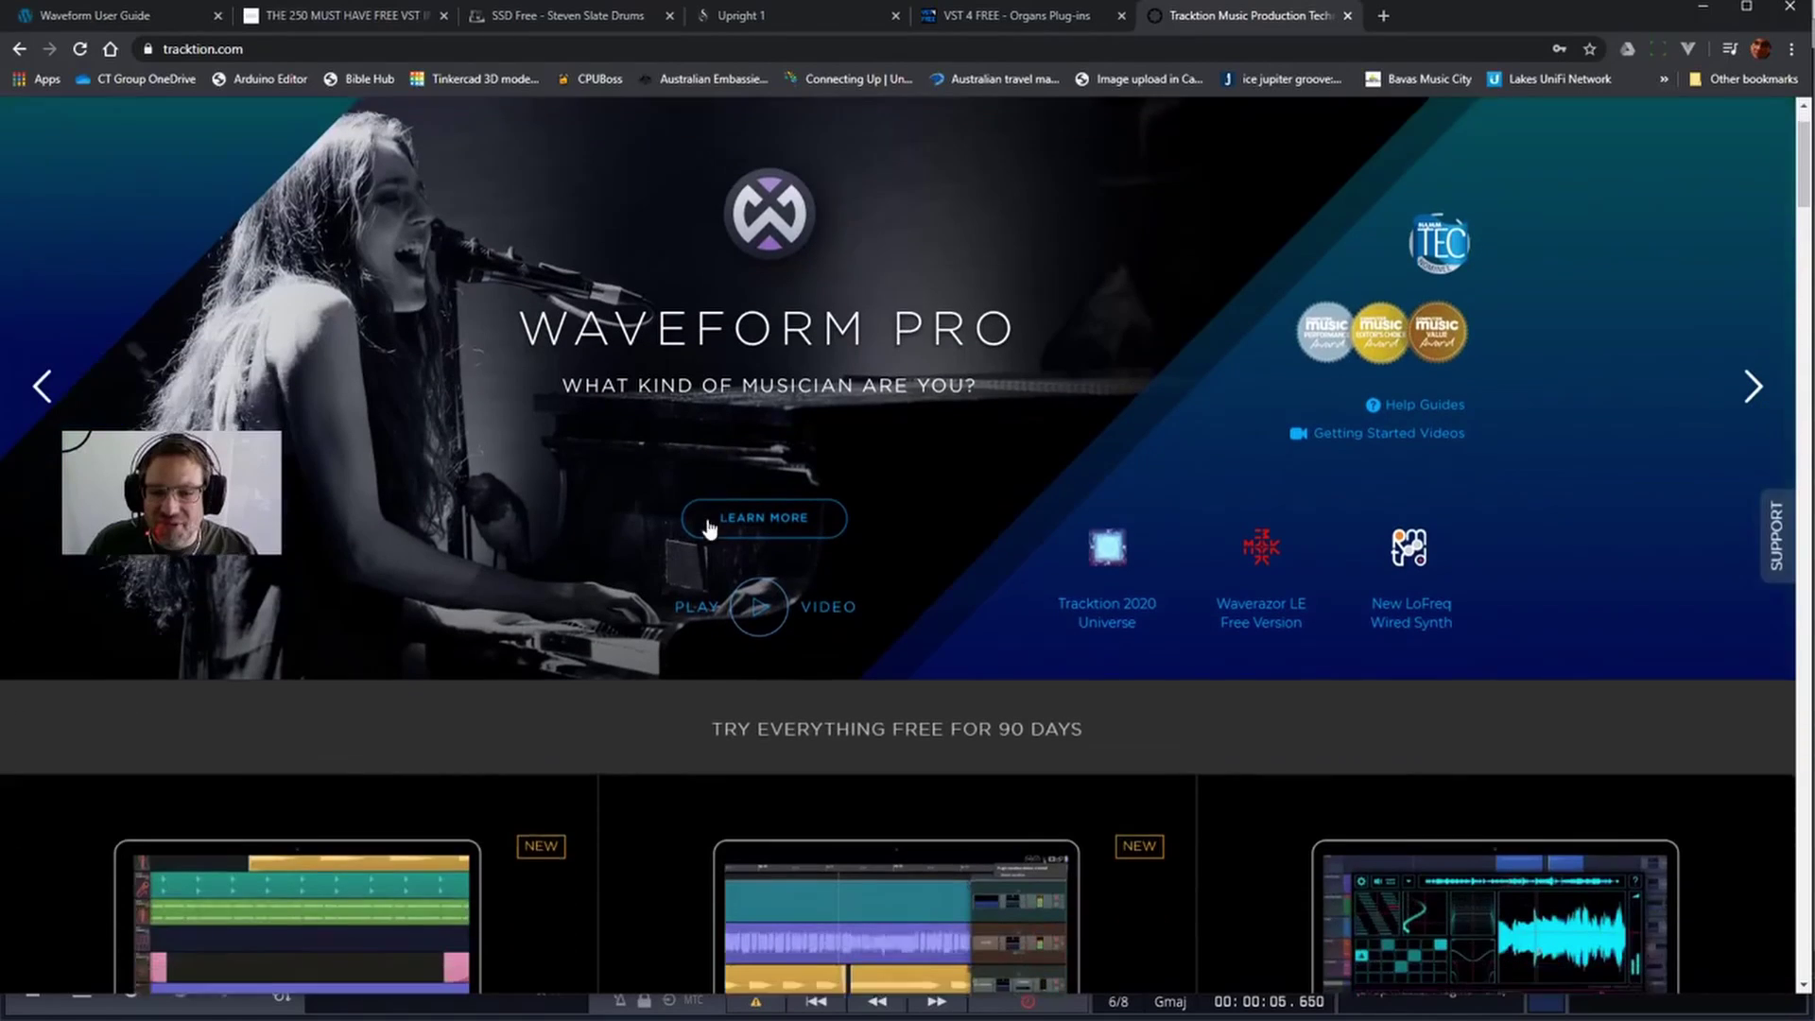
pyautogui.scroll(-10, 802, 435)
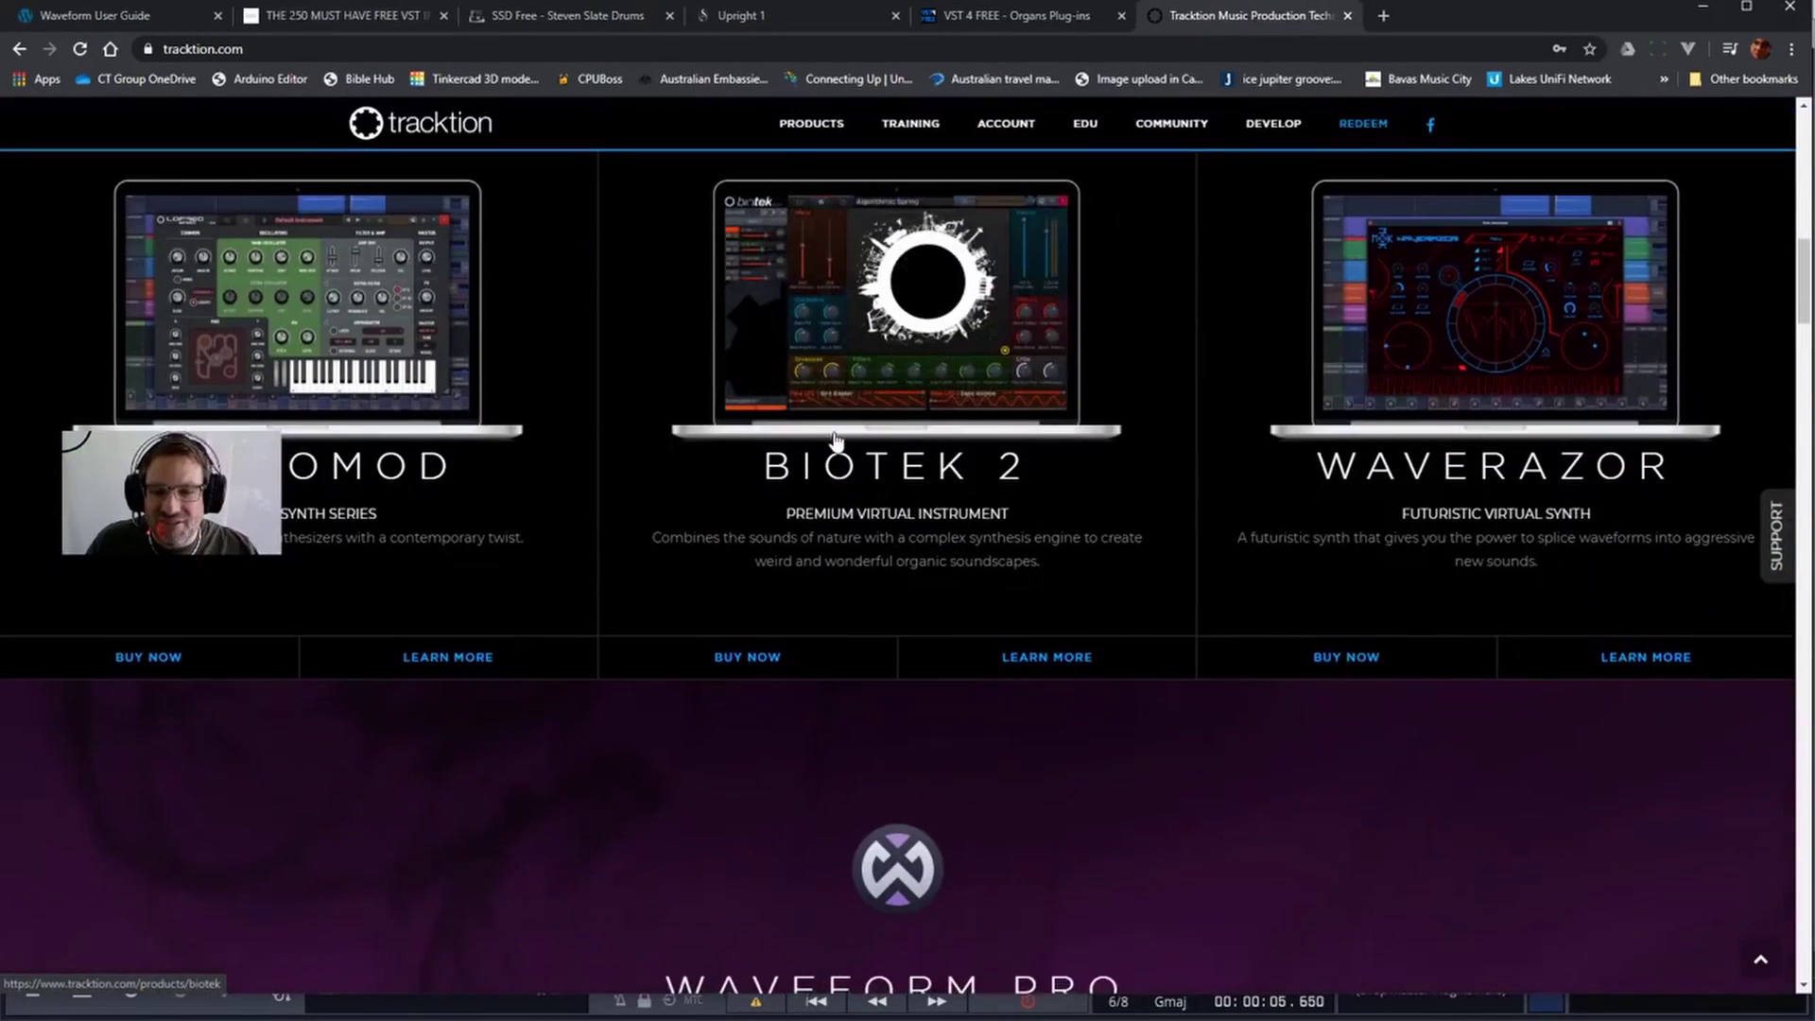
pyautogui.scroll(6, 832, 429)
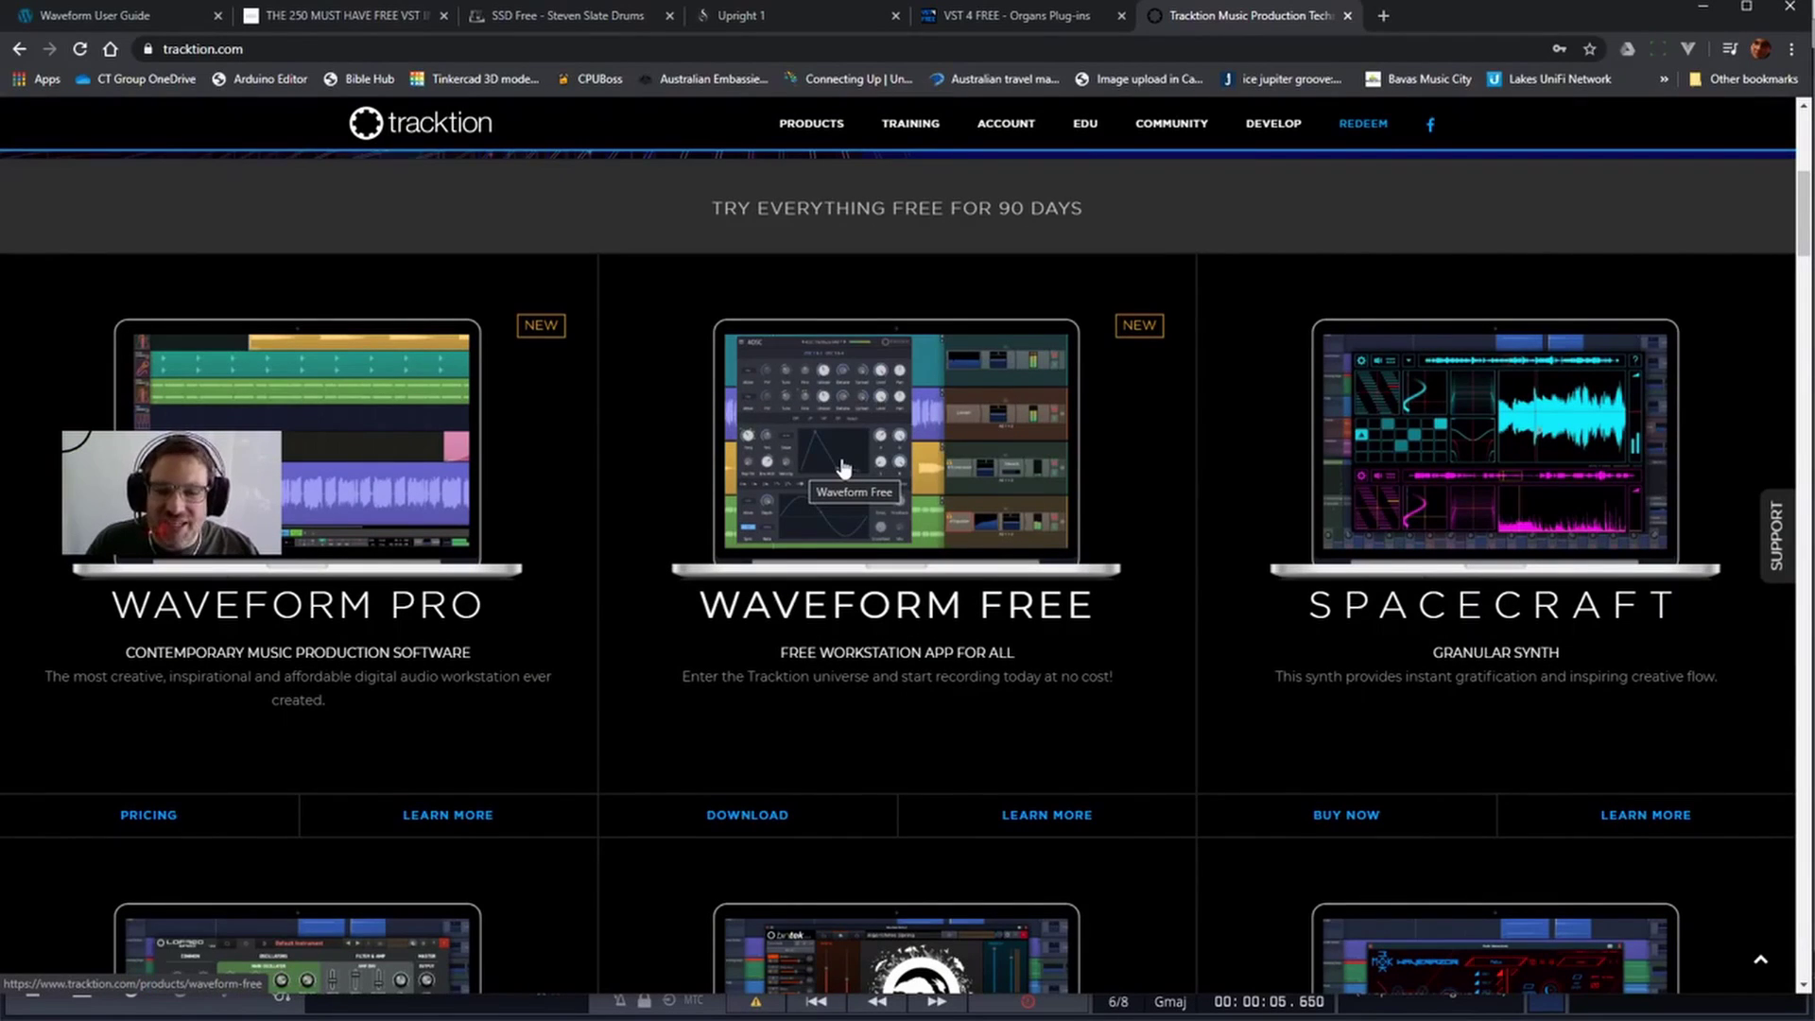
pyautogui.click(753, 818)
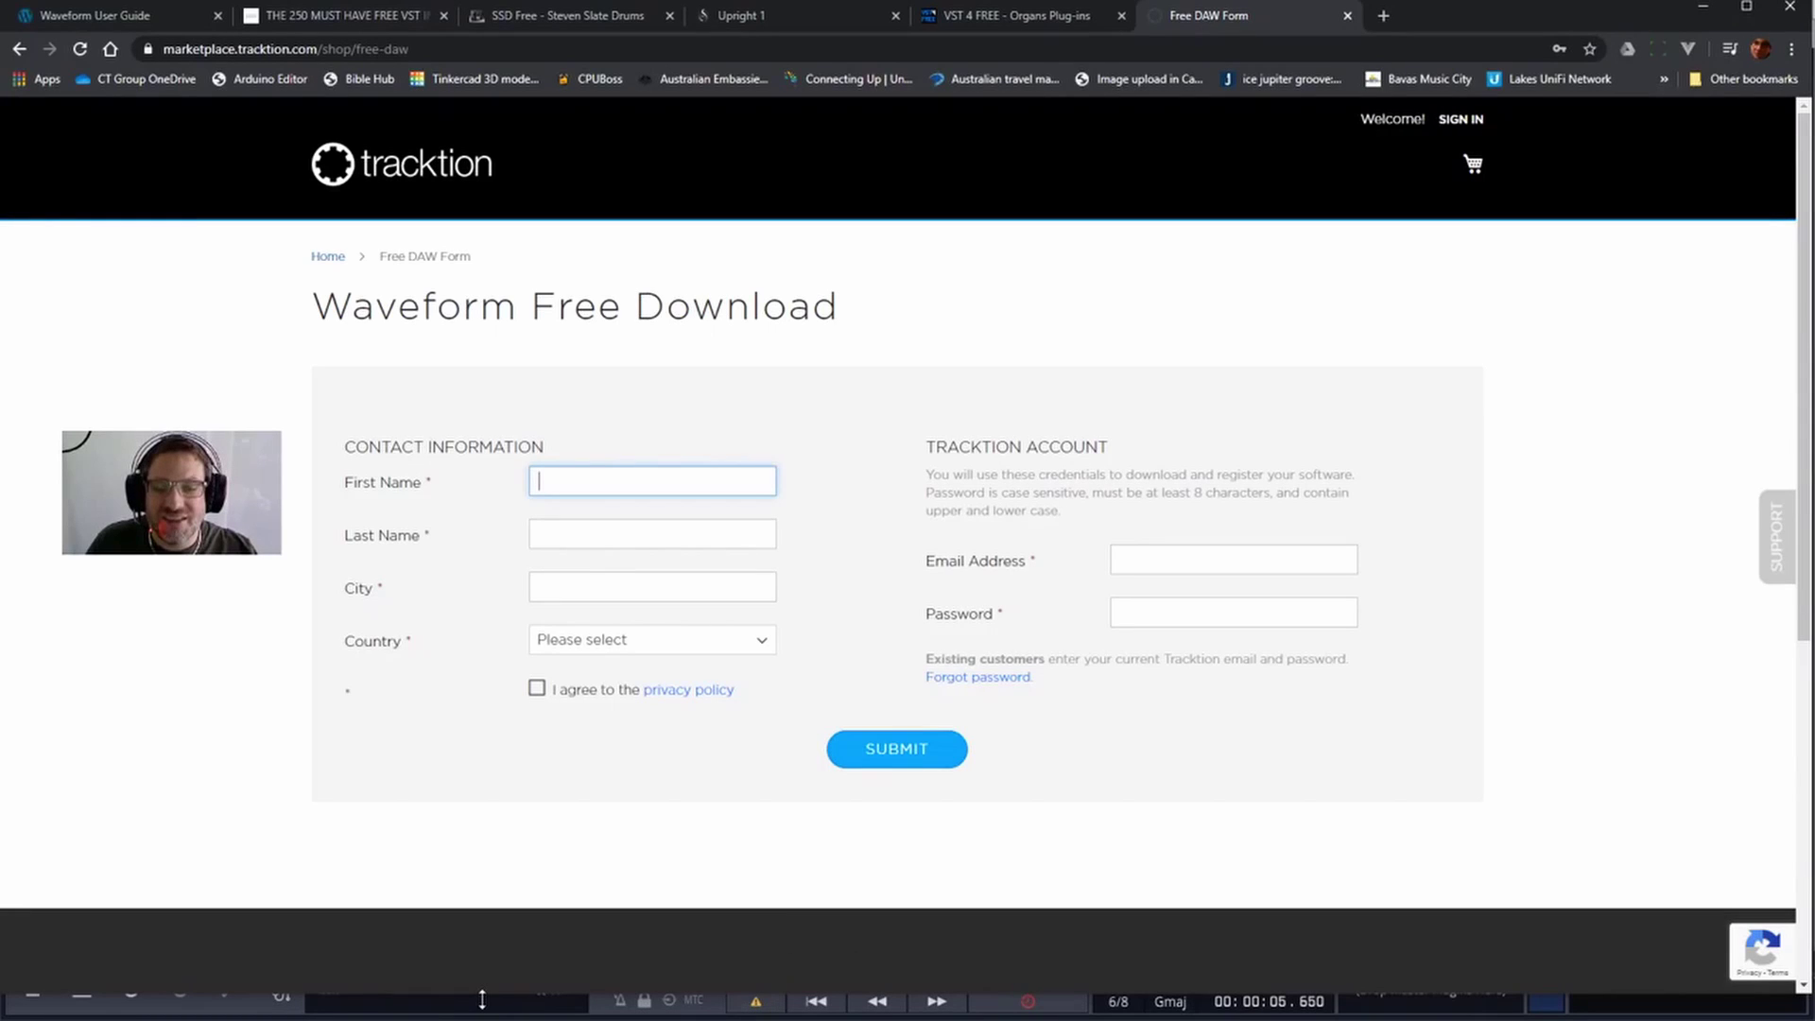
# - Switch back to Waveform and view the project list and the audio device settings
pyautogui.click(444, 1010)
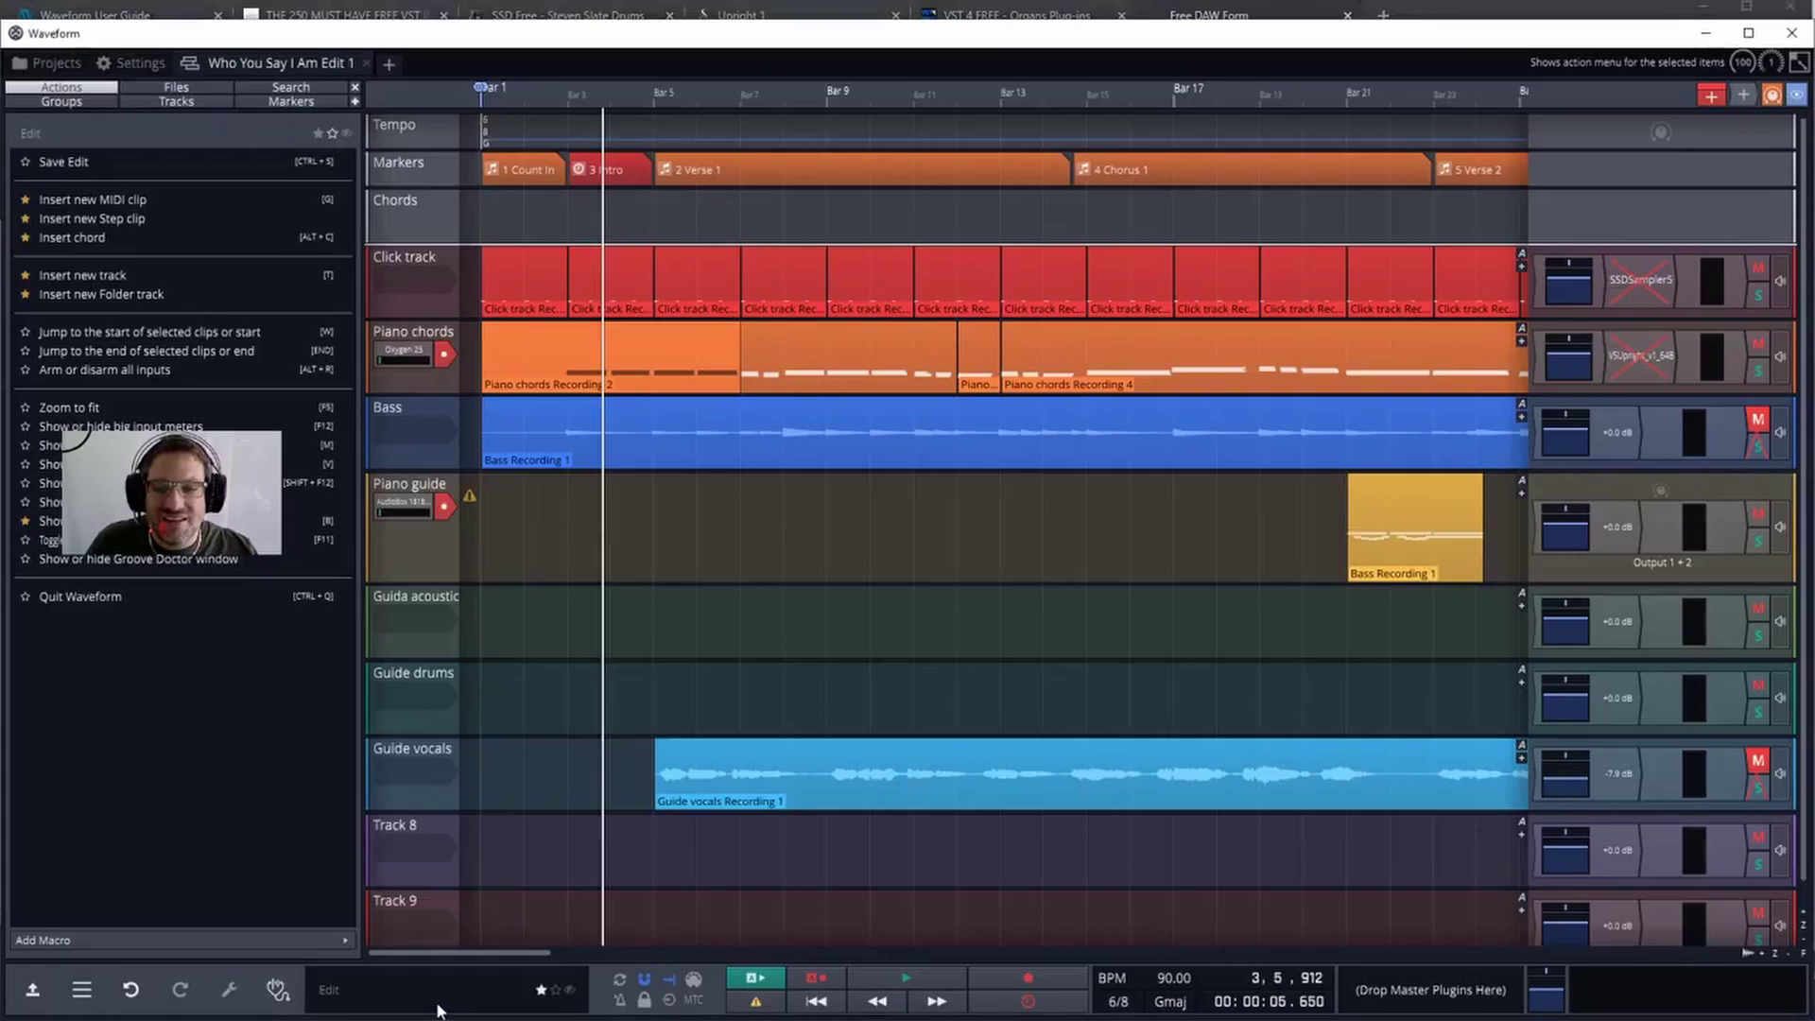
pyautogui.click(79, 66)
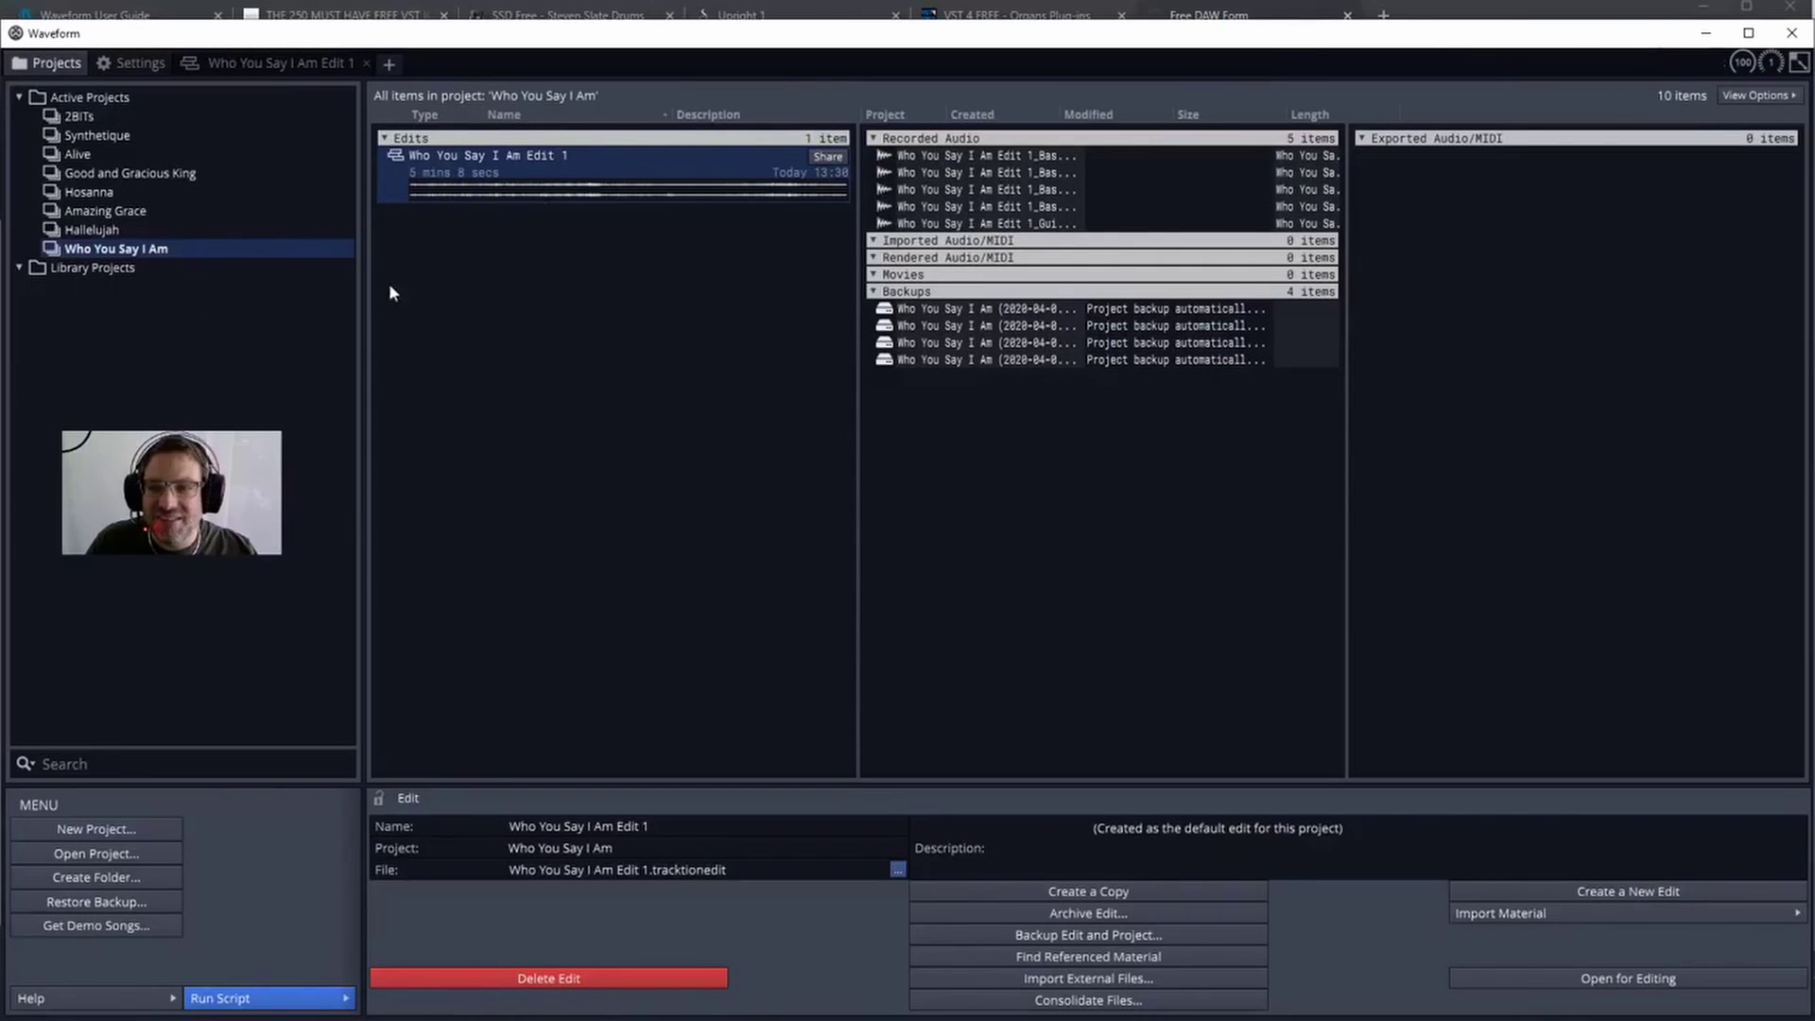
pyautogui.moveTo(308, 264)
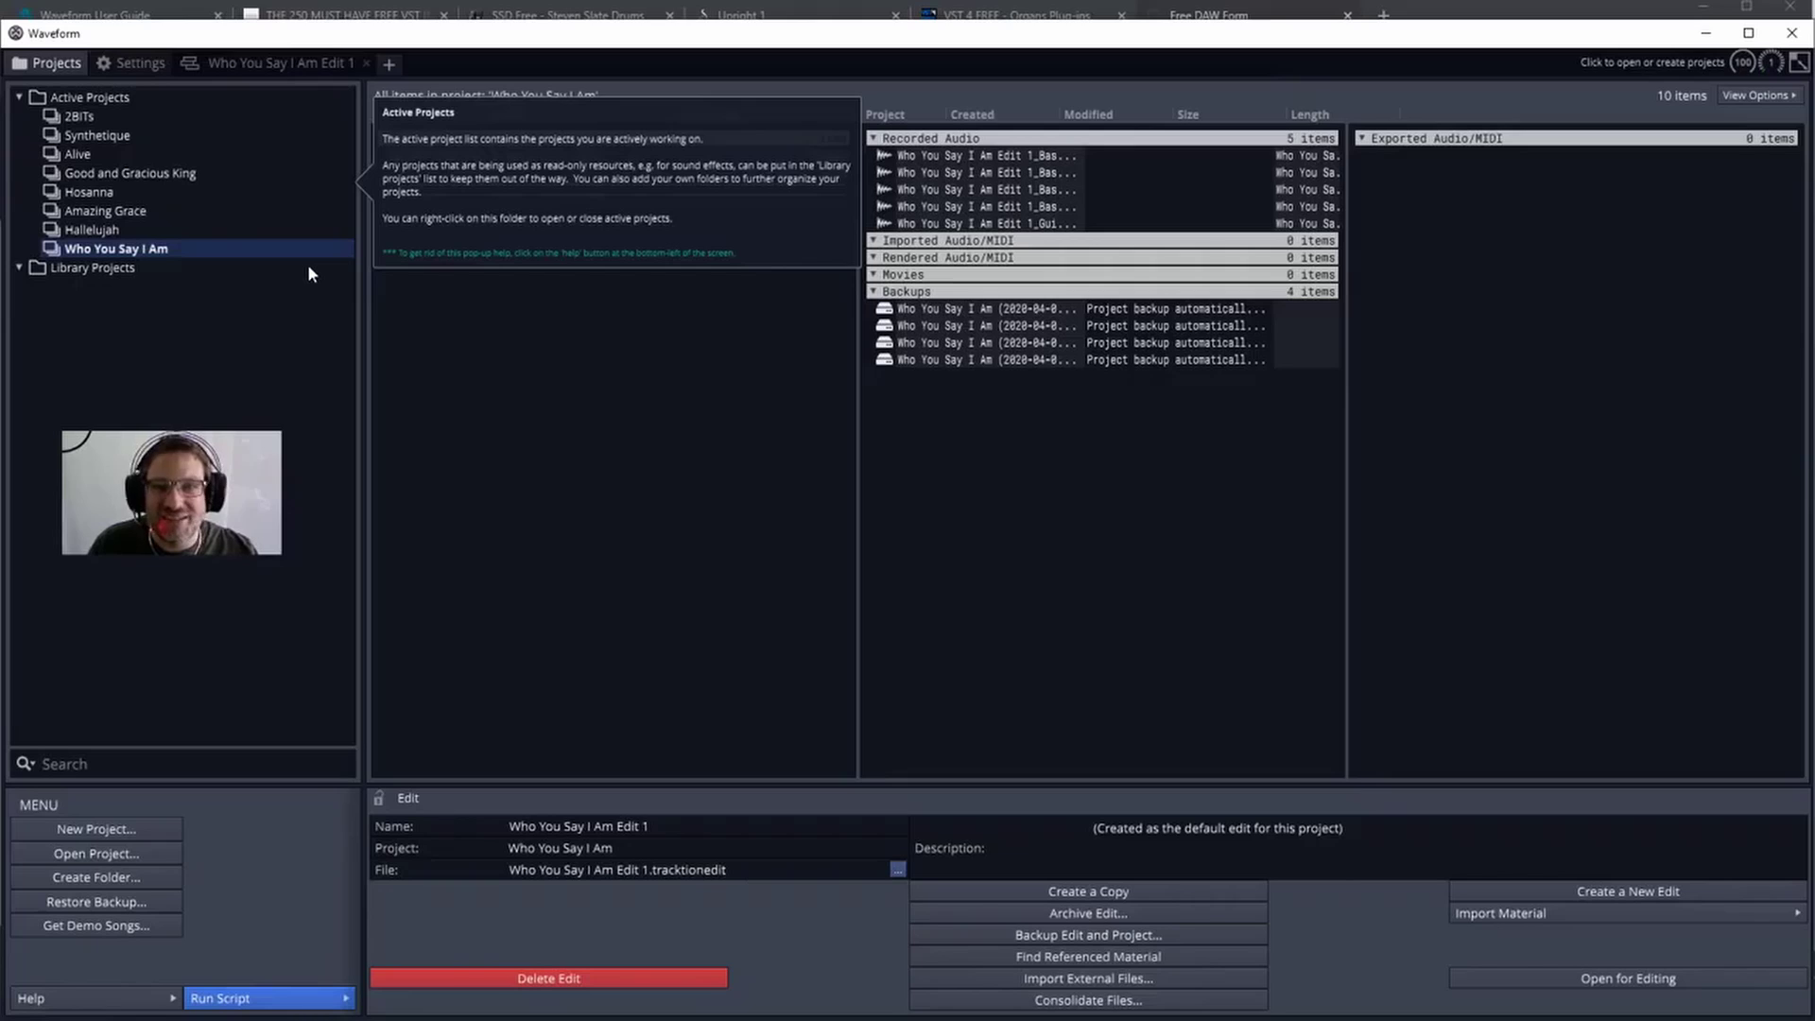
pyautogui.click(134, 70)
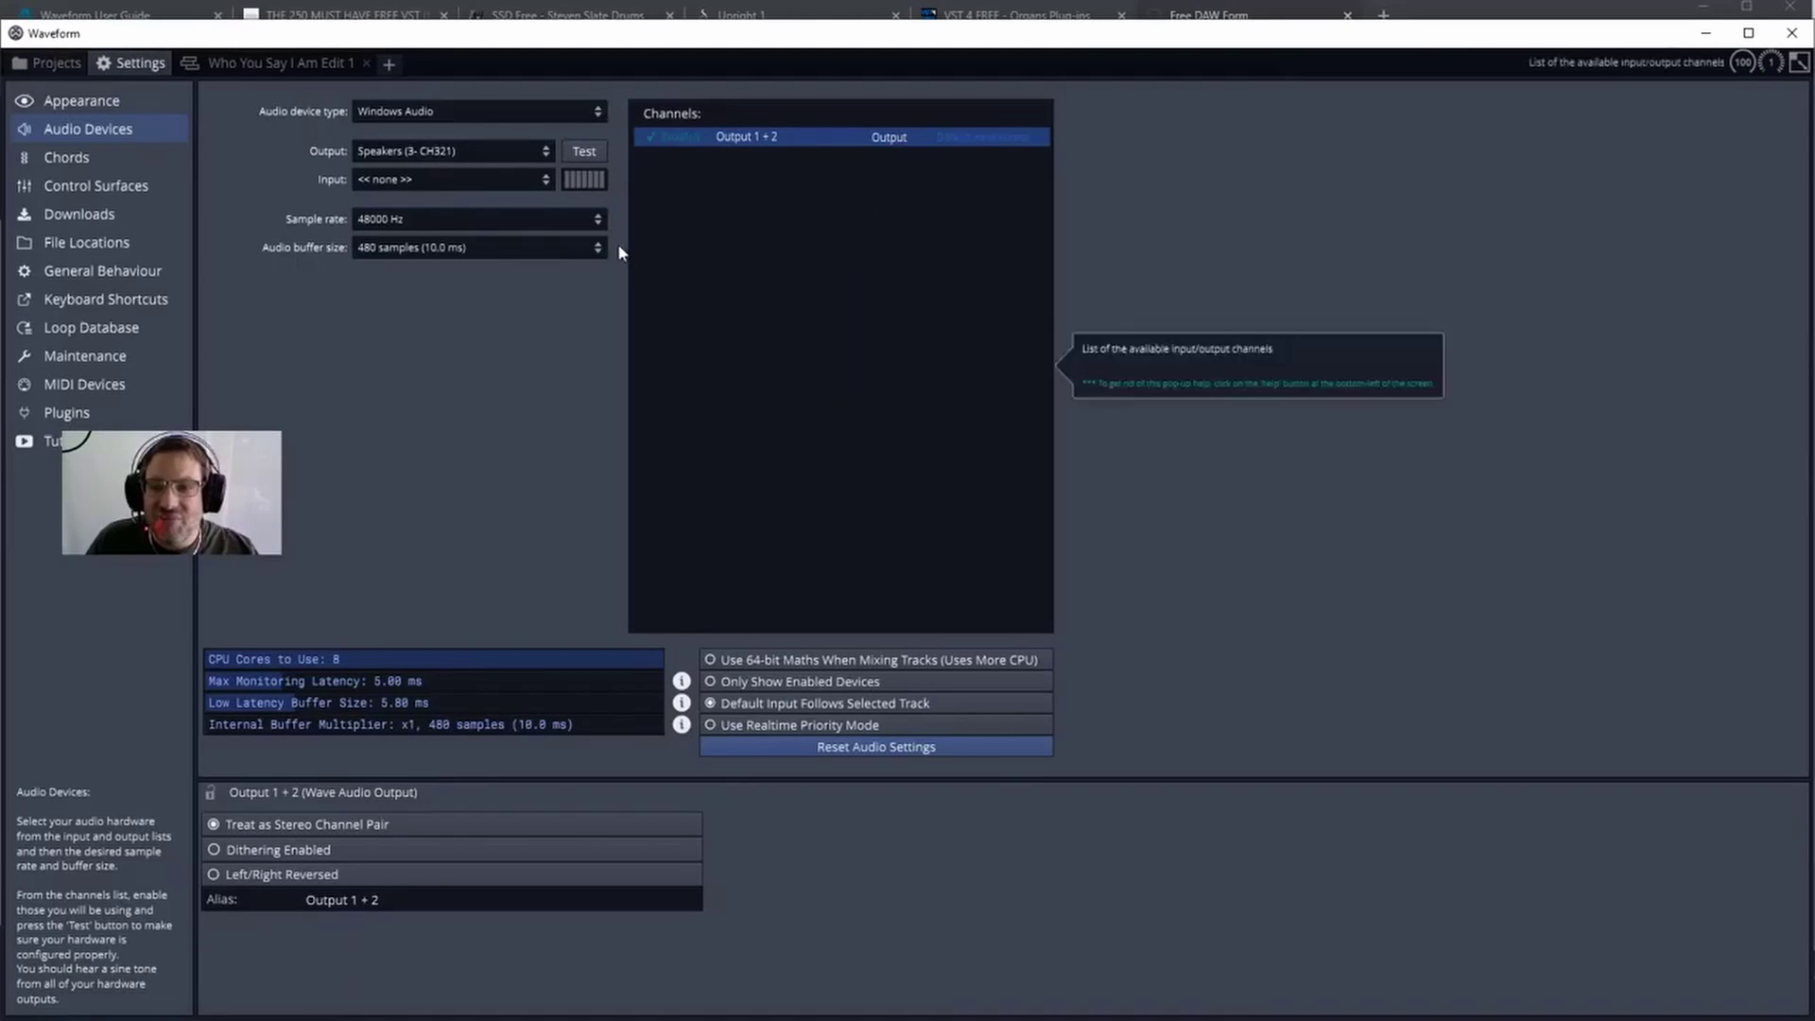
# - Browse the active projects and open the edit "Who You Say I Am Edit 1" from the Who You Say I Am project
pyautogui.click(32, 68)
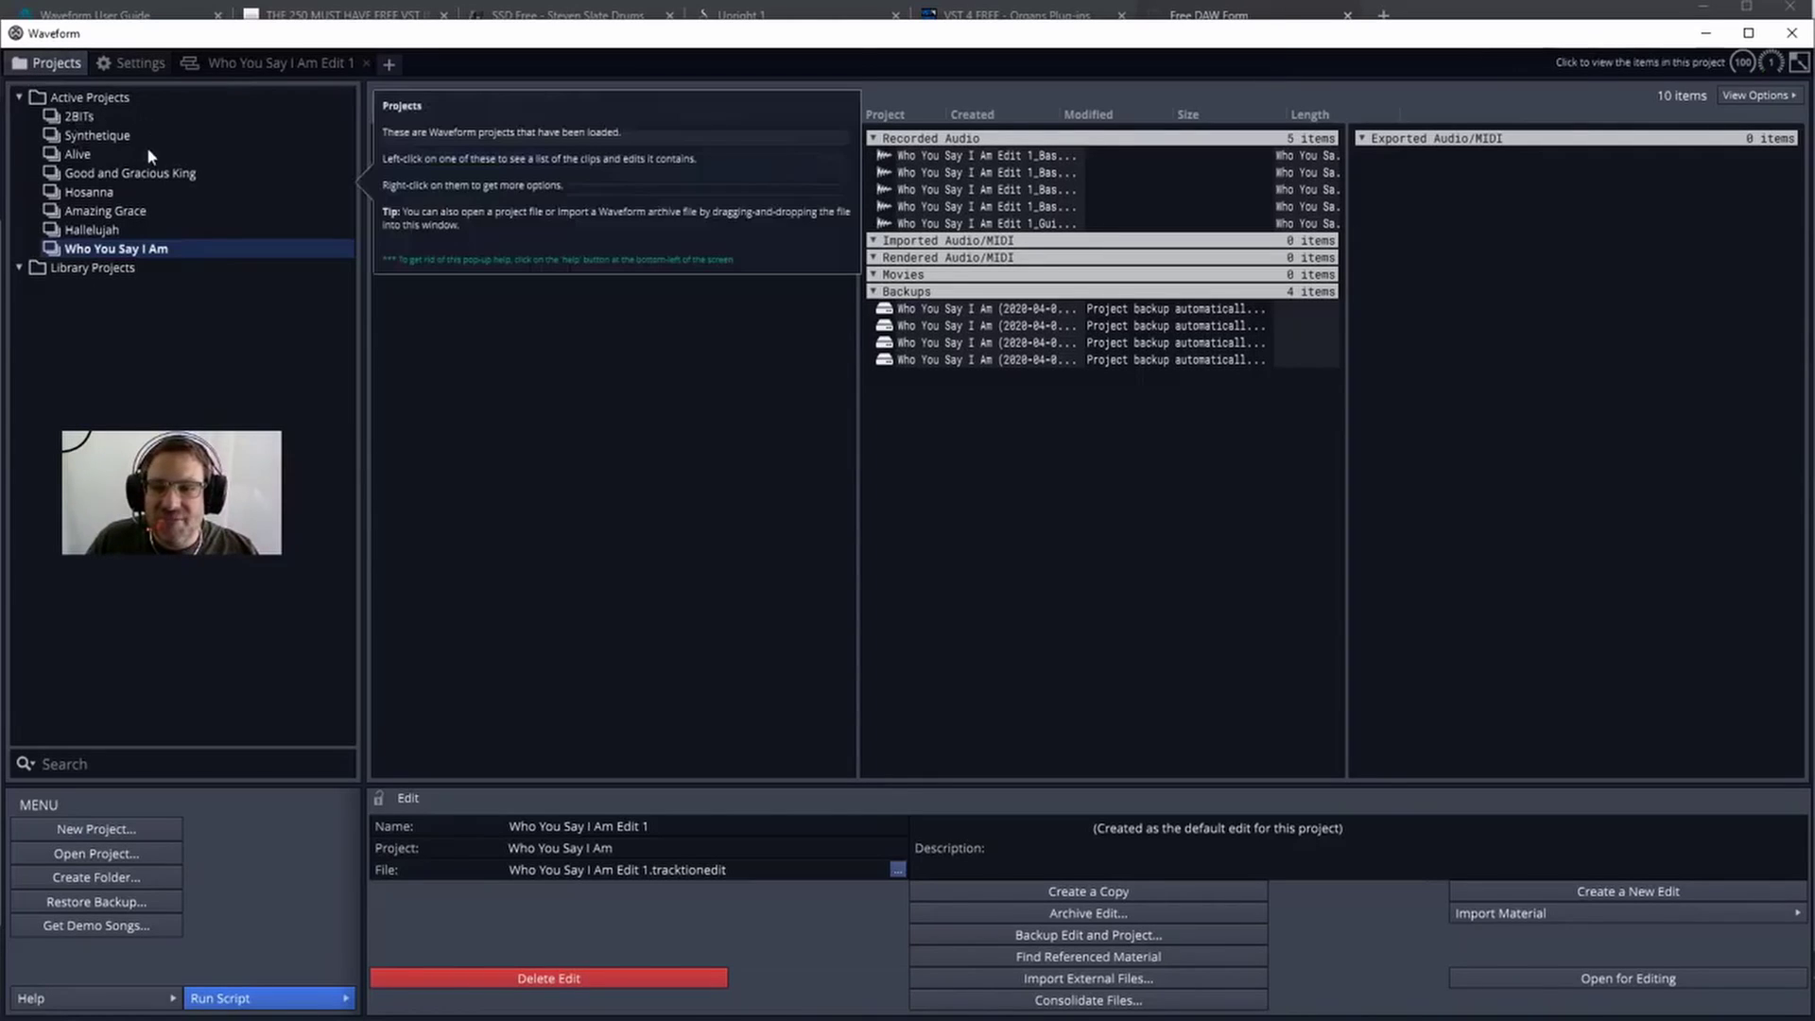
pyautogui.click(99, 117)
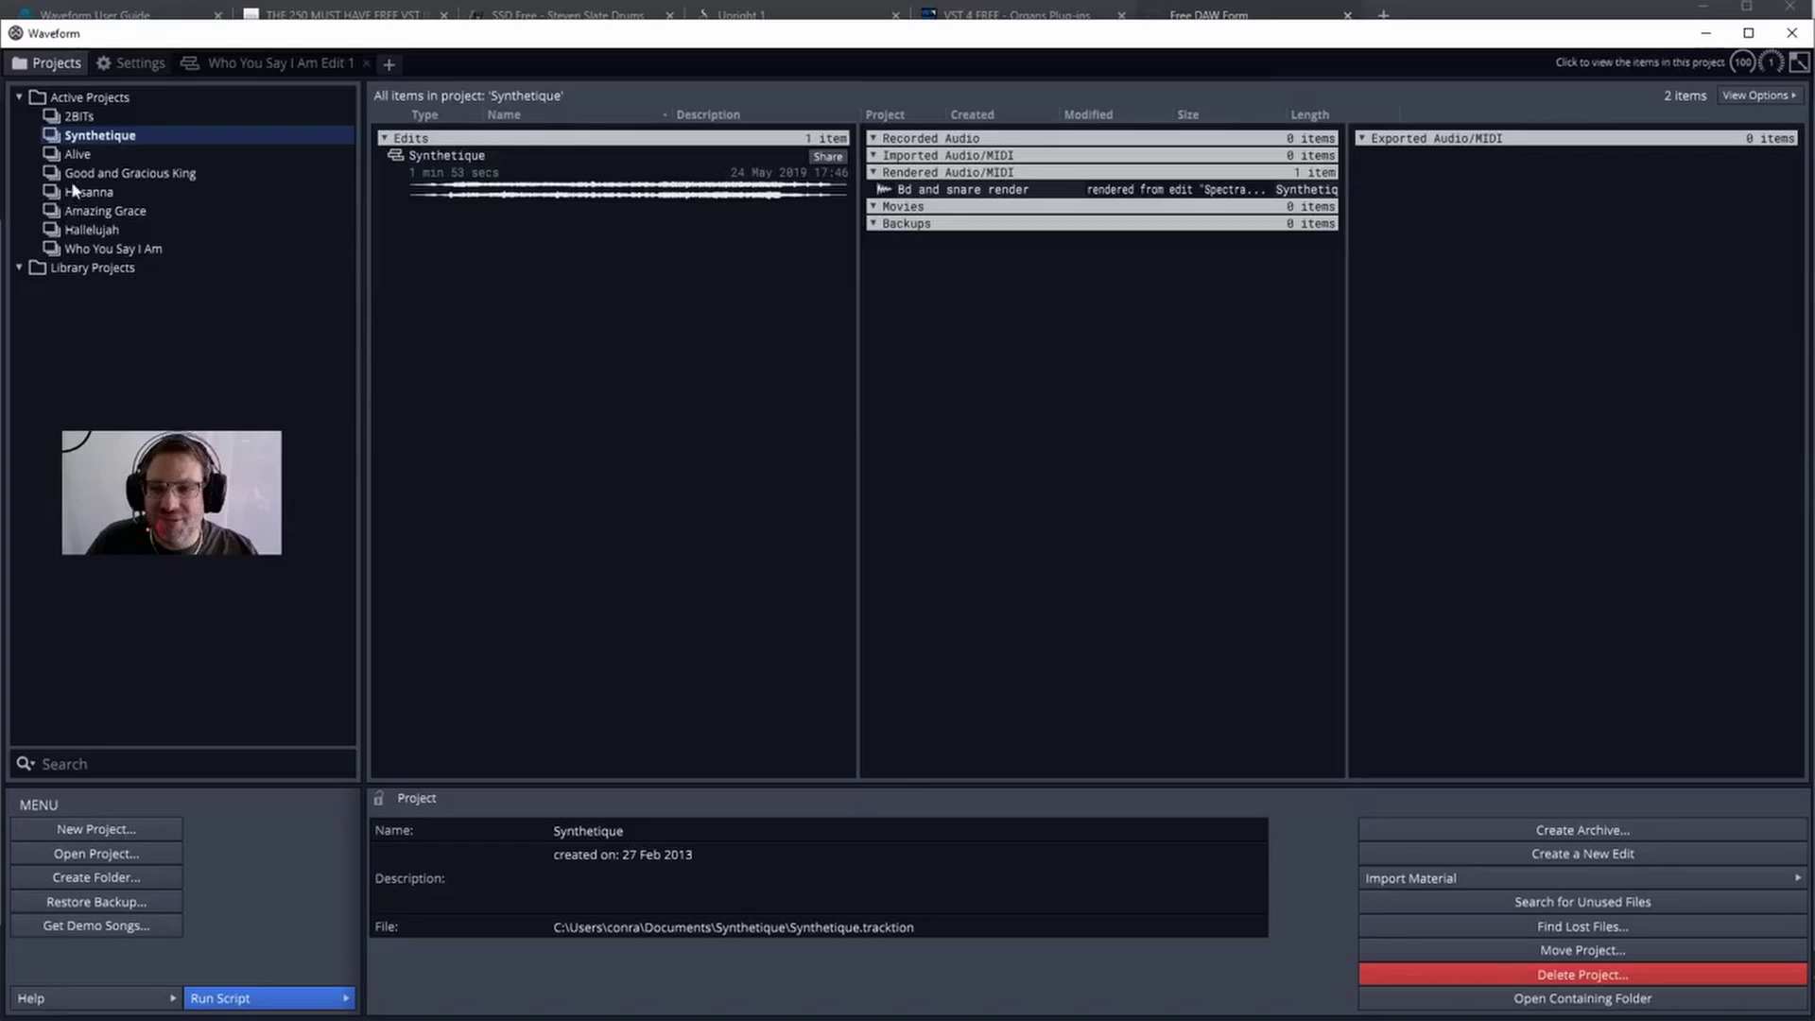
pyautogui.click(90, 251)
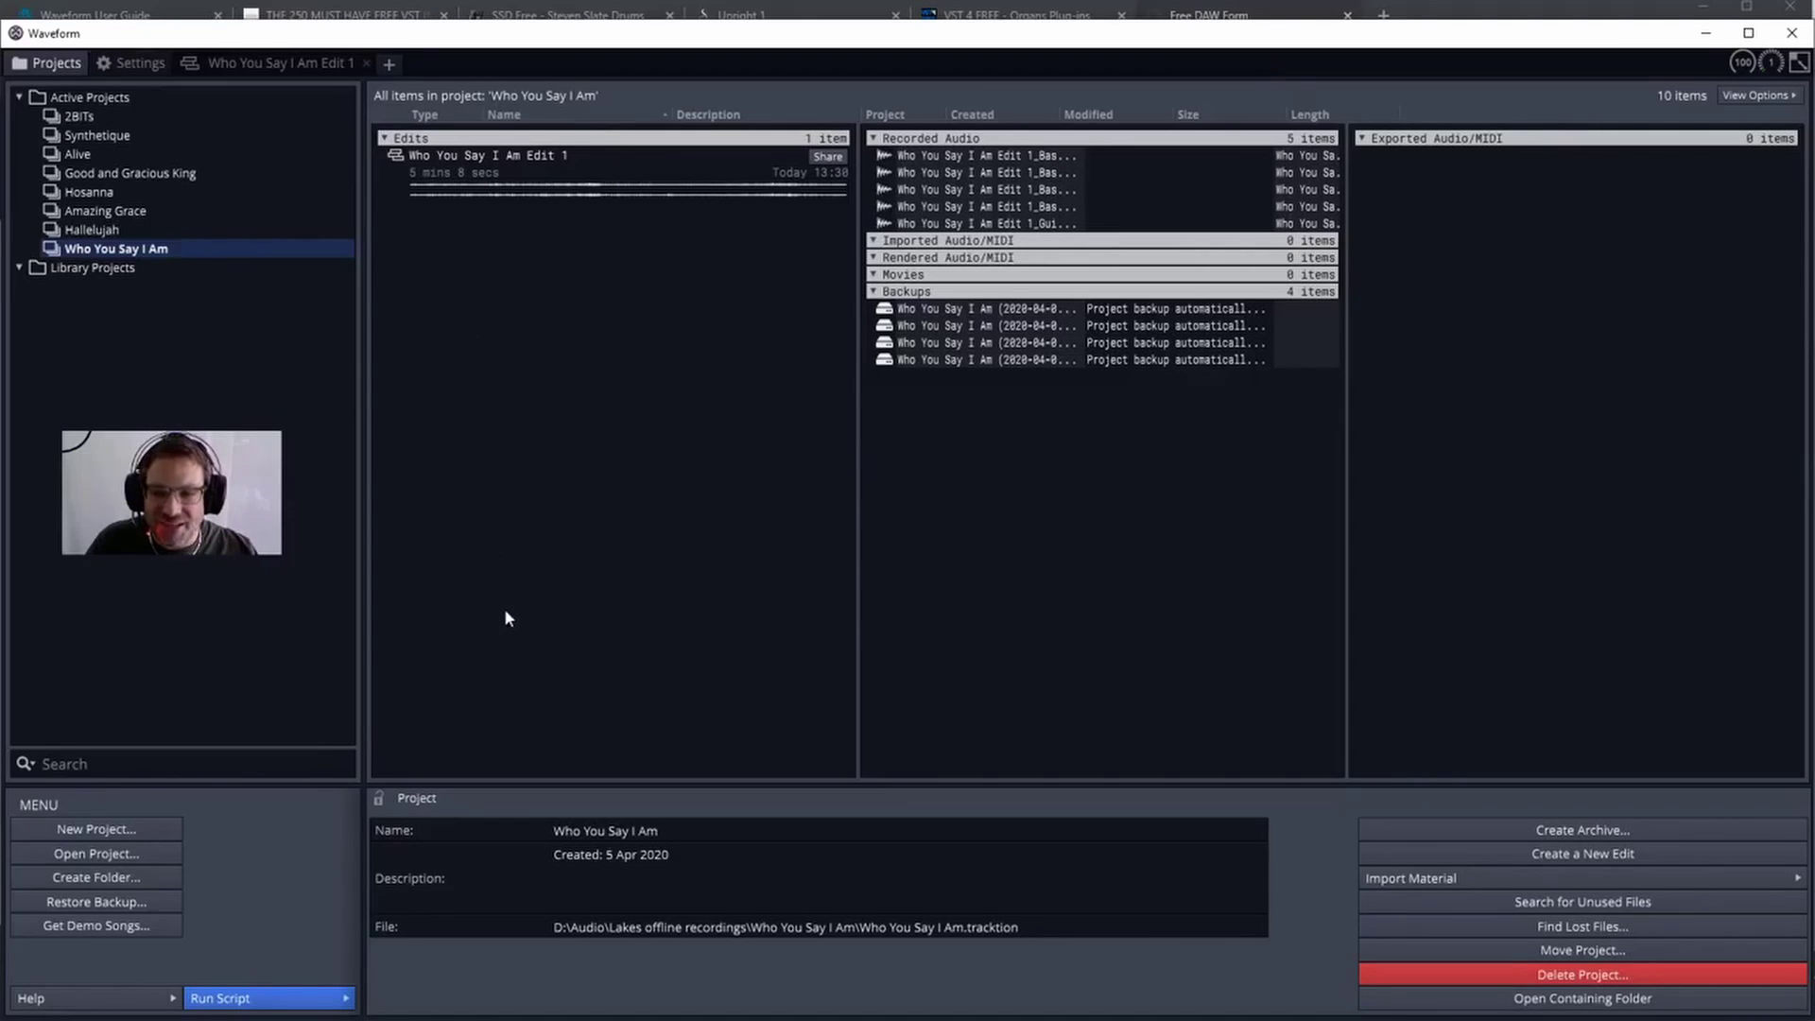
pyautogui.doubleClick(493, 177)
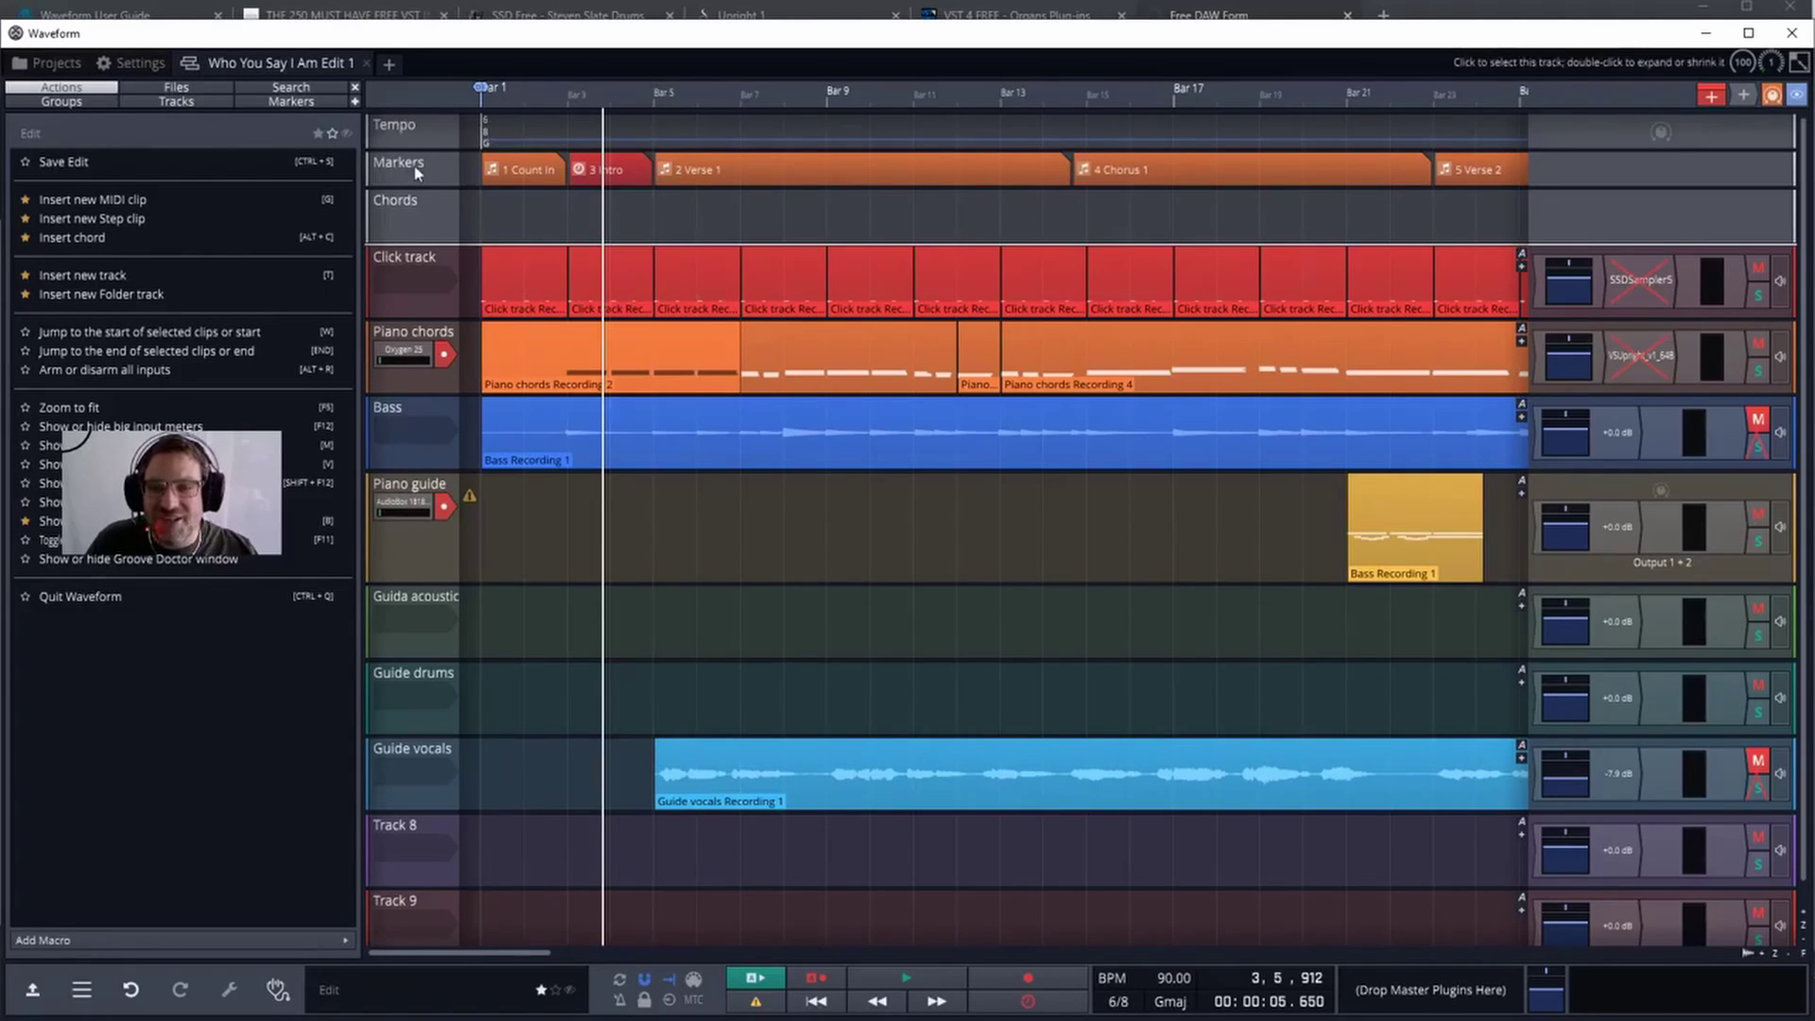
# - Select the Tempo, Markers, Chords and Click track tracks in turn to view their available actions
pyautogui.click(414, 127)
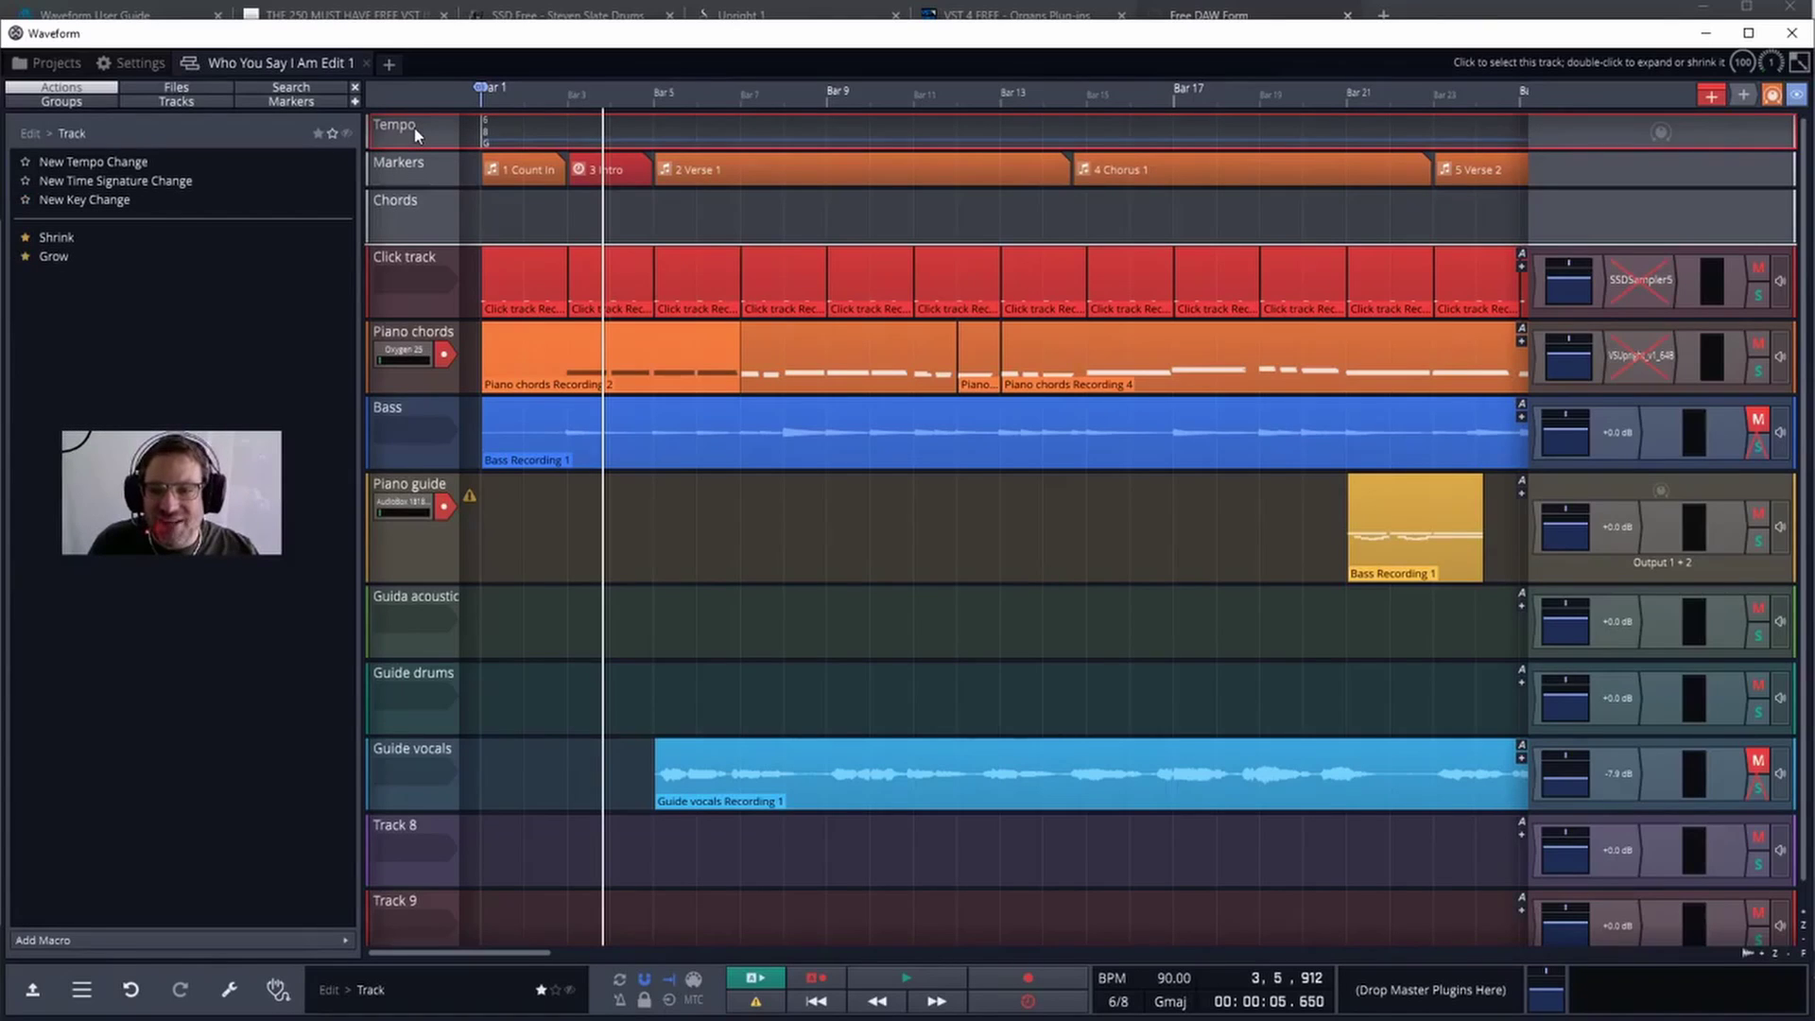
pyautogui.click(391, 168)
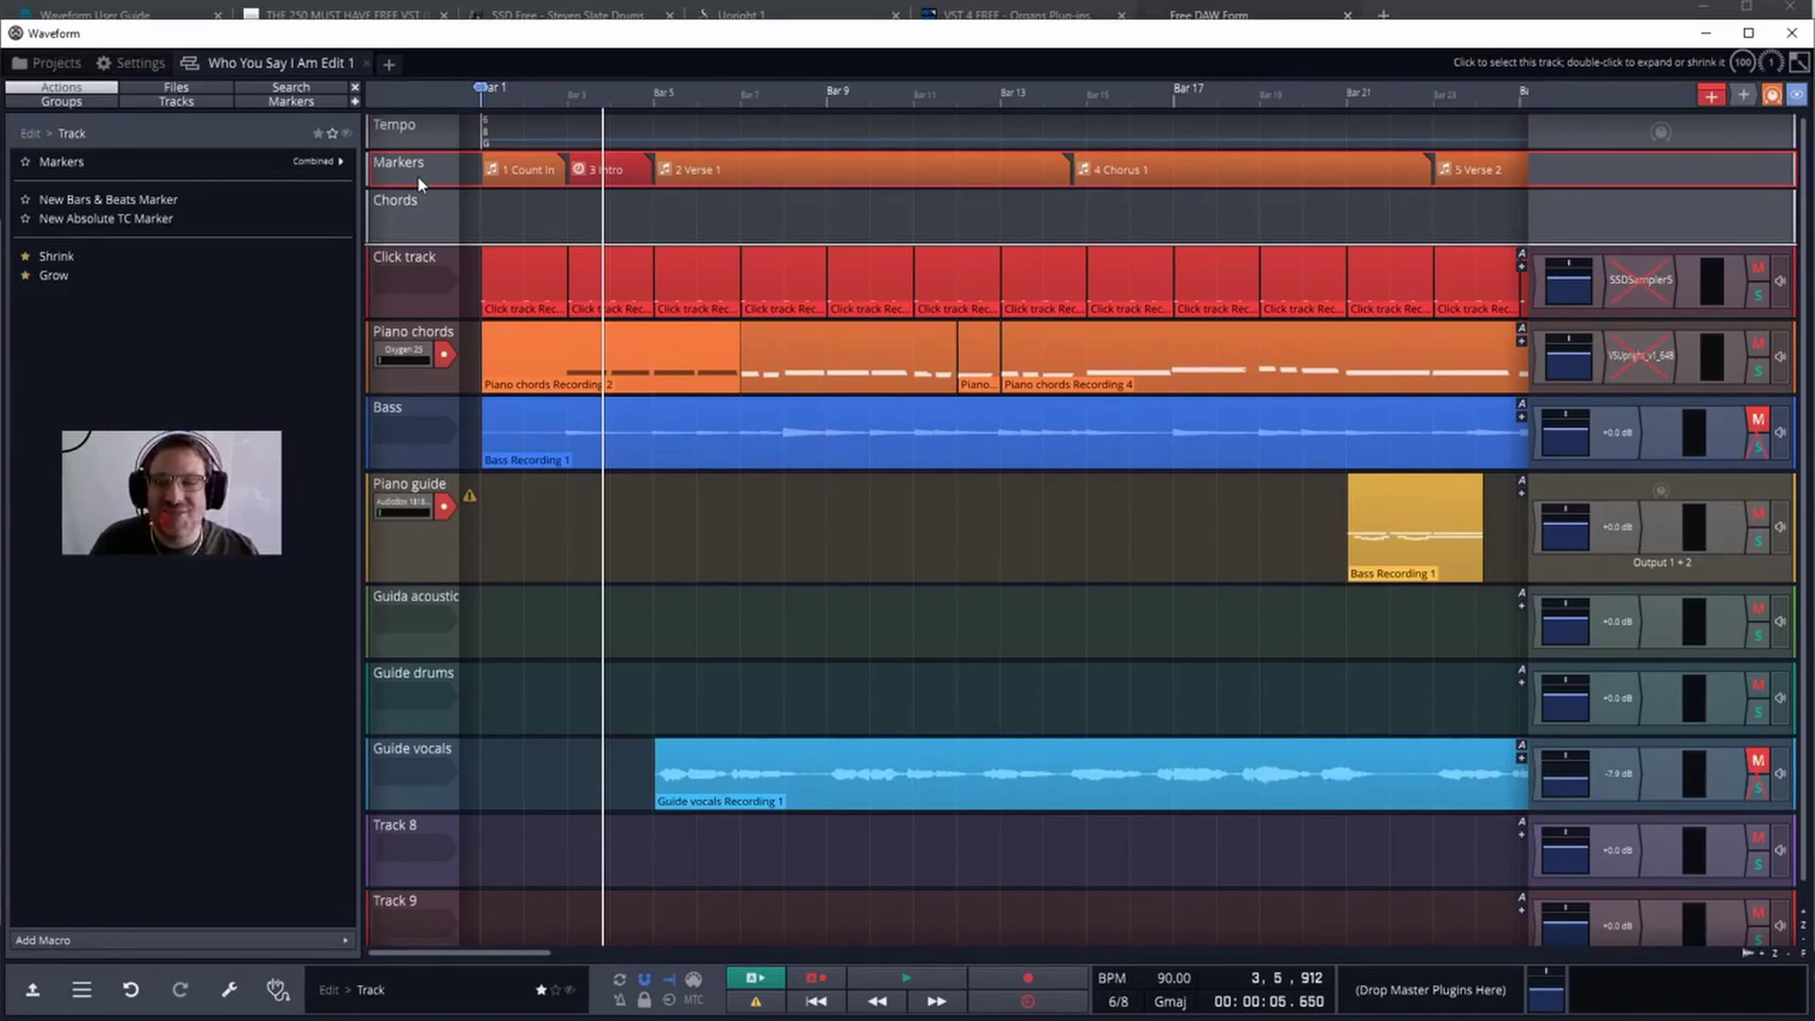
pyautogui.click(407, 253)
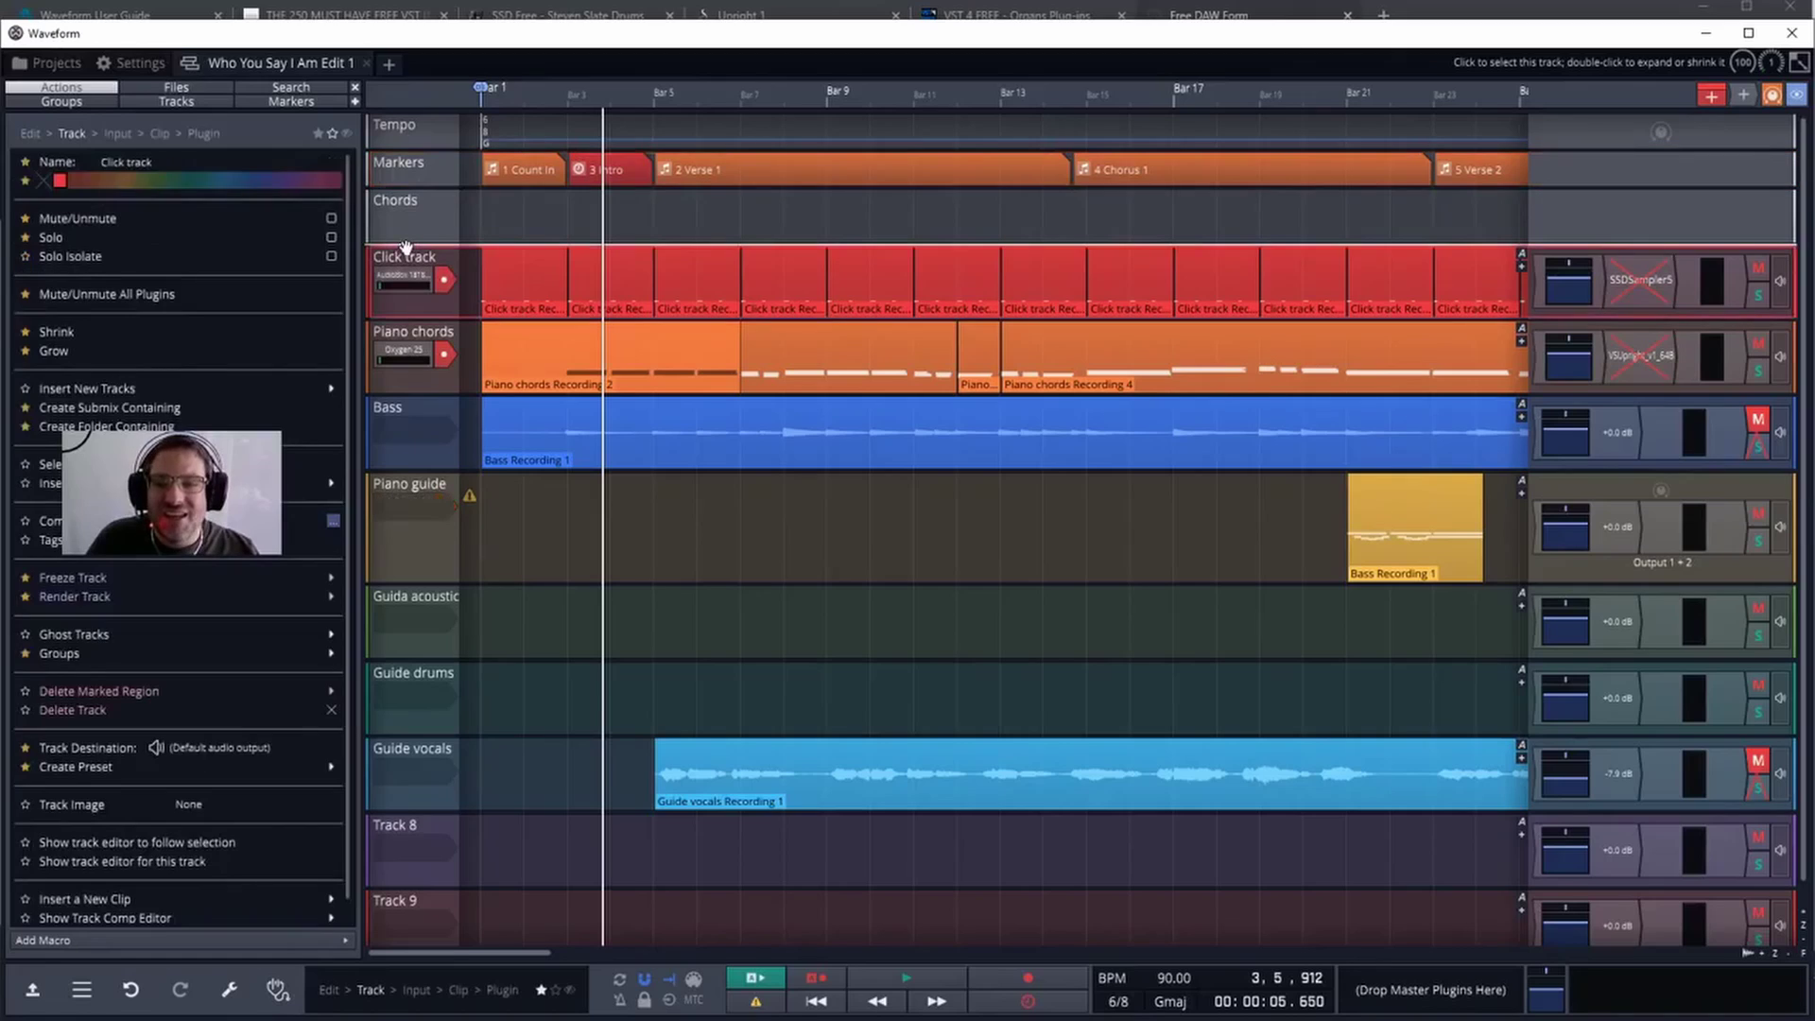
pyautogui.click(408, 234)
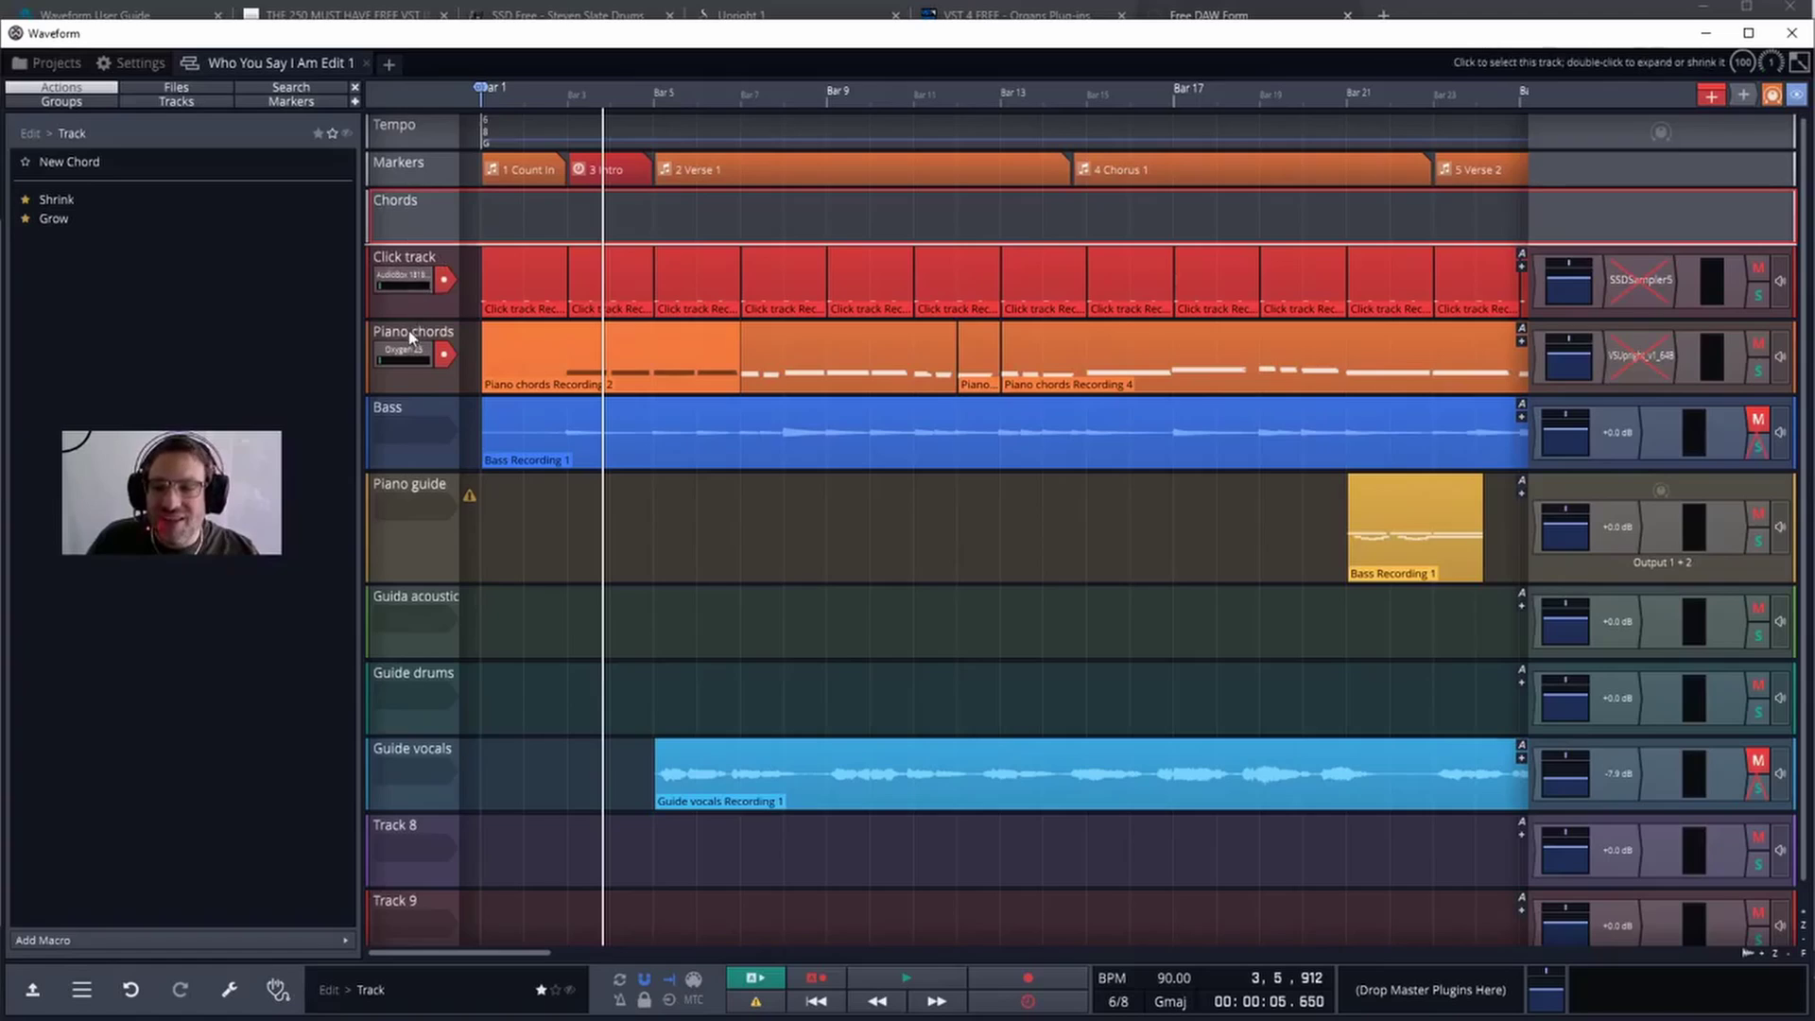
pyautogui.click(409, 301)
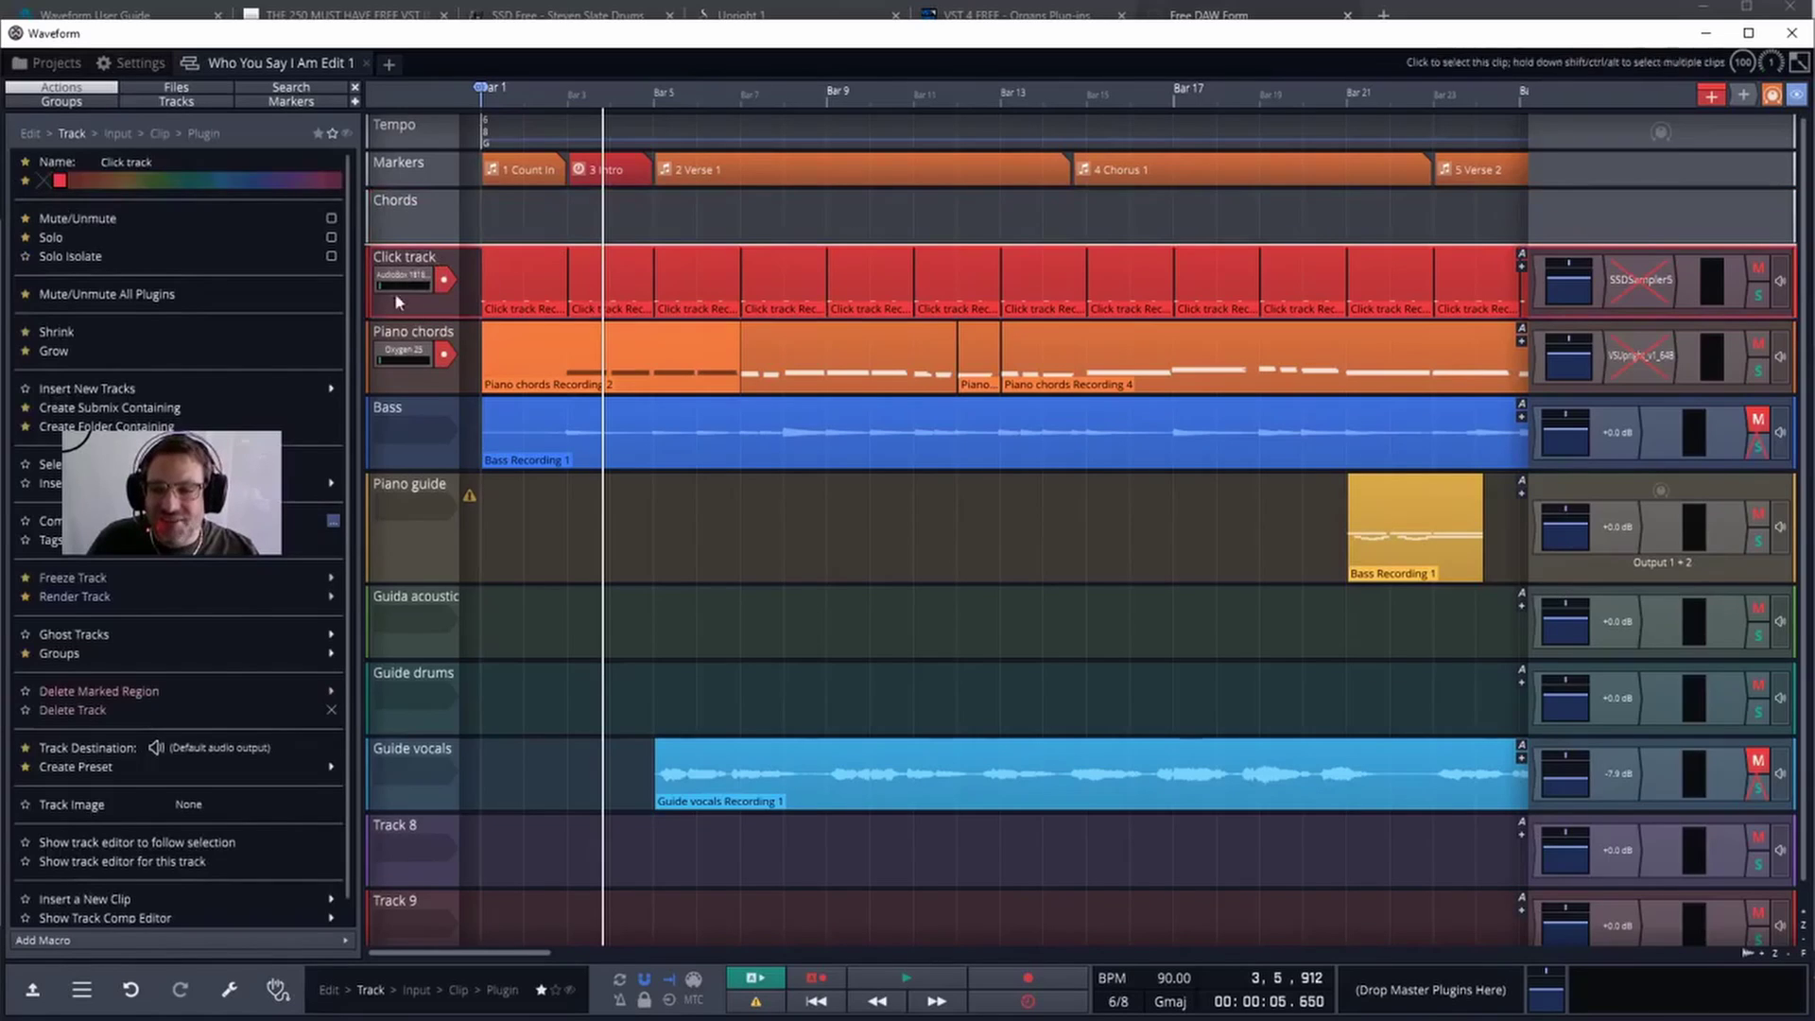
pyautogui.moveTo(426, 256)
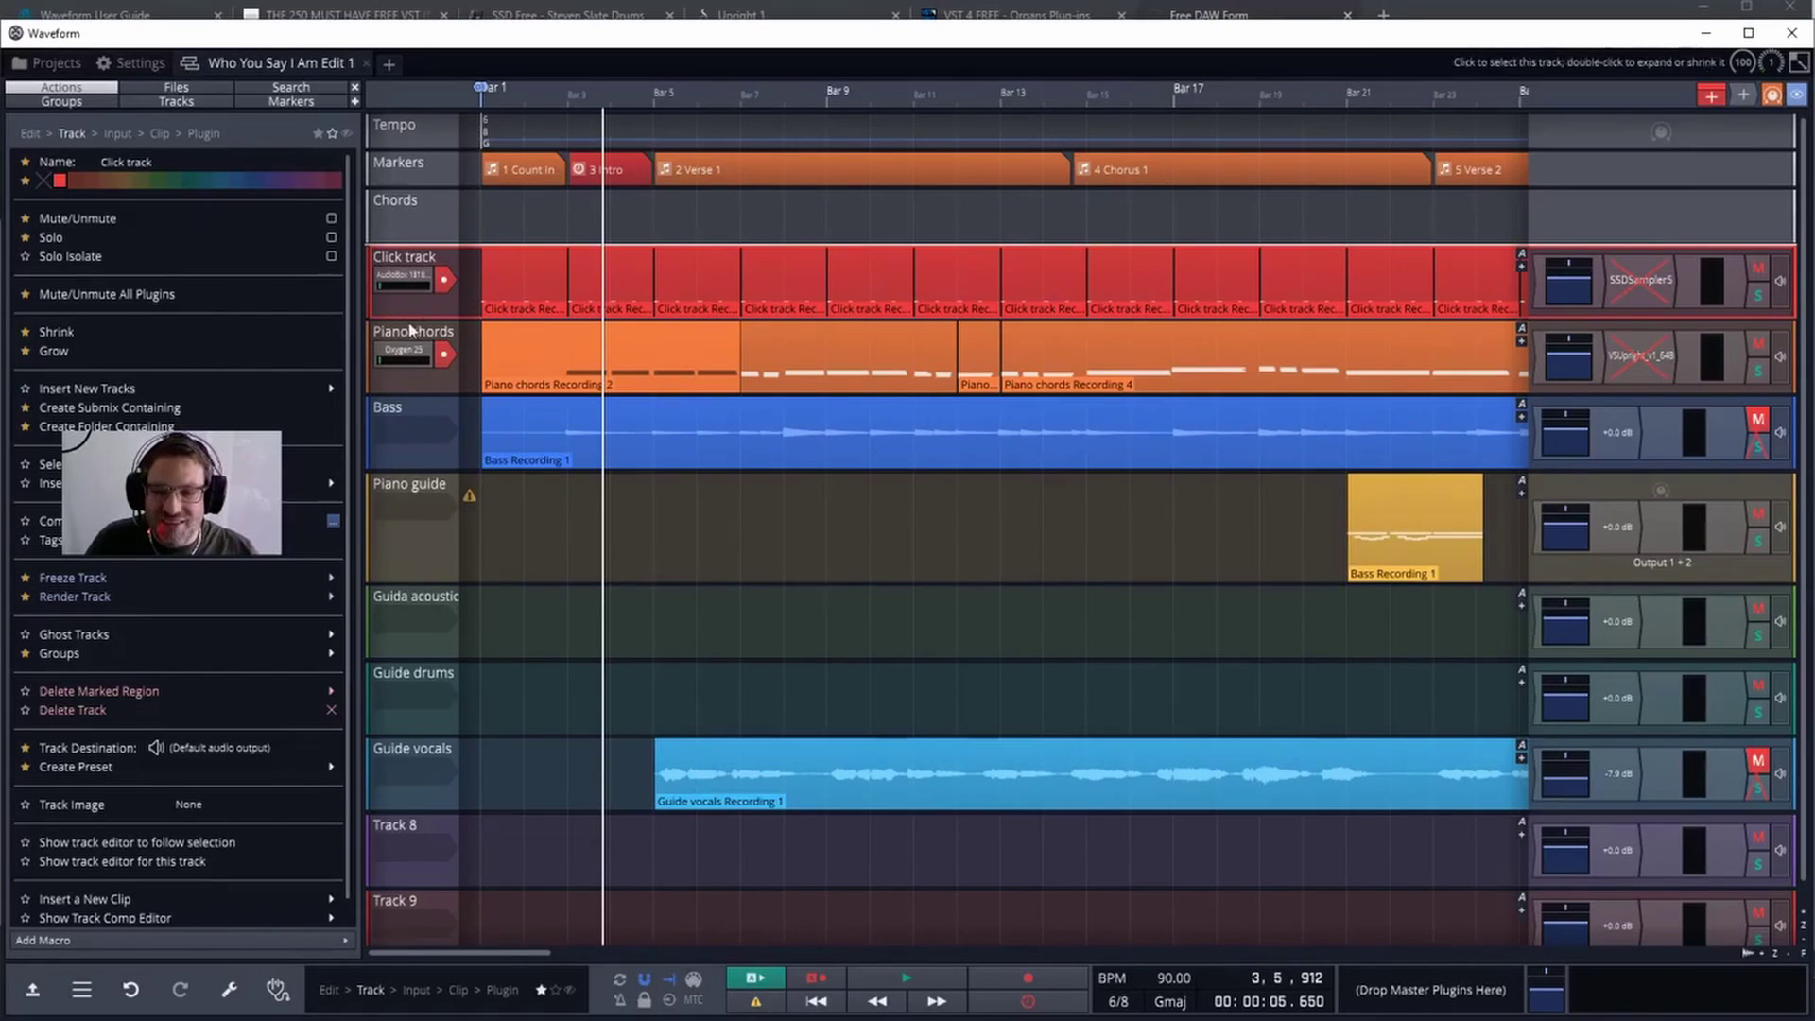
# - Examine the full list of tracks and the recorded clips along the timeline at overview and close-up levels
pyautogui.scroll(-2, 406, 576)
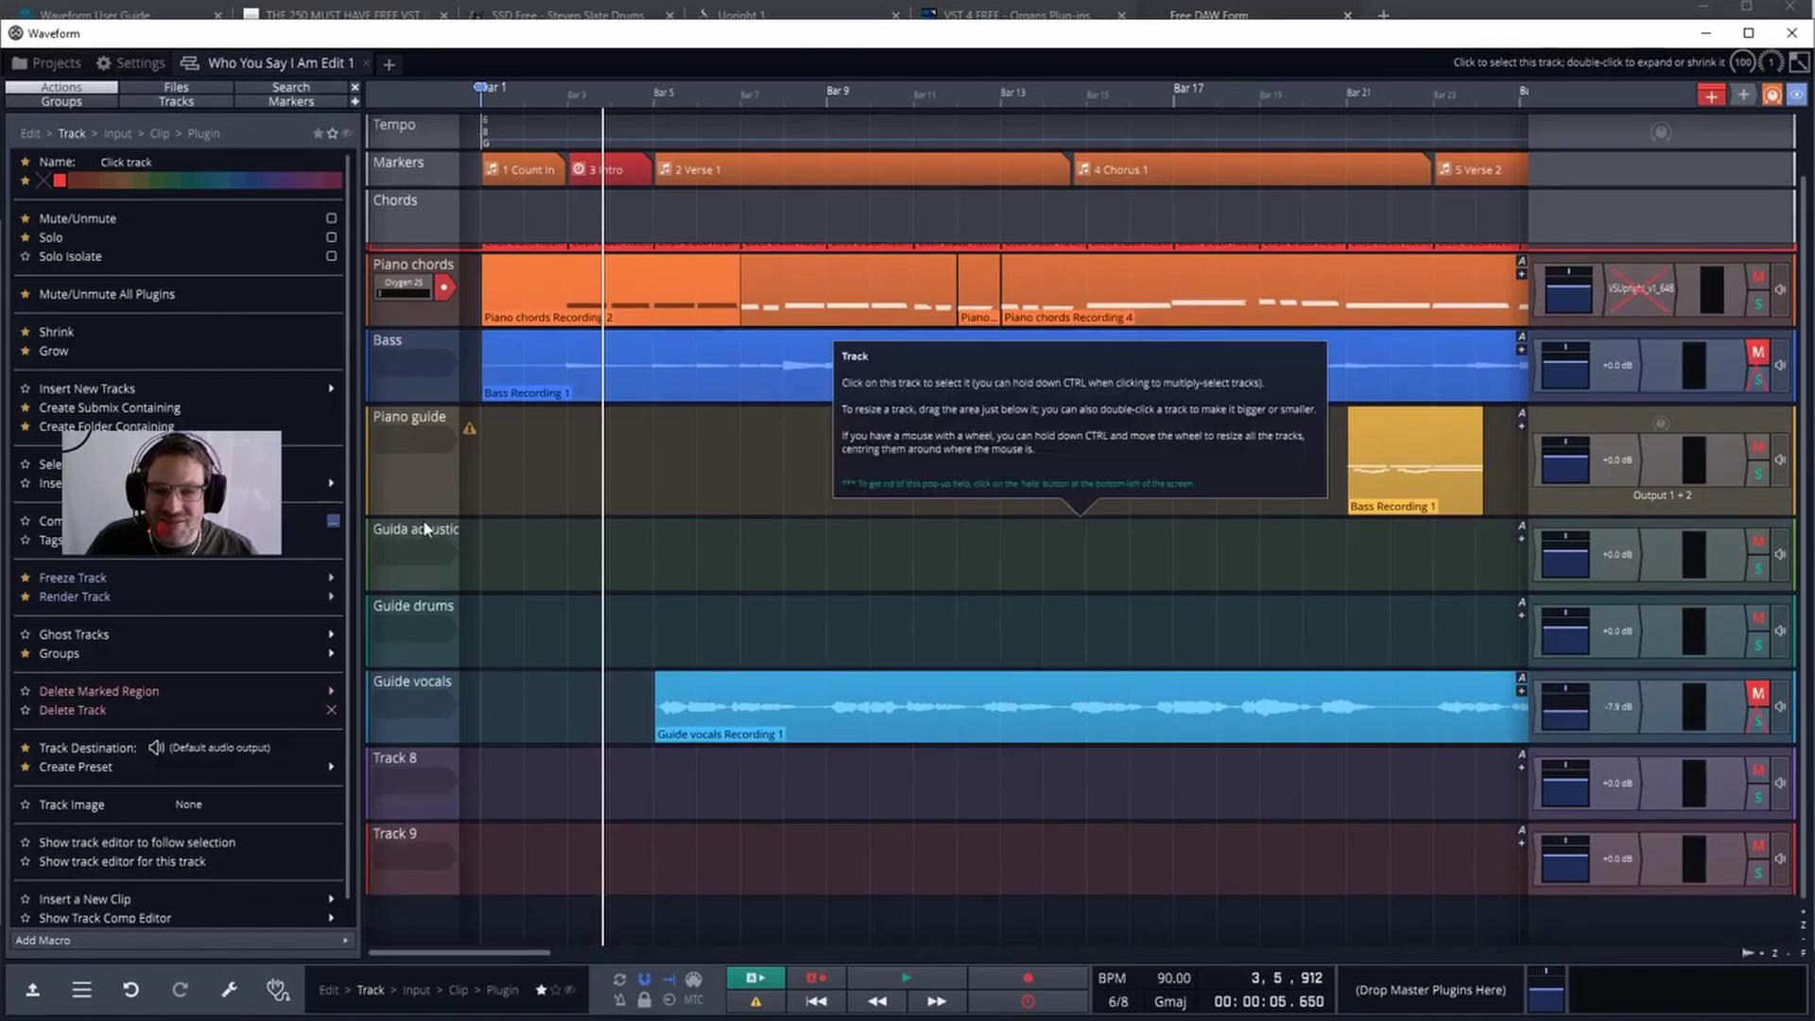
pyautogui.scroll(2, 423, 516)
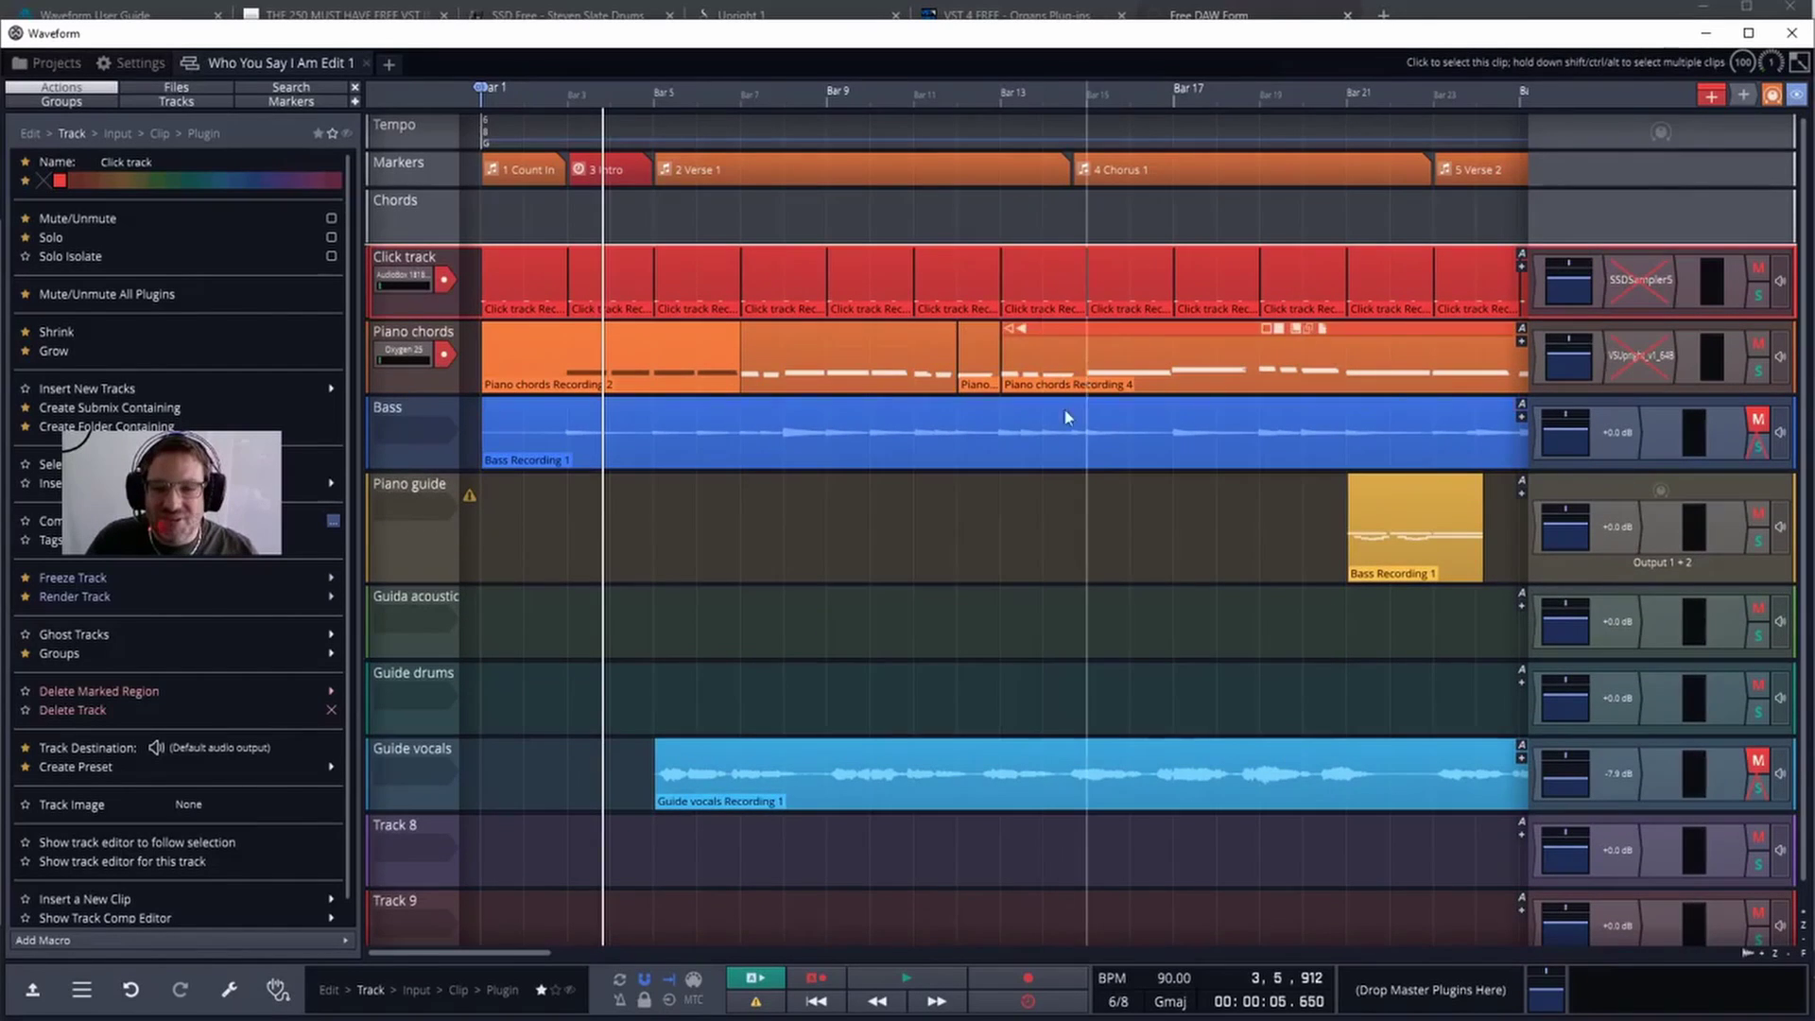
pyautogui.scroll(3, 997, 423)
pyautogui.scroll(5, 998, 420)
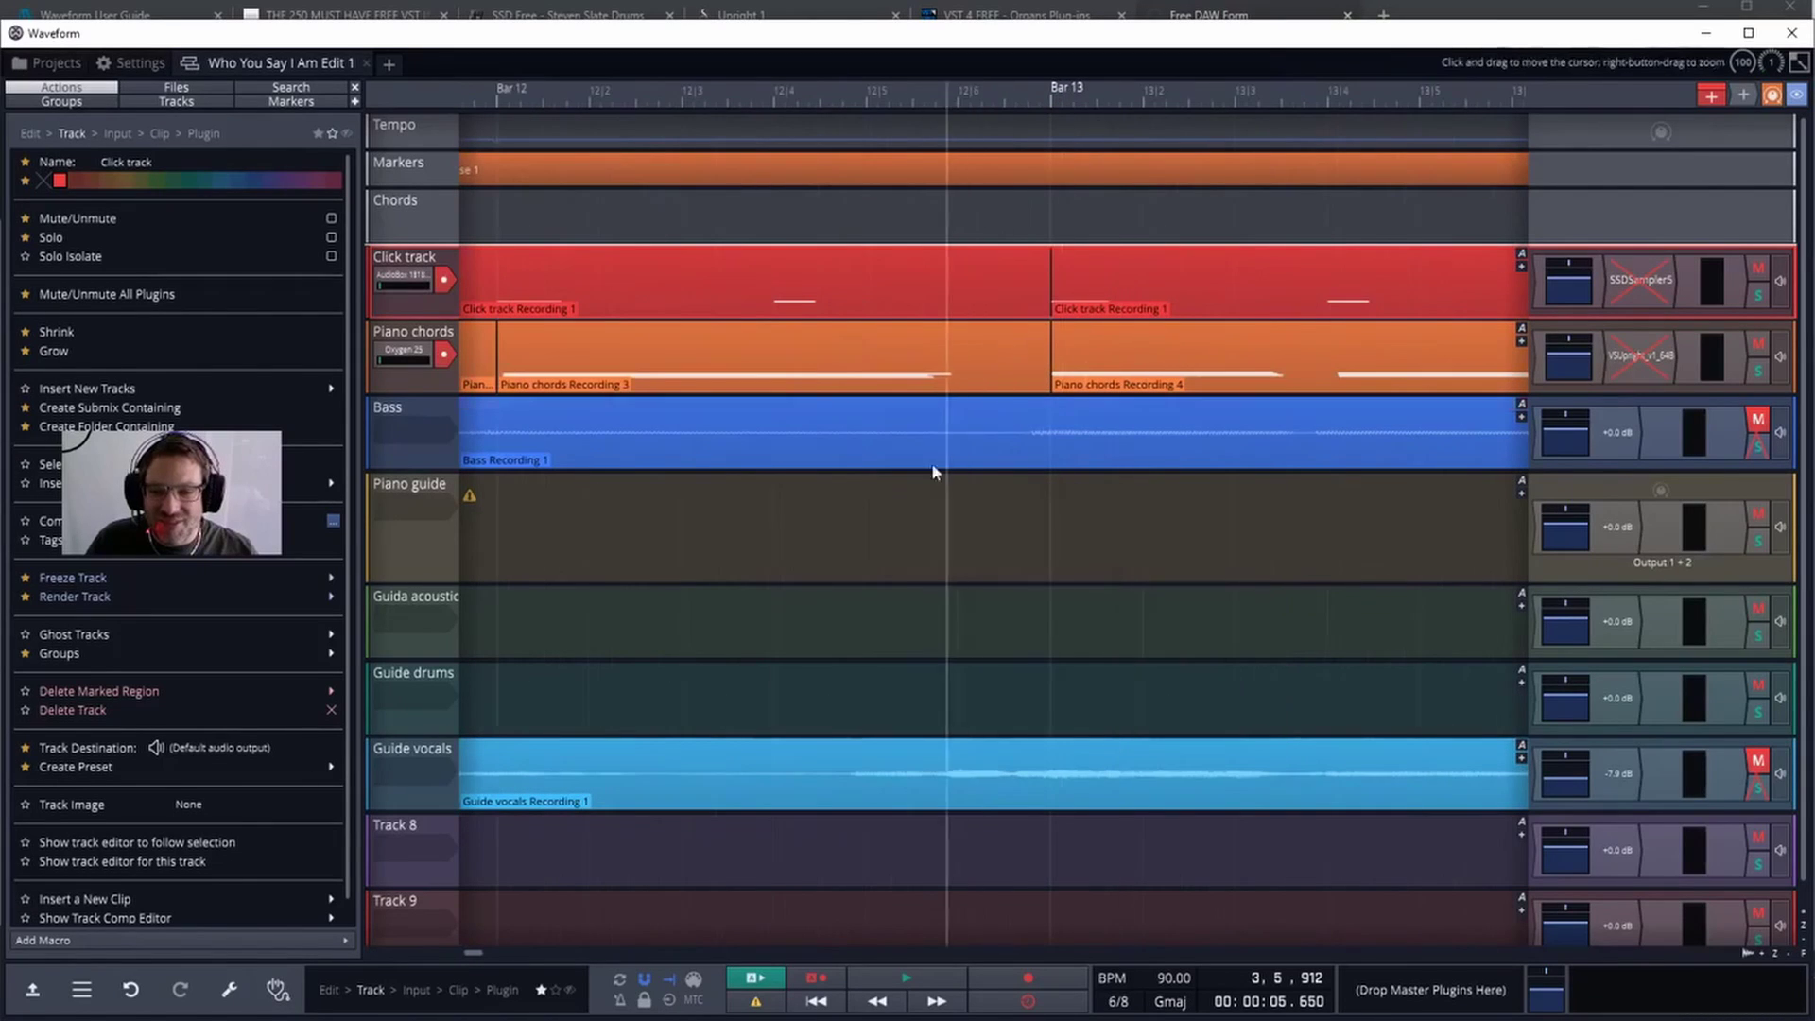
pyautogui.scroll(-2, 1002, 458)
pyautogui.scroll(-4, 1008, 445)
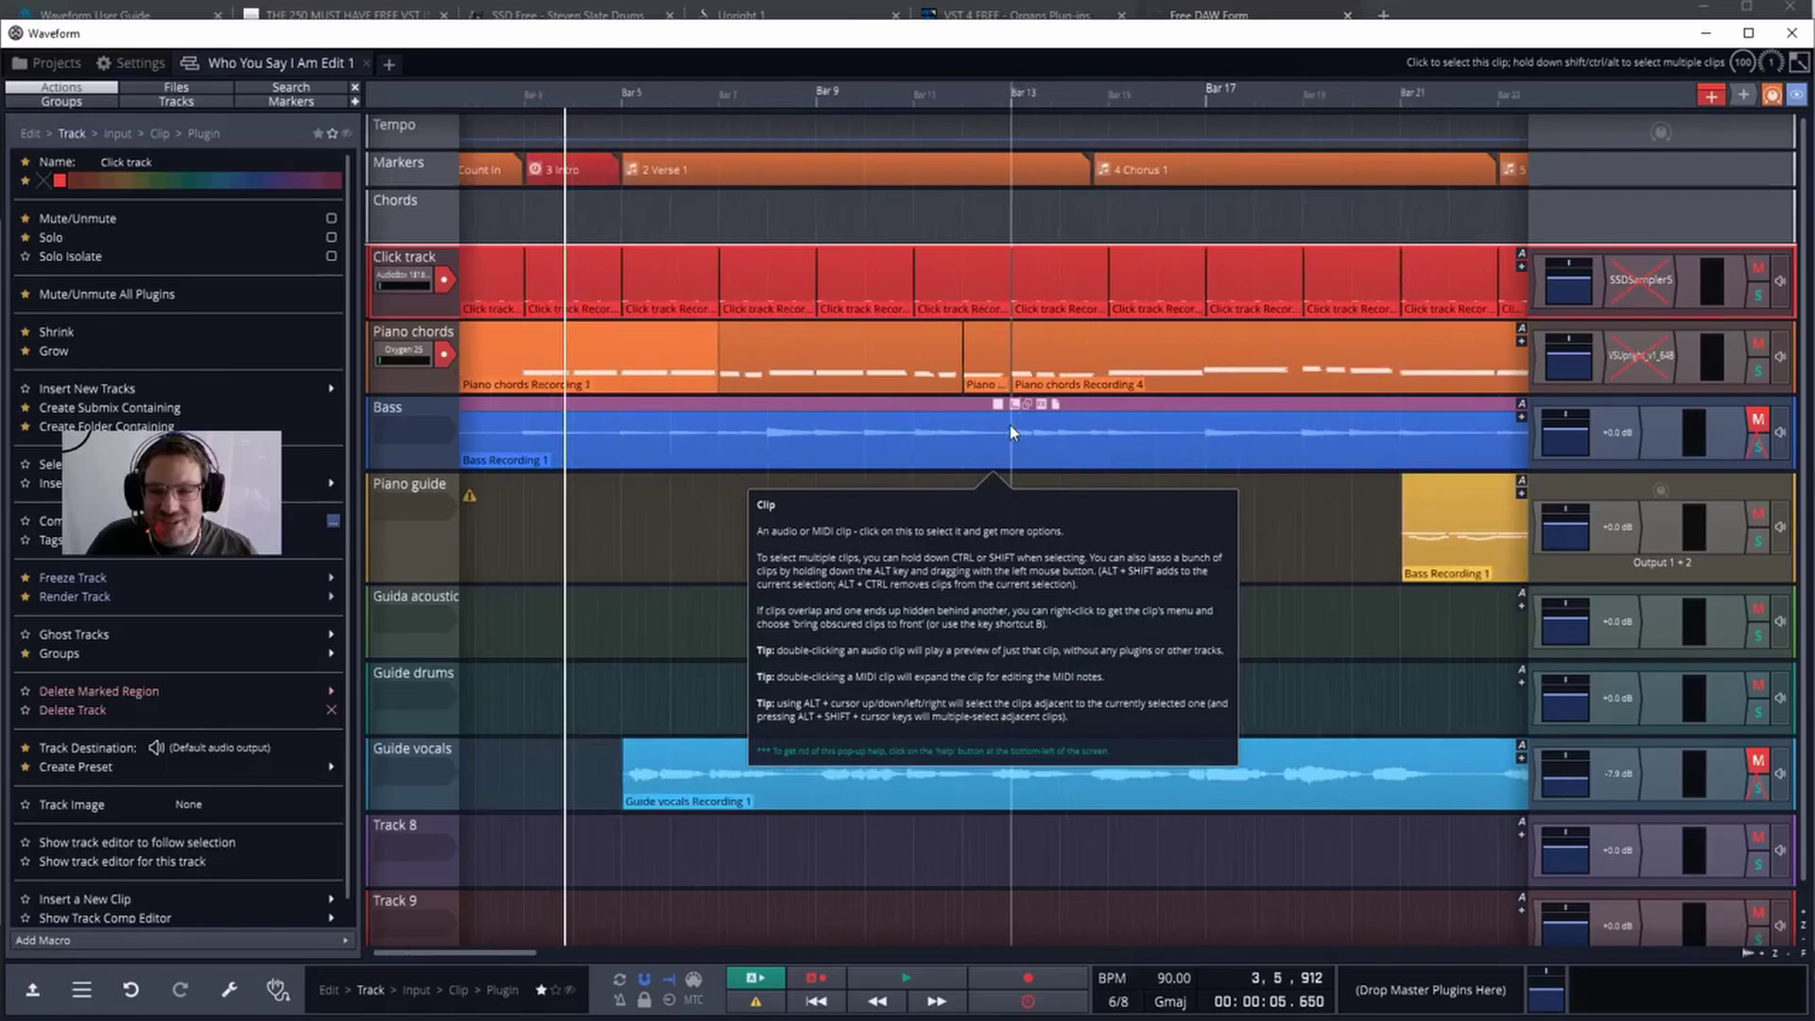
pyautogui.scroll(-1, 1010, 423)
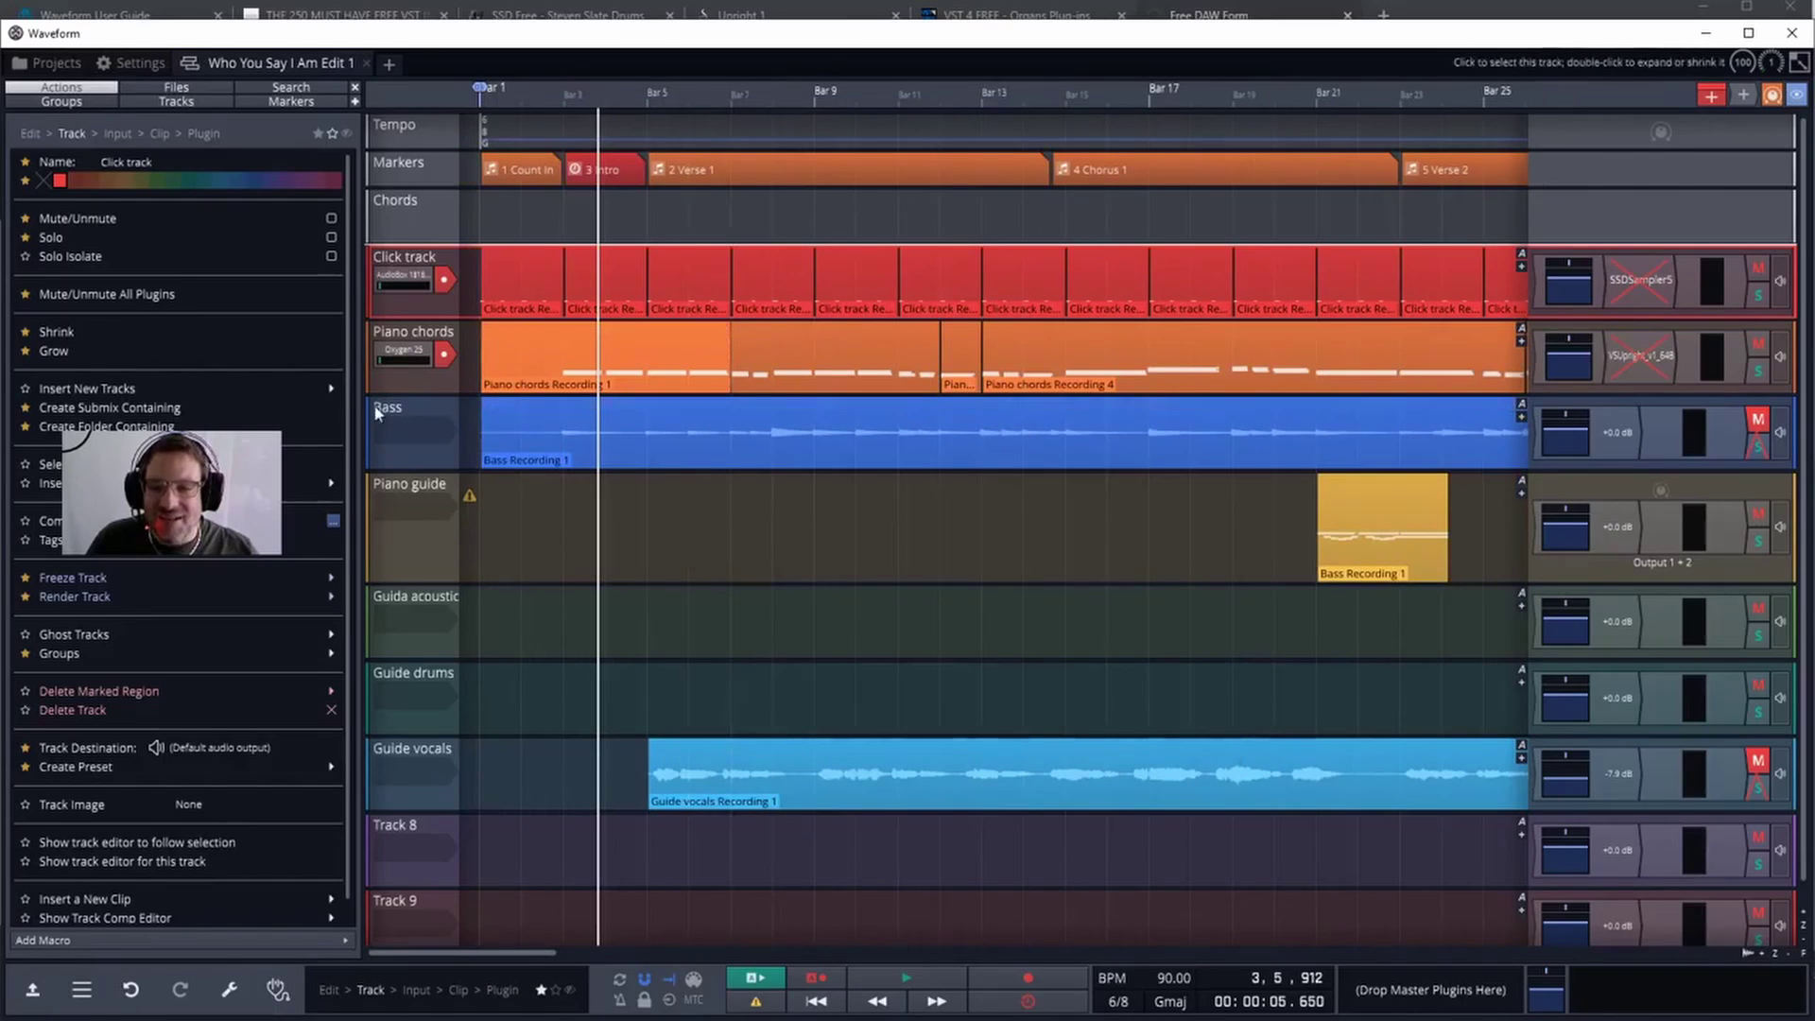
pyautogui.scroll(-2, 394, 428)
pyautogui.scroll(2, 435, 439)
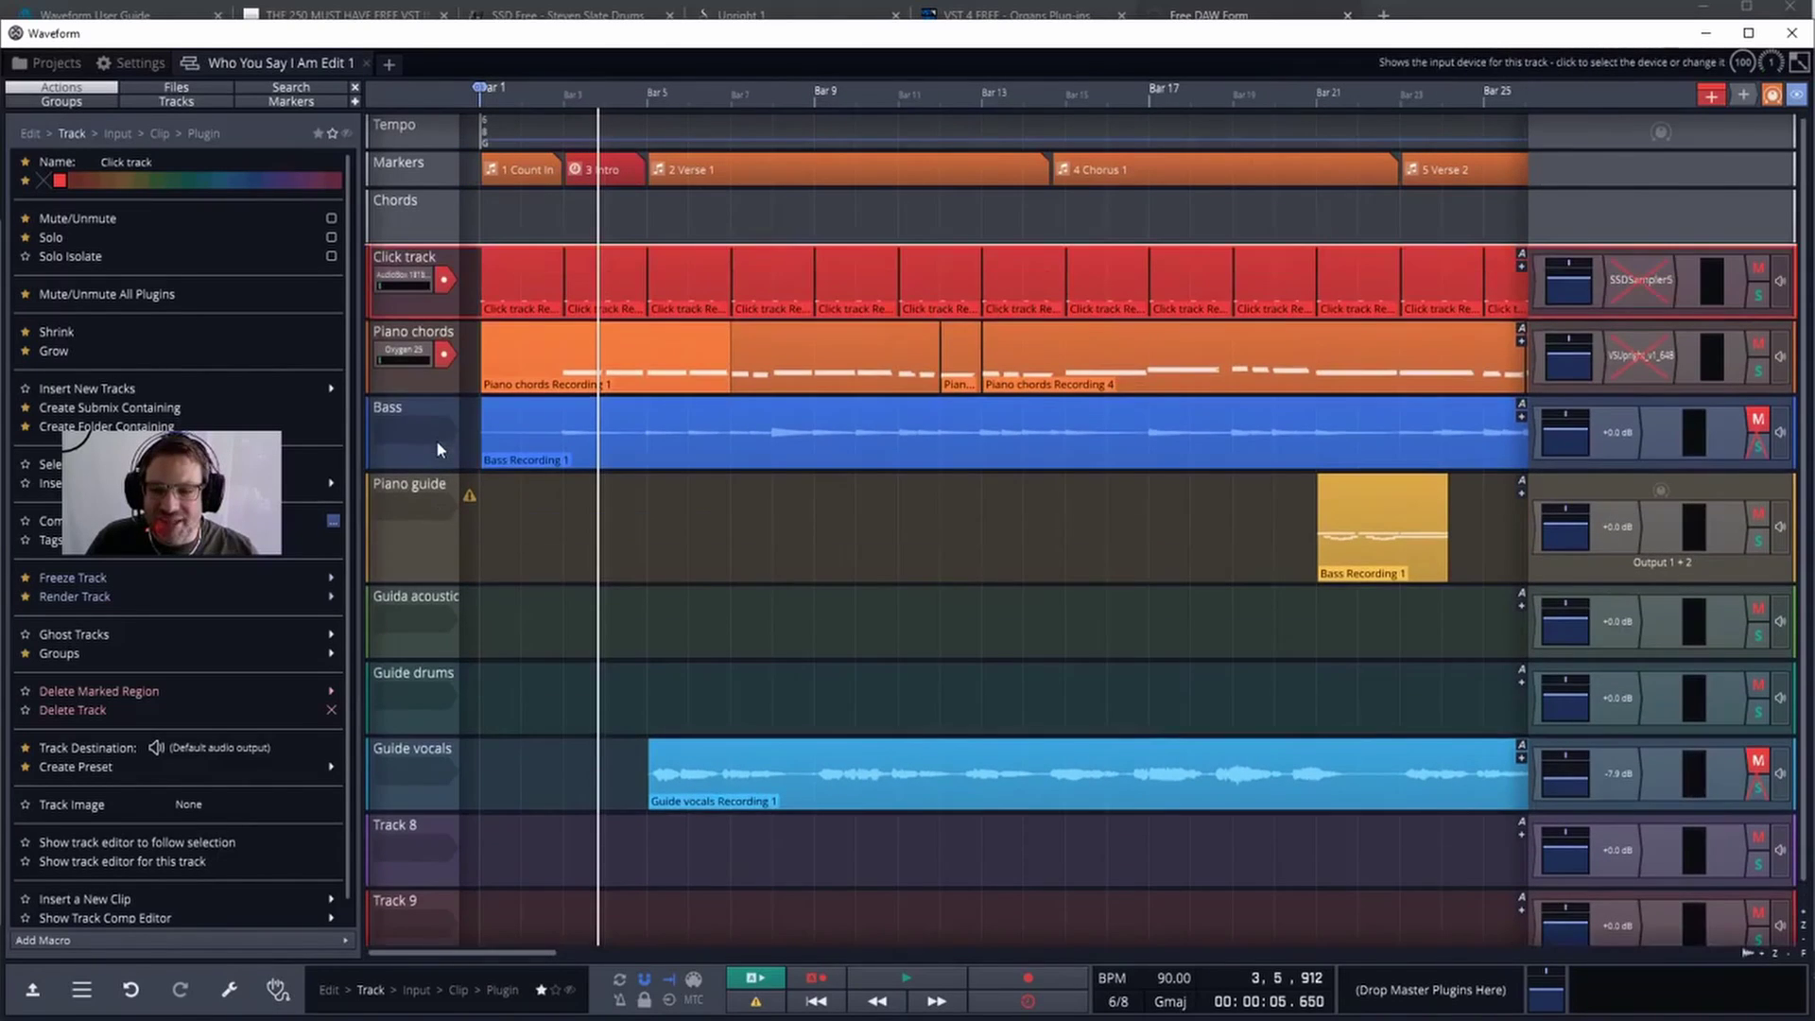
pyautogui.scroll(2, 938, 426)
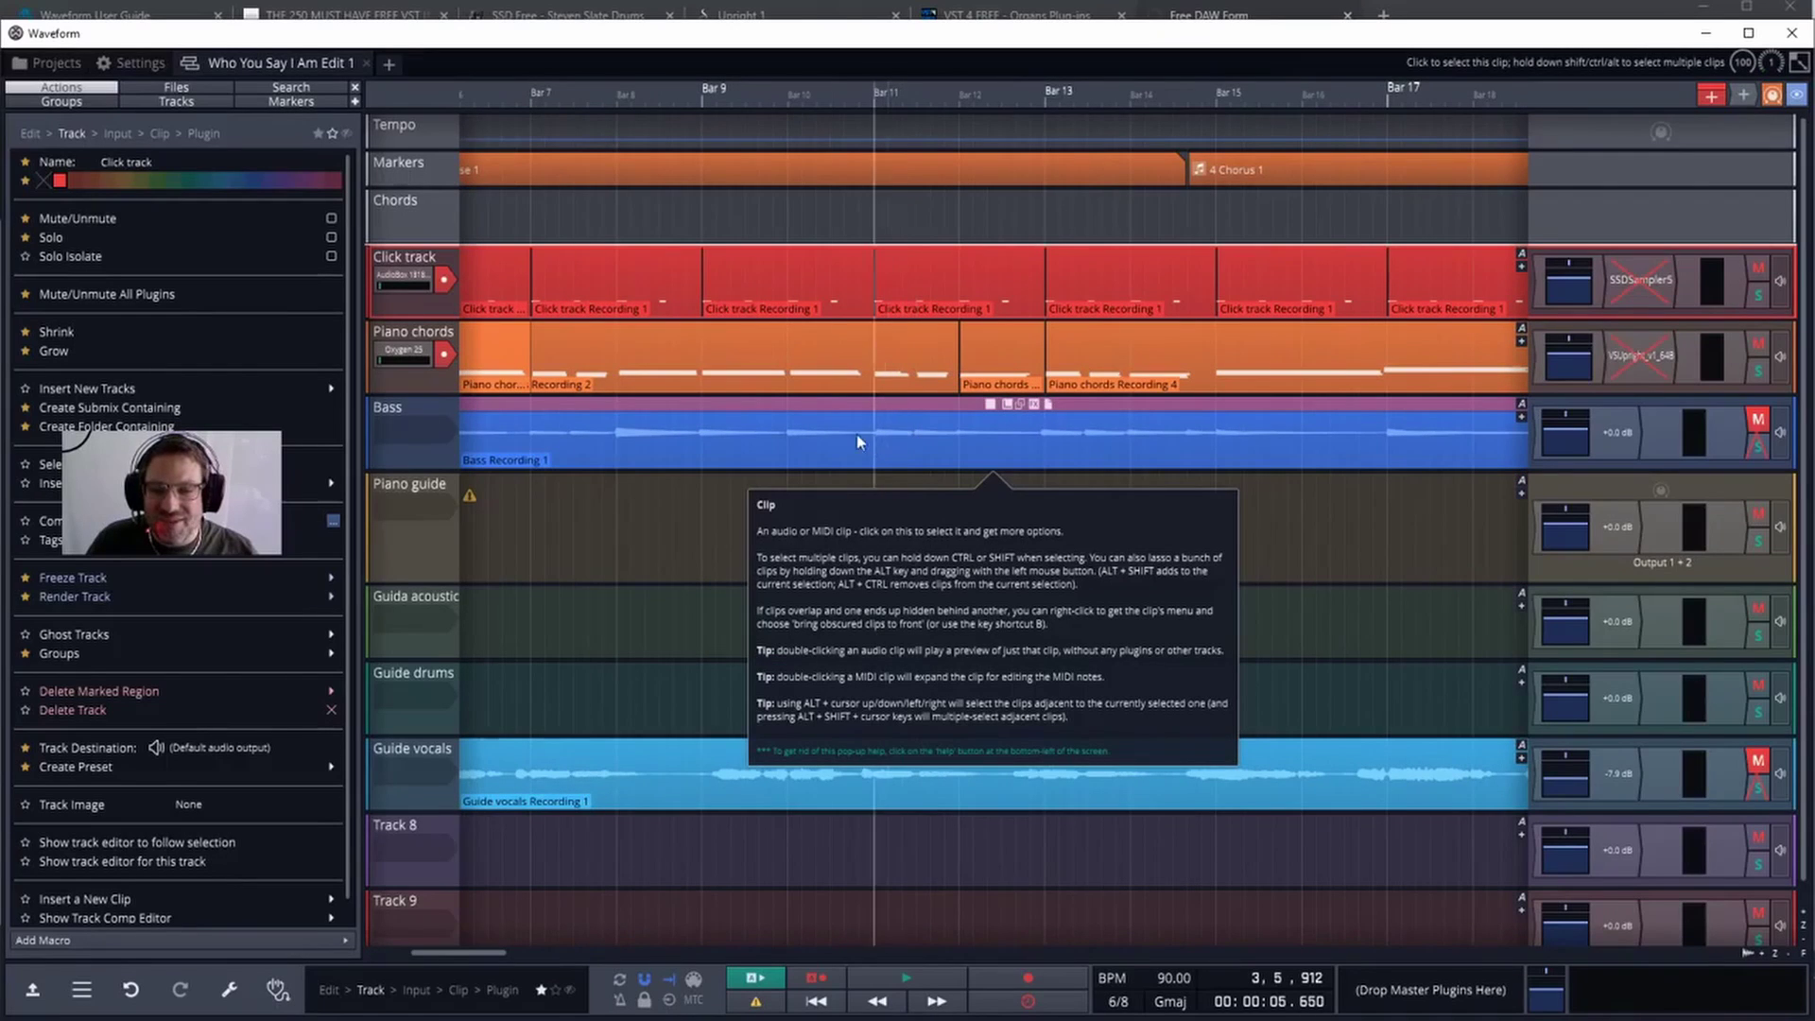
# - Inspect the MIDI notes of the Piano chords recording in the inline editor, and close the editor
pyautogui.moveTo(766, 370)
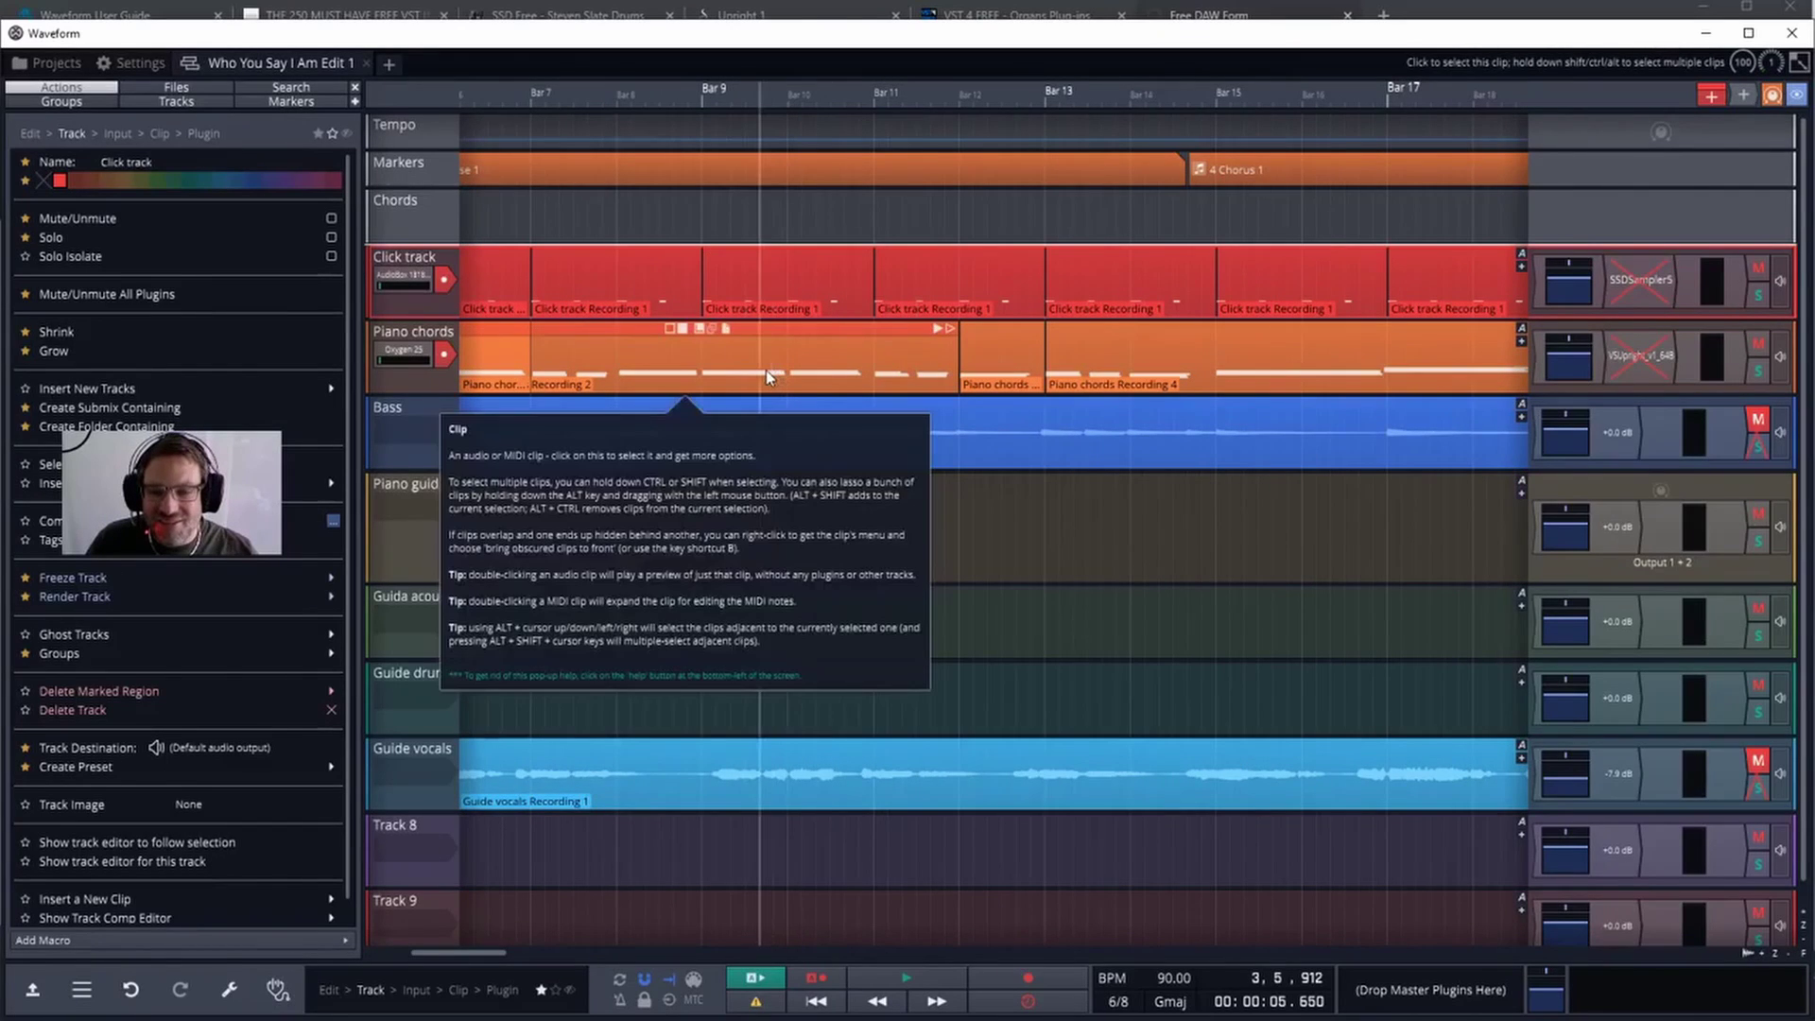
pyautogui.hscroll(-1, 766, 370)
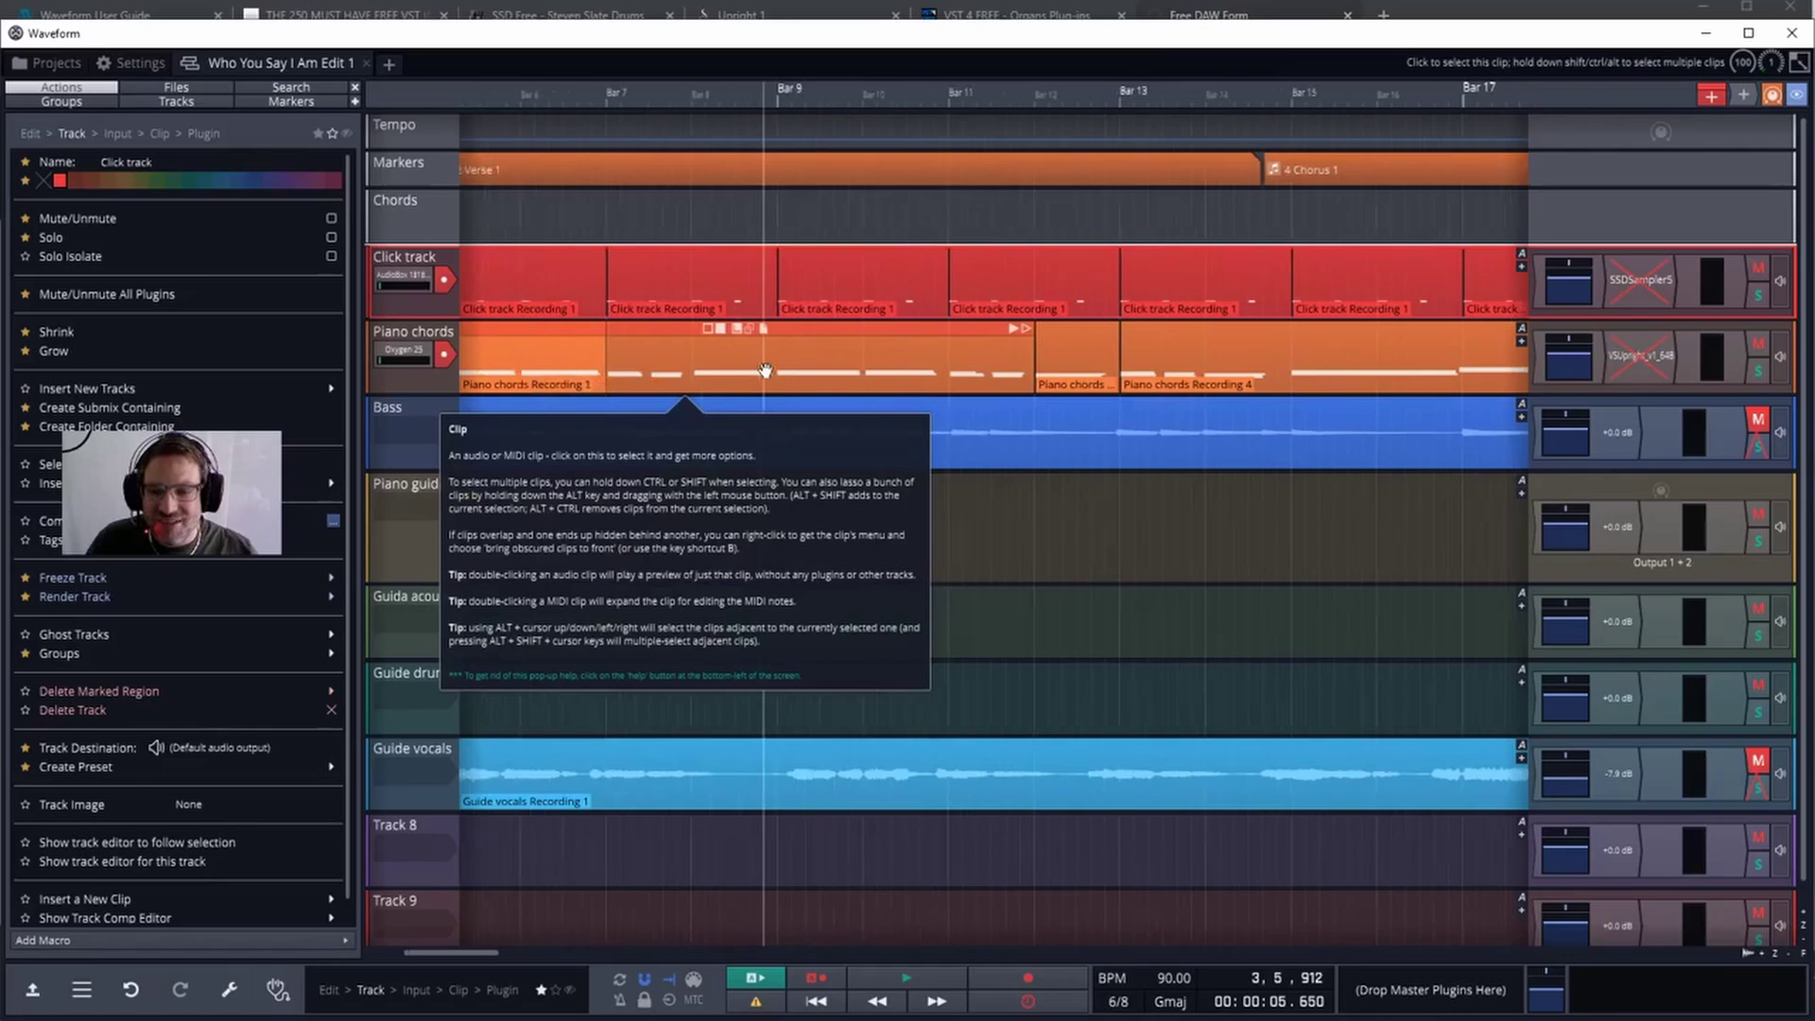
pyautogui.hscroll(-5, 766, 371)
pyautogui.scroll(3, 766, 370)
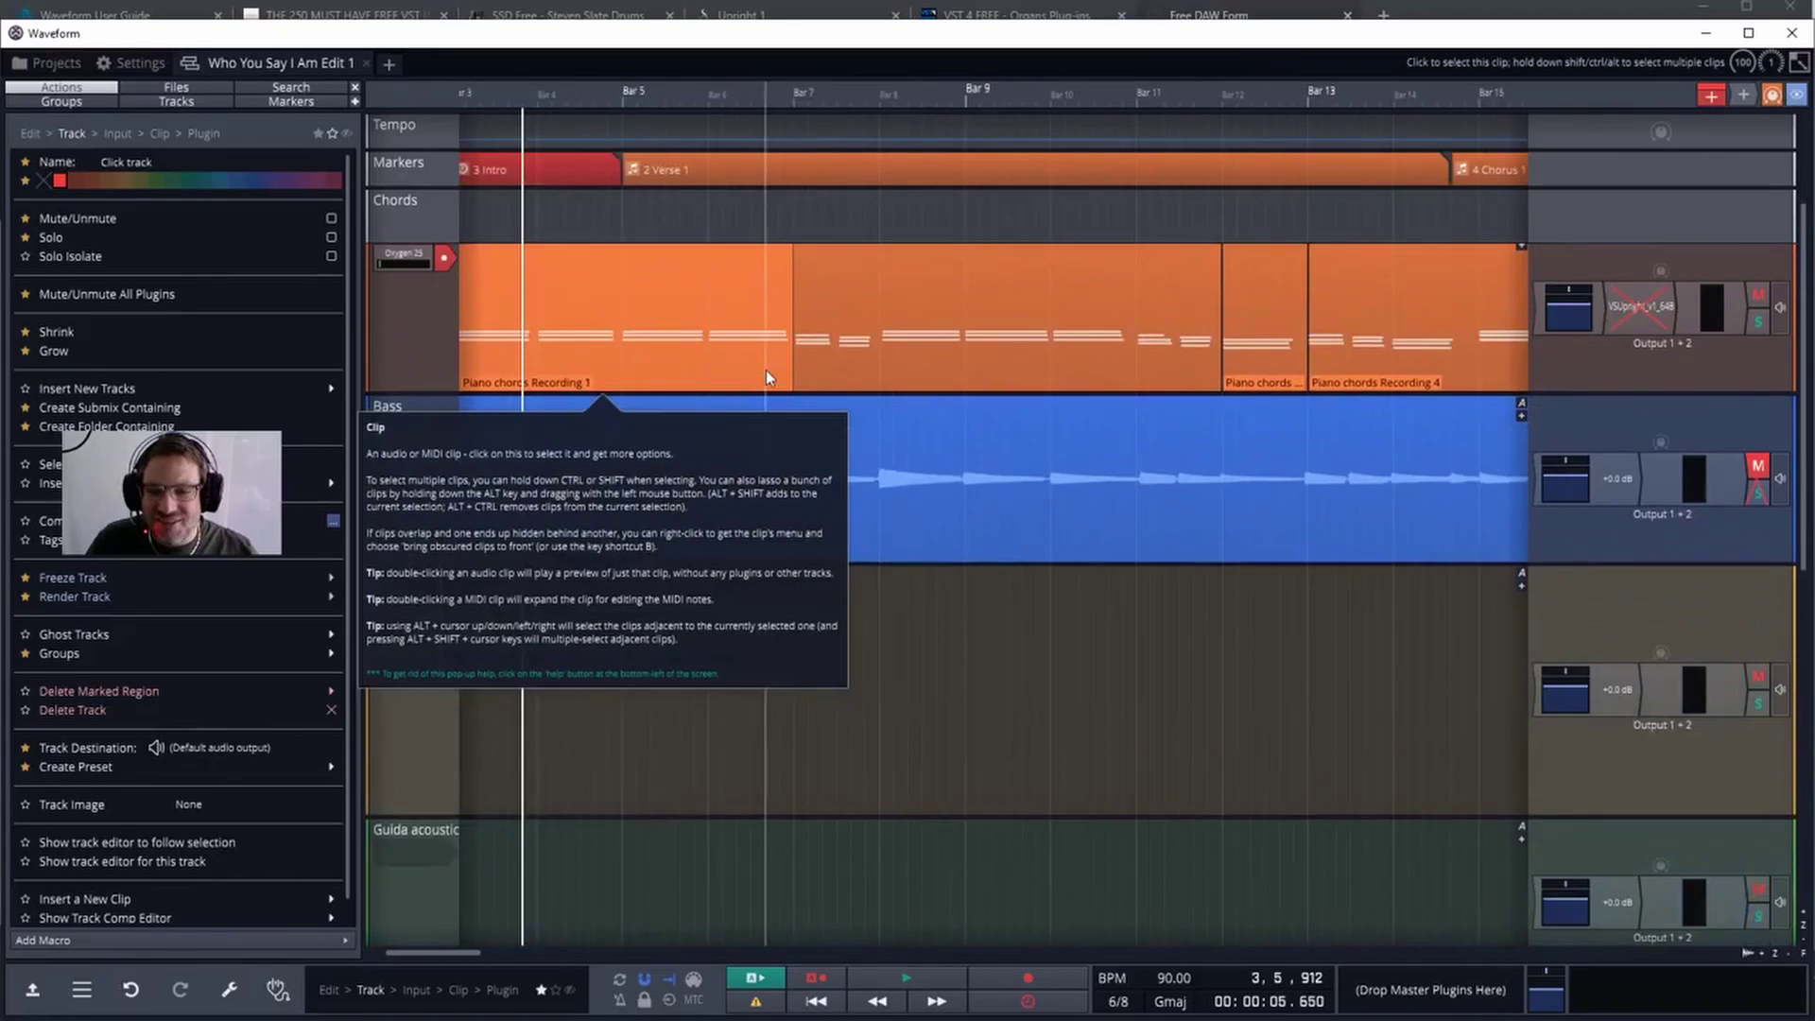
pyautogui.doubleClick(767, 376)
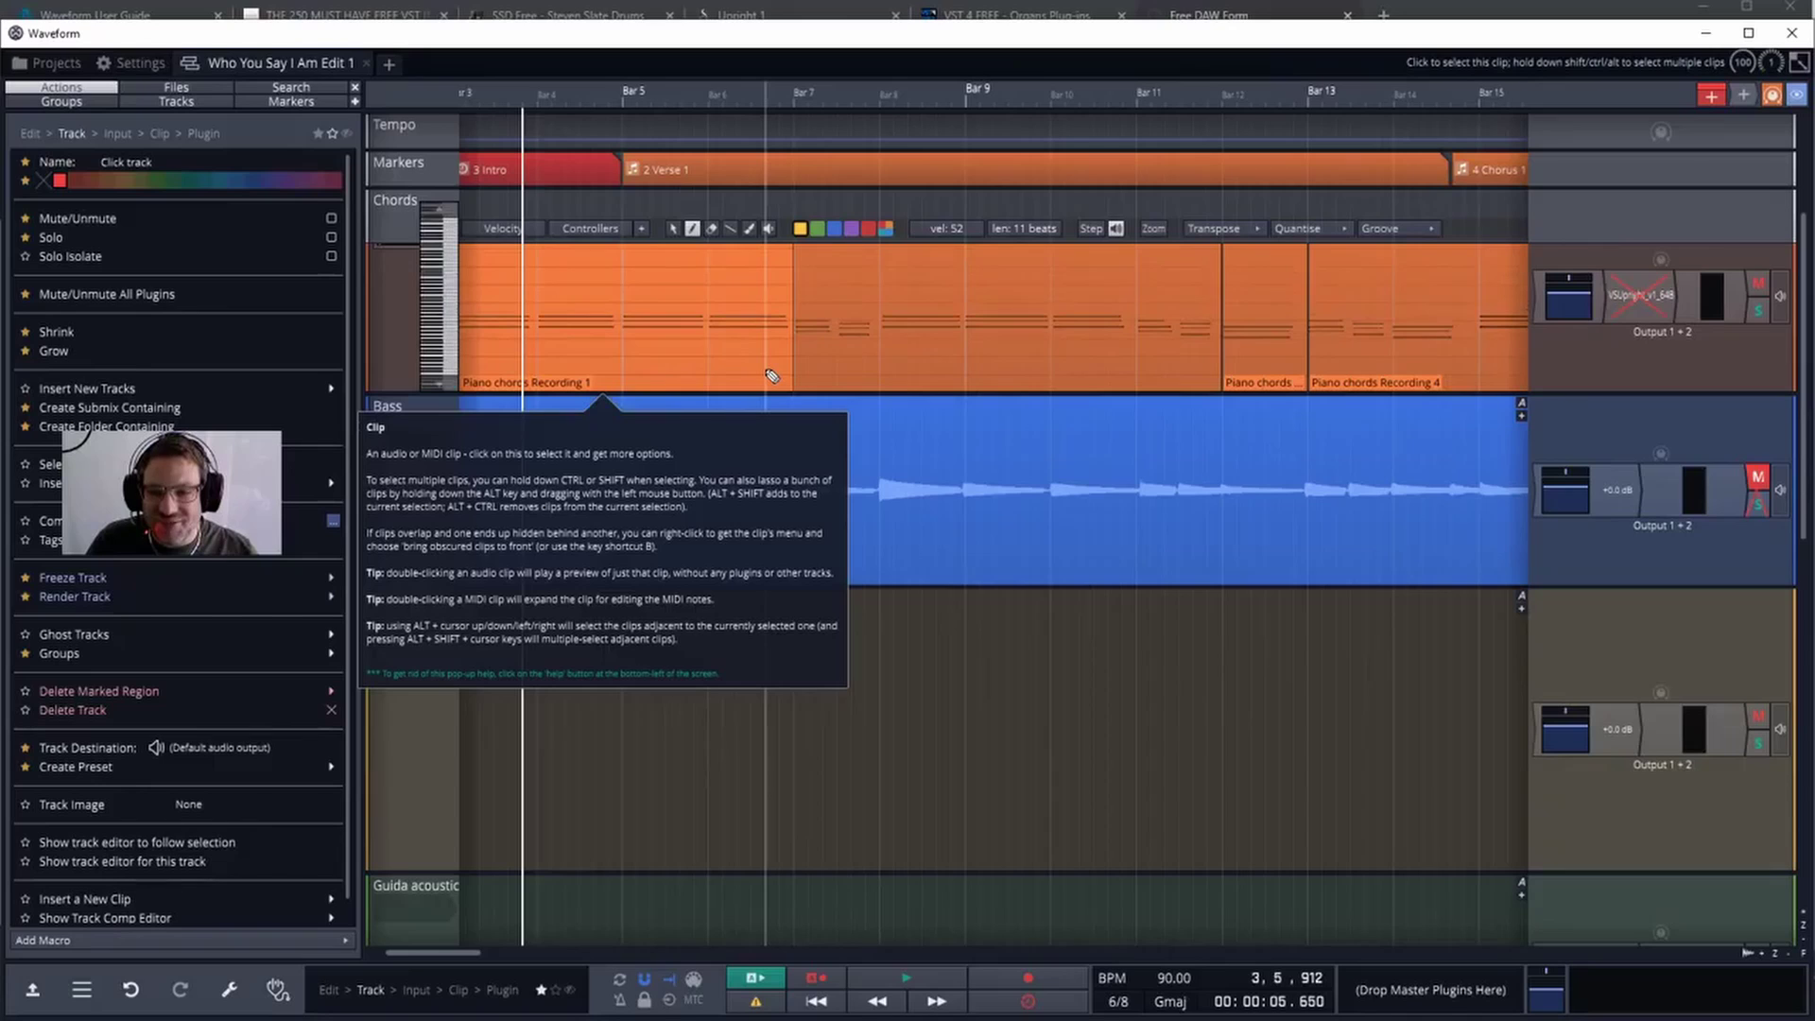
pyautogui.click(980, 515)
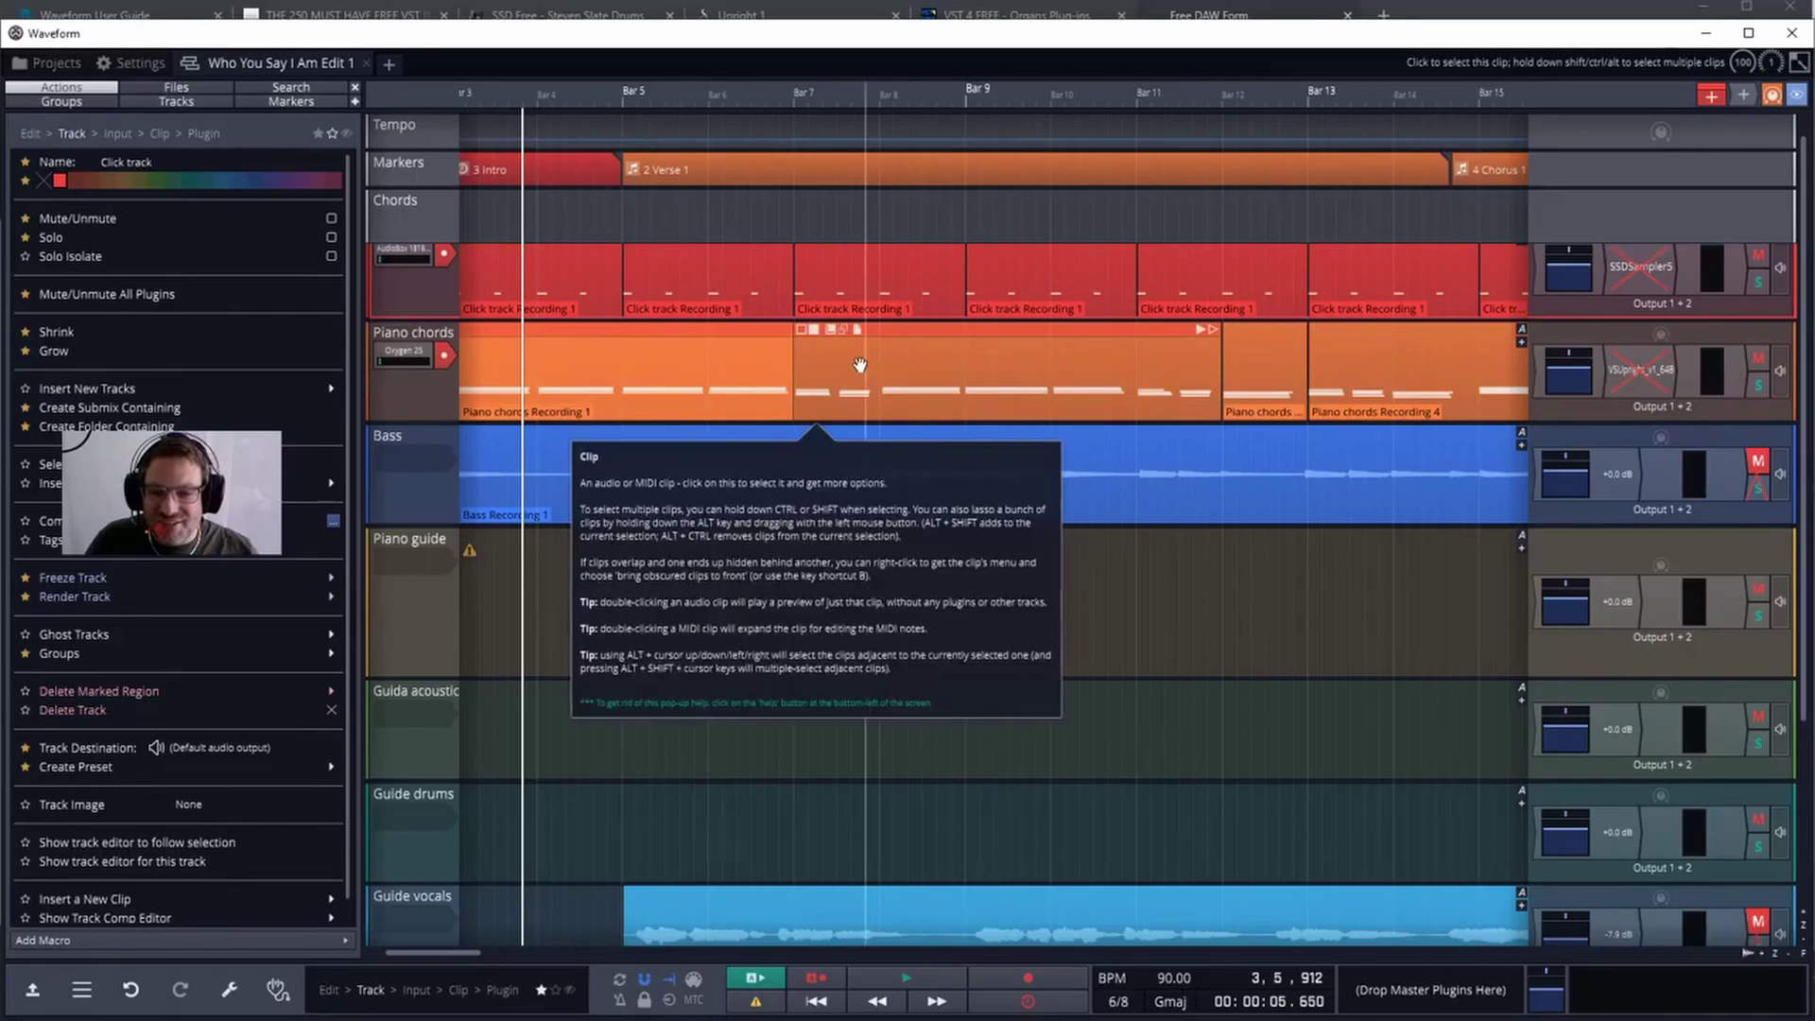
pyautogui.hscroll(-3, 860, 364)
pyautogui.hscroll(5, 859, 364)
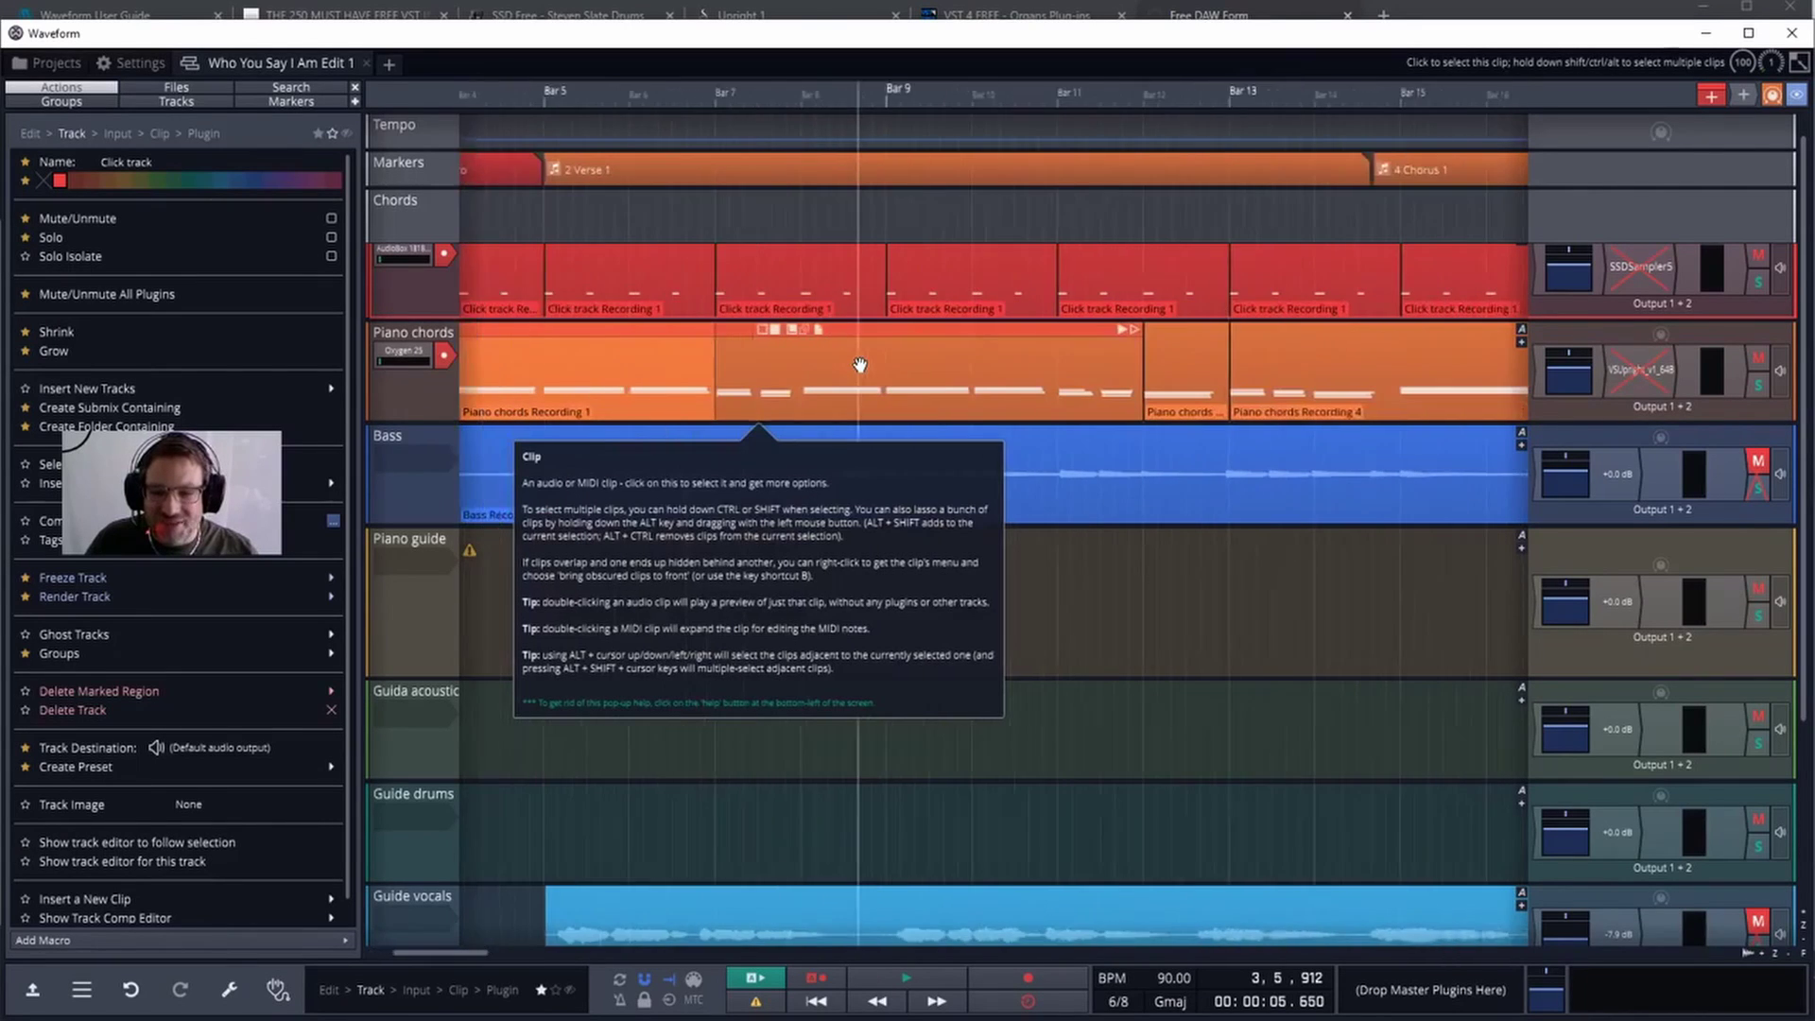
pyautogui.hscroll(-5, 859, 364)
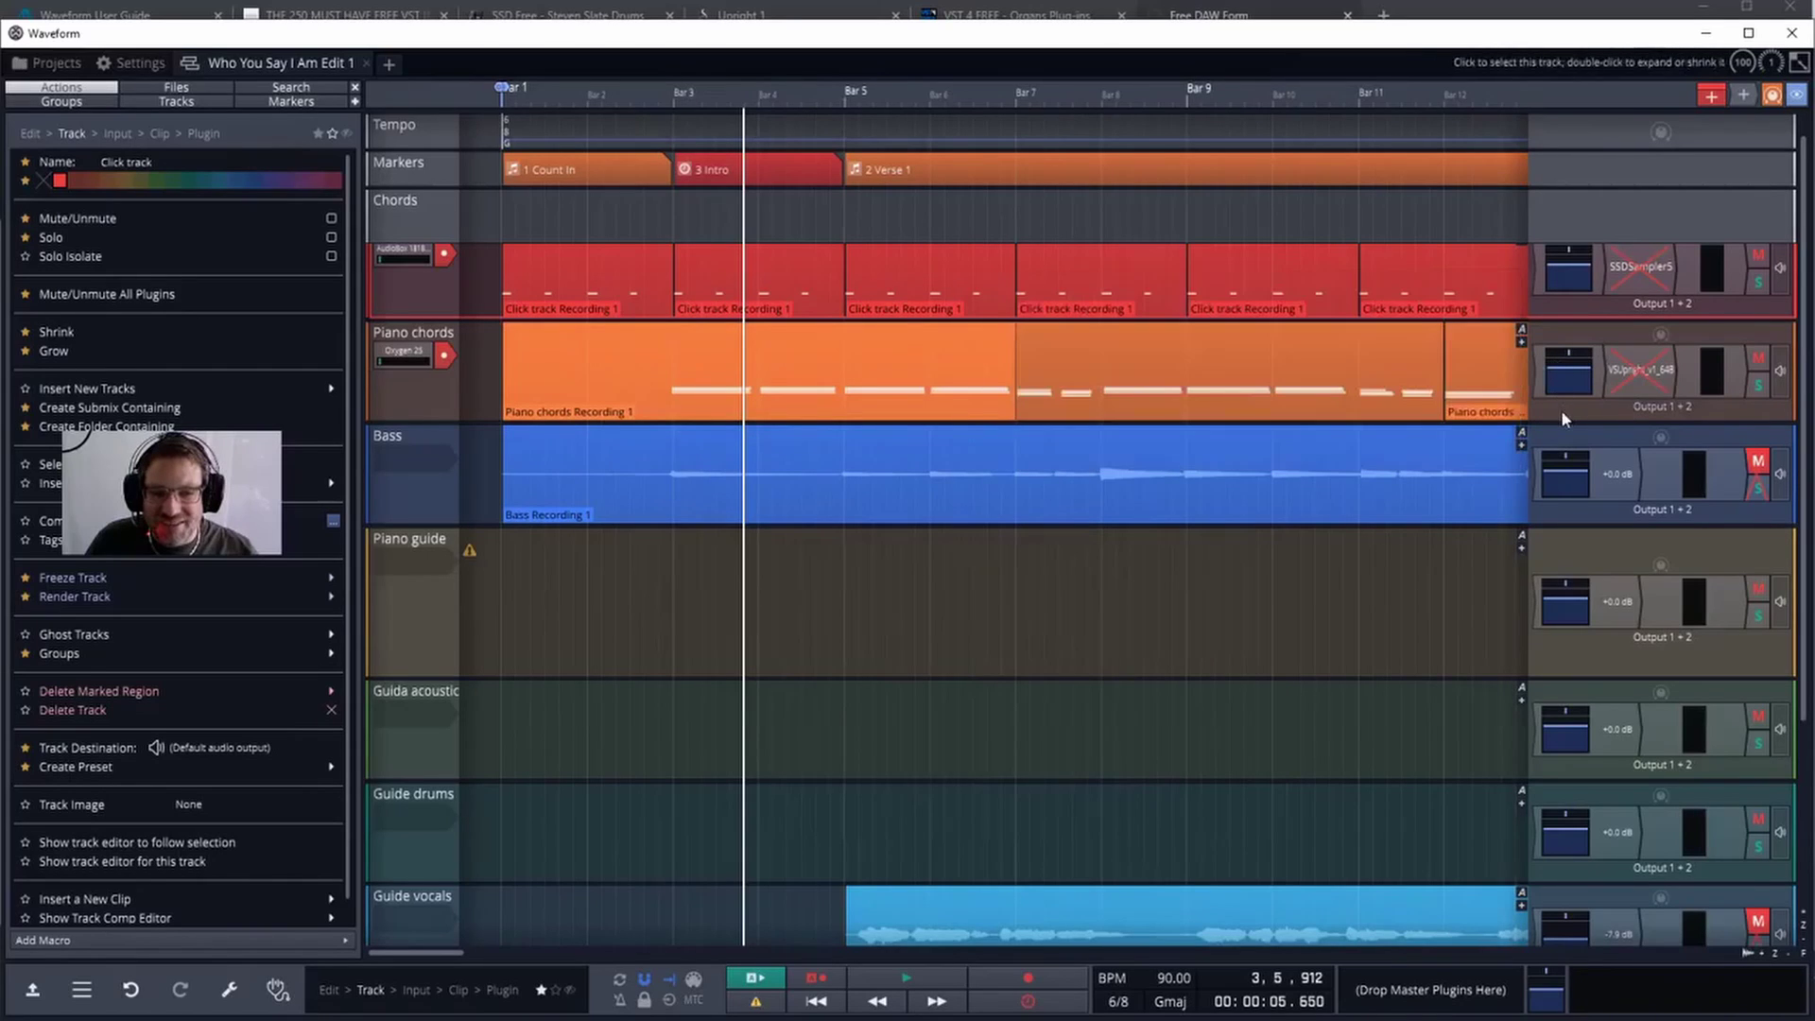
# - Add a 4-Band Equaliser plugin to the Bass track and move its window over the timeline for adjustment
pyautogui.moveTo(1553, 372)
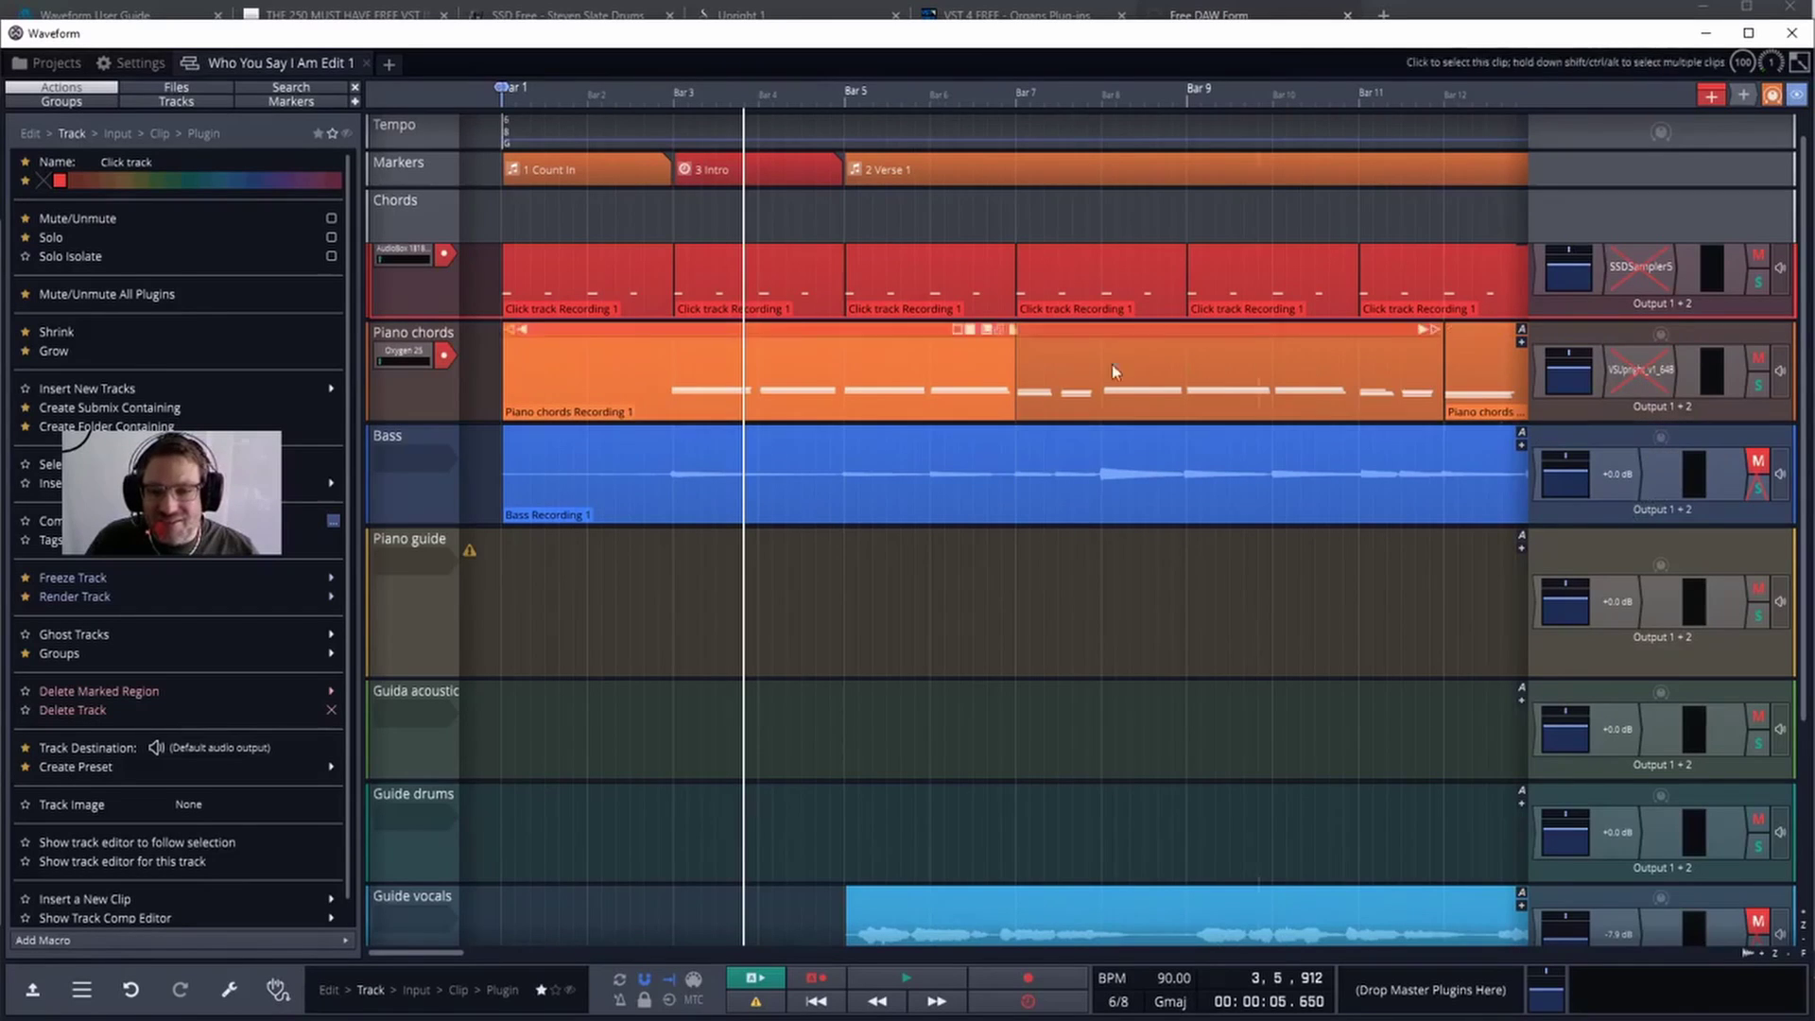
pyautogui.moveTo(439, 281)
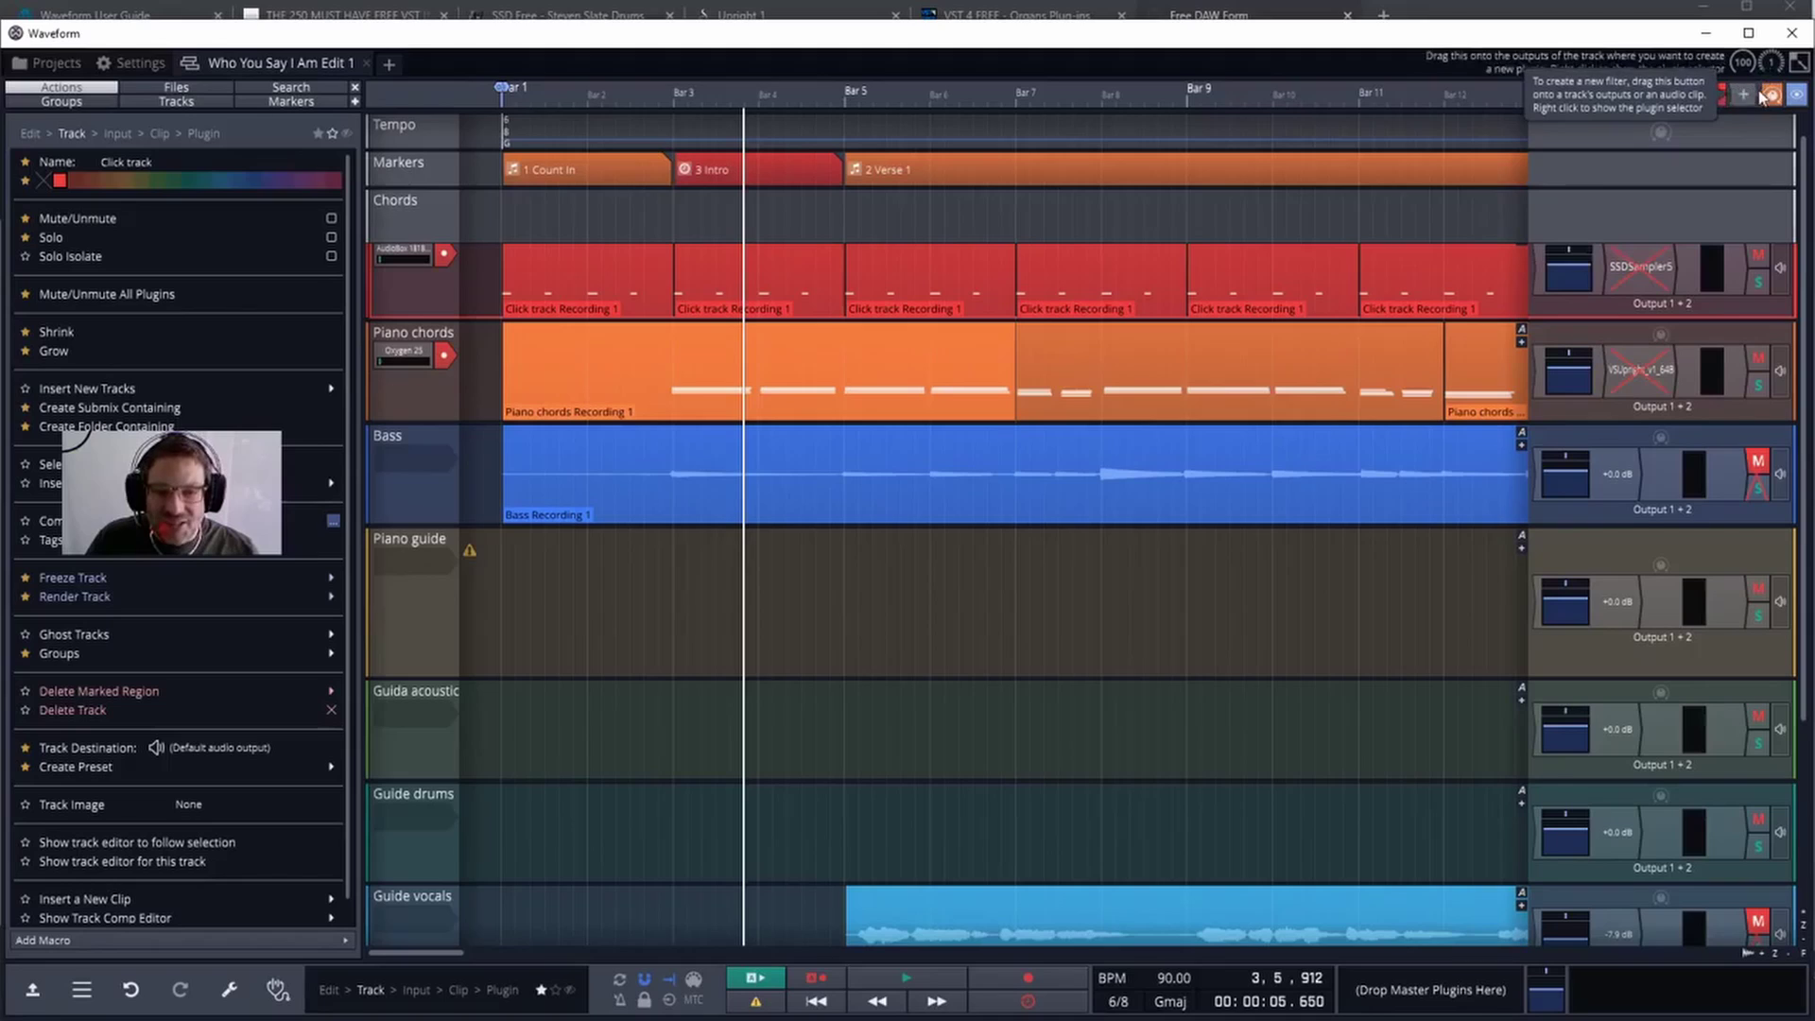
pyautogui.moveTo(1746, 94); pyautogui.dragTo(1715, 180)
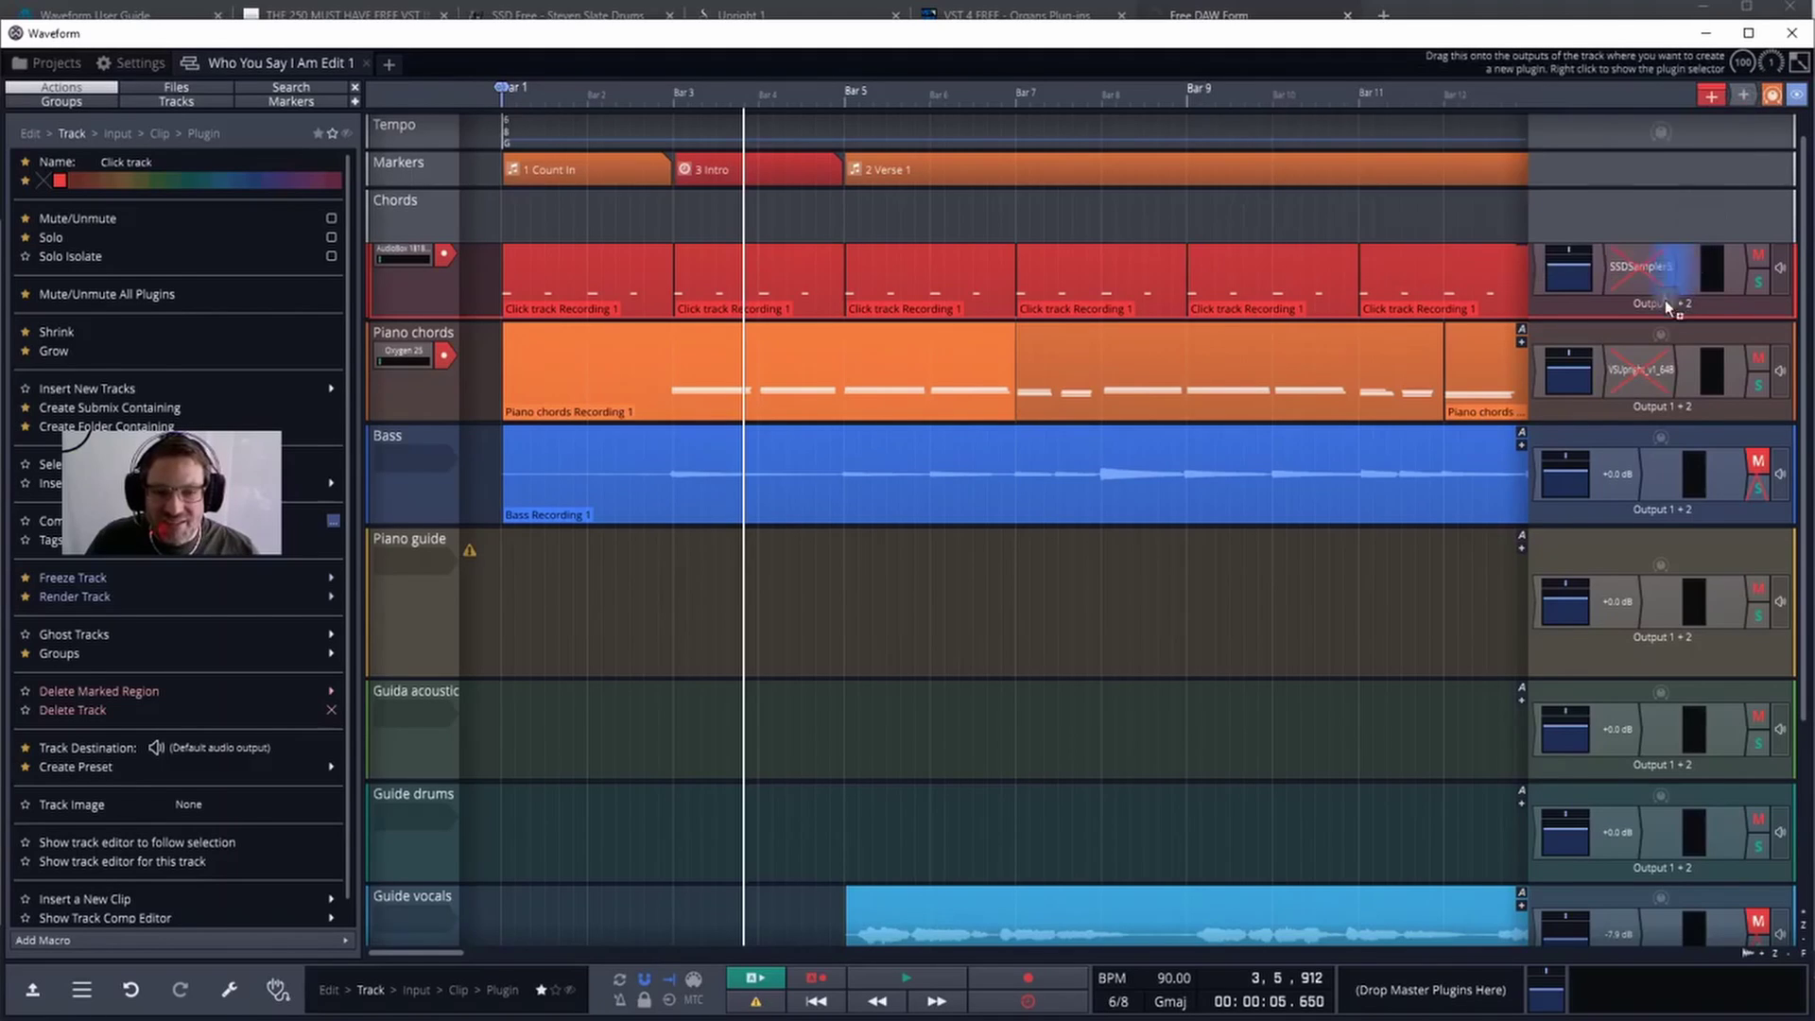
pyautogui.moveTo(1665, 298); pyautogui.dragTo(1642, 480)
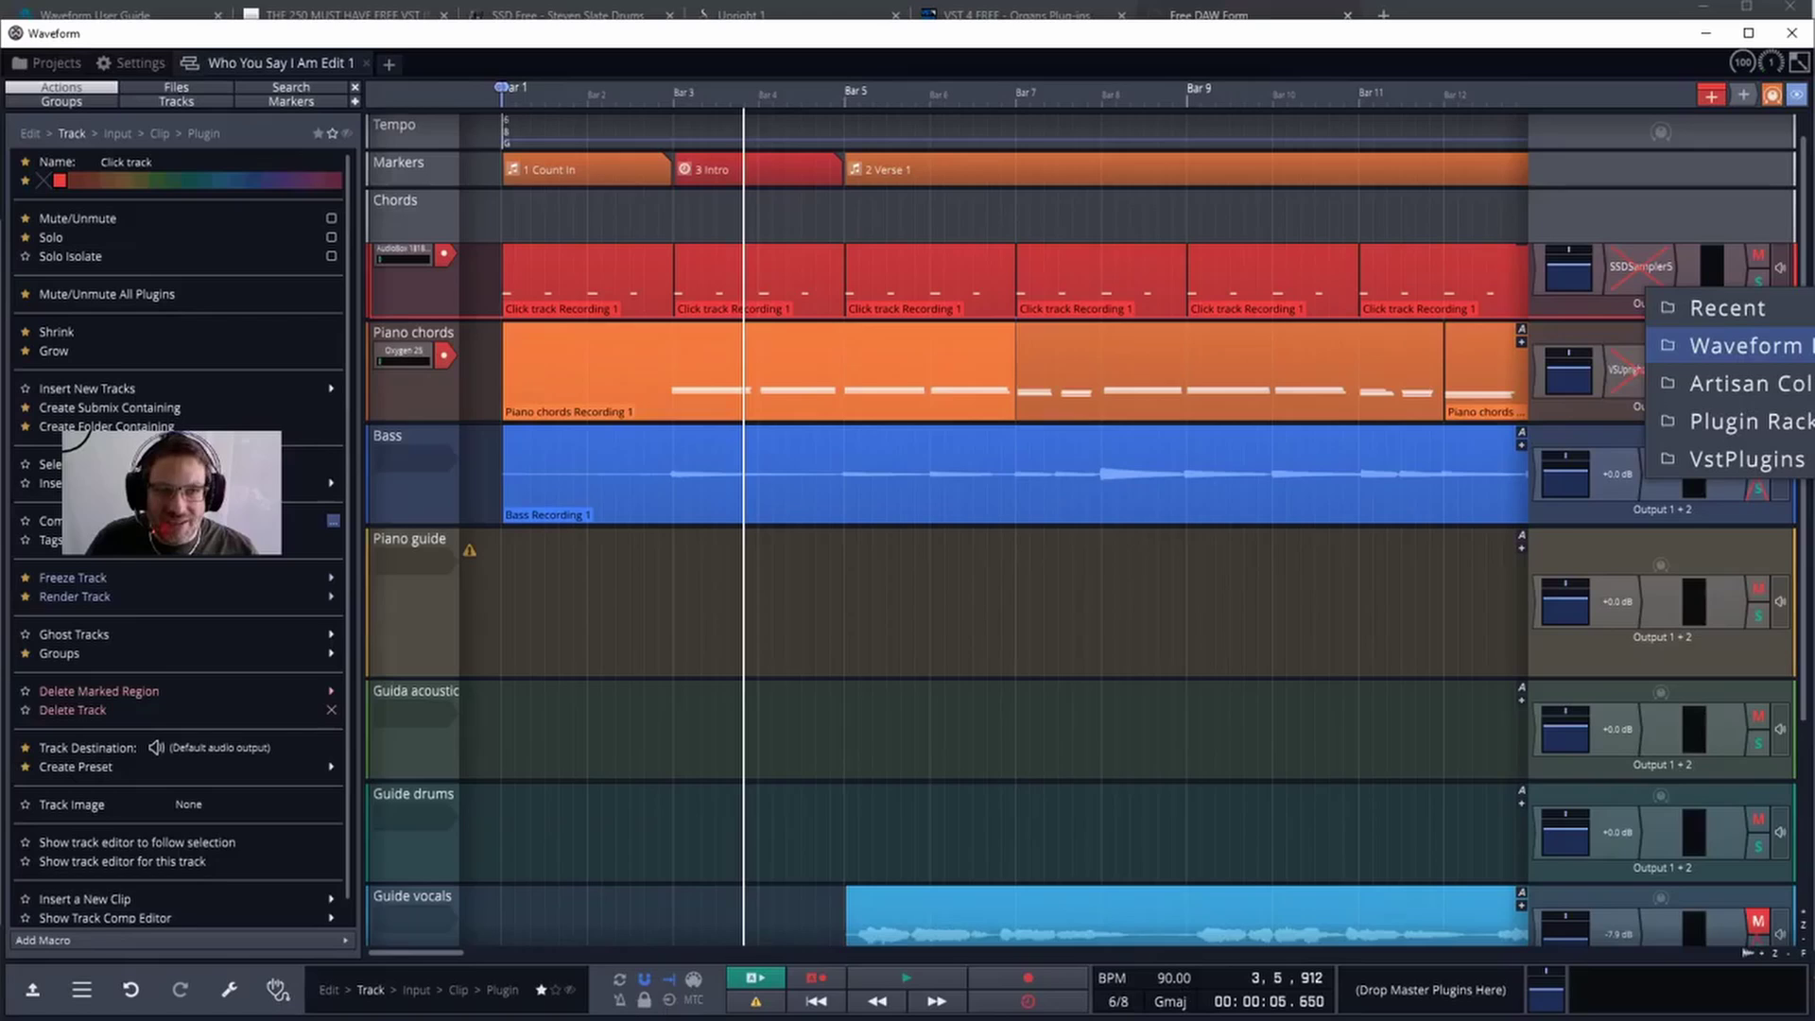
pyautogui.click(1814, 346)
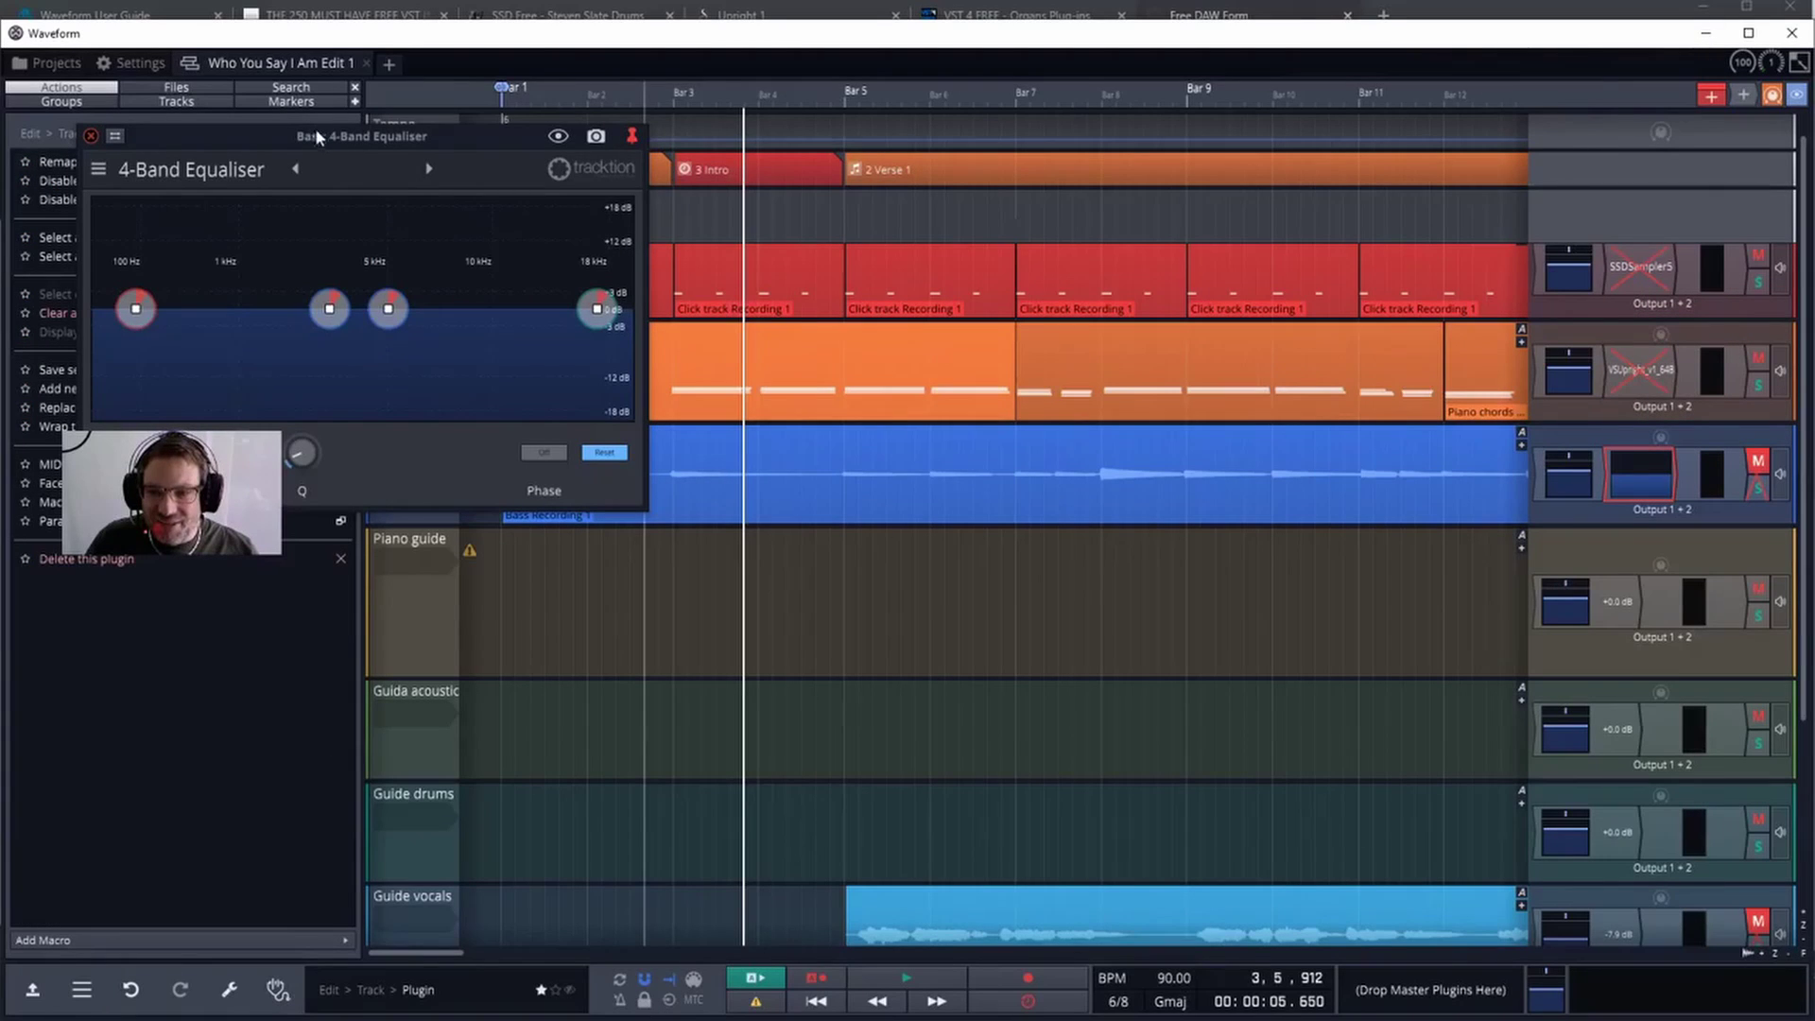
pyautogui.moveTo(315, 128); pyautogui.dragTo(825, 231)
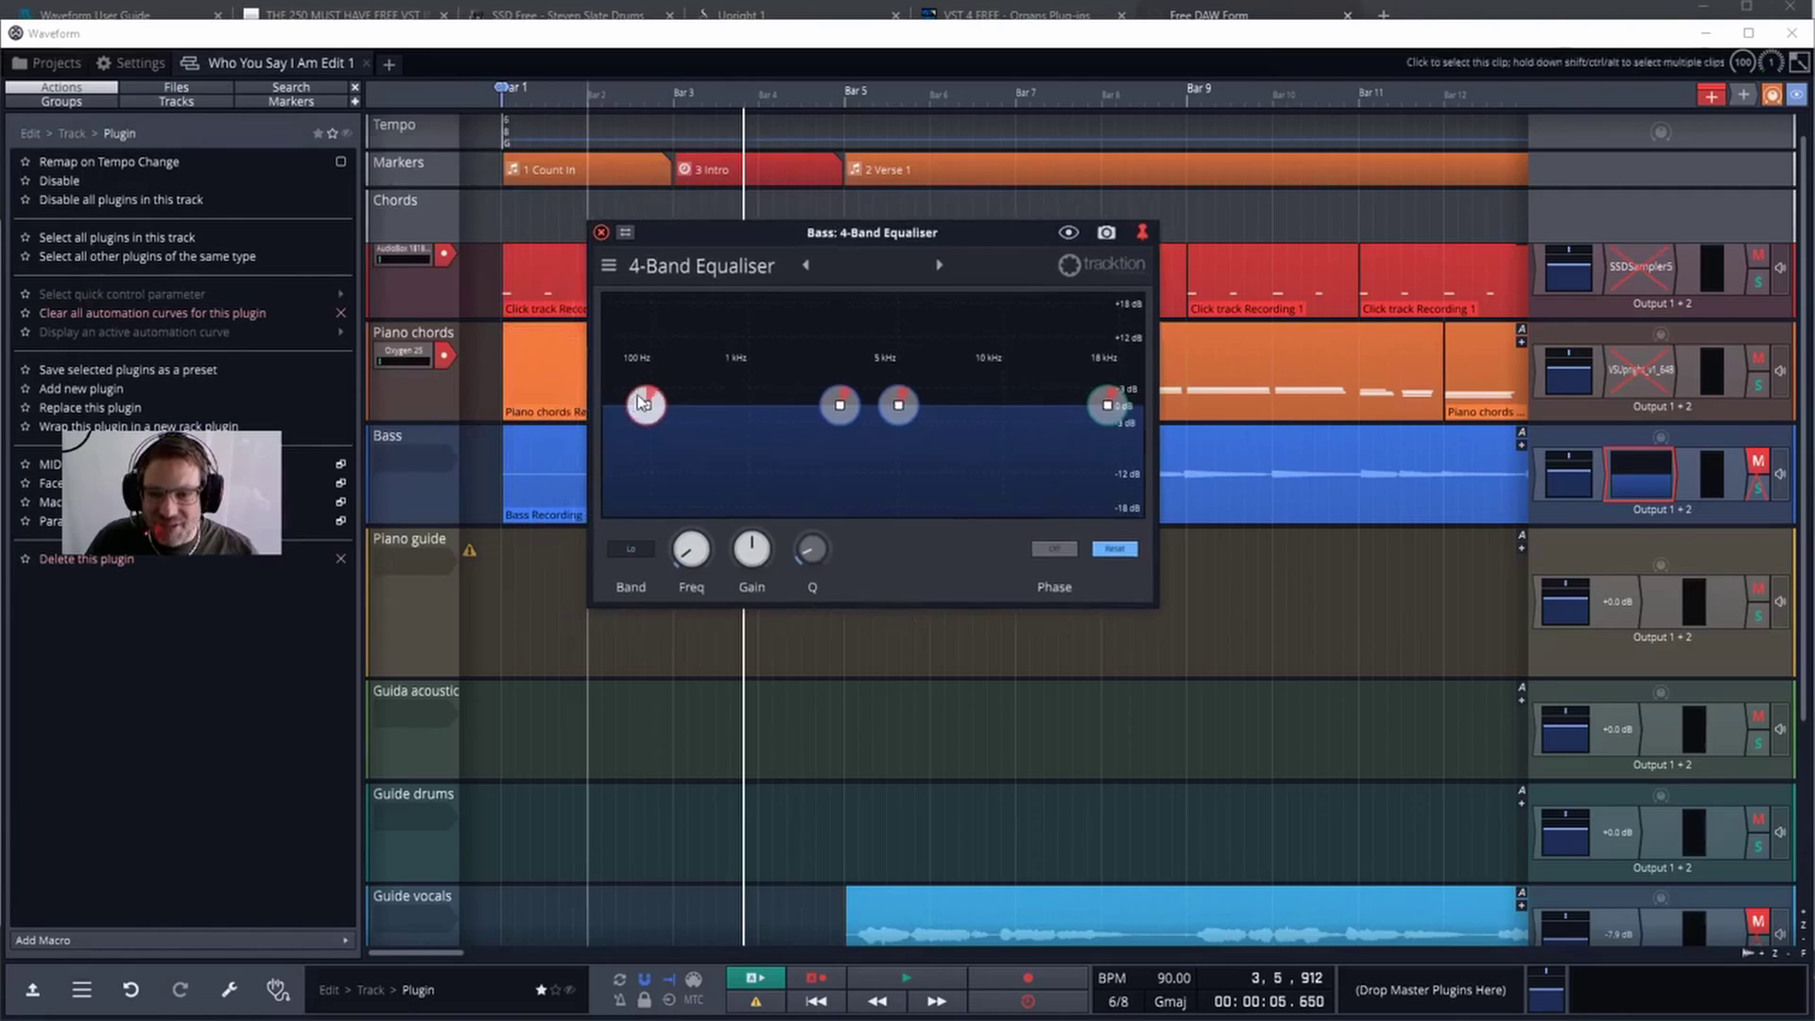
# - Shape the Bass equaliser's low band into a cut at about 45 Hz, with about -11.67 dB gain and a higher Q
pyautogui.moveTo(646, 406); pyautogui.dragTo(630, 409)
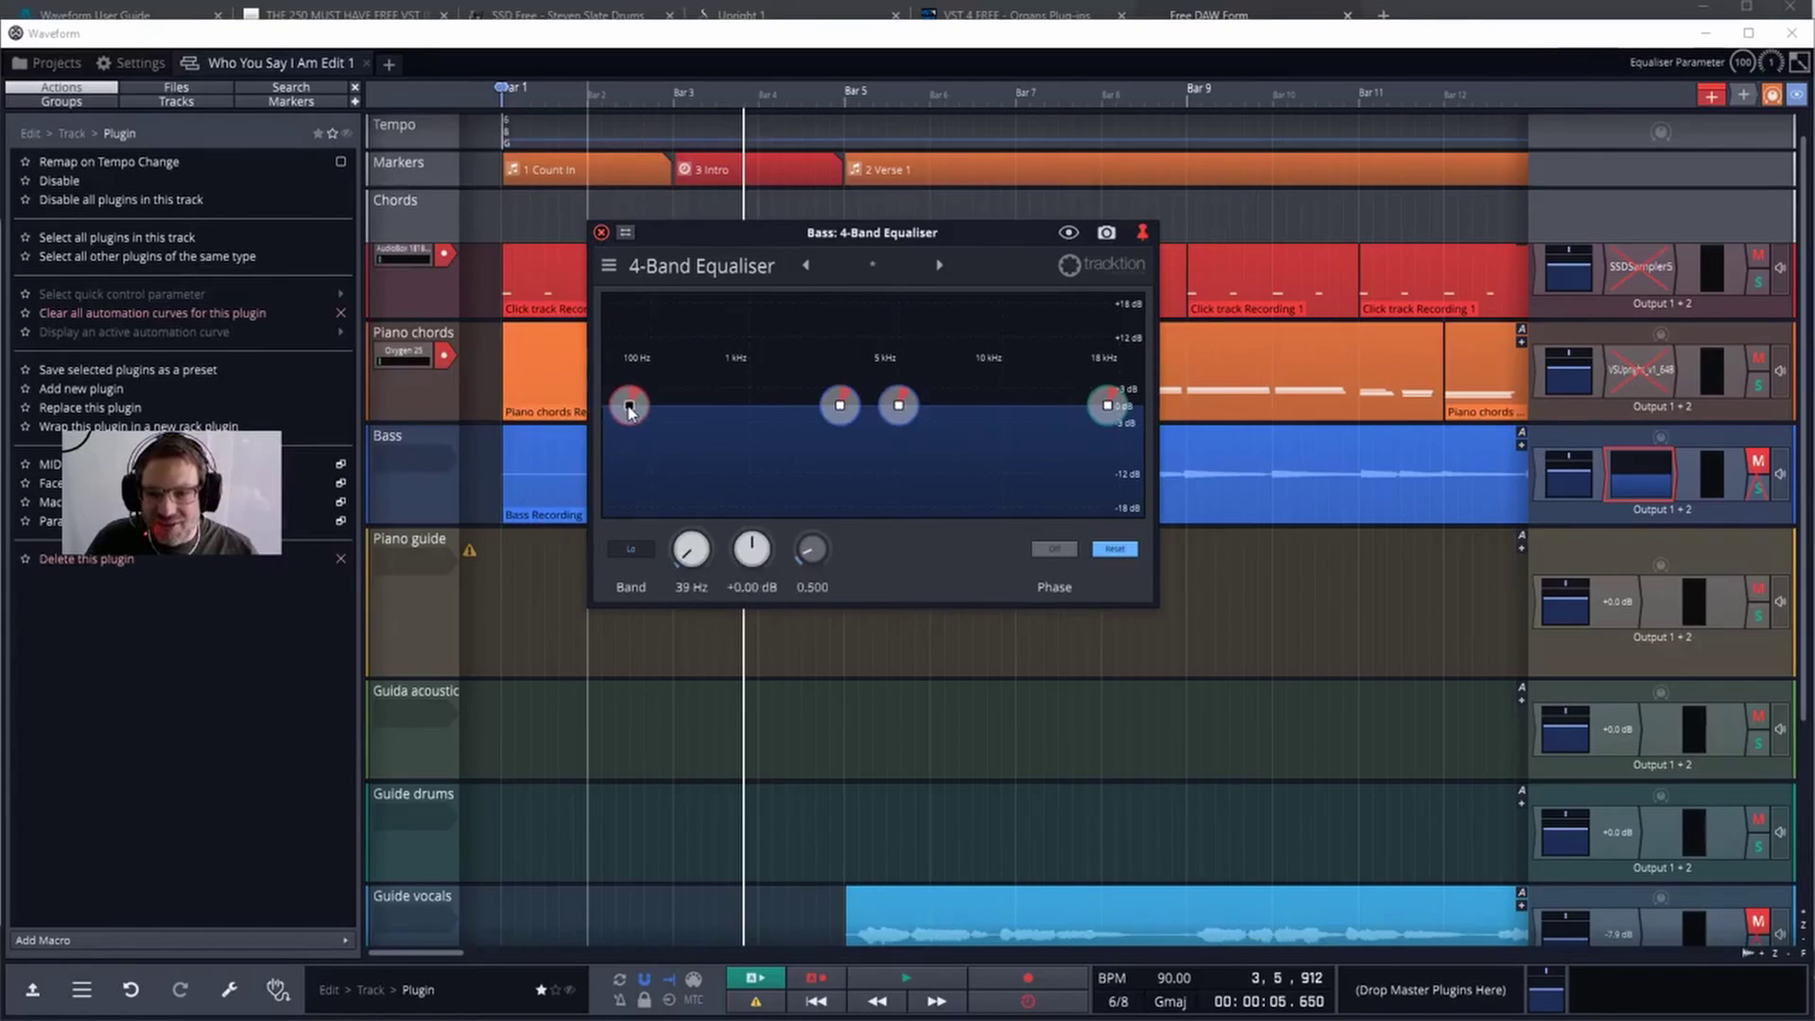
pyautogui.scroll(5, 629, 409)
pyautogui.moveTo(615, 422); pyautogui.dragTo(615, 477)
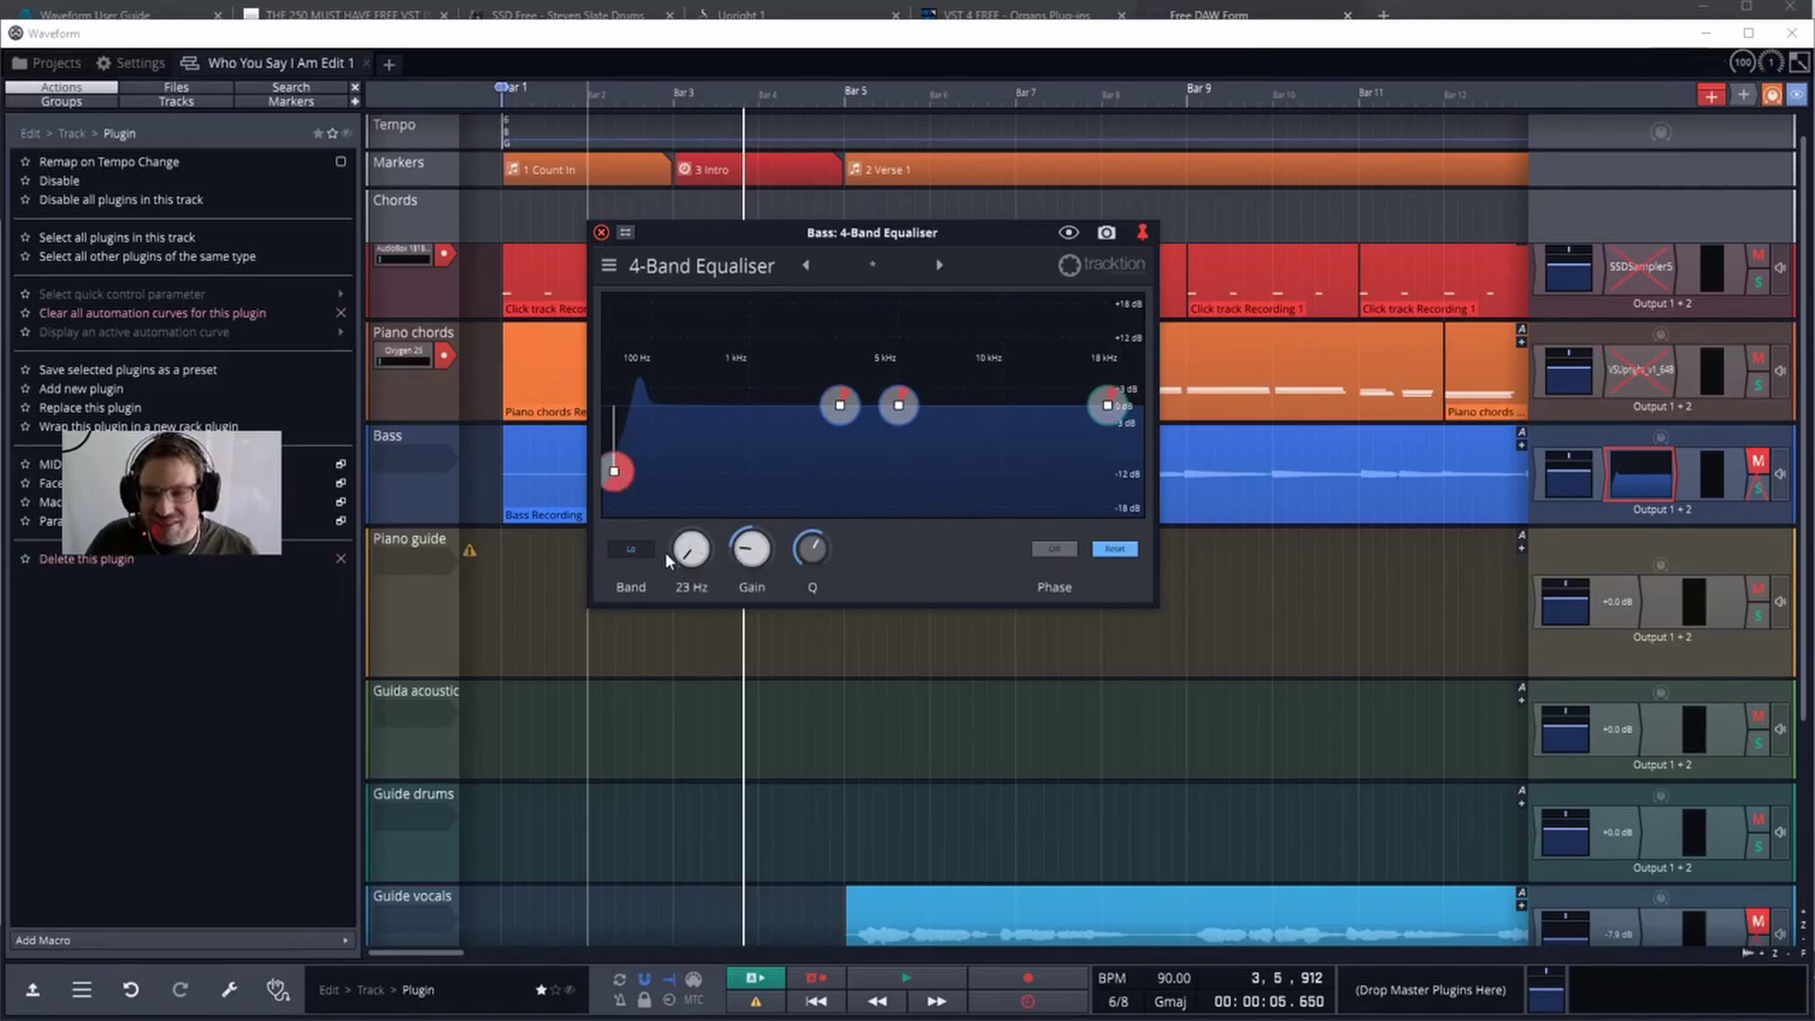
pyautogui.moveTo(682, 547); pyautogui.dragTo(684, 544)
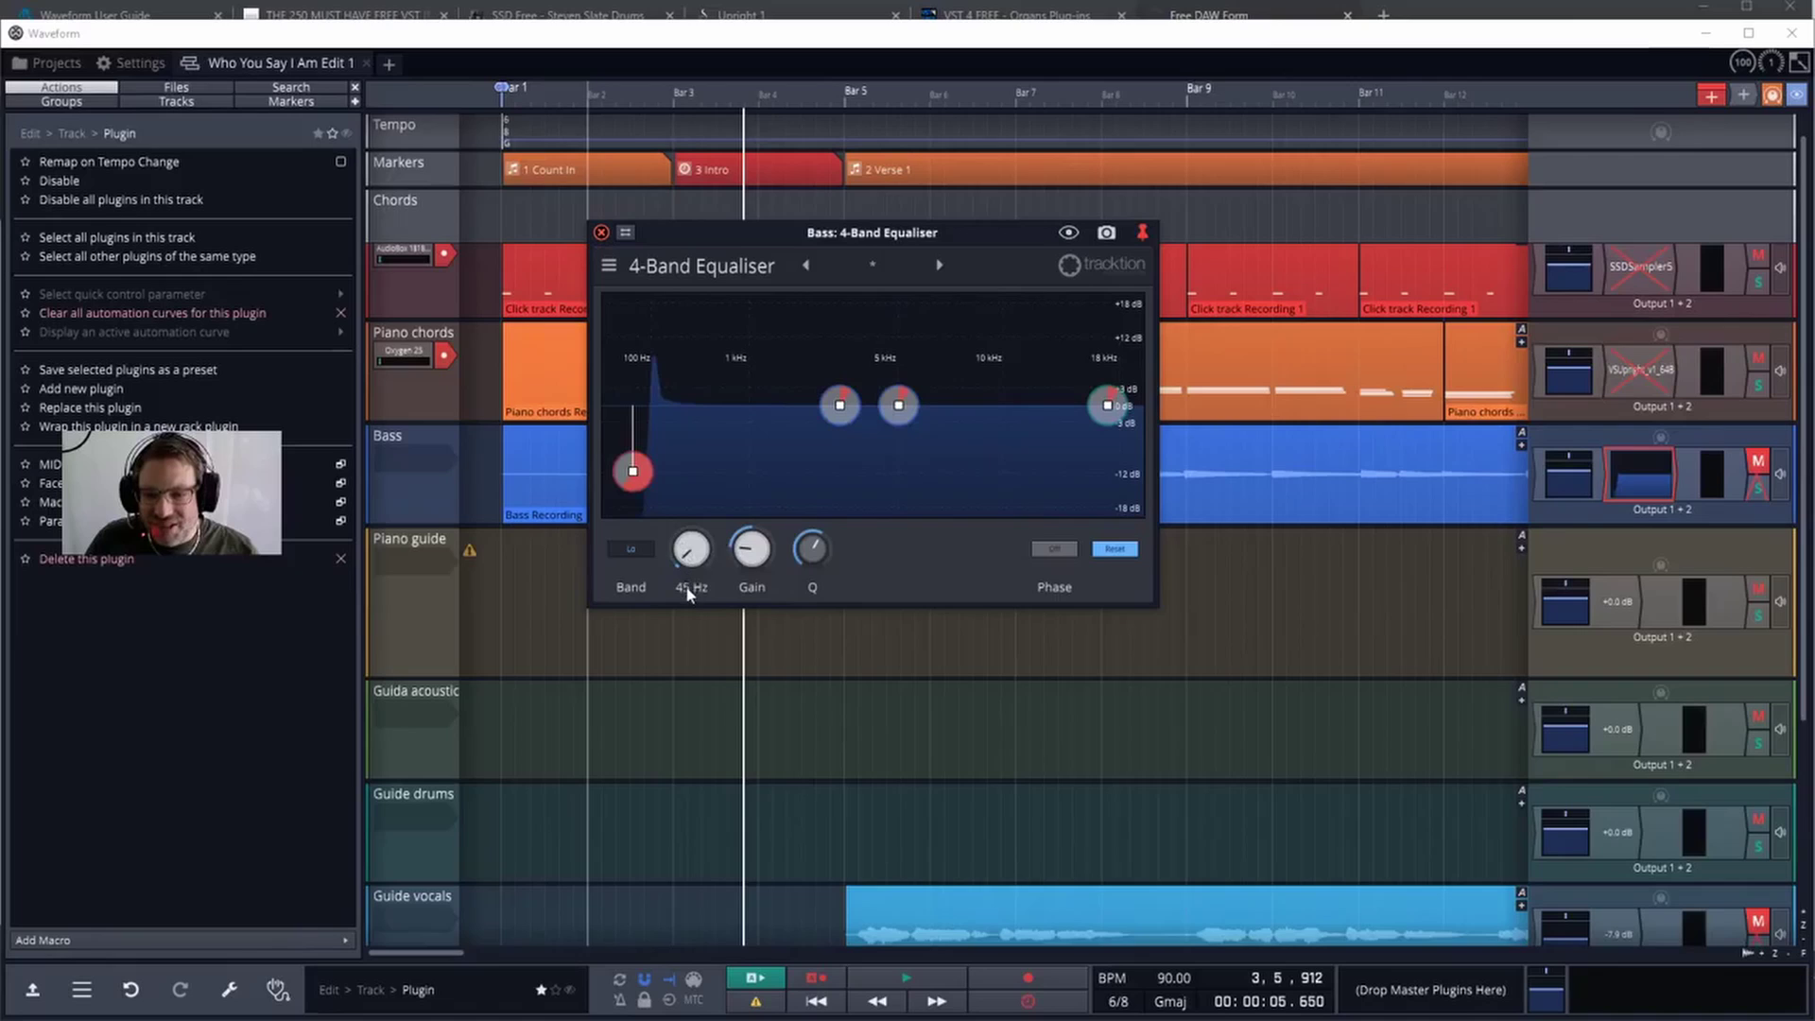
# - Enter an exact frequency for the equaliser's low band and set its gain to -5 dB
pyautogui.doubleClick(687, 587)
pyautogui.write('4')
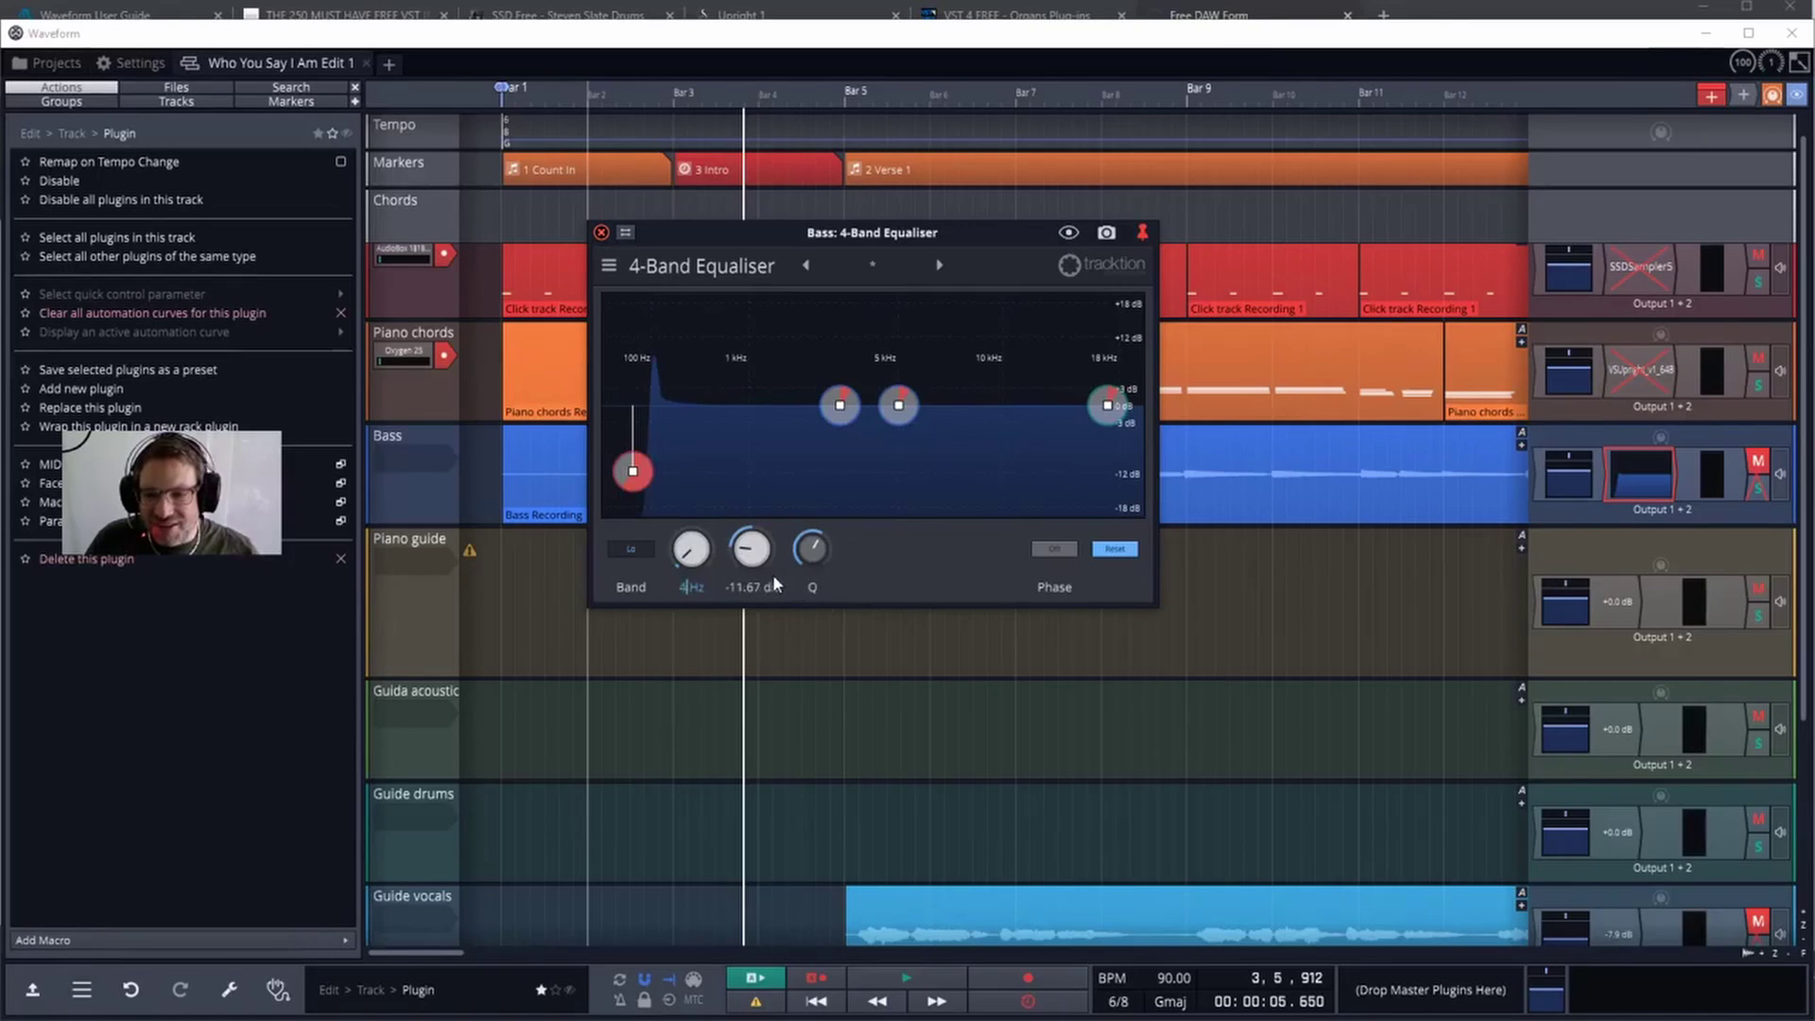
pyautogui.press('Return')
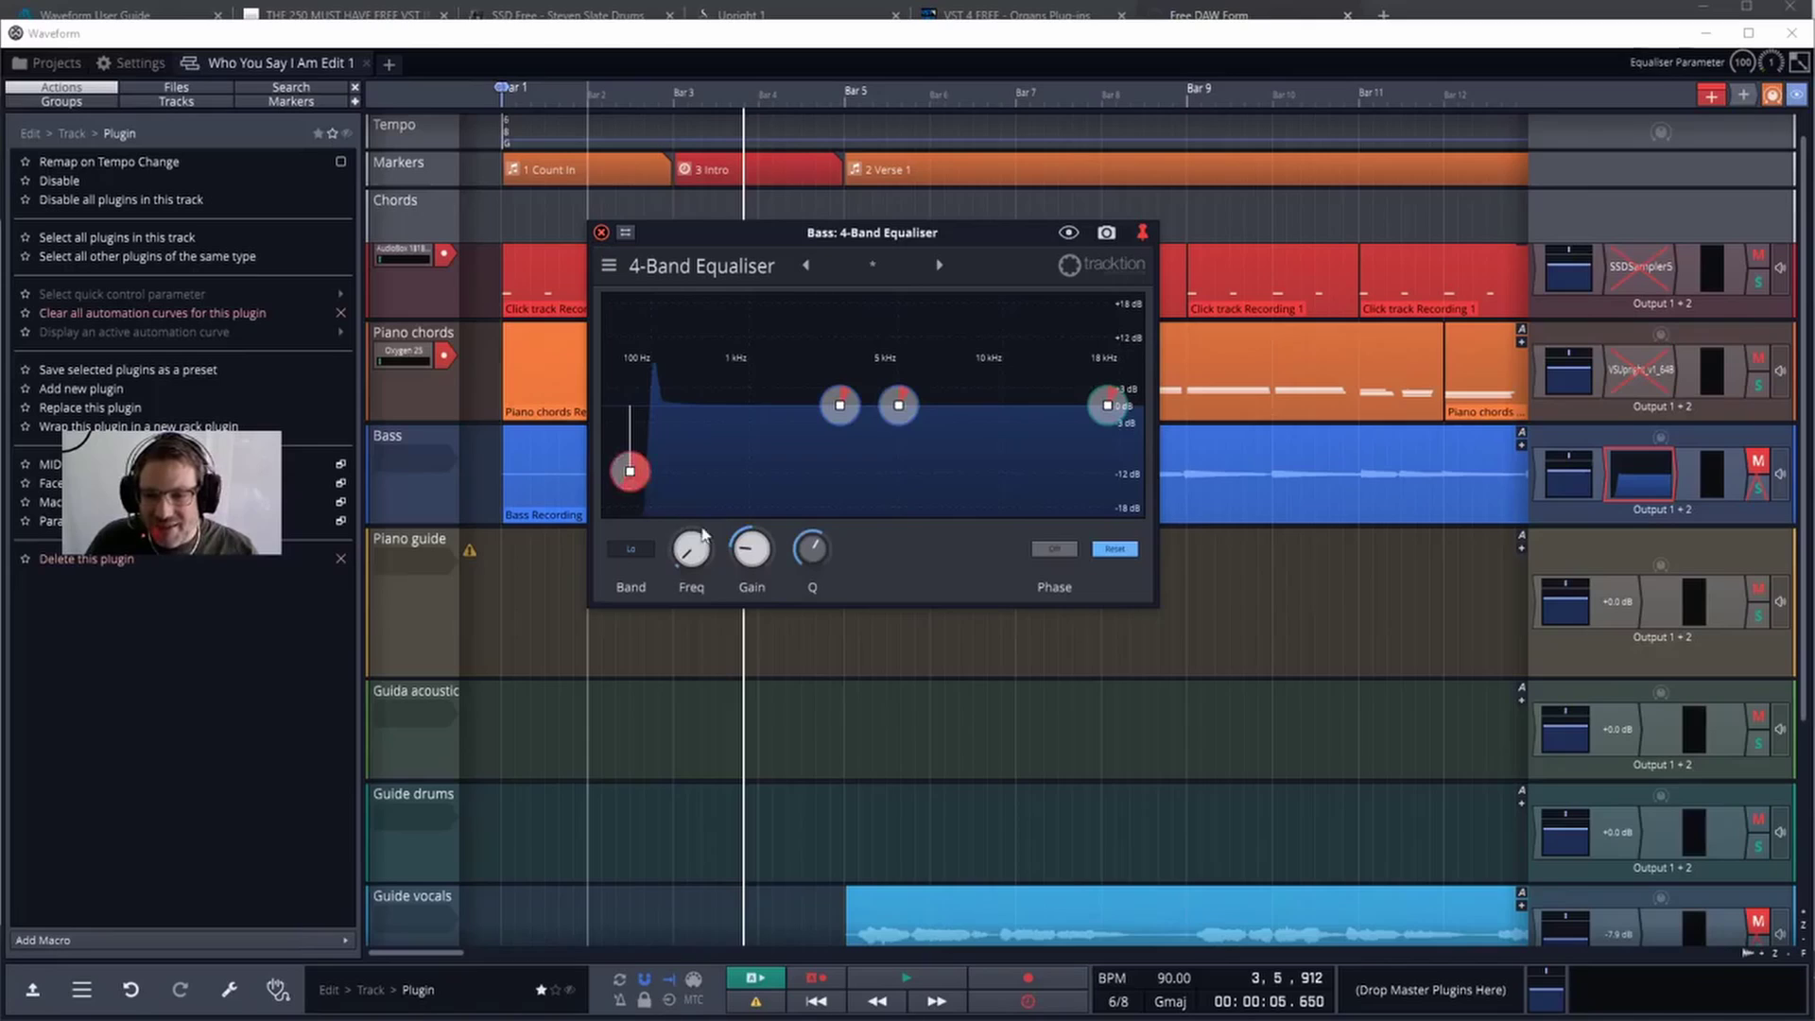
pyautogui.click(734, 587)
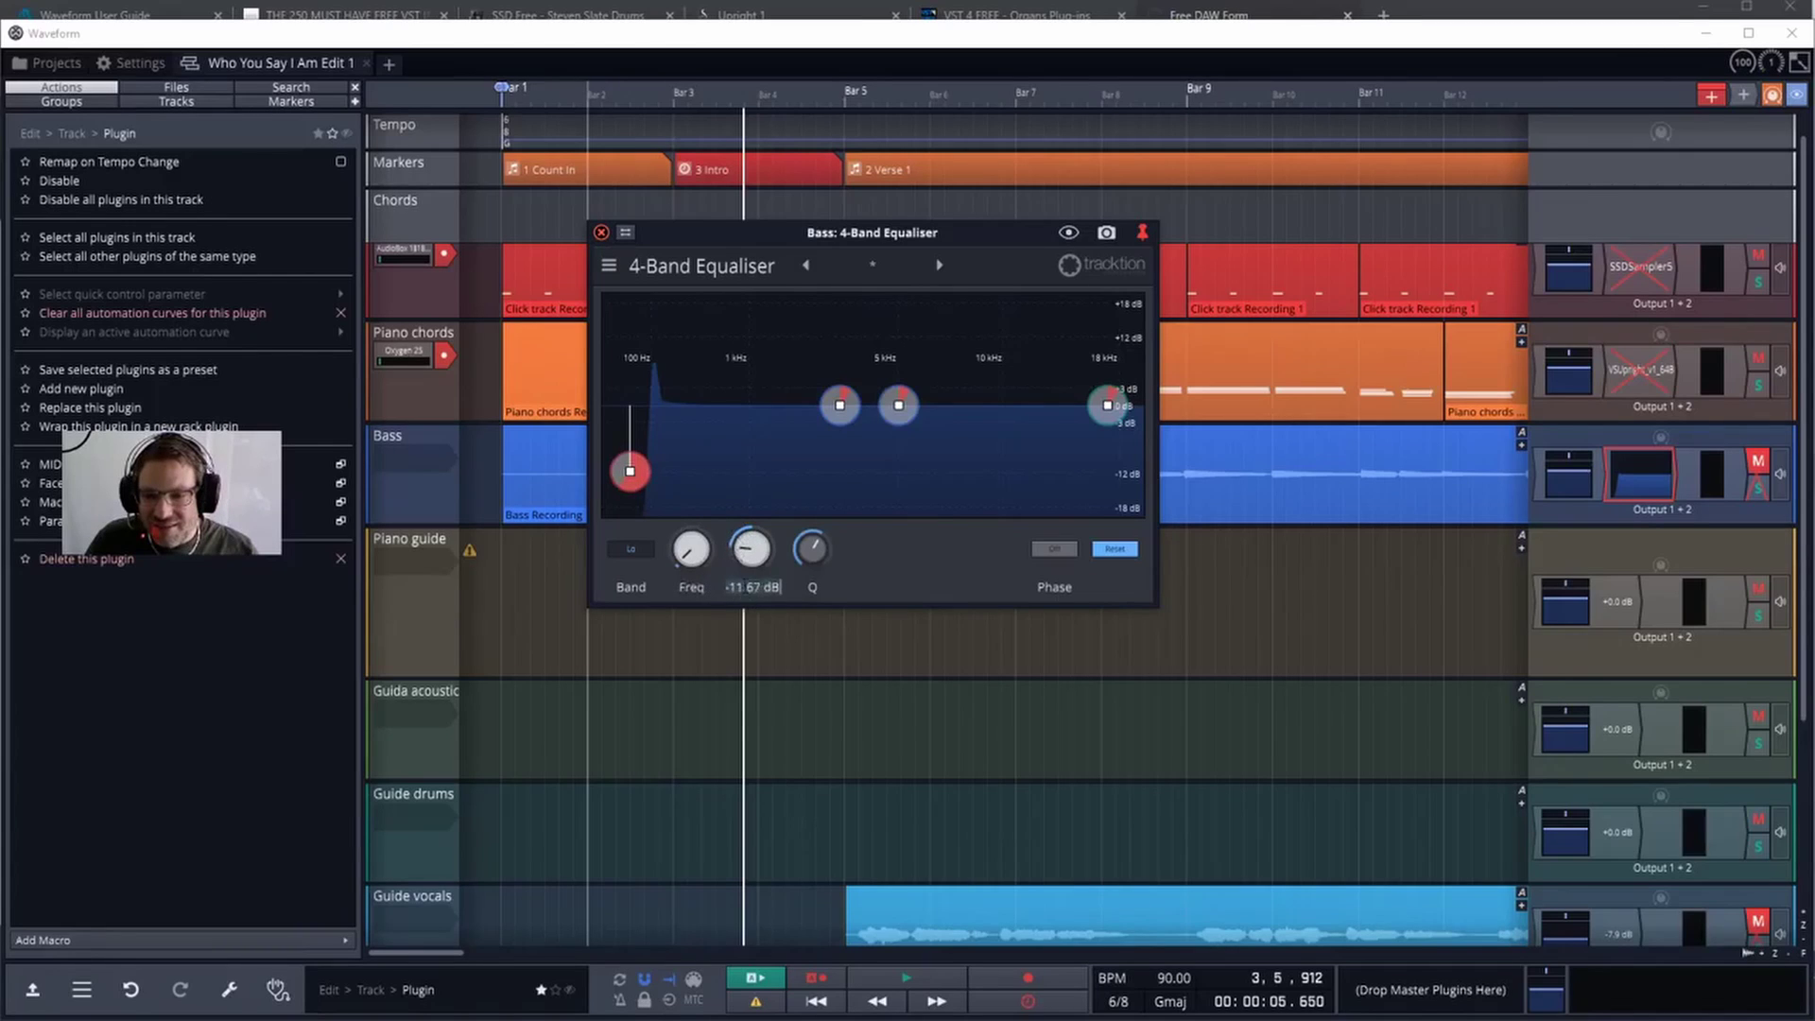
pyautogui.write('-5')
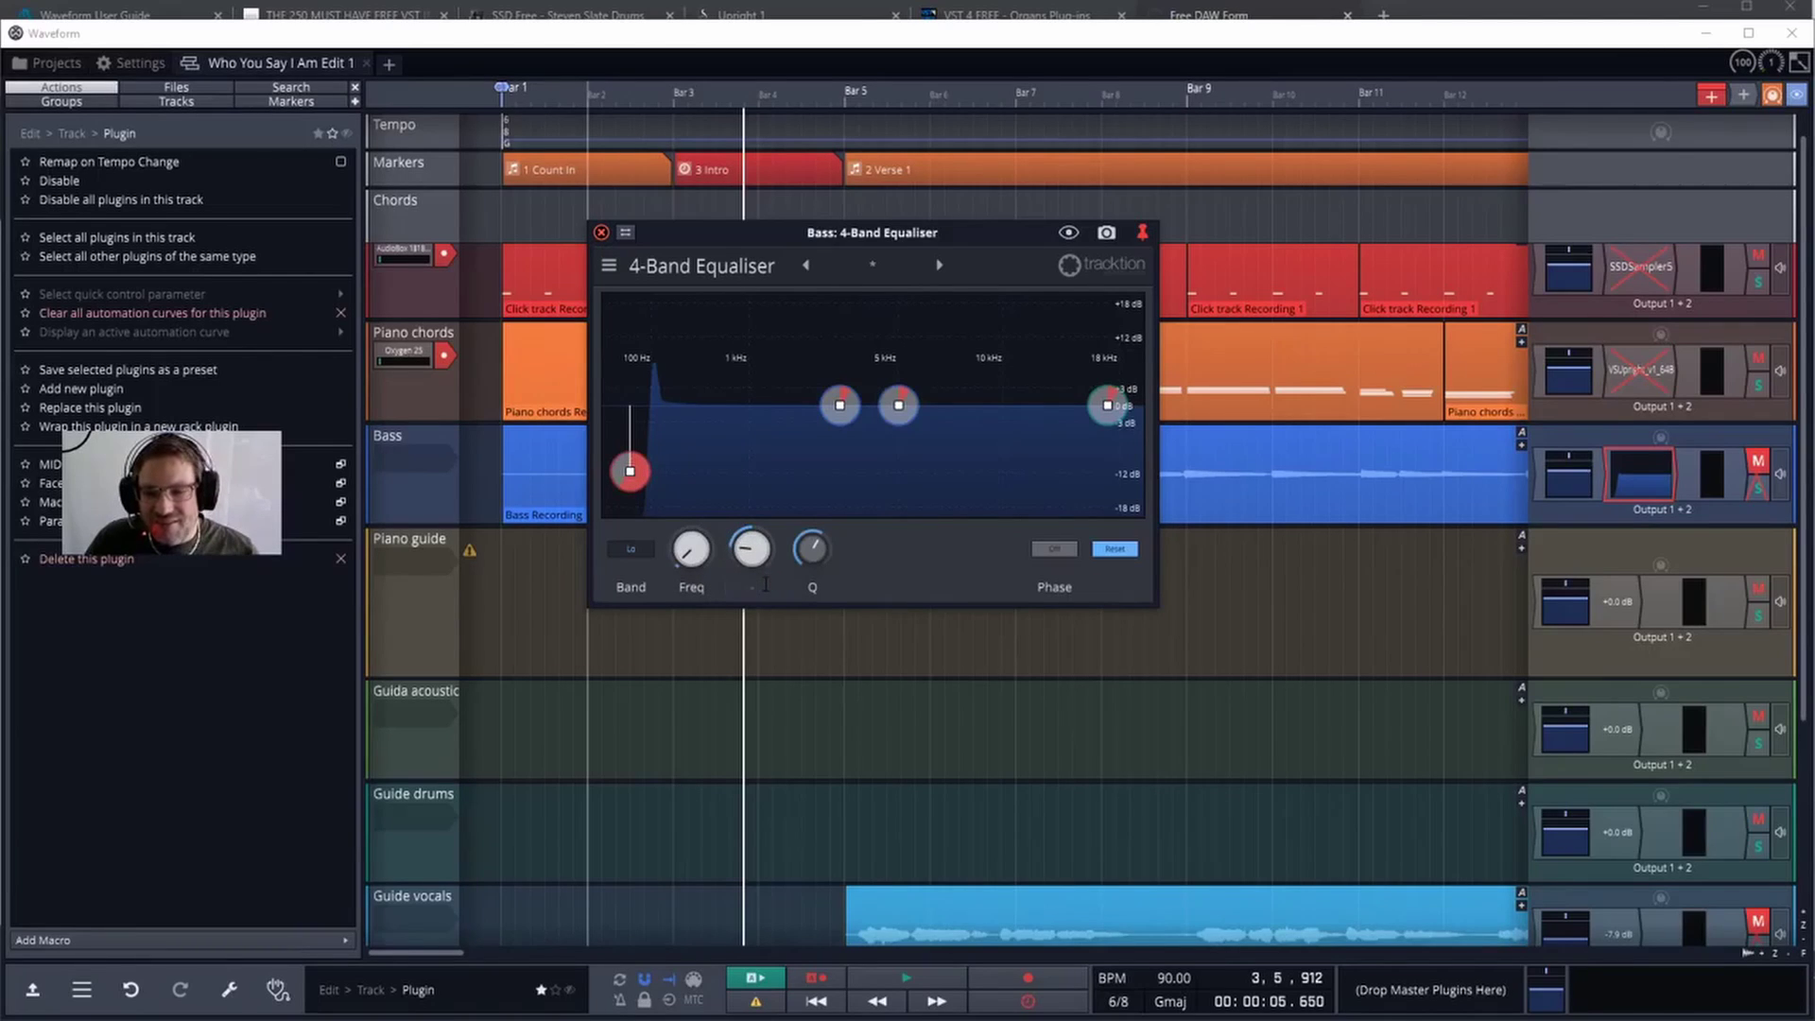
pyautogui.press('Return')
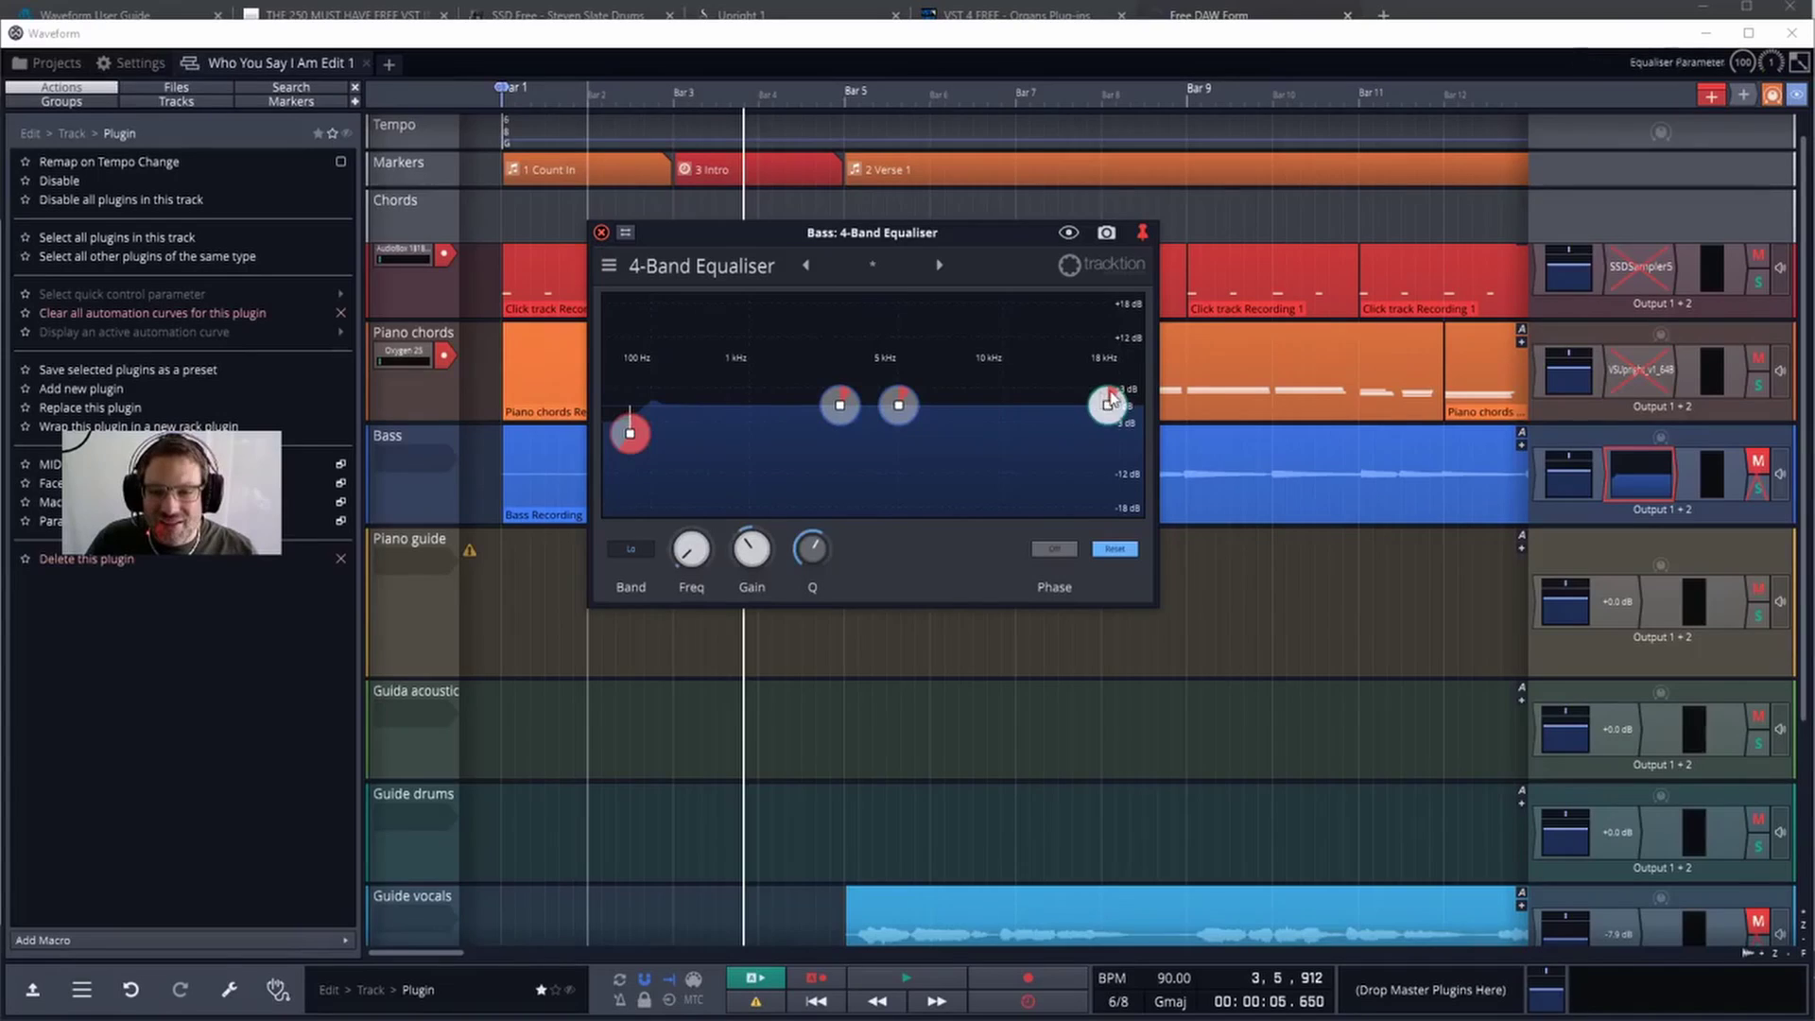
# - Give the equaliser's high band a slight boost and move the Mid 2 band to about 8717 Hz with +3 dB gain and Q 1.465
pyautogui.moveTo(1104, 409)
pyautogui.mouseDown()
pyautogui.moveTo(1056, 392)
pyautogui.moveTo(1069, 378)
pyautogui.mouseUp()
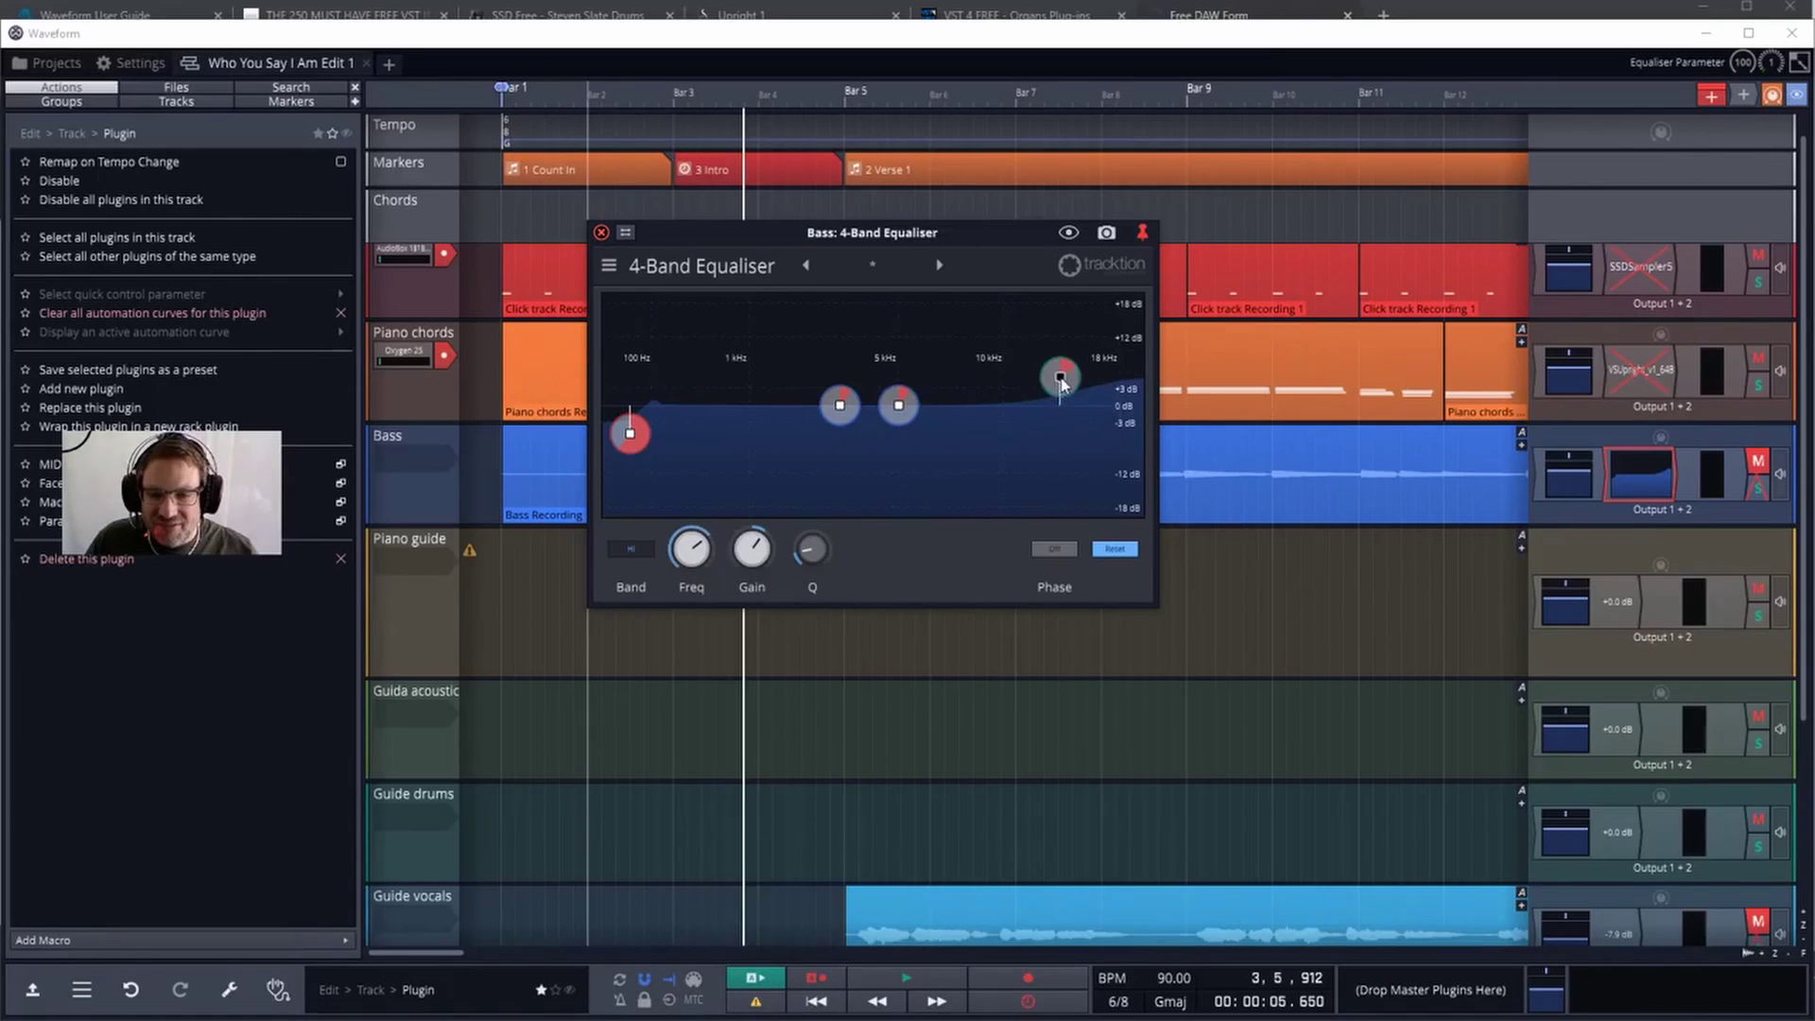
pyautogui.moveTo(1060, 377); pyautogui.dragTo(1089, 403)
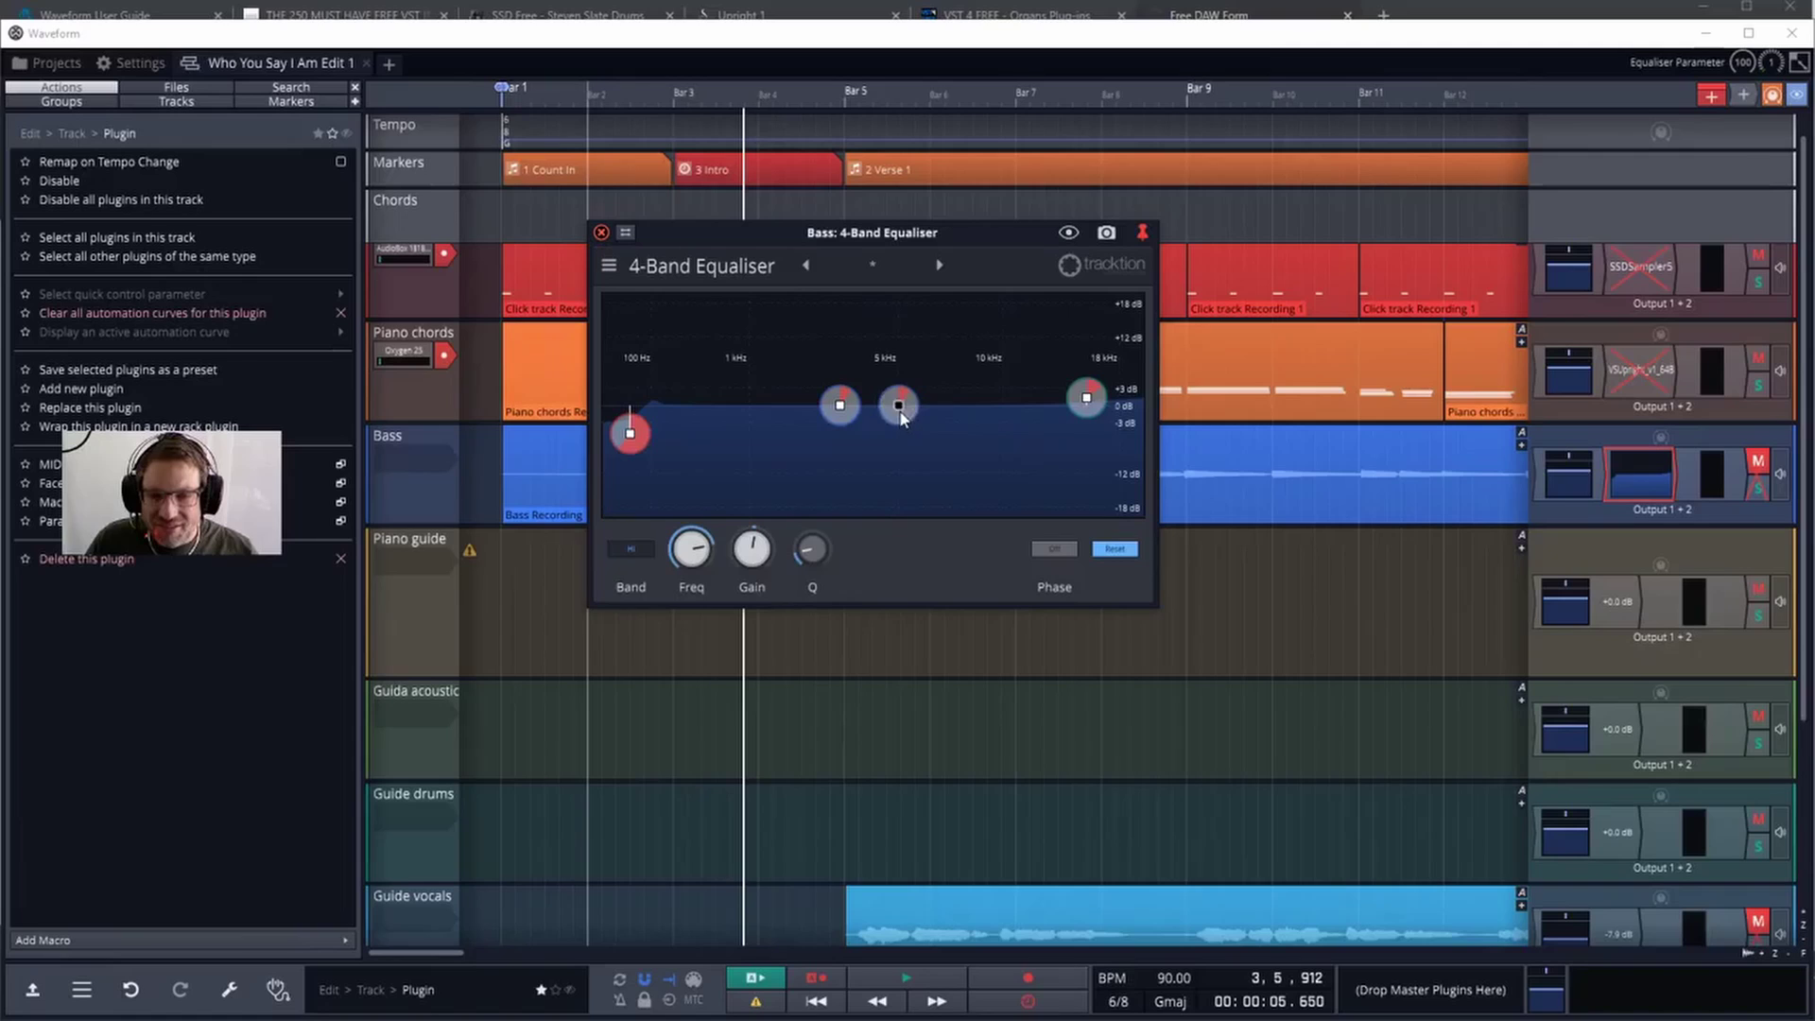
pyautogui.moveTo(903, 413); pyautogui.dragTo(985, 397)
pyautogui.scroll(4, 983, 402)
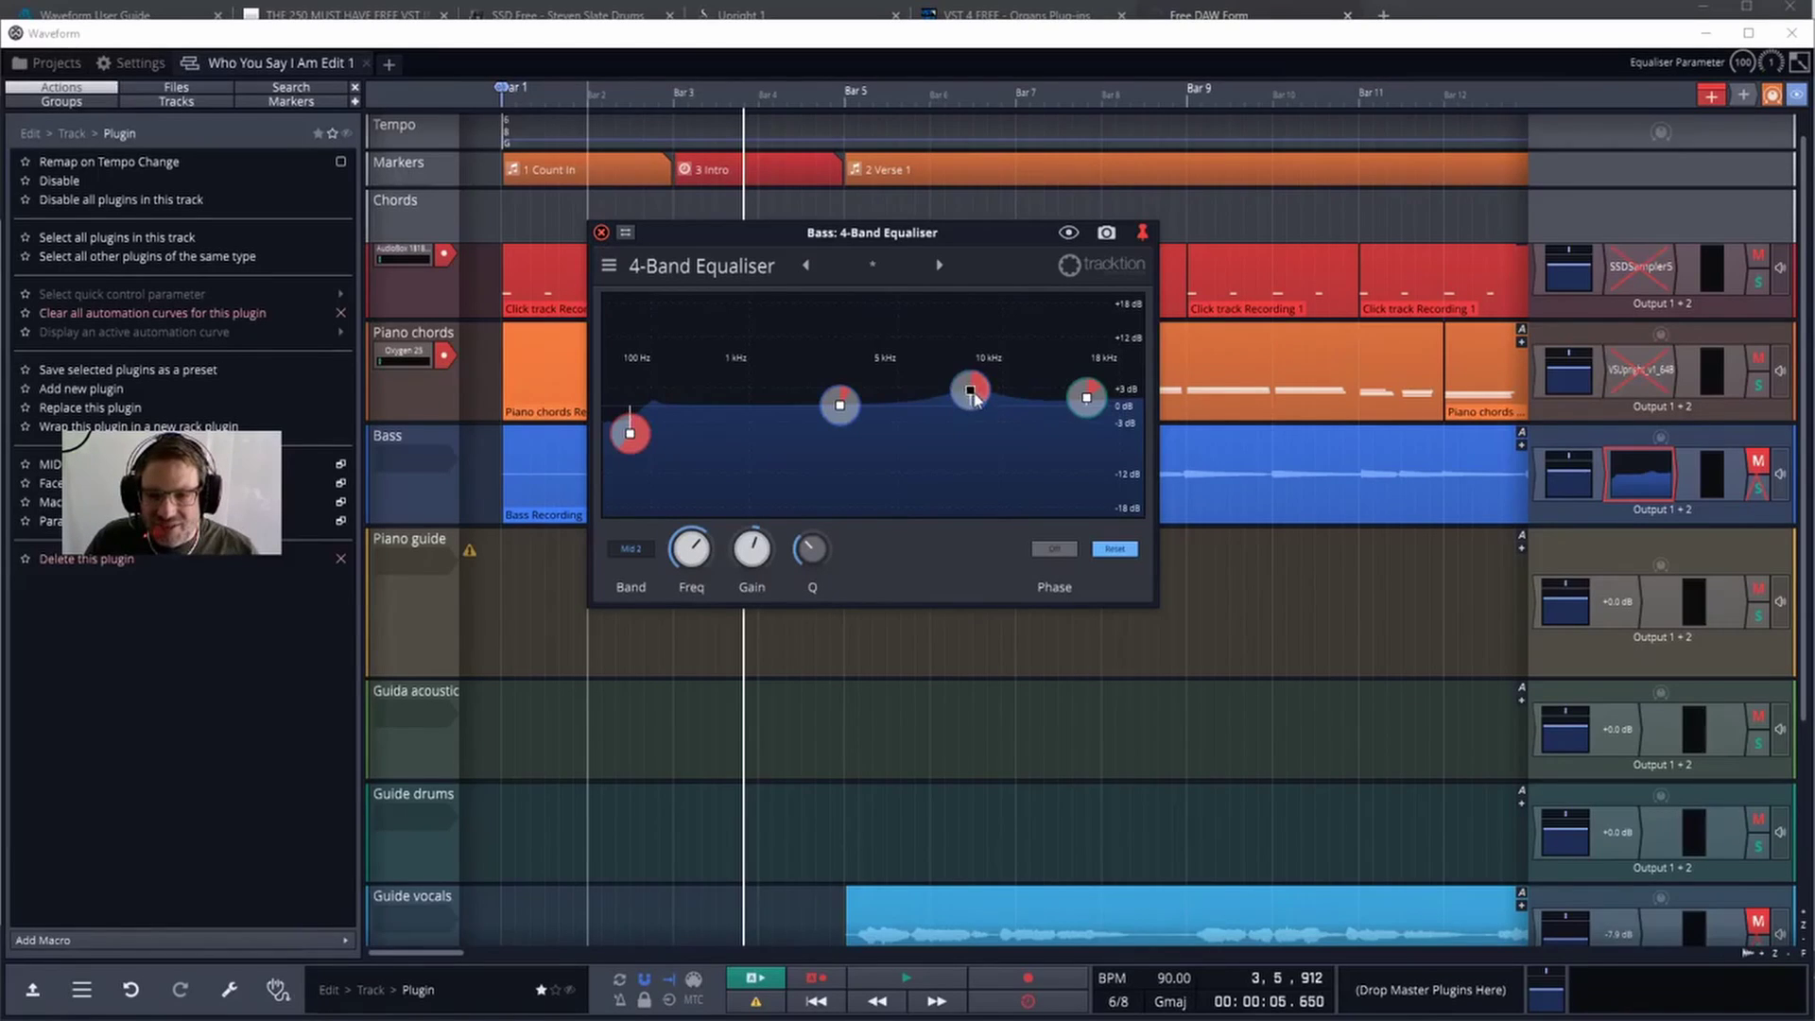
pyautogui.moveTo(976, 397); pyautogui.dragTo(985, 395)
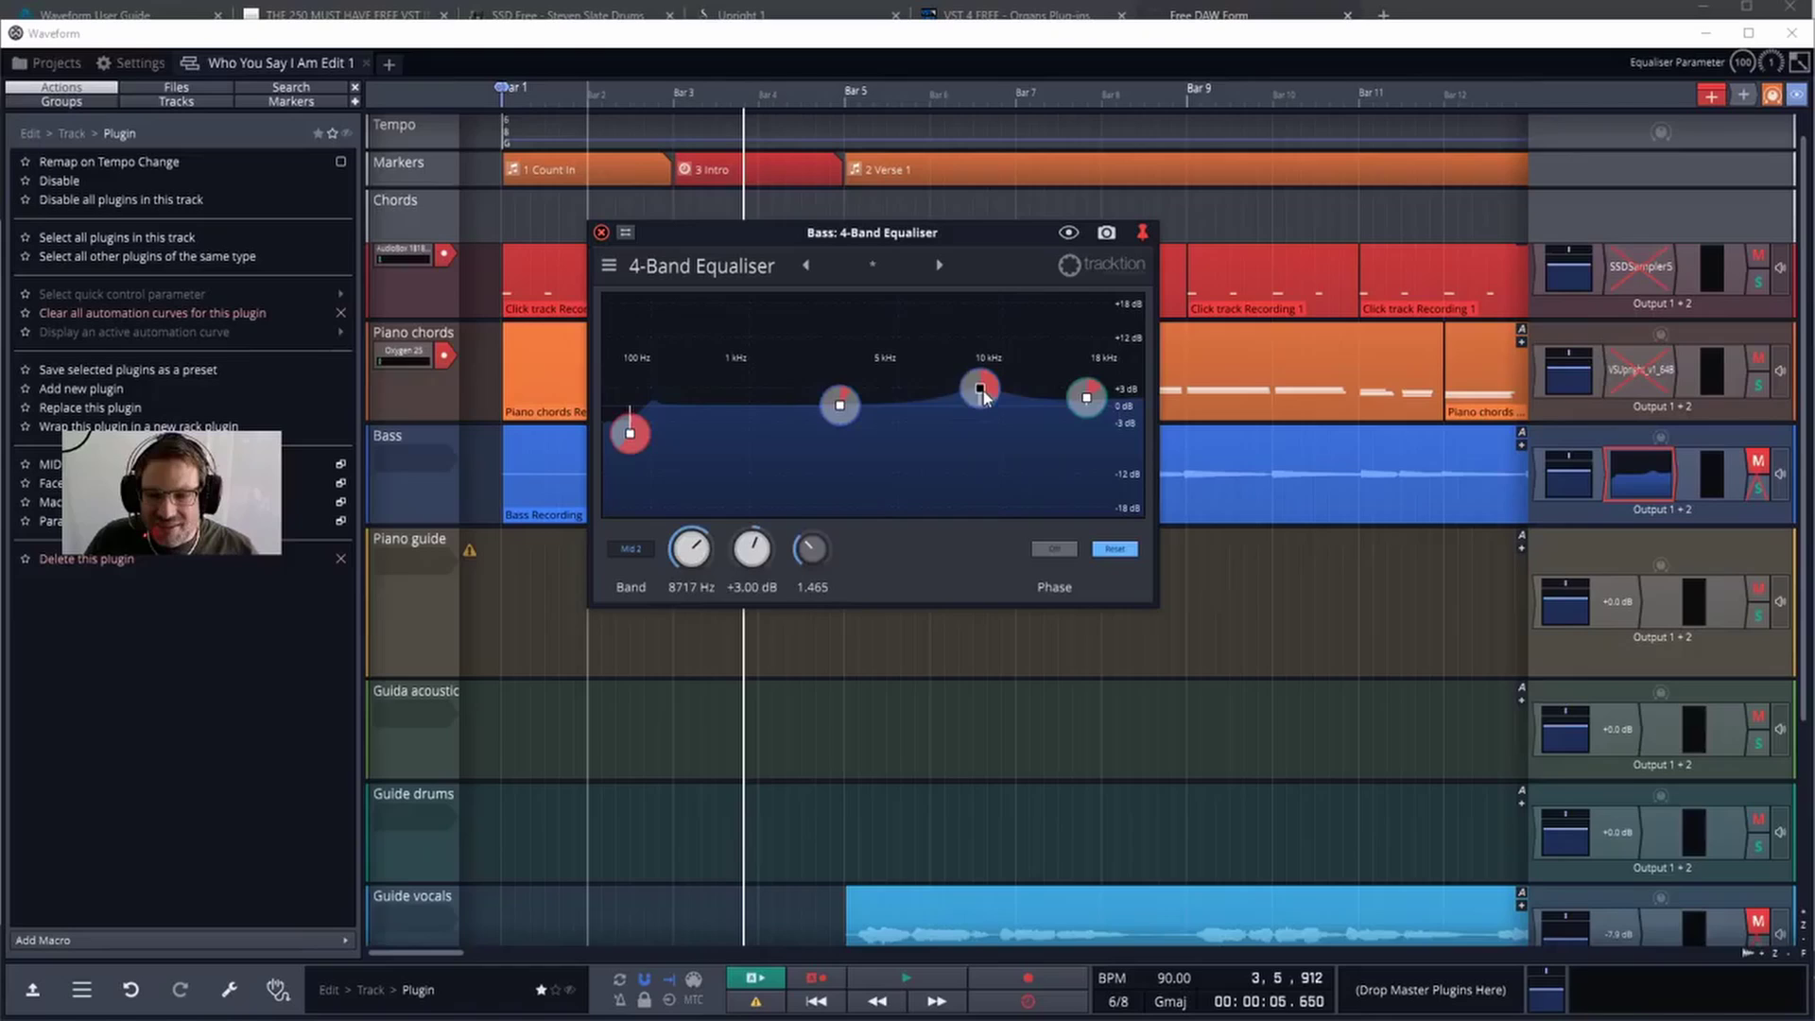
# - Lower the Mid 1 band slightly around 1 kHz, and close the equaliser after reopening it for a check
pyautogui.click(844, 410)
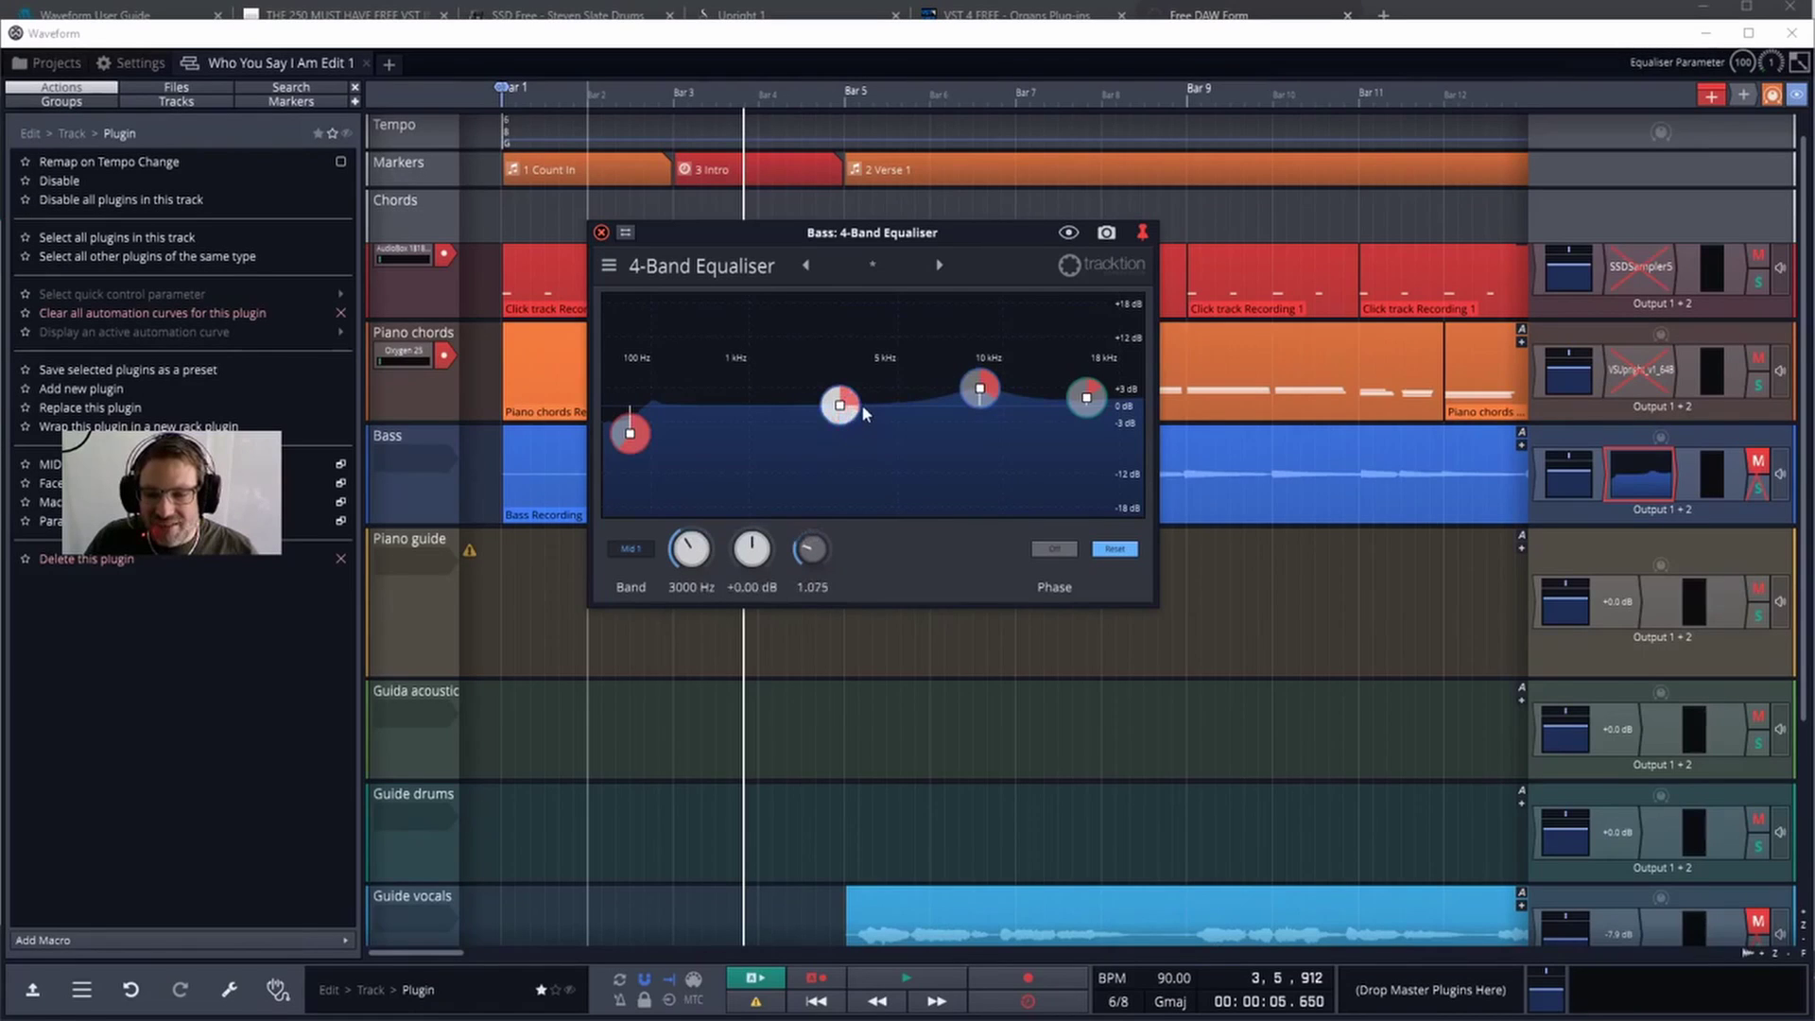
pyautogui.moveTo(840, 408); pyautogui.dragTo(743, 422)
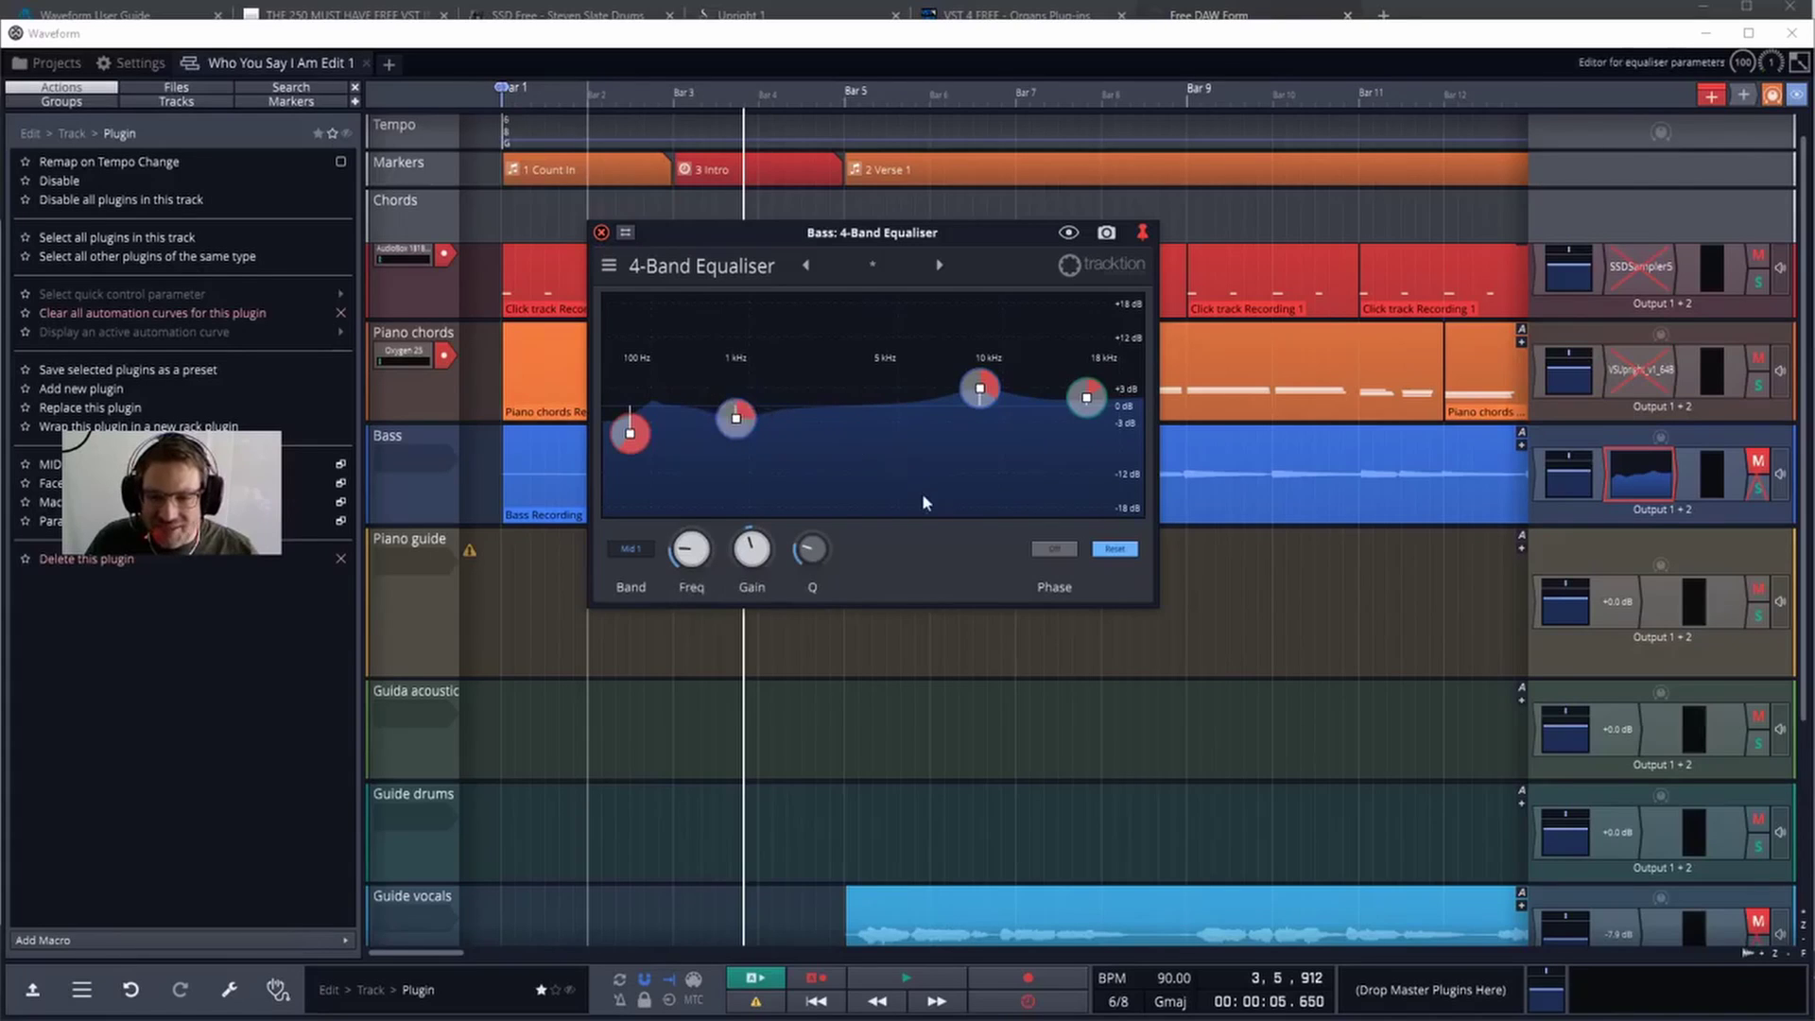
pyautogui.click(601, 233)
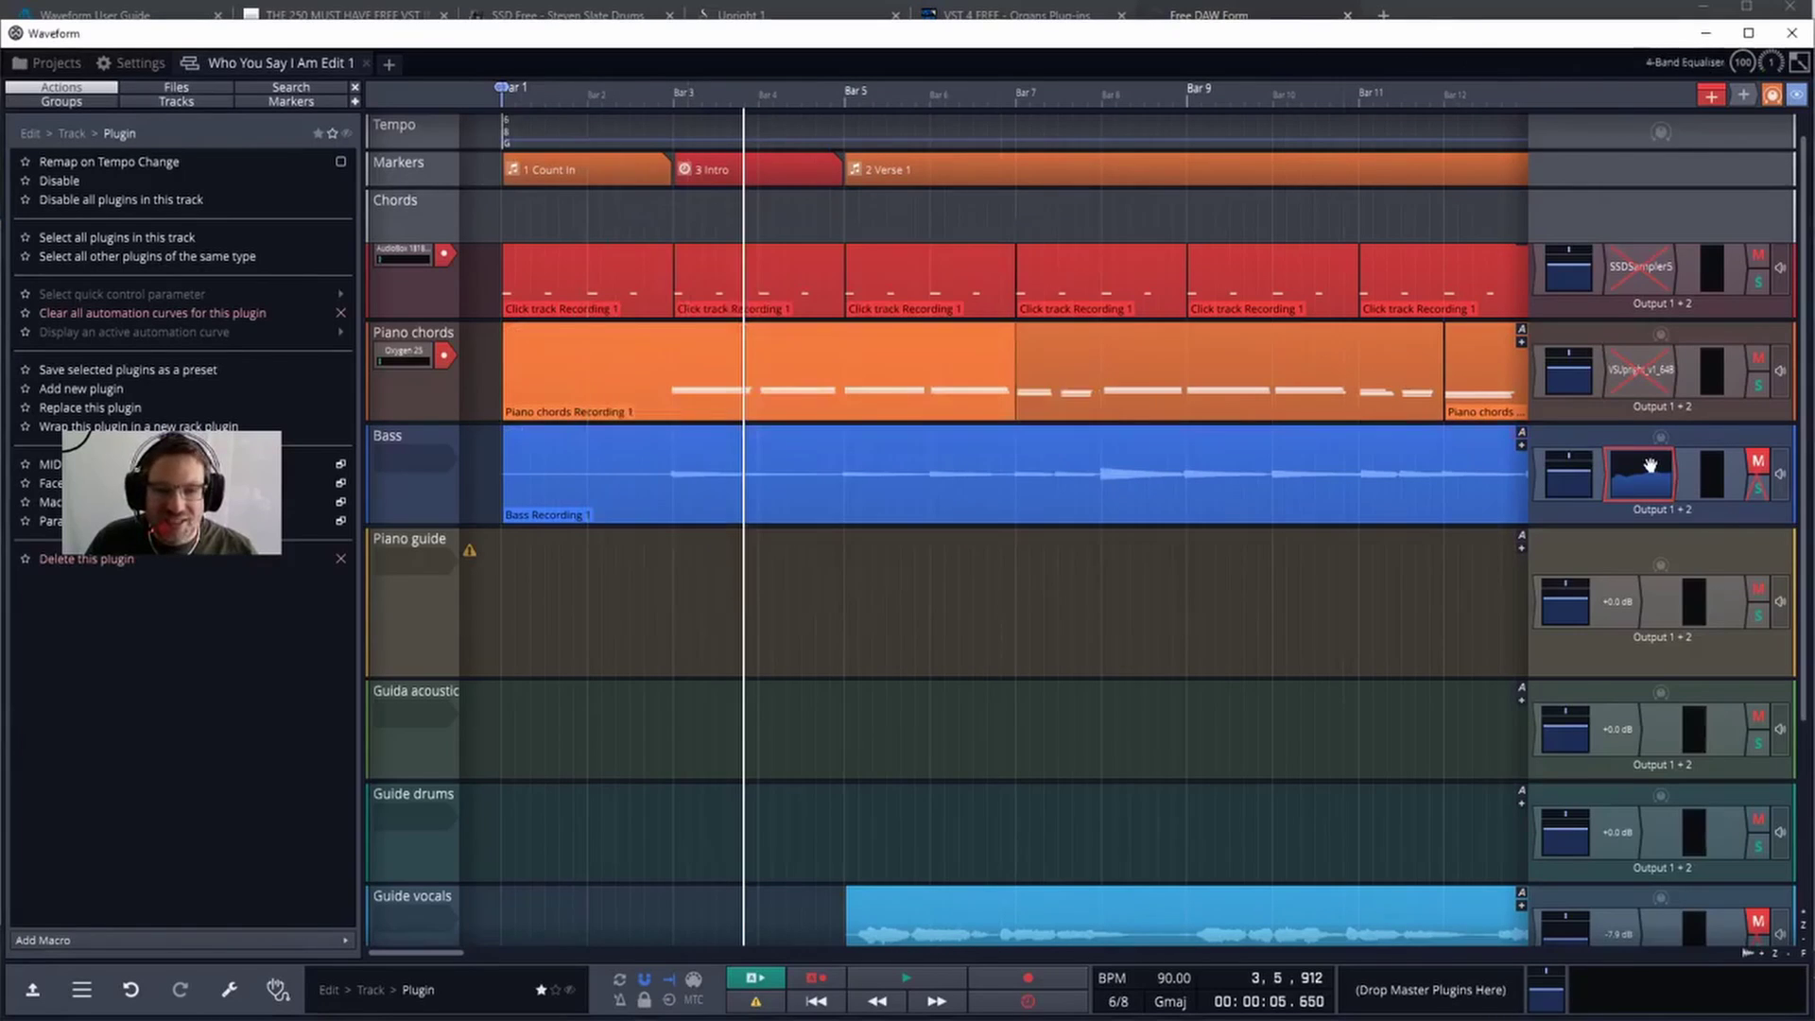
pyautogui.doubleClick(1649, 464)
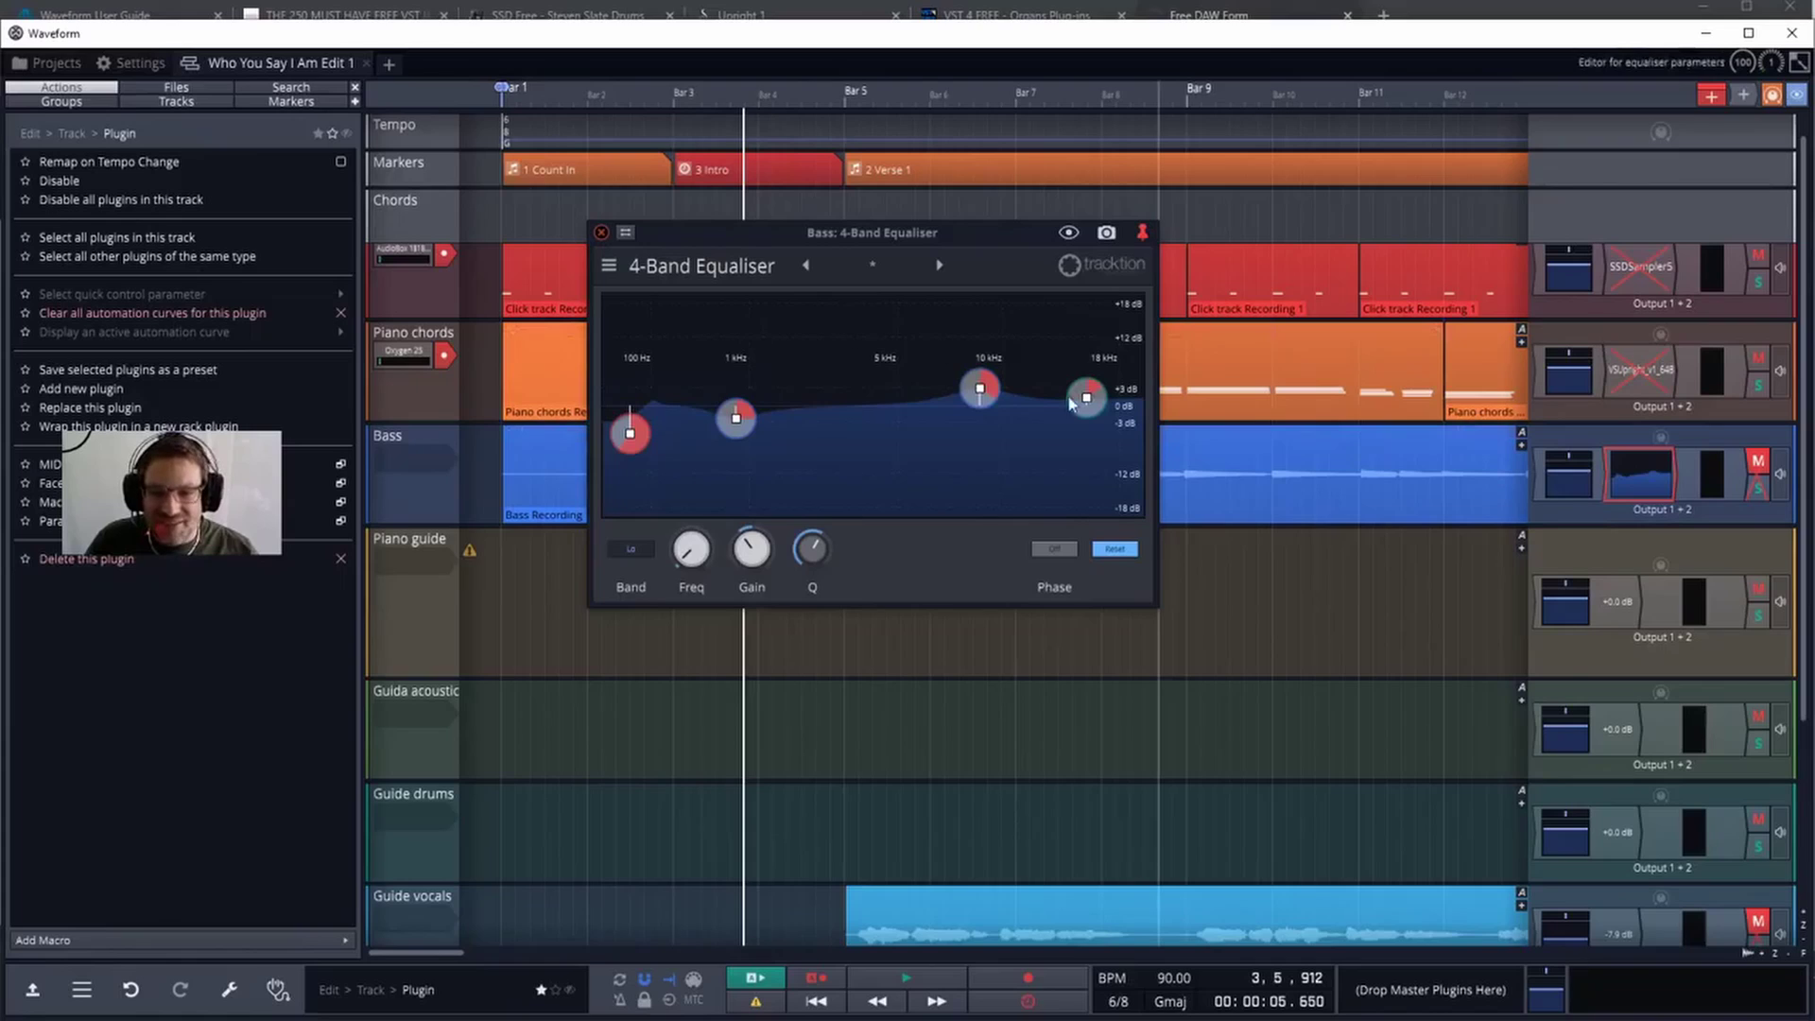
pyautogui.click(599, 233)
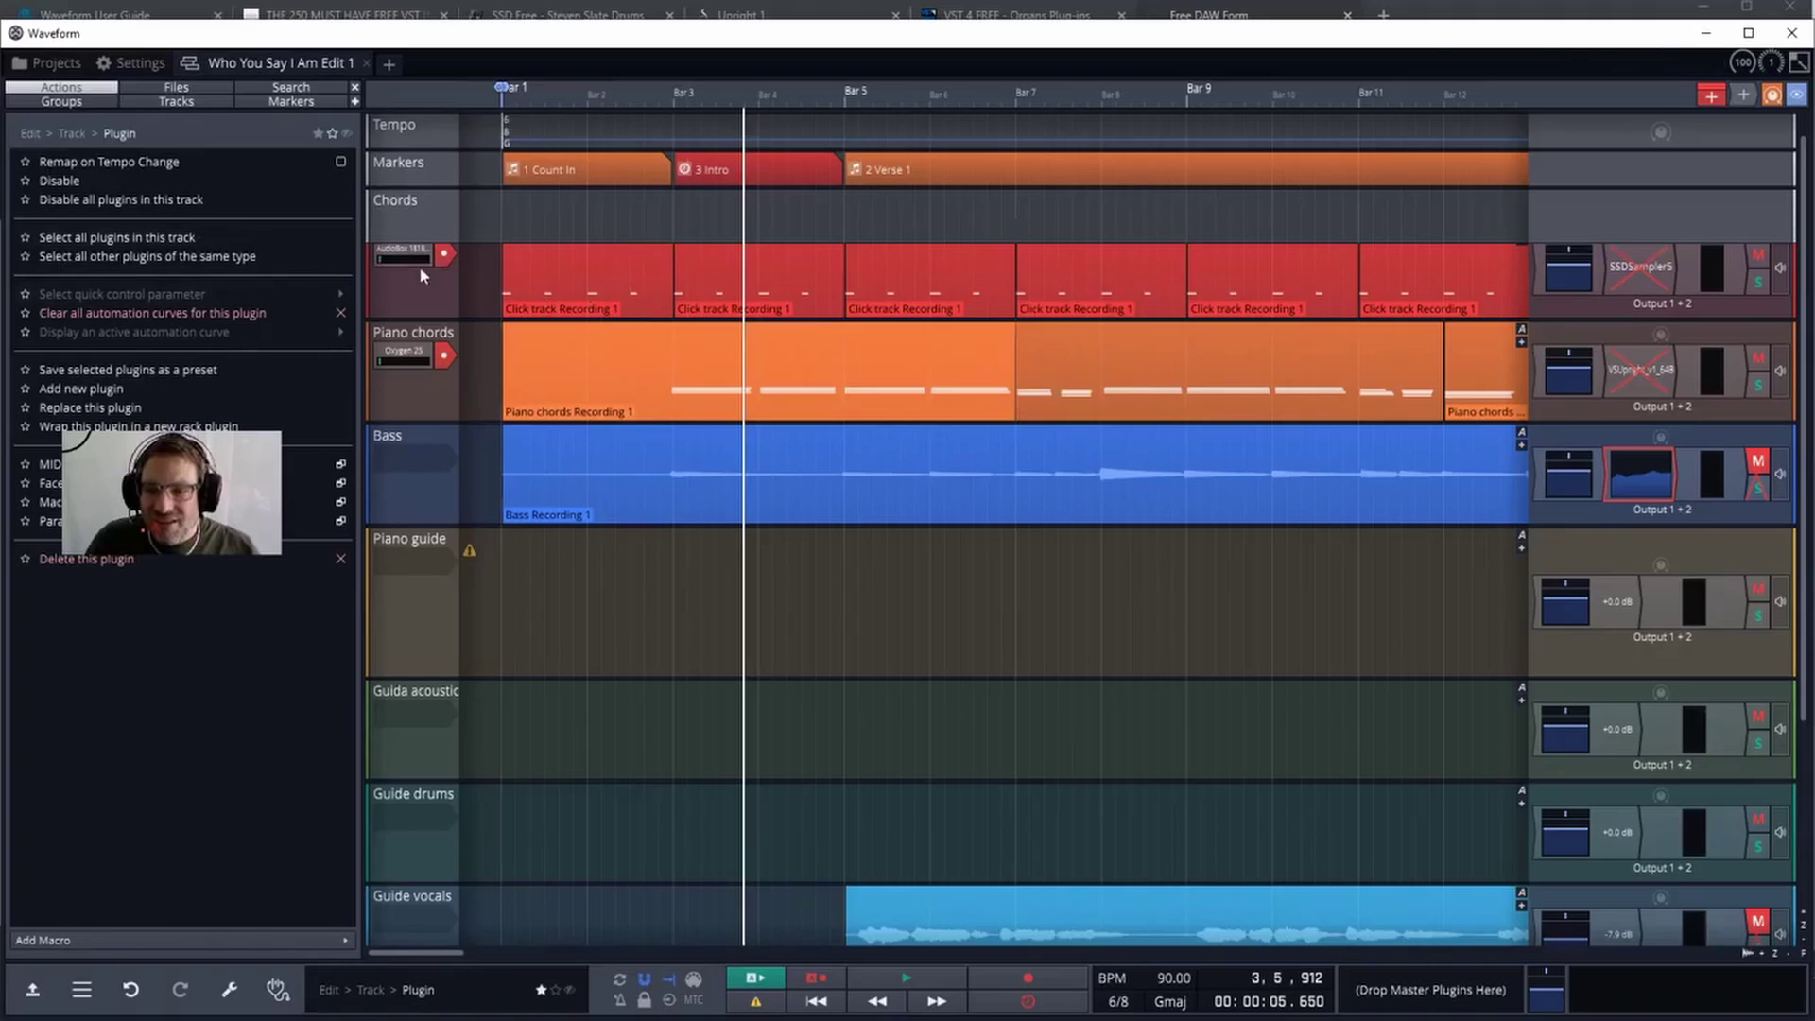
# - Select the Click track, Piano chords and Bass tracks in turn to view their available actions
pyautogui.click(401, 307)
pyautogui.click(408, 398)
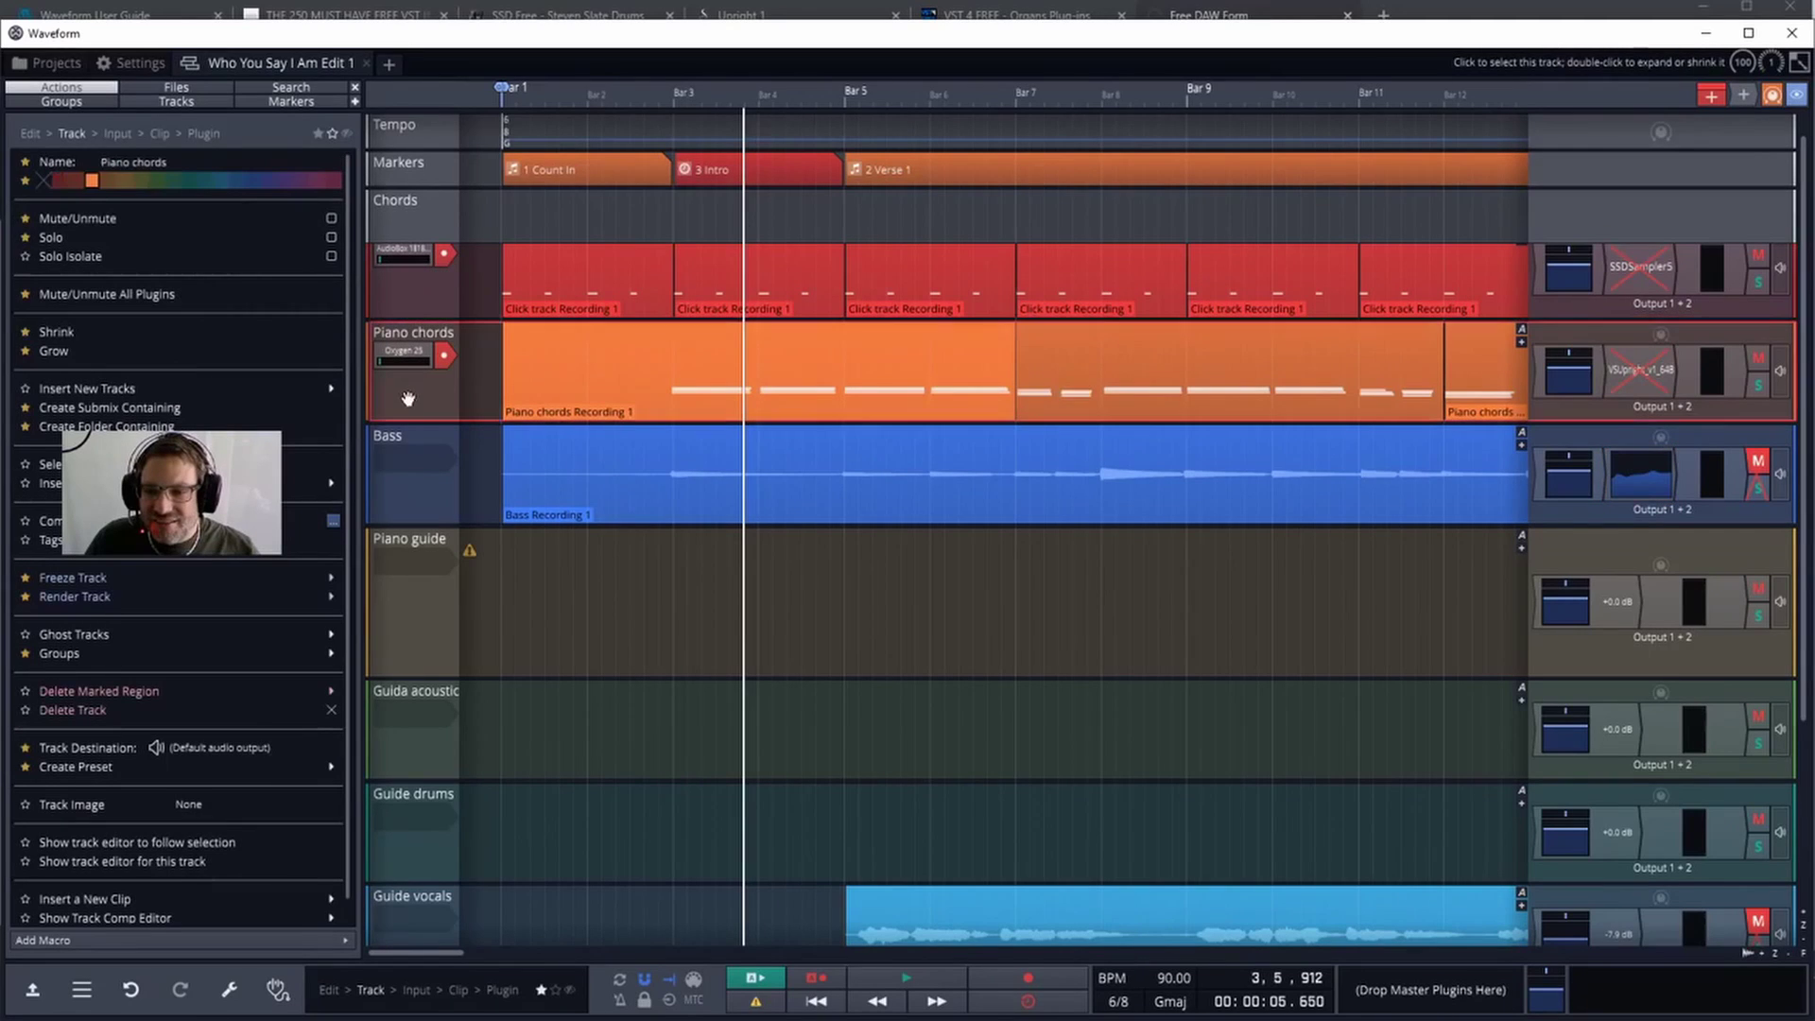
pyautogui.click(423, 485)
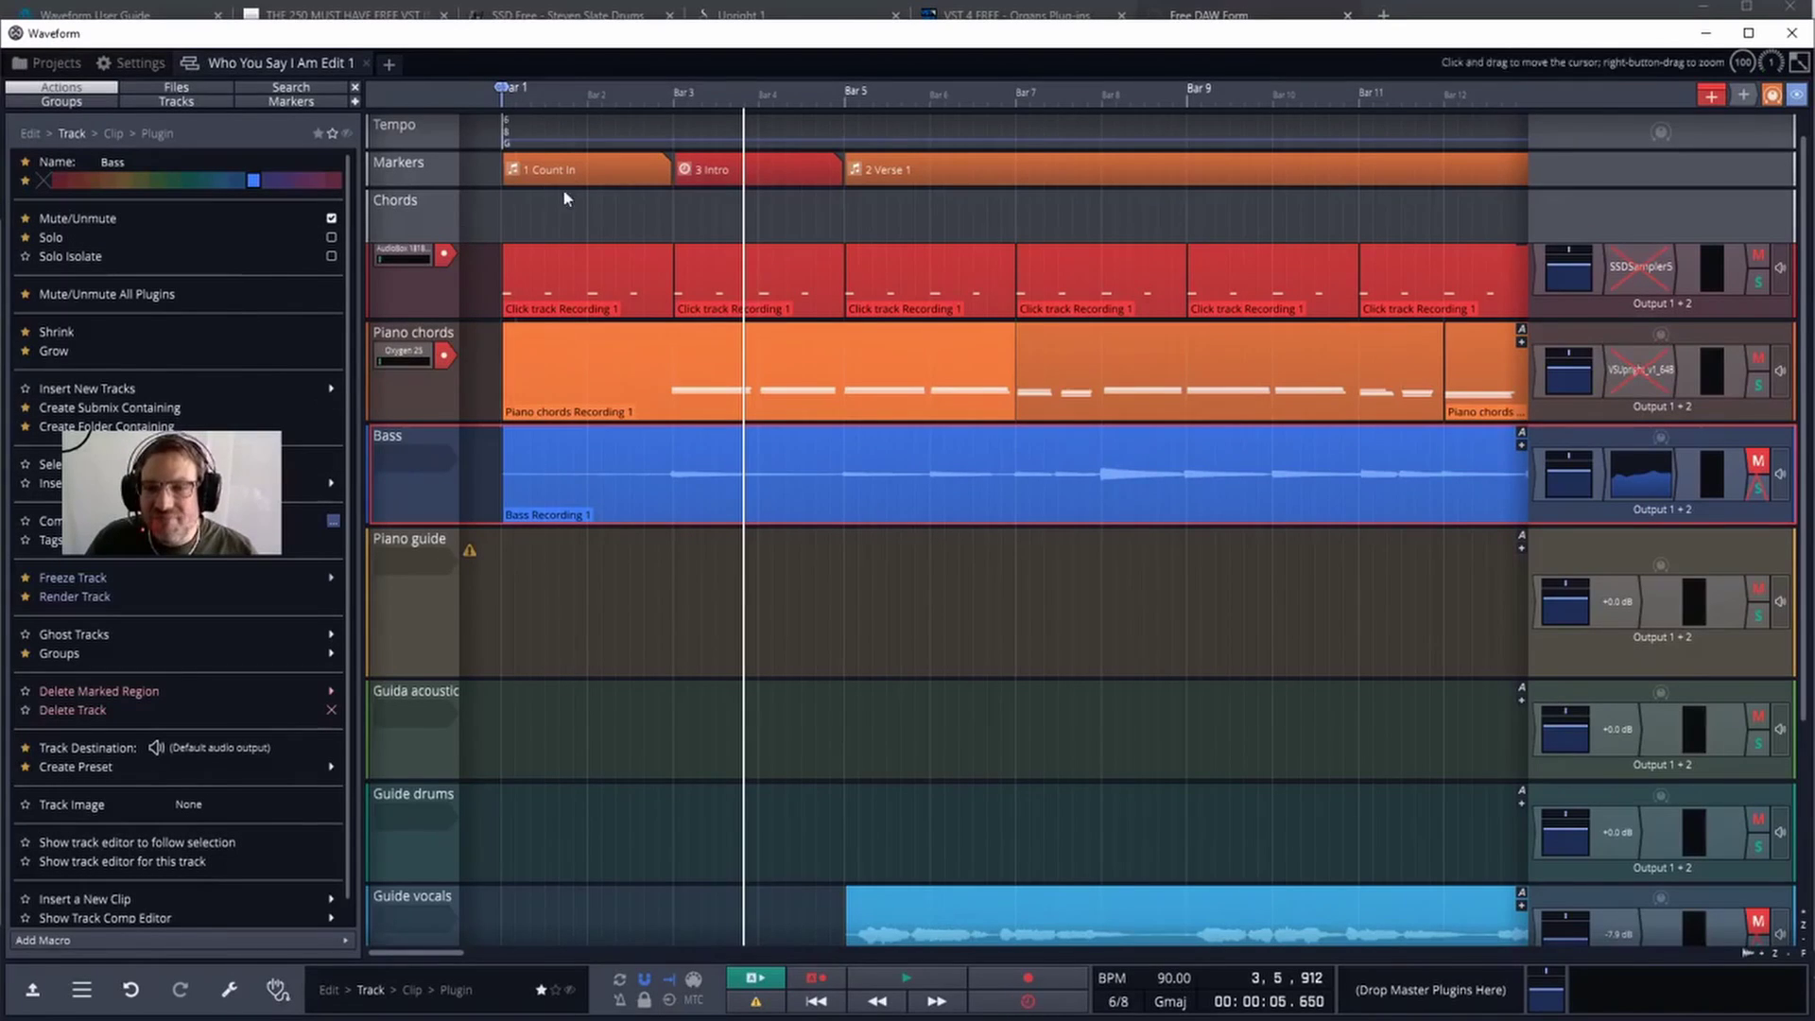
# - Inspect the Count In marker's properties, and bring up the list of song markers with the Intro marker selected
pyautogui.click(586, 176)
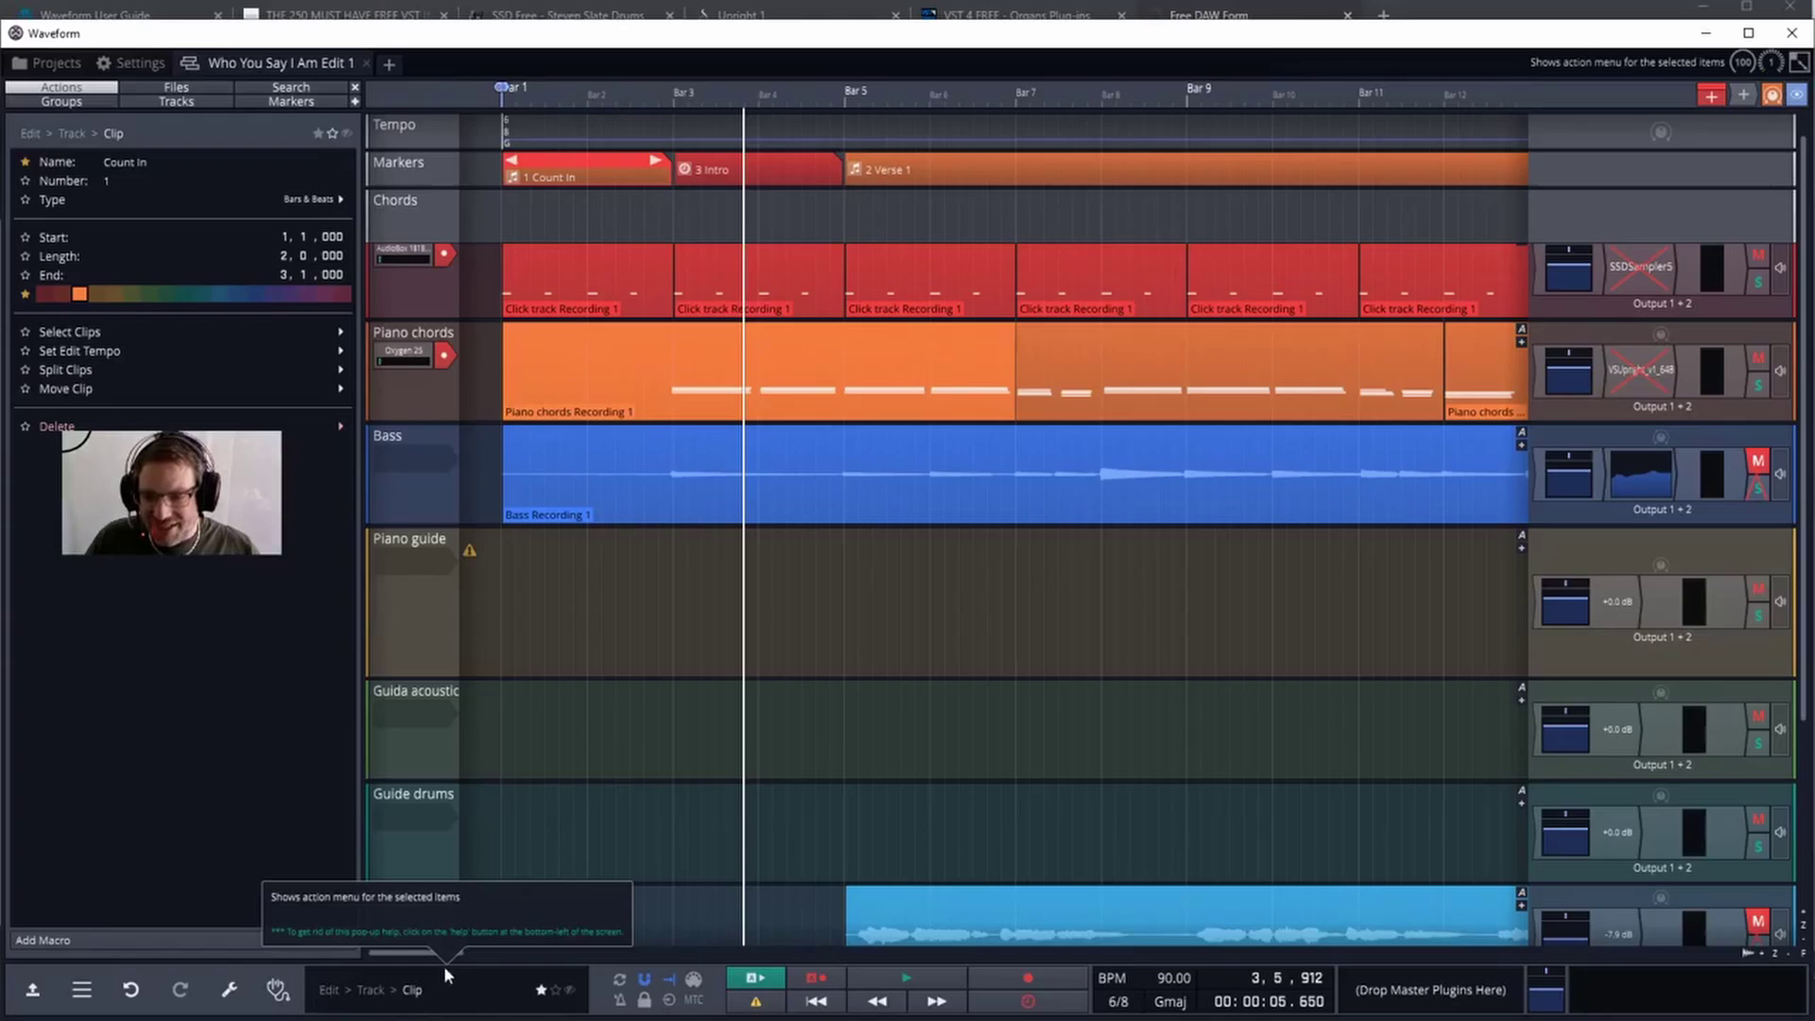
pyautogui.click(414, 993)
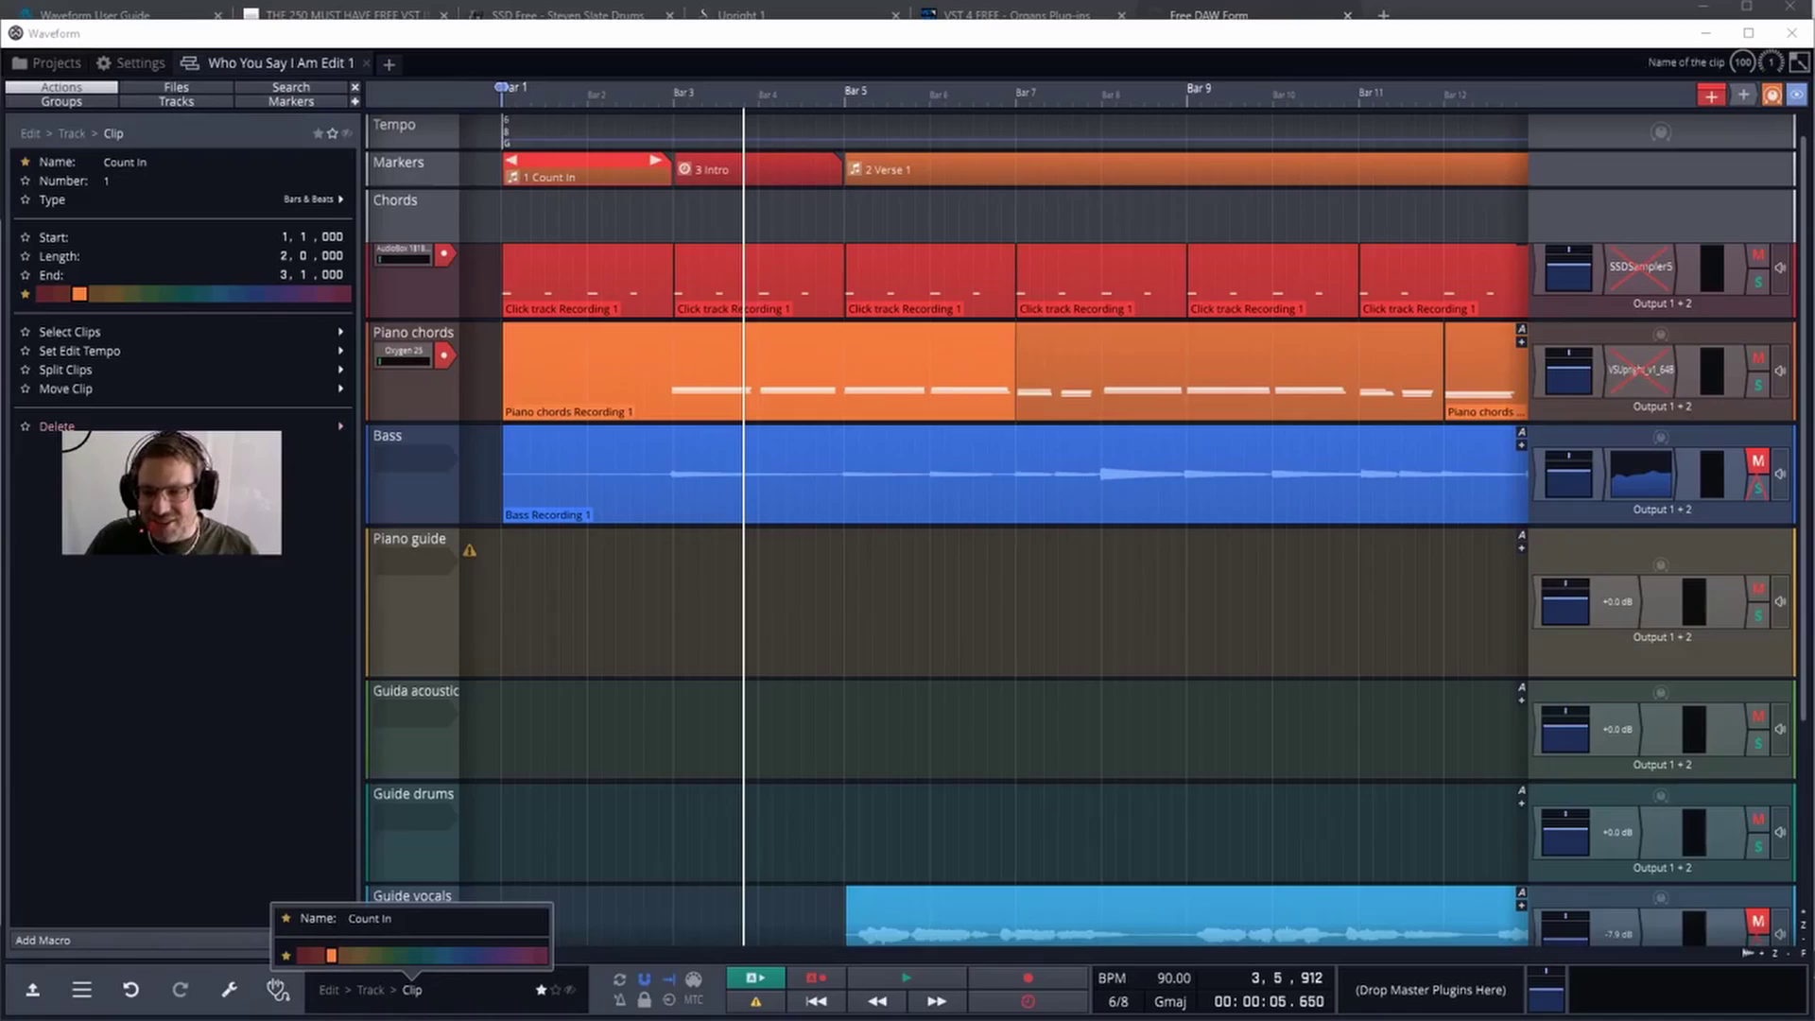
pyautogui.click(338, 923)
pyautogui.click(773, 175)
pyautogui.click(262, 100)
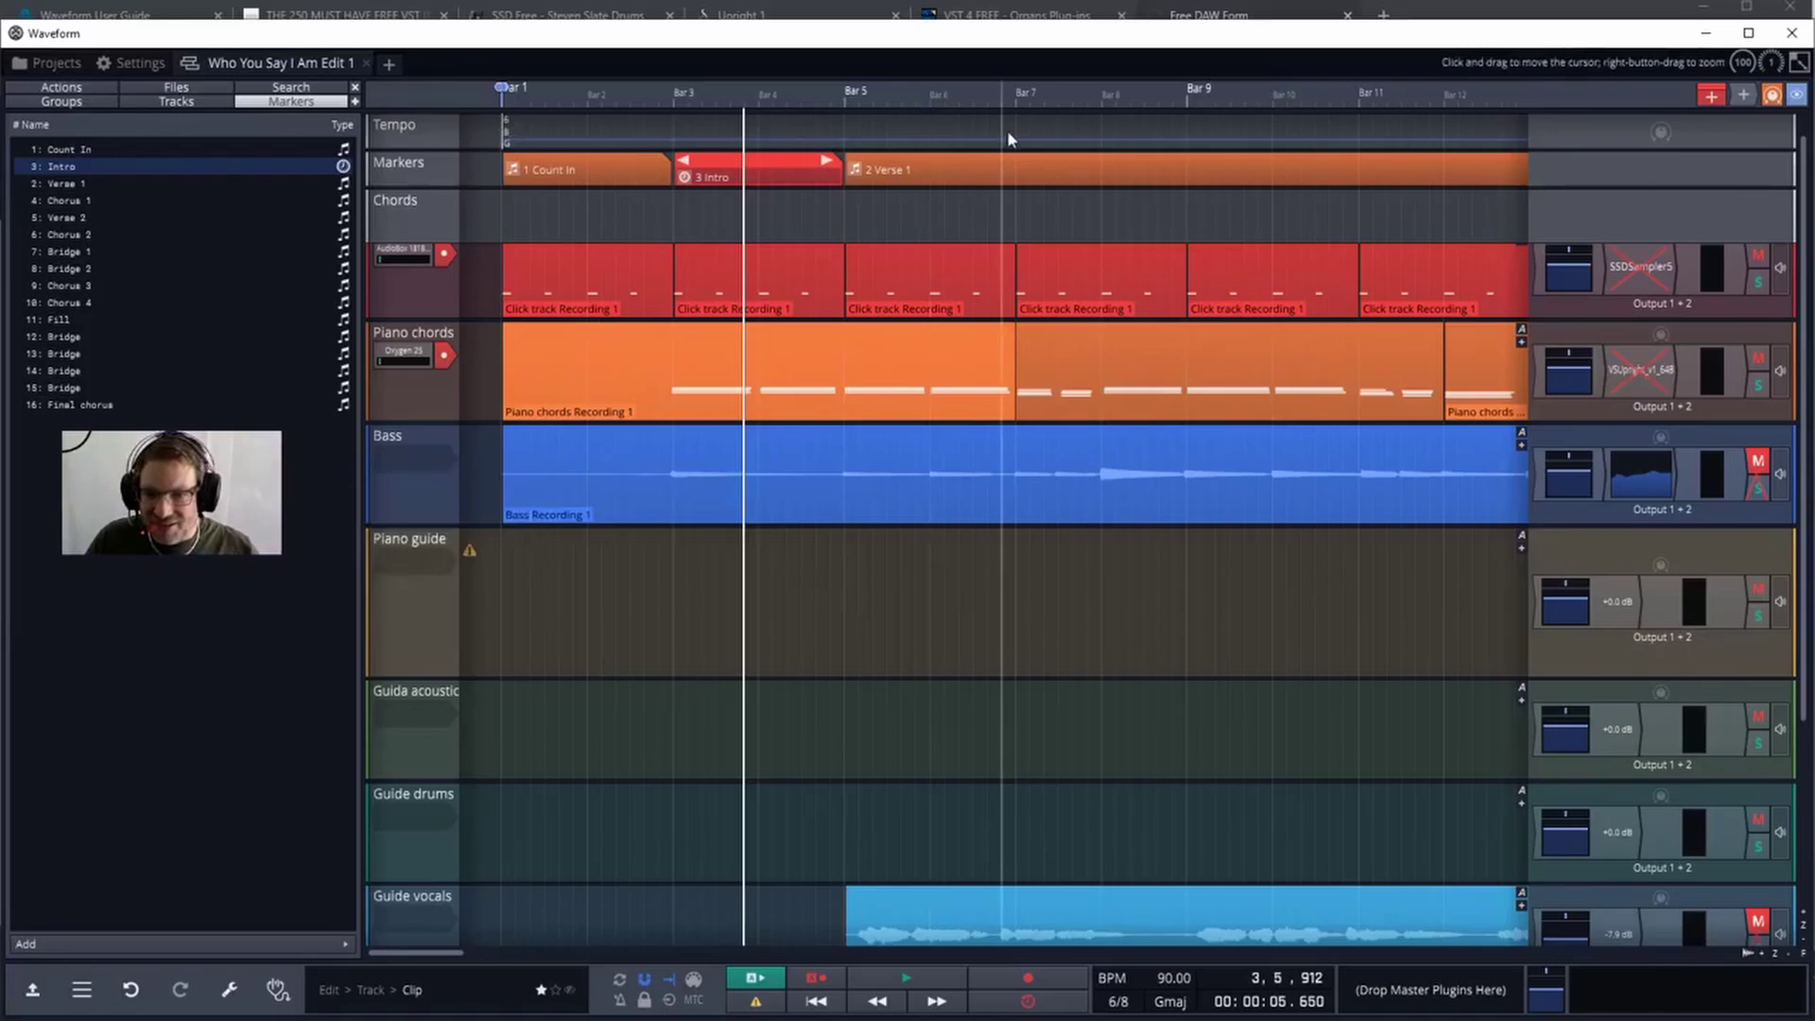
# - Place the cursor at bar 8 and add a new marker there
pyautogui.click(1101, 134)
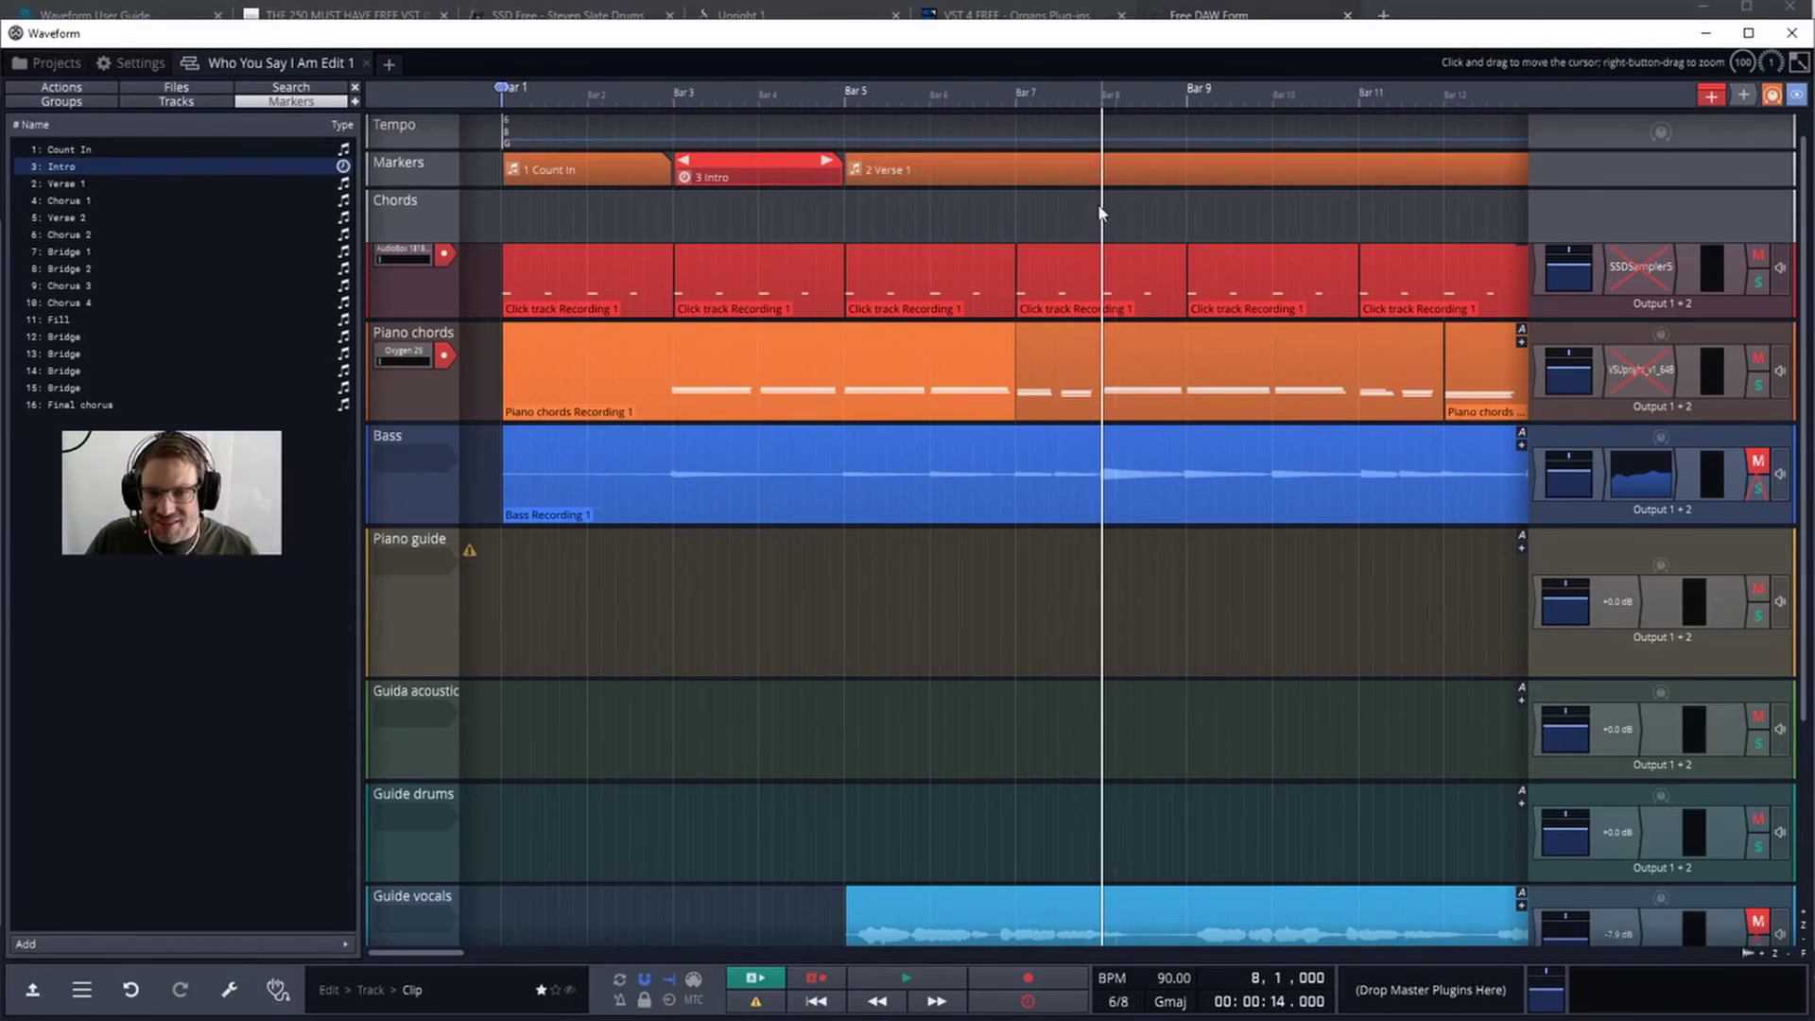
pyautogui.moveTo(1101, 351)
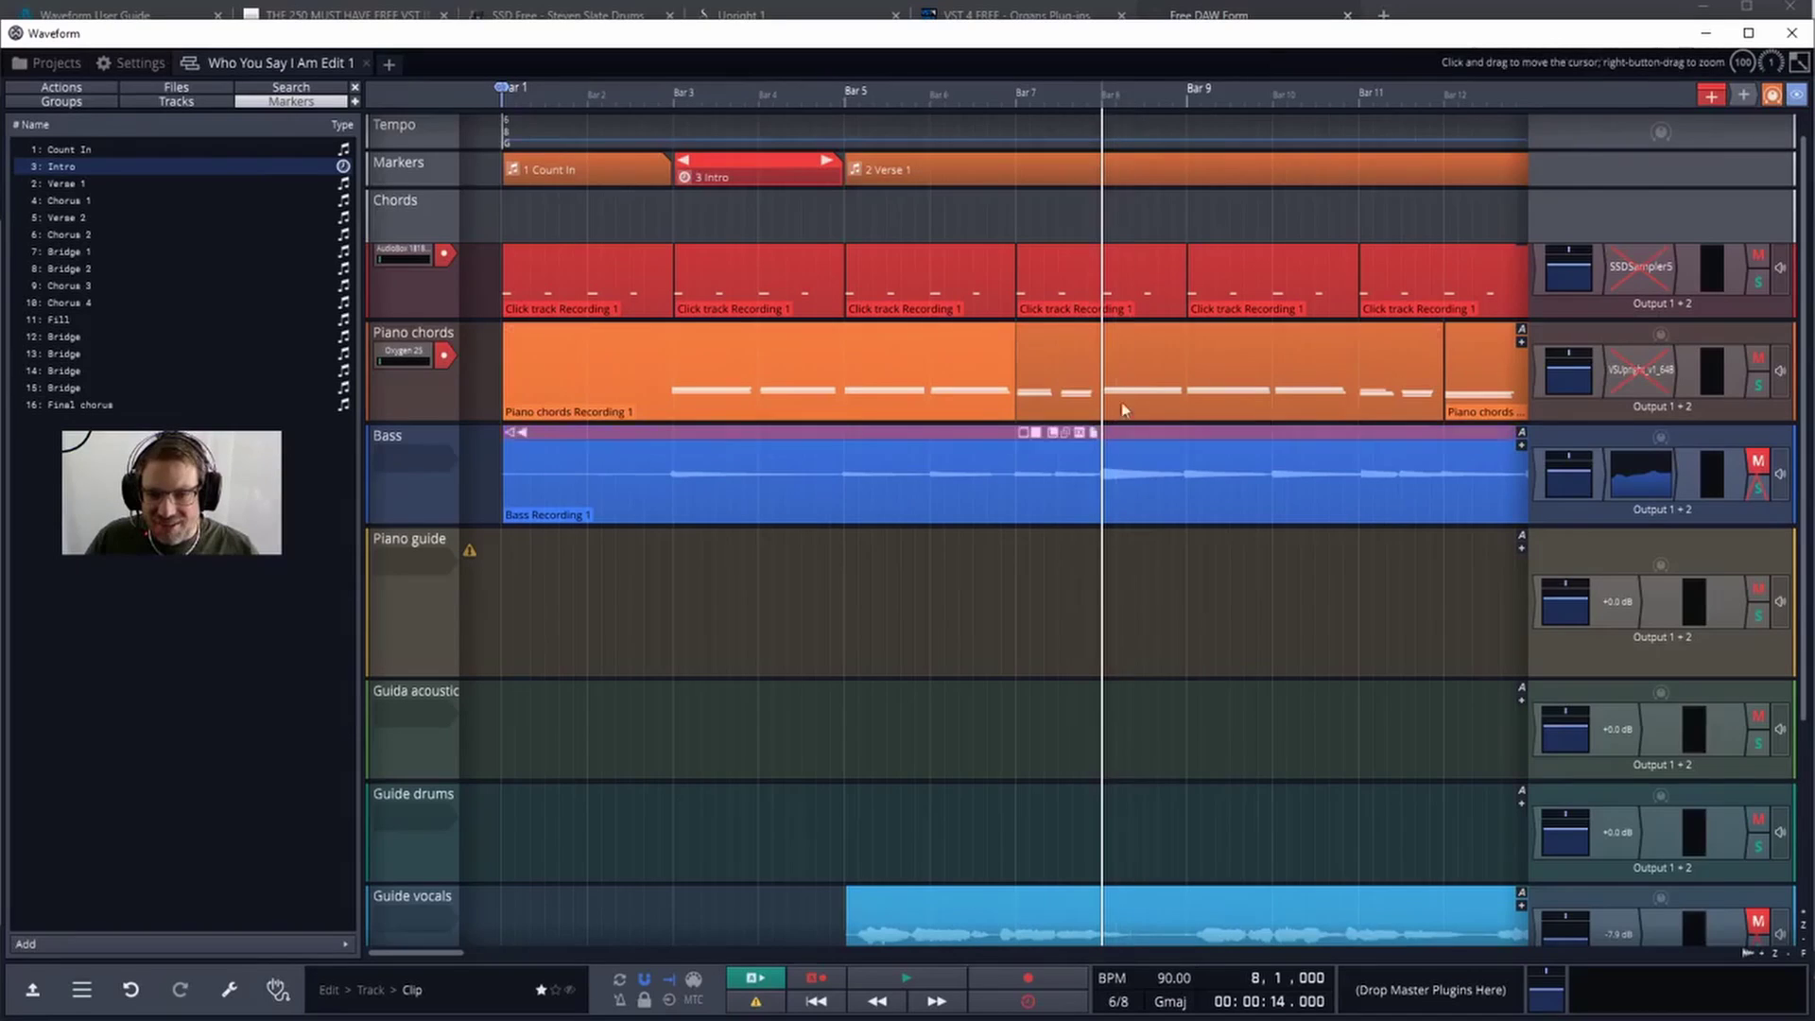
pyautogui.moveTo(1063, 520)
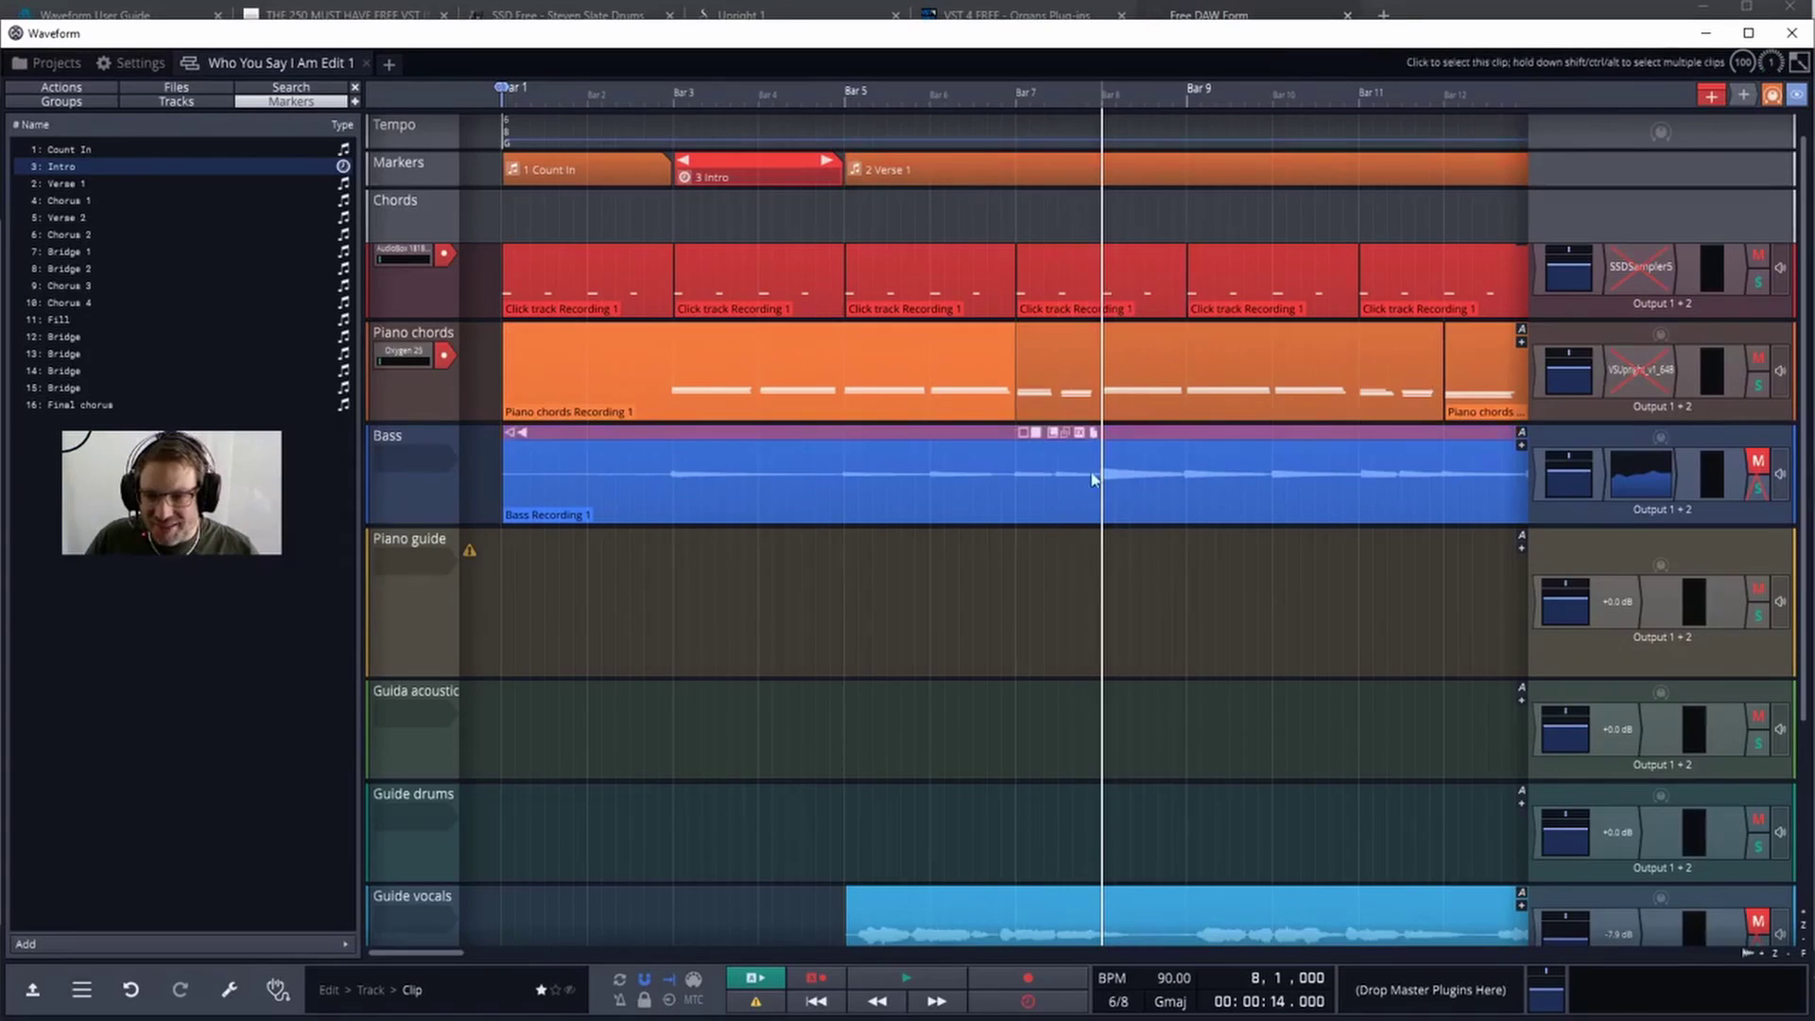
pyautogui.click(228, 942)
pyautogui.click(139, 962)
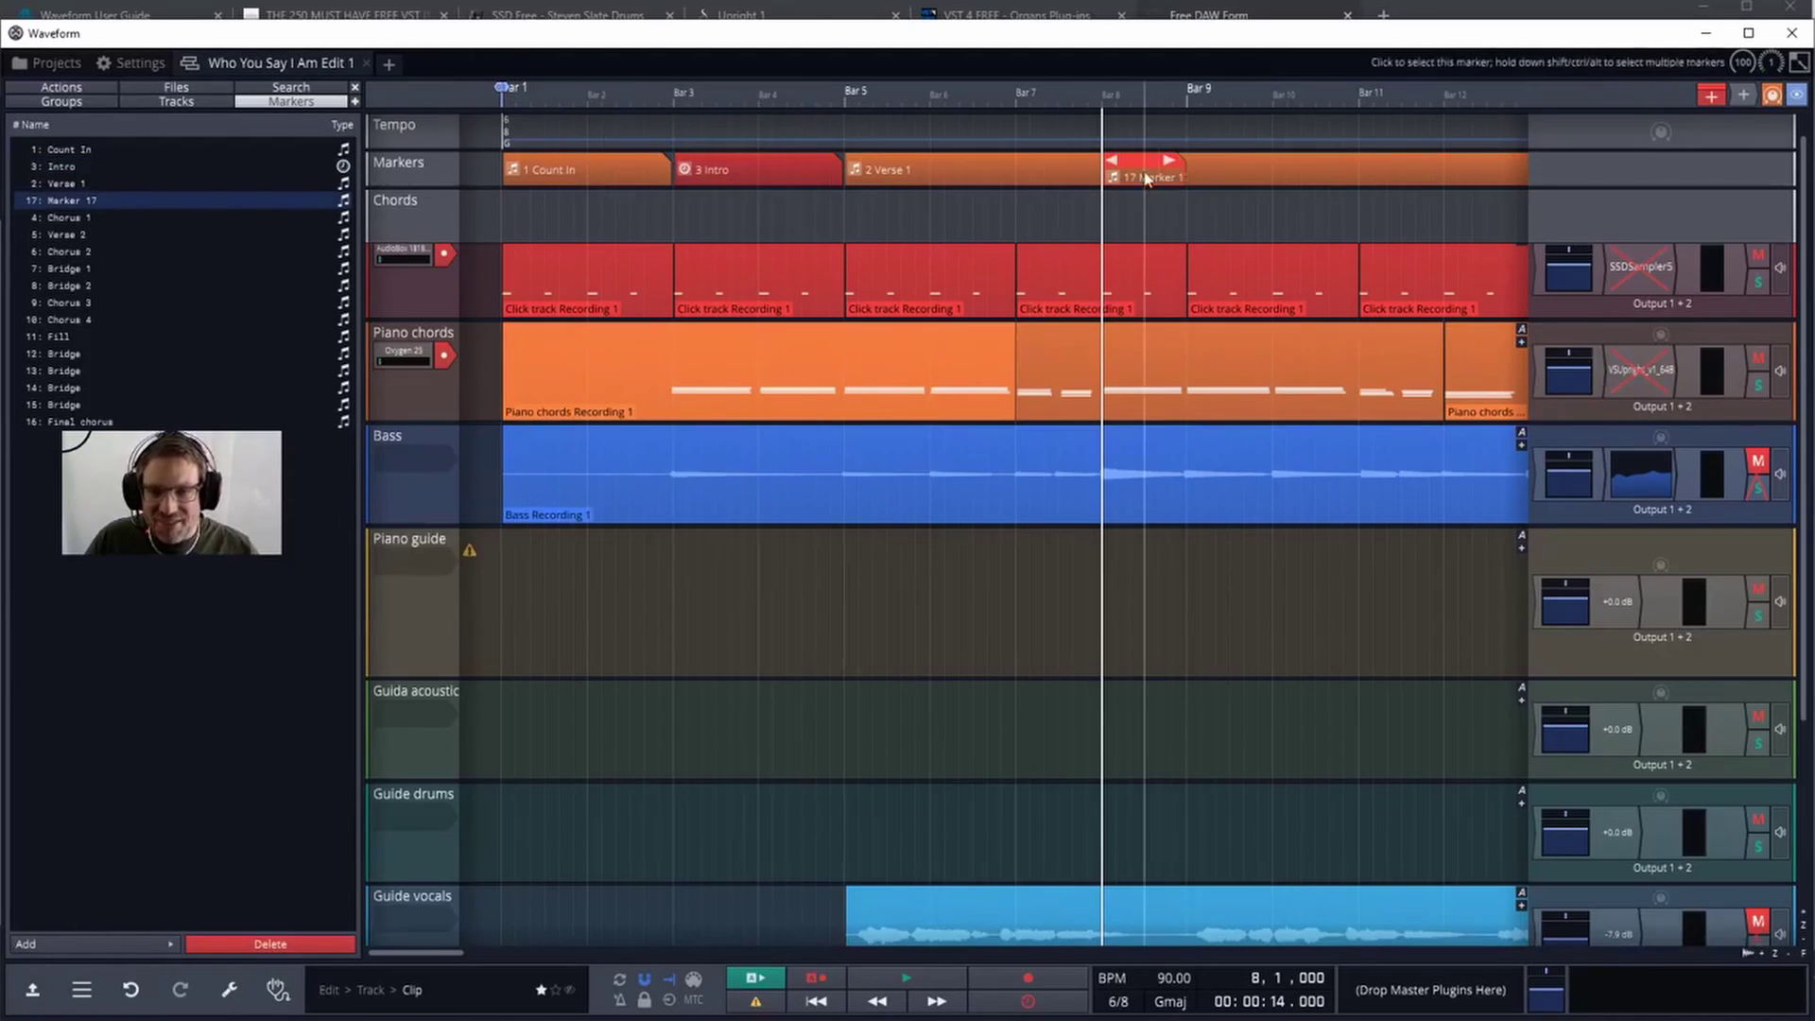
# - Lengthen the new marker to end between bars 9 and 10, and delete it from the edit
pyautogui.moveTo(1146, 163)
pyautogui.mouseDown()
pyautogui.moveTo(1432, 172)
pyautogui.moveTo(1234, 161)
pyautogui.mouseUp()
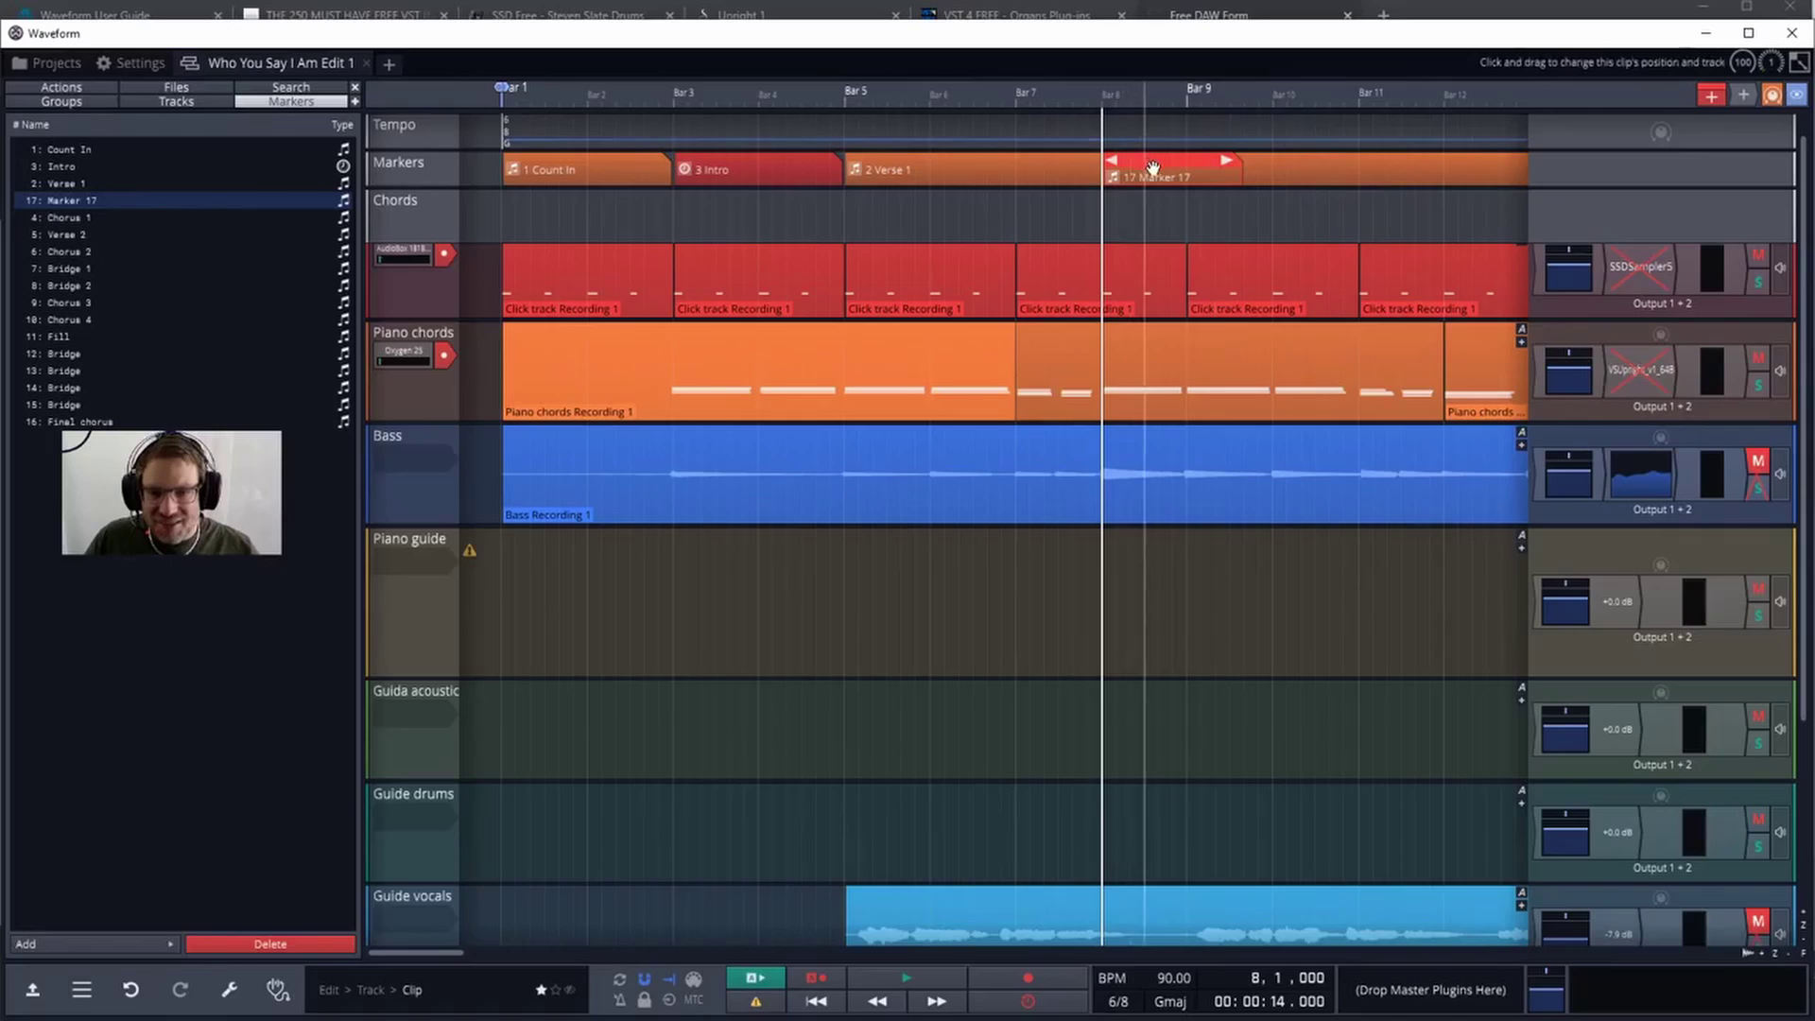
pyautogui.press('Delete')
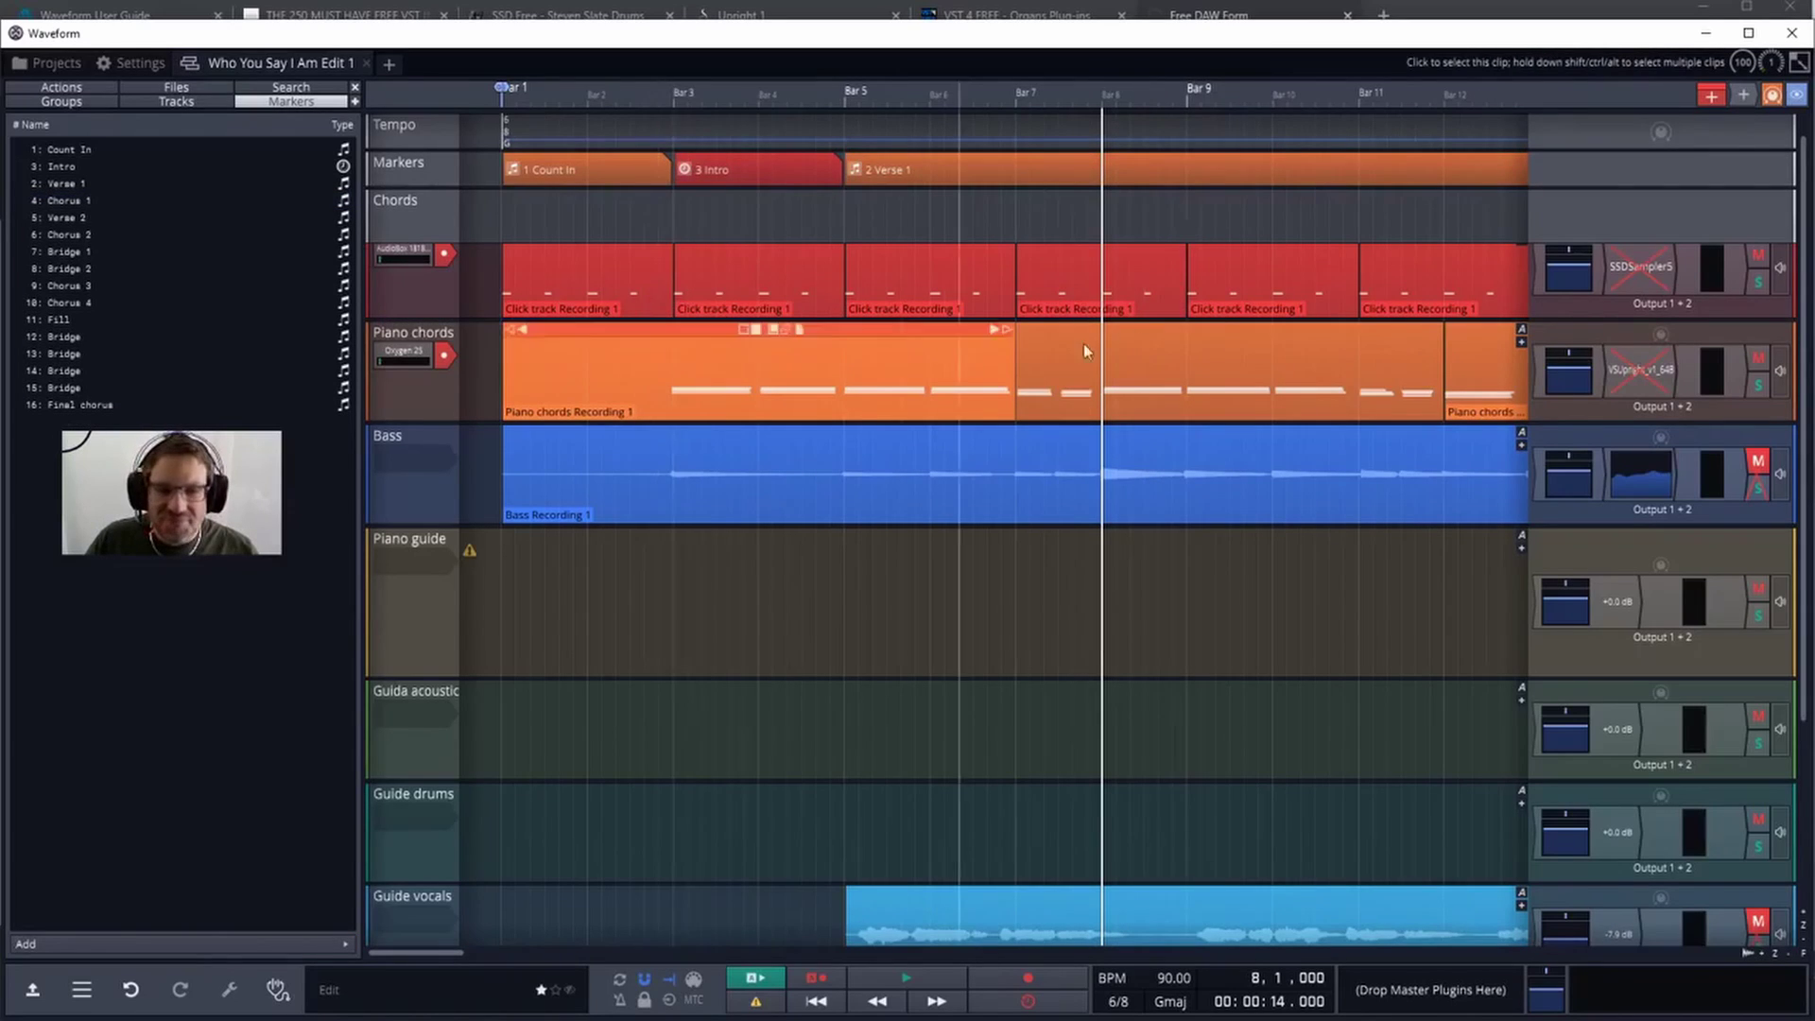
pyautogui.moveTo(983, 357)
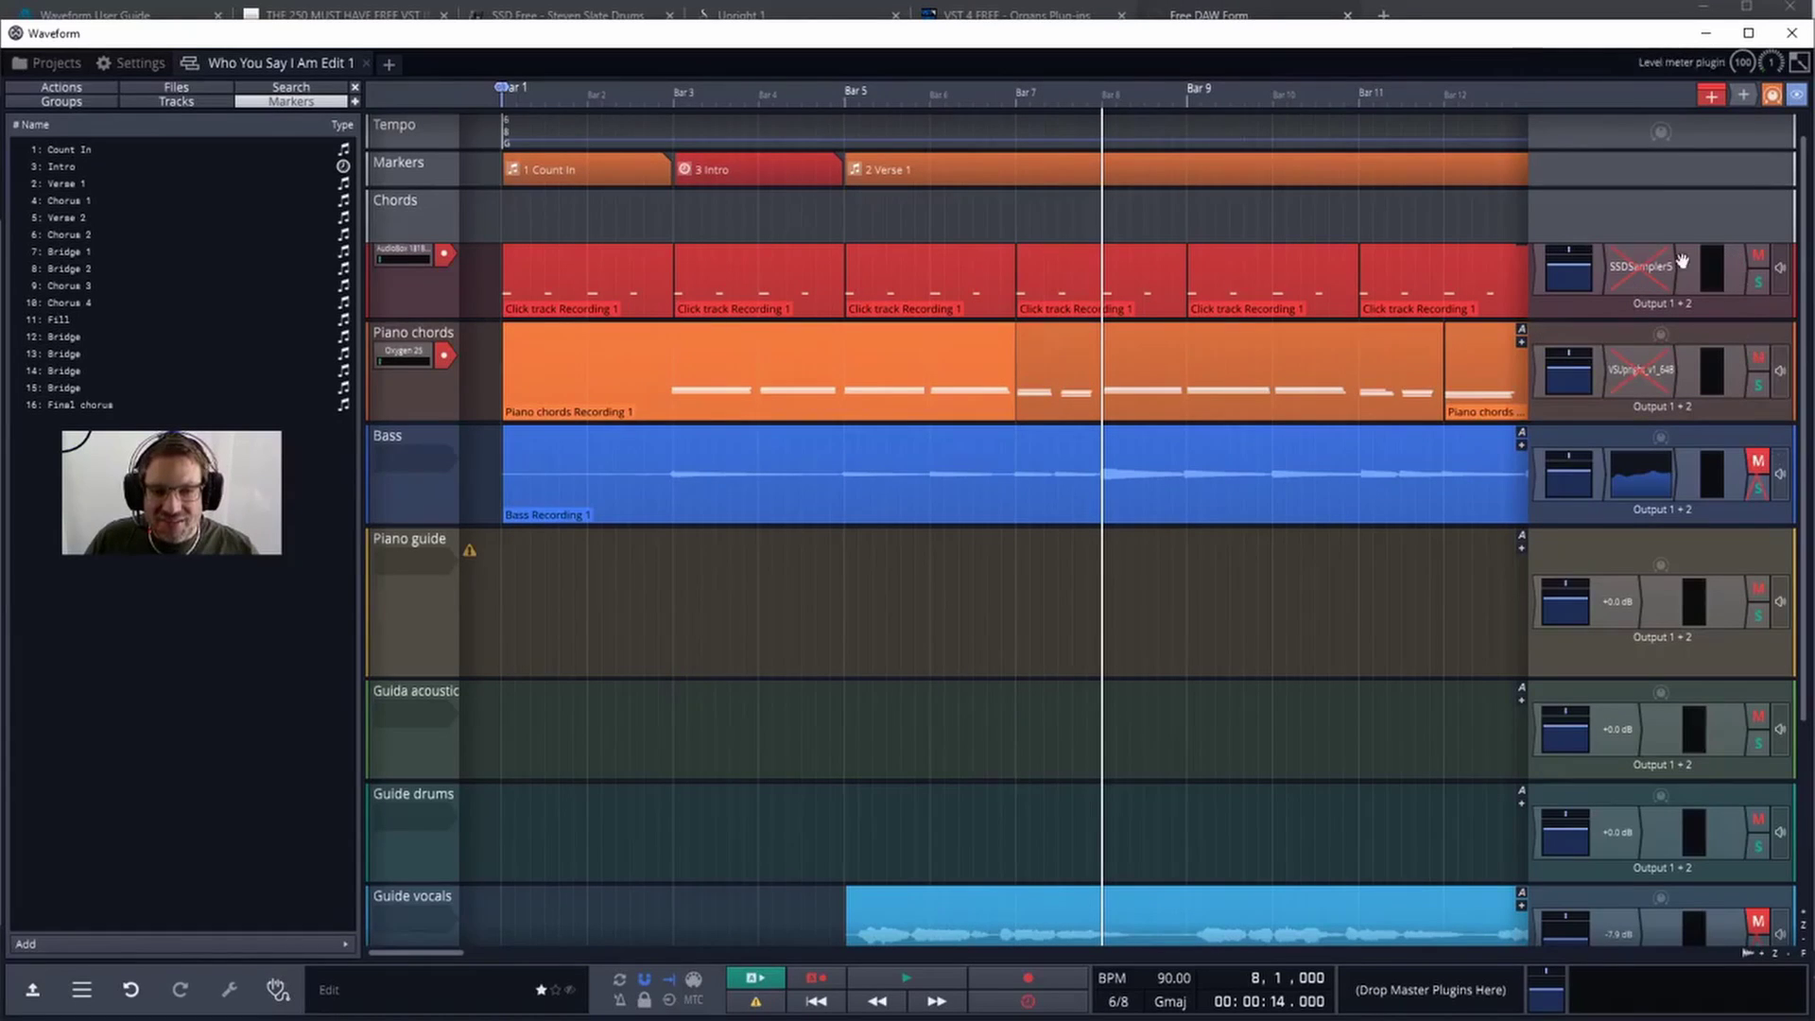
# - Bring up the volume fader of the Click track to view its level control
pyautogui.click(1584, 265)
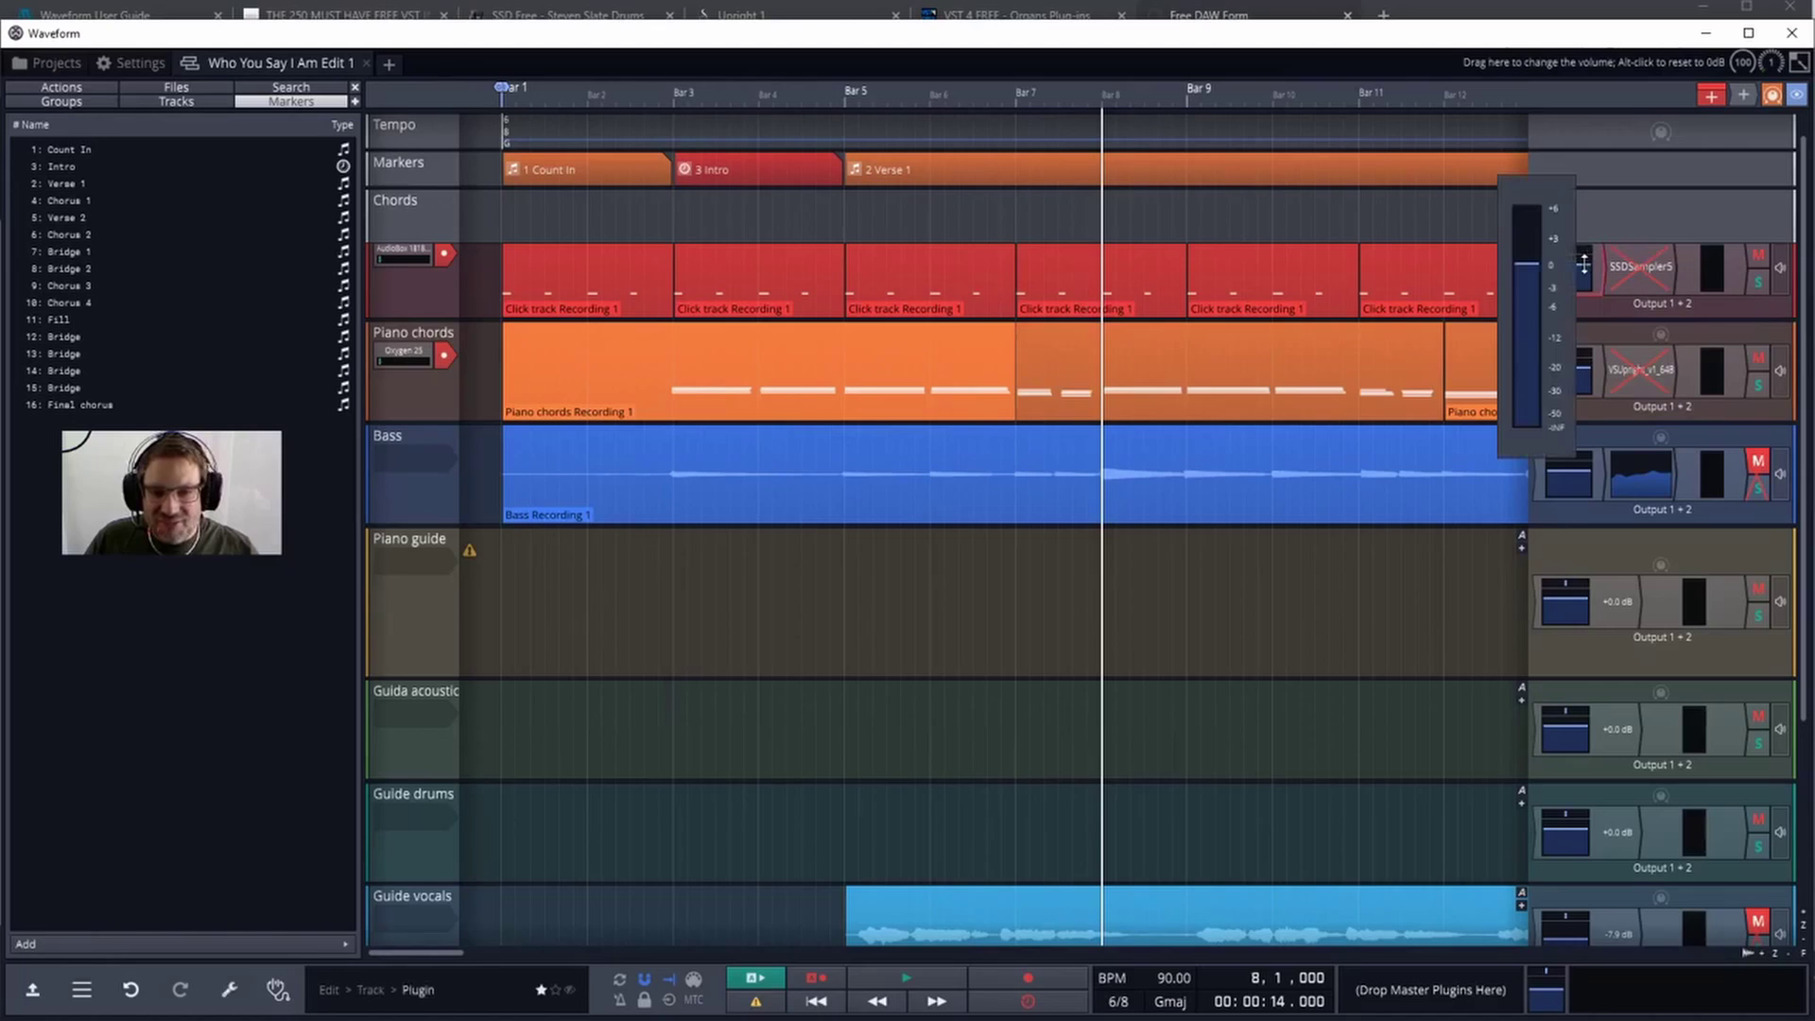
pyautogui.moveTo(1583, 264)
pyautogui.mouseDown()
pyautogui.moveTo(1567, 331)
pyautogui.moveTo(1571, 256)
pyautogui.mouseUp()
pyautogui.click(1566, 248)
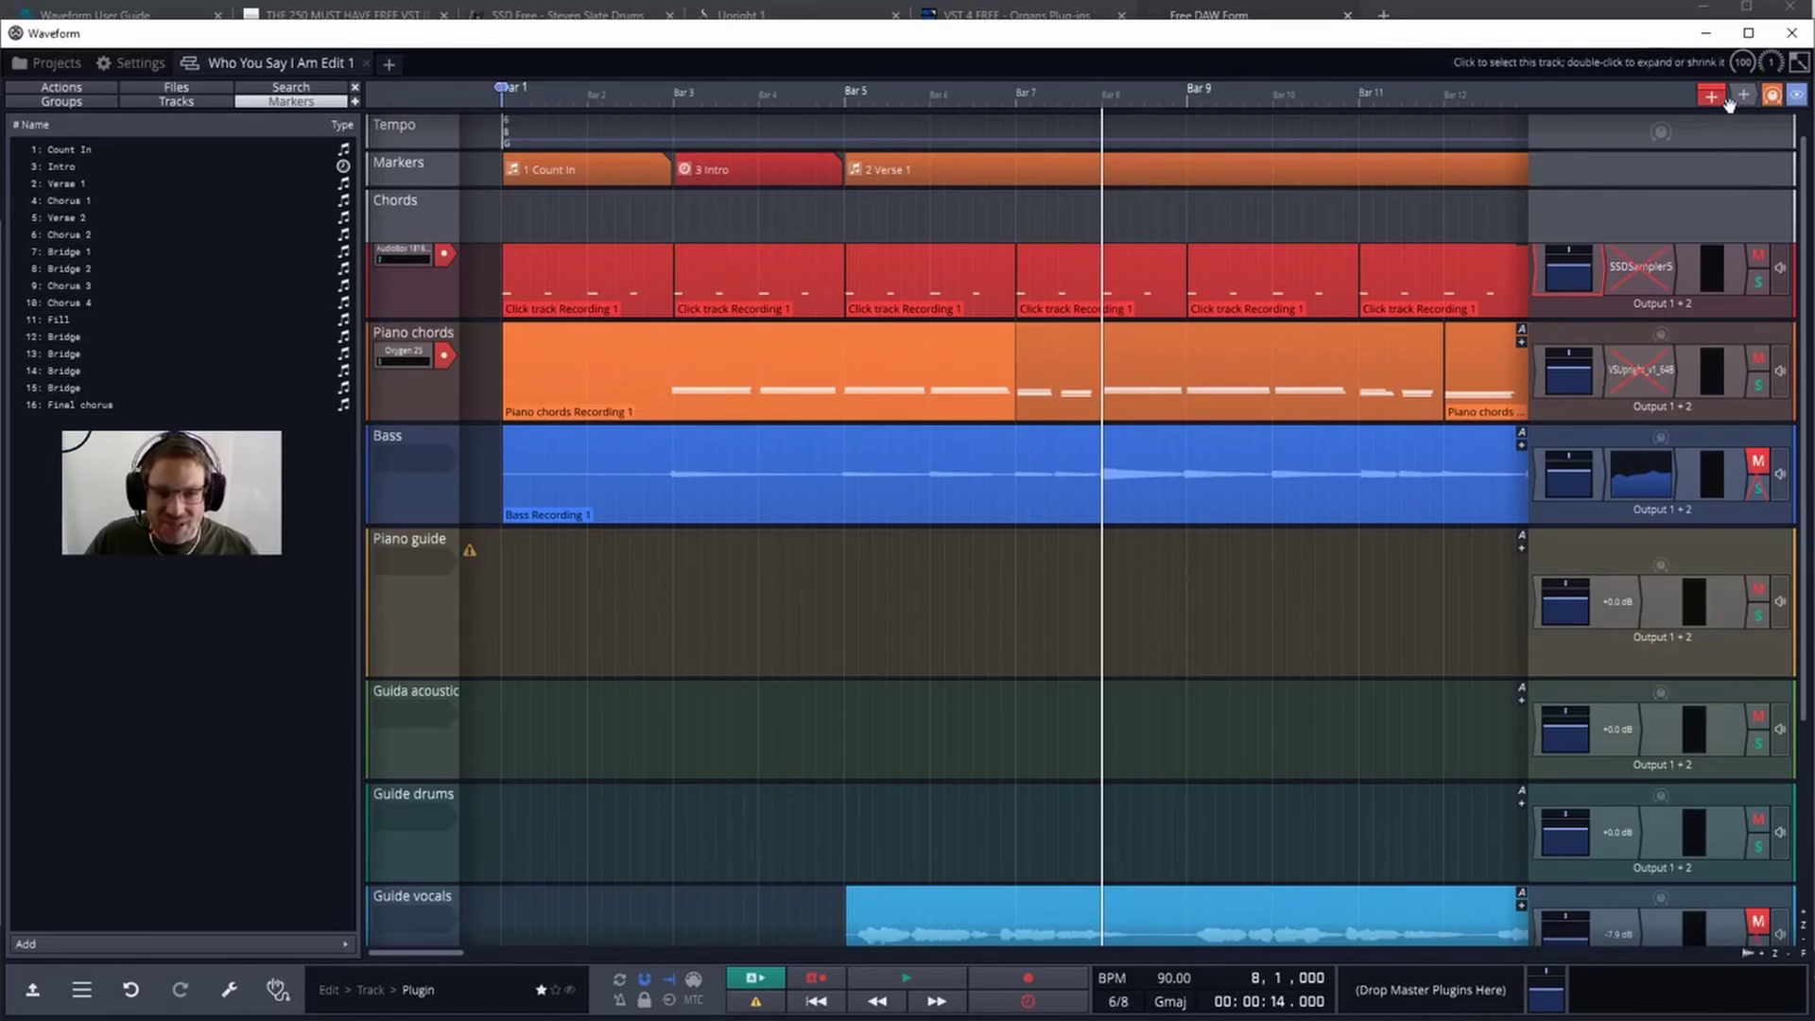
# - Add a 4-Band Equaliser to the master plugins and pull its second band slightly down and toward lower frequencies
pyautogui.moveTo(1742, 96); pyautogui.dragTo(1397, 992)
pyautogui.moveTo(1497, 860)
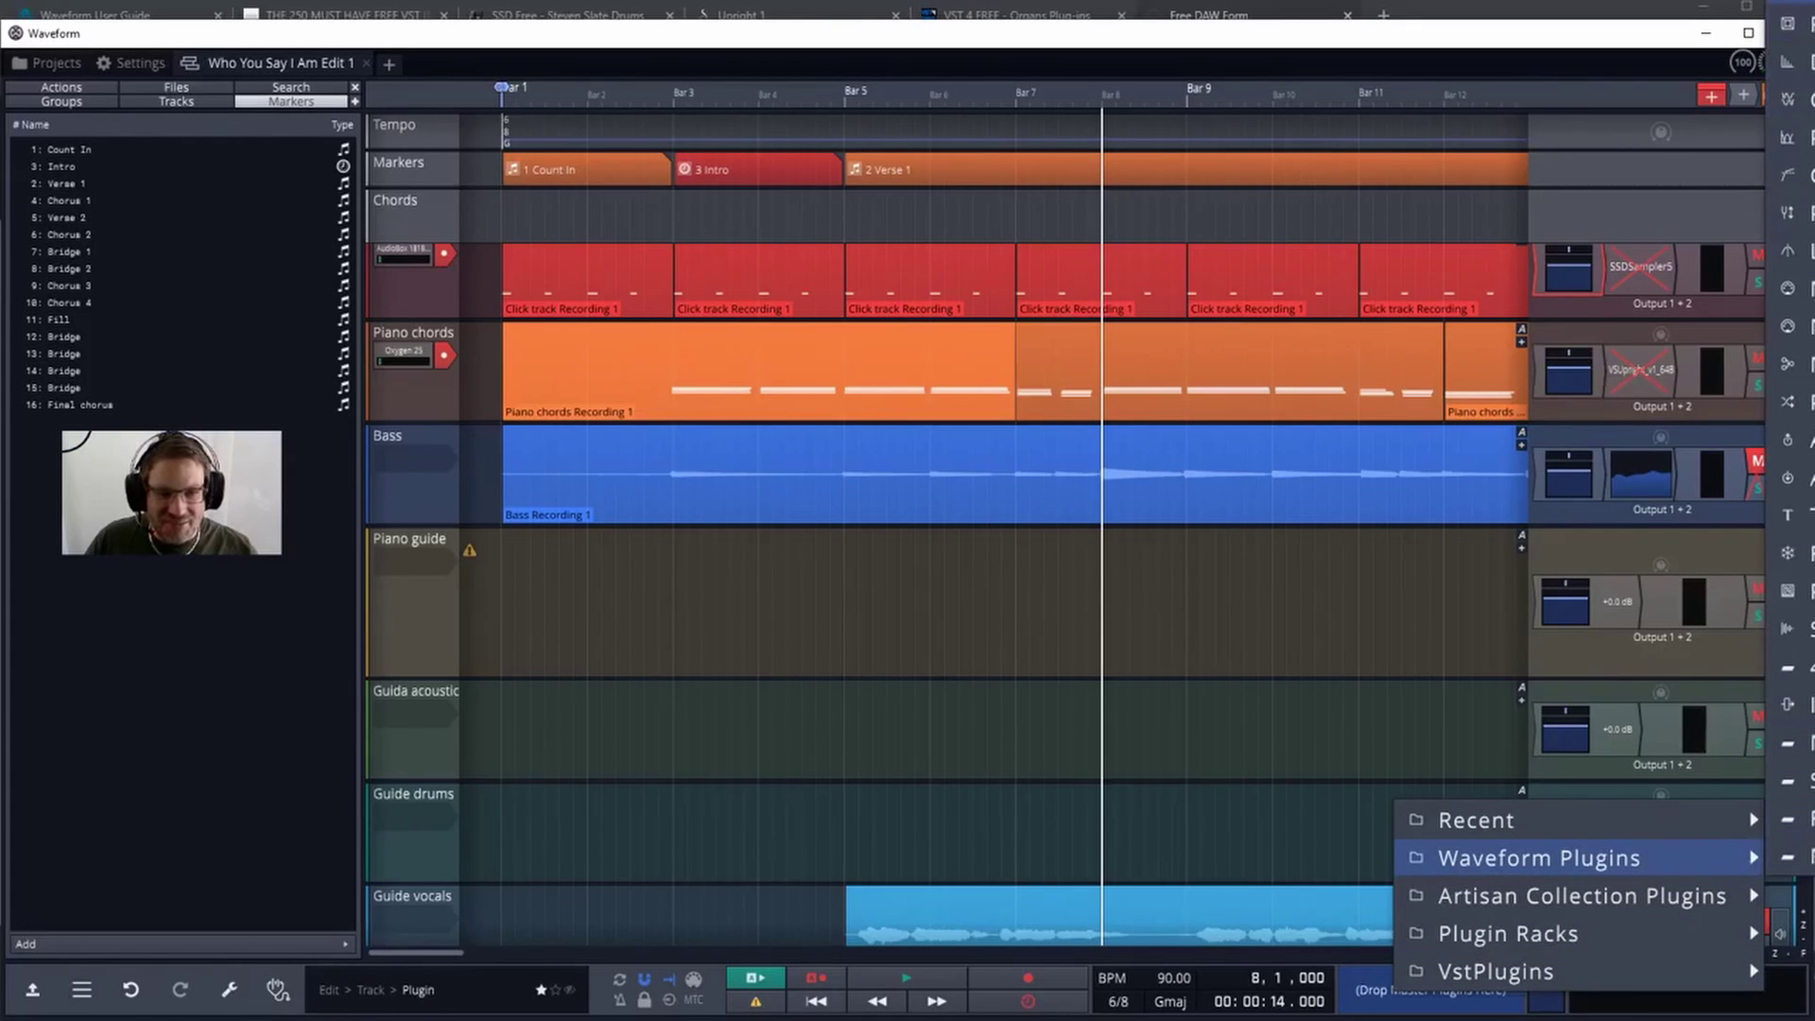
pyautogui.click(1793, 3)
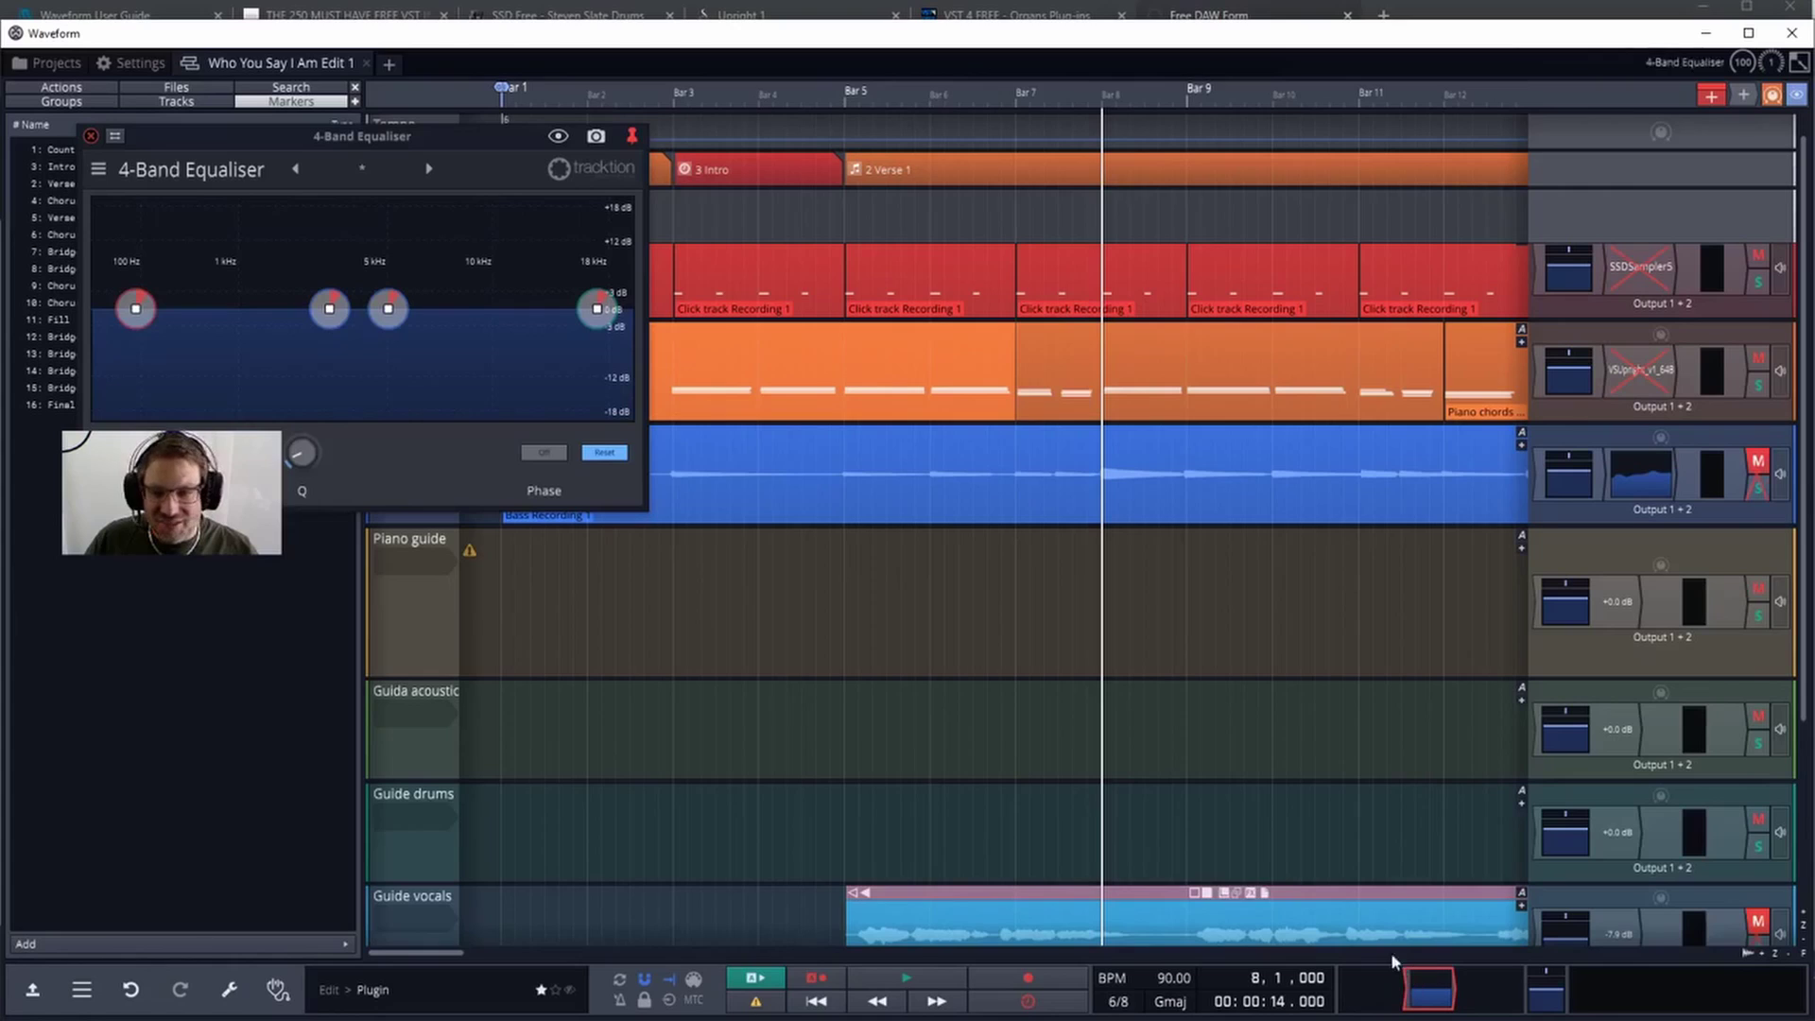
pyautogui.click(329, 308)
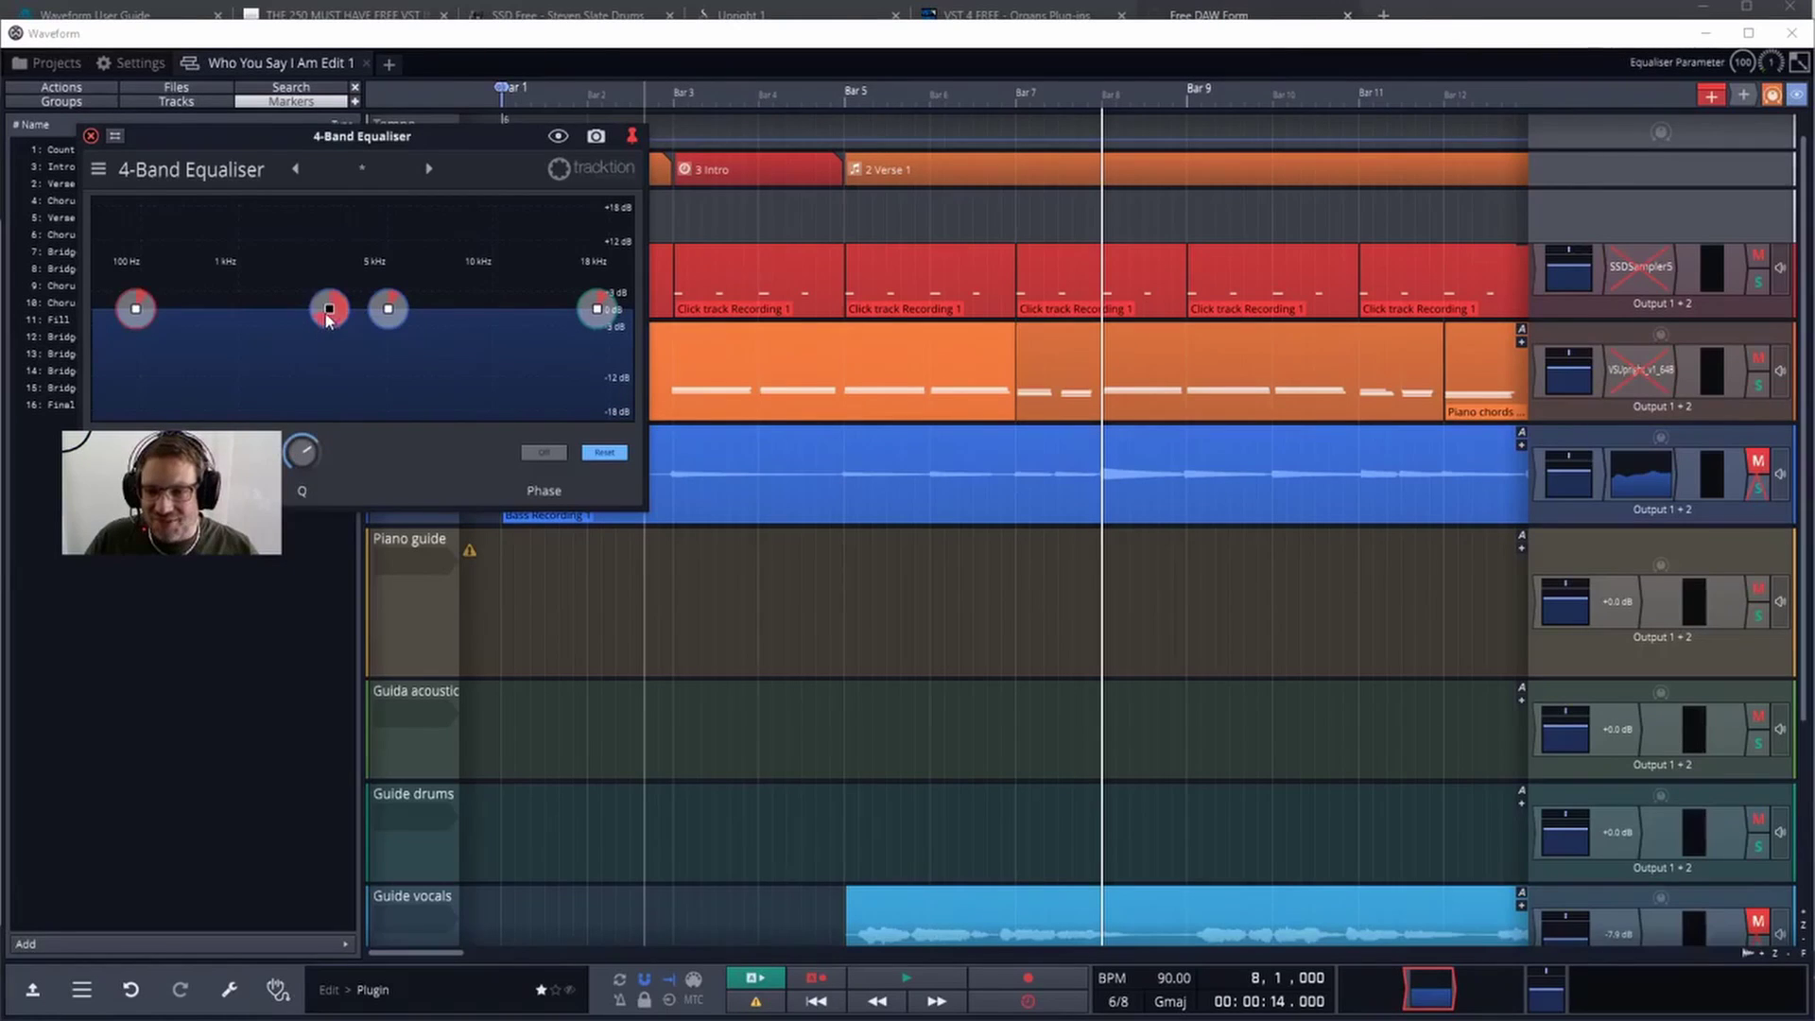
pyautogui.moveTo(329, 308); pyautogui.dragTo(293, 326)
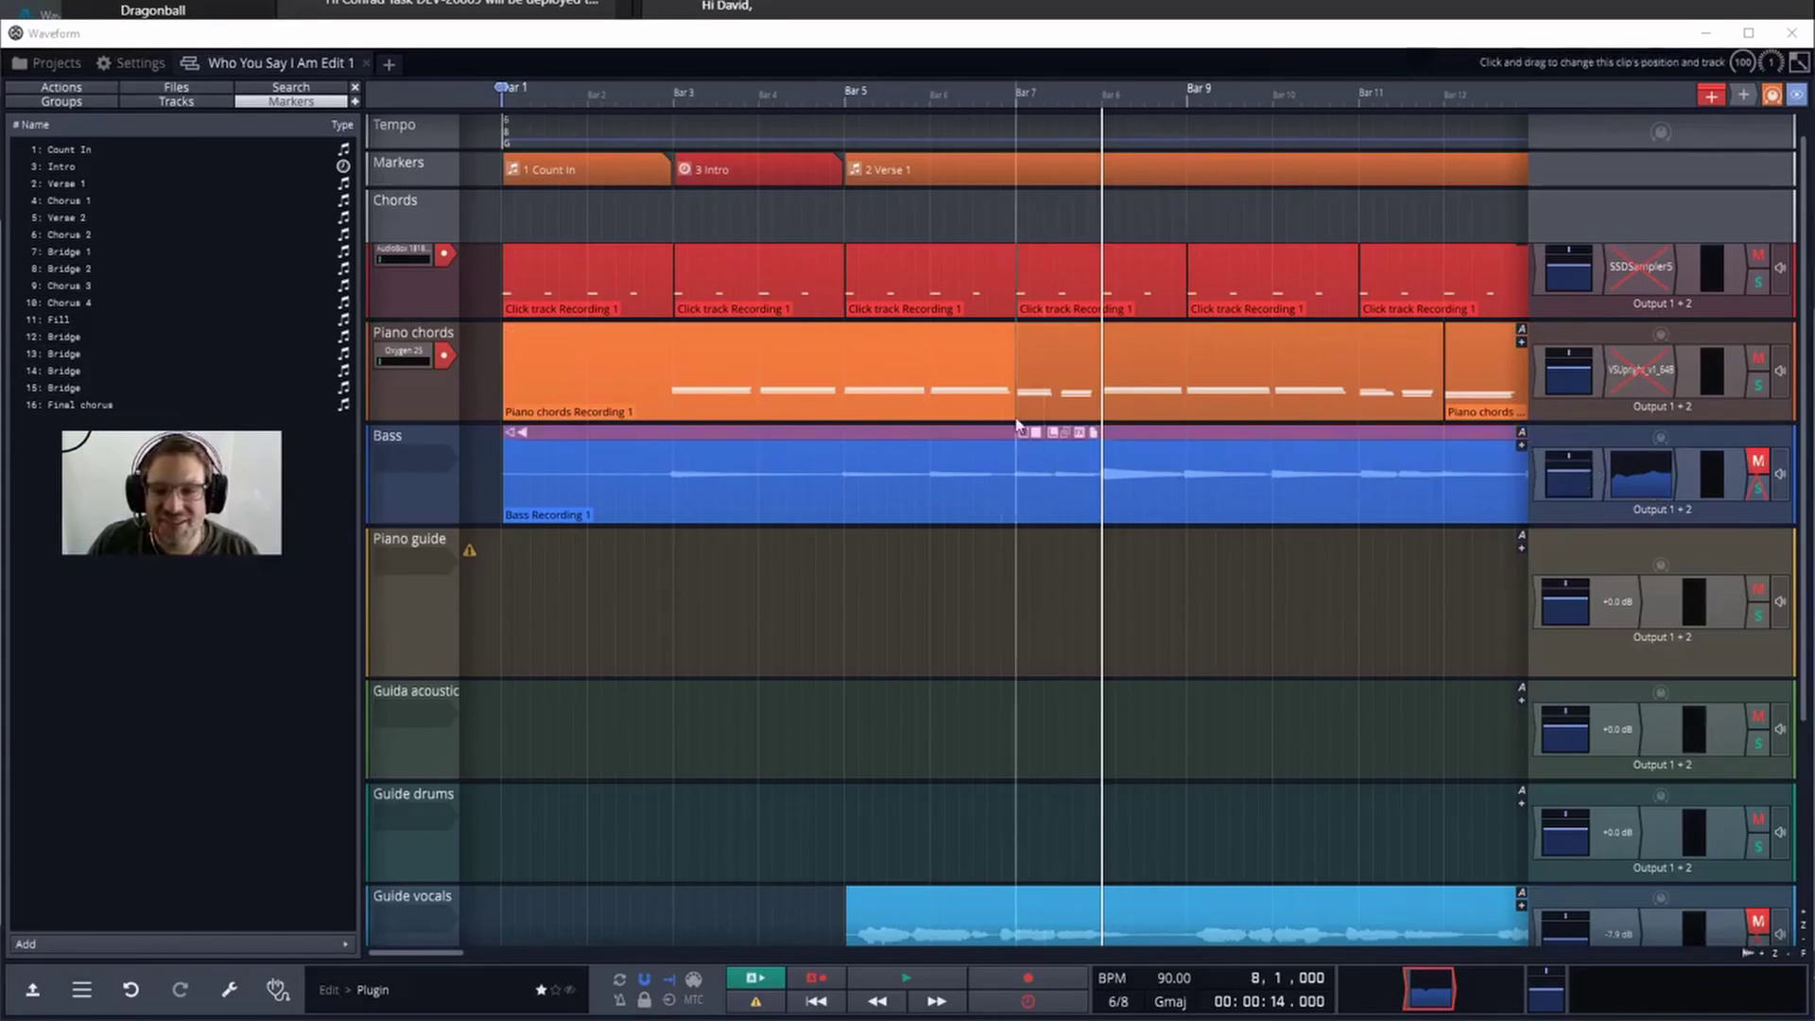
# - Place the cursor in bar 6 and play the edit into bar 9 to hear the master equaliser
pyautogui.click(950, 213)
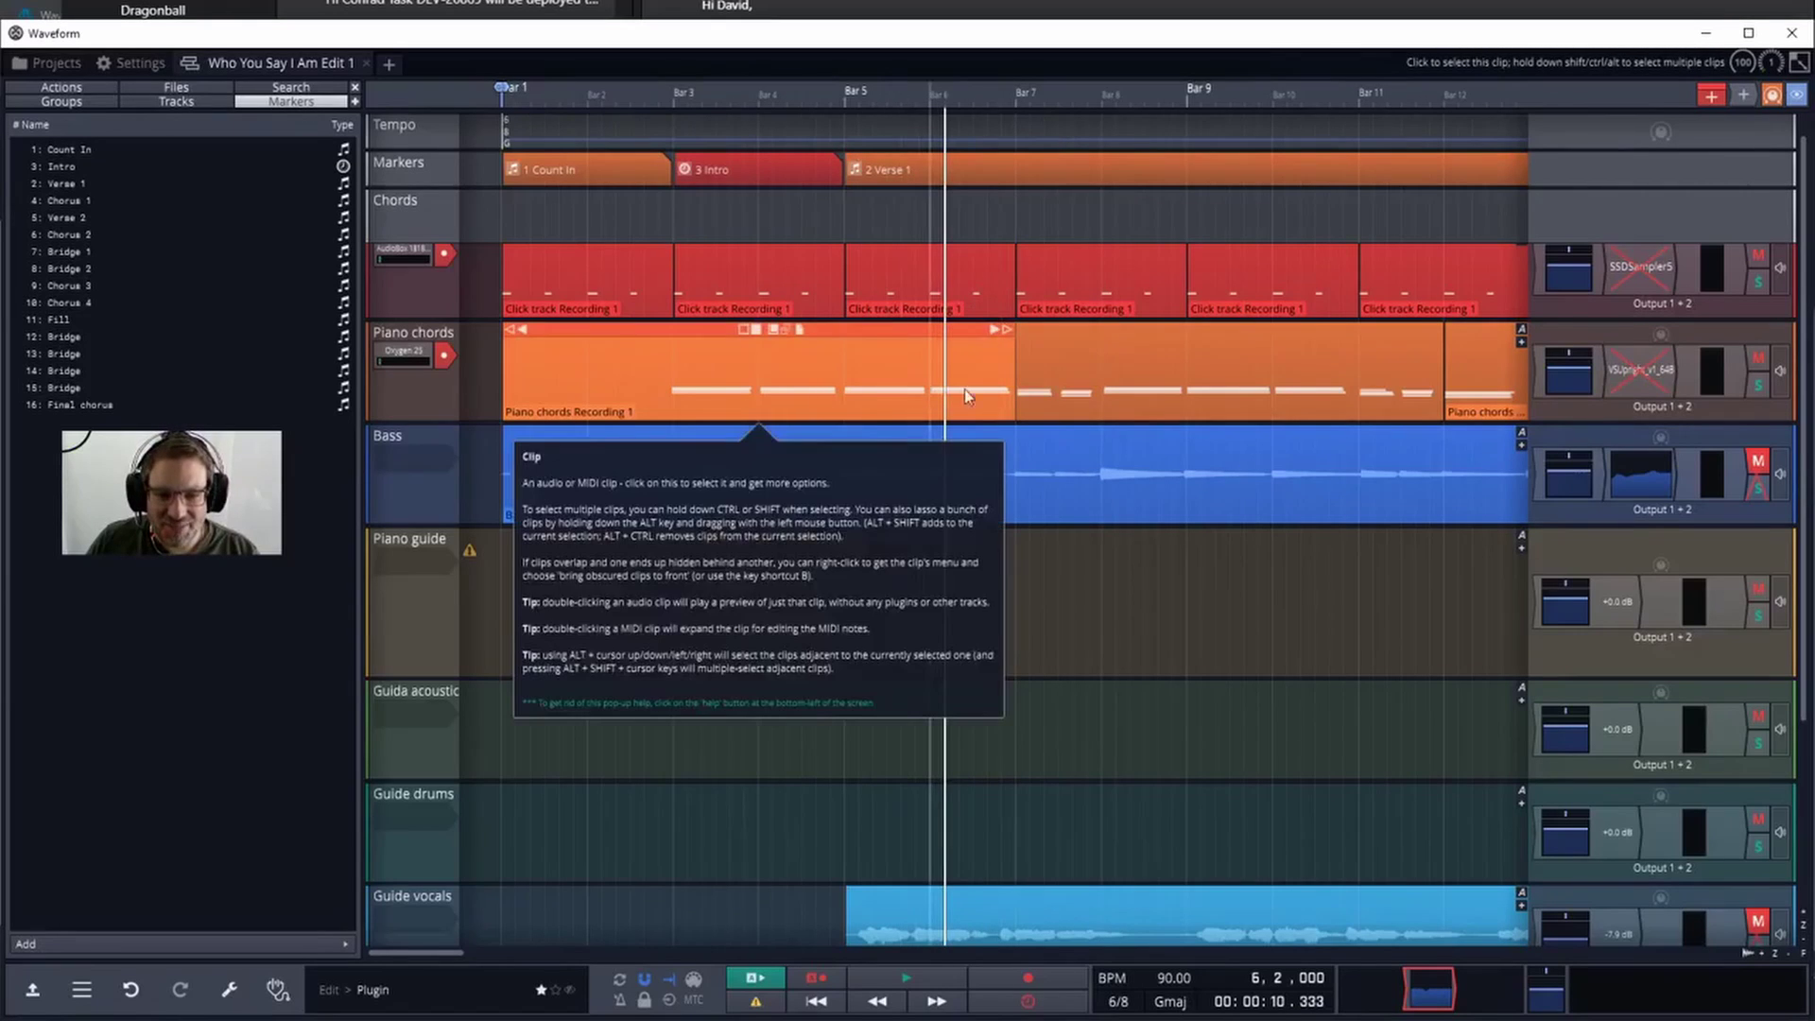
pyautogui.press('space')
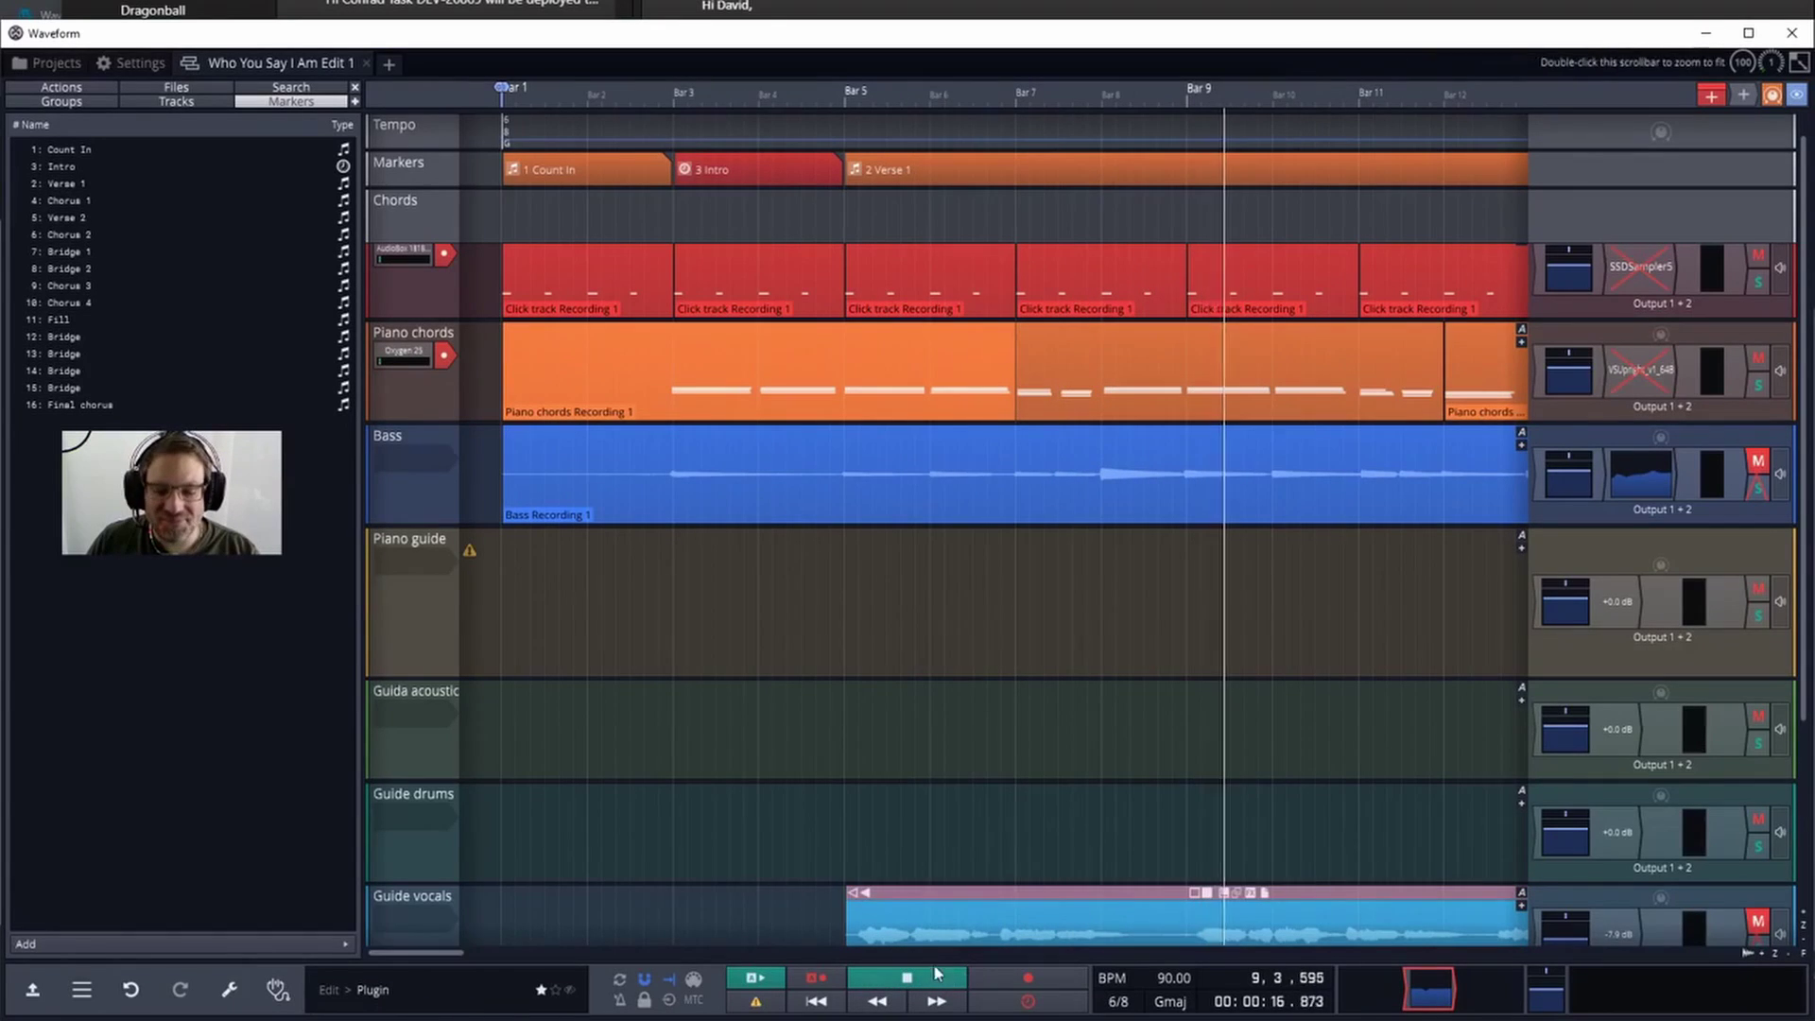
pyautogui.press('space')
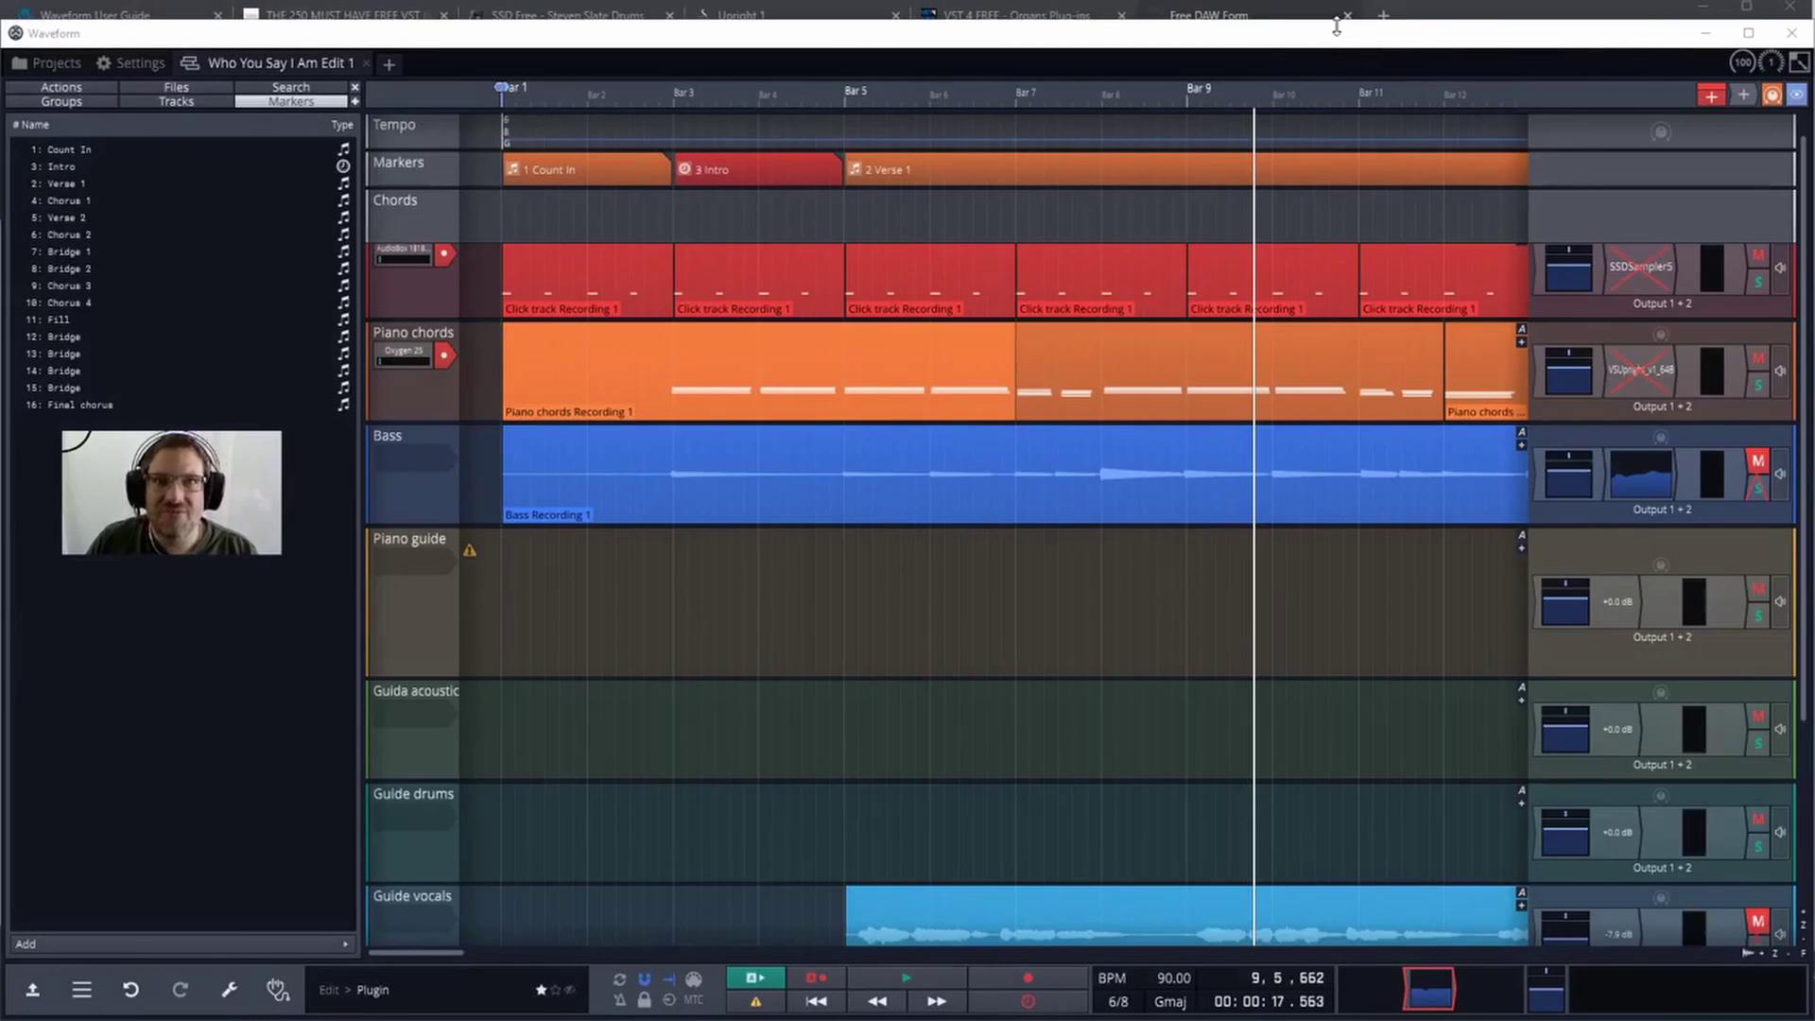
# - Switch to the web browser and look through the SSD Free, 250 free VST instruments and Versilian Upright No. 1 pages
pyautogui.click(966, 14)
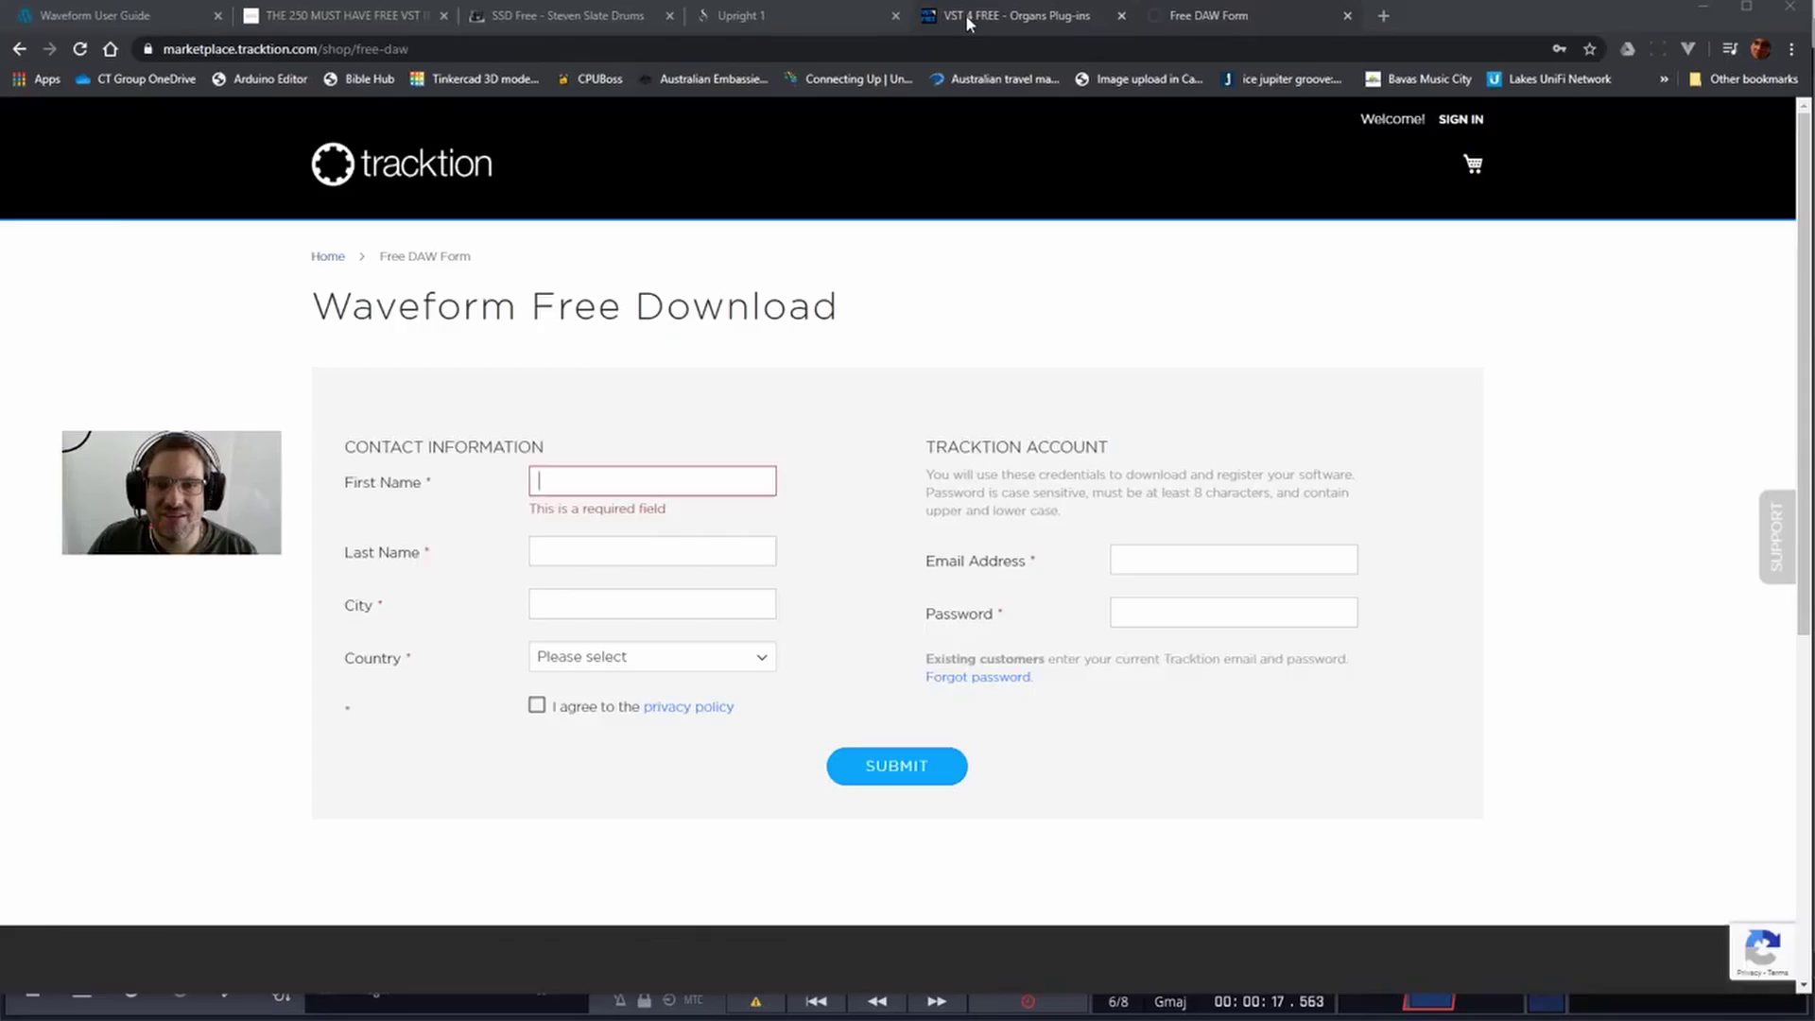
pyautogui.click(547, 19)
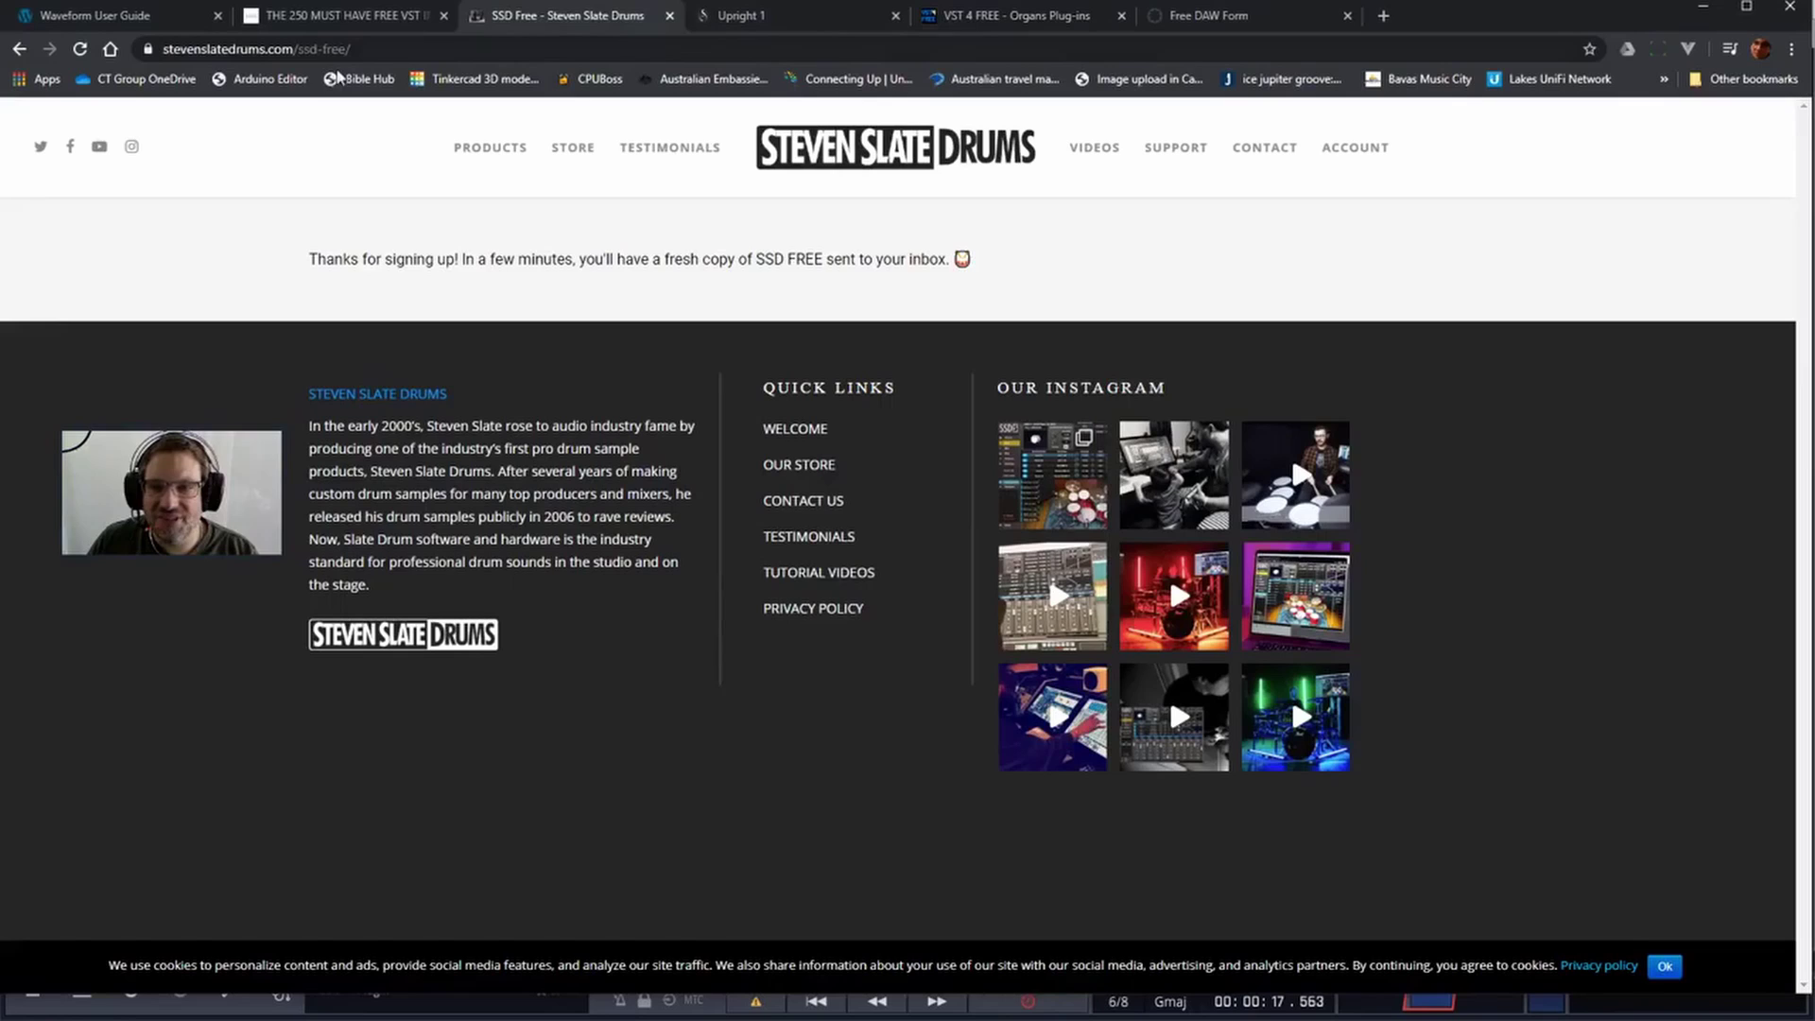
pyautogui.click(337, 19)
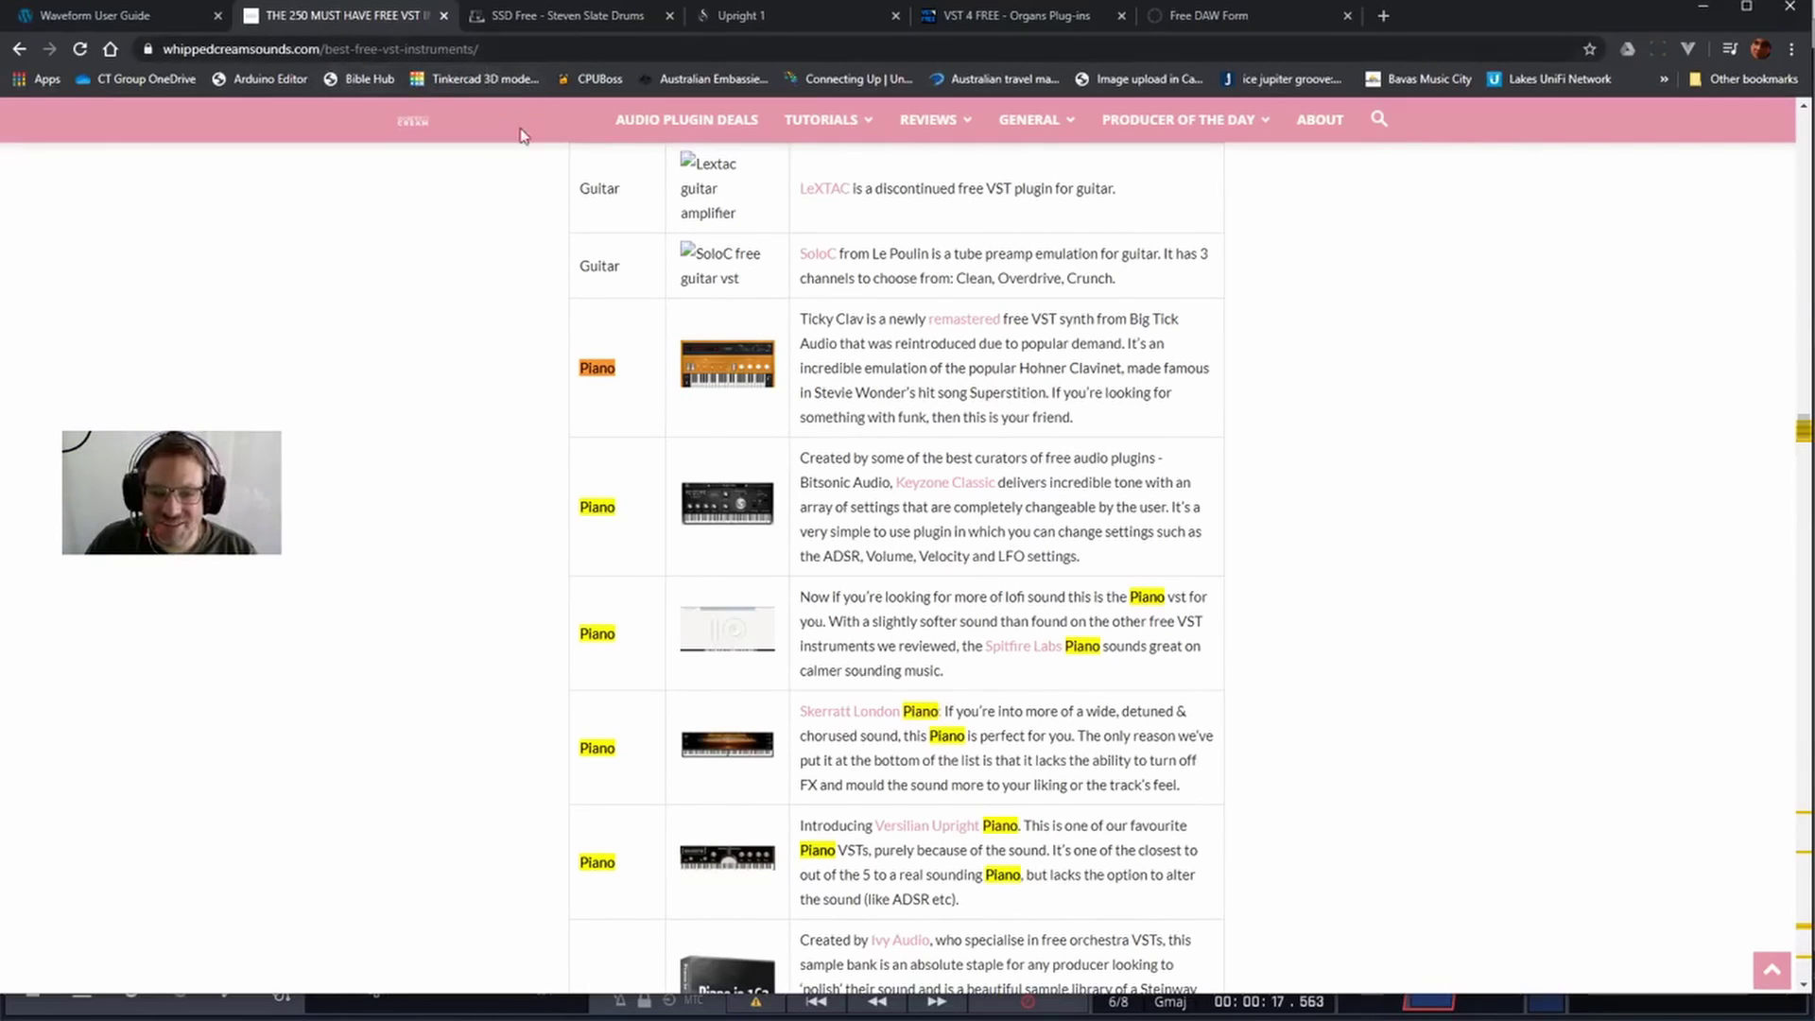
pyautogui.click(530, 13)
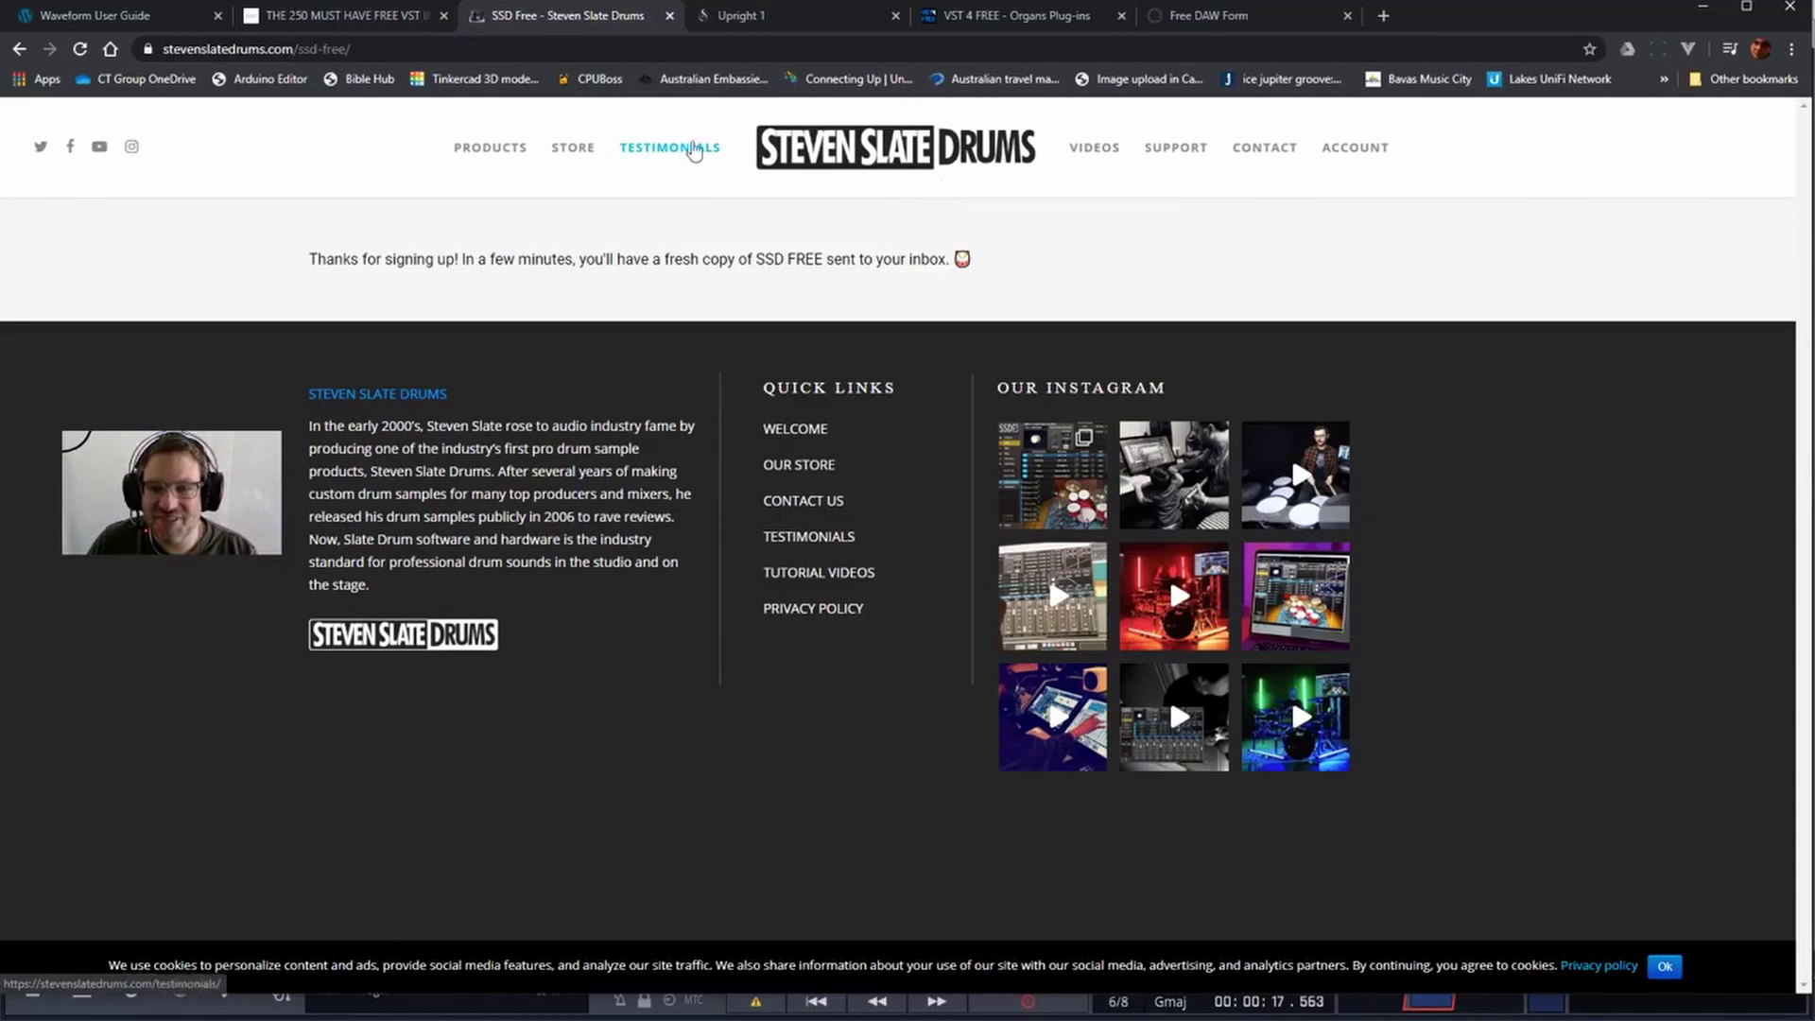
pyautogui.click(743, 15)
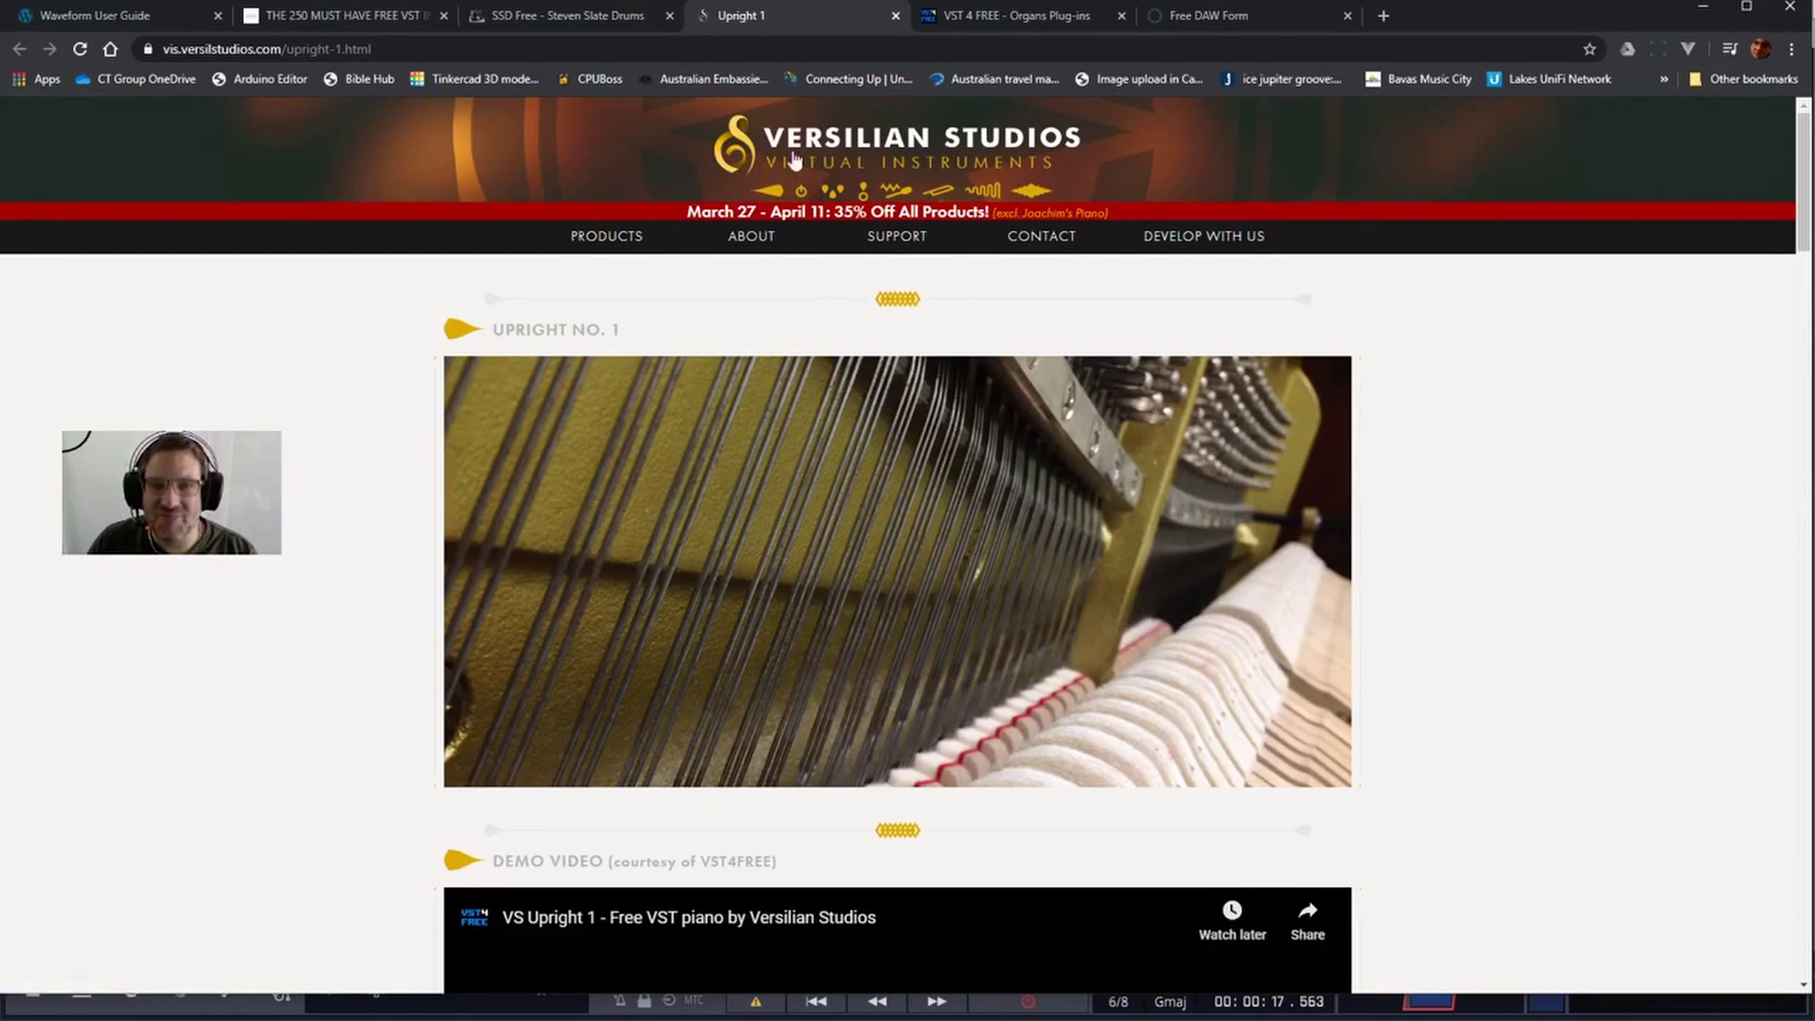
pyautogui.click(550, 17)
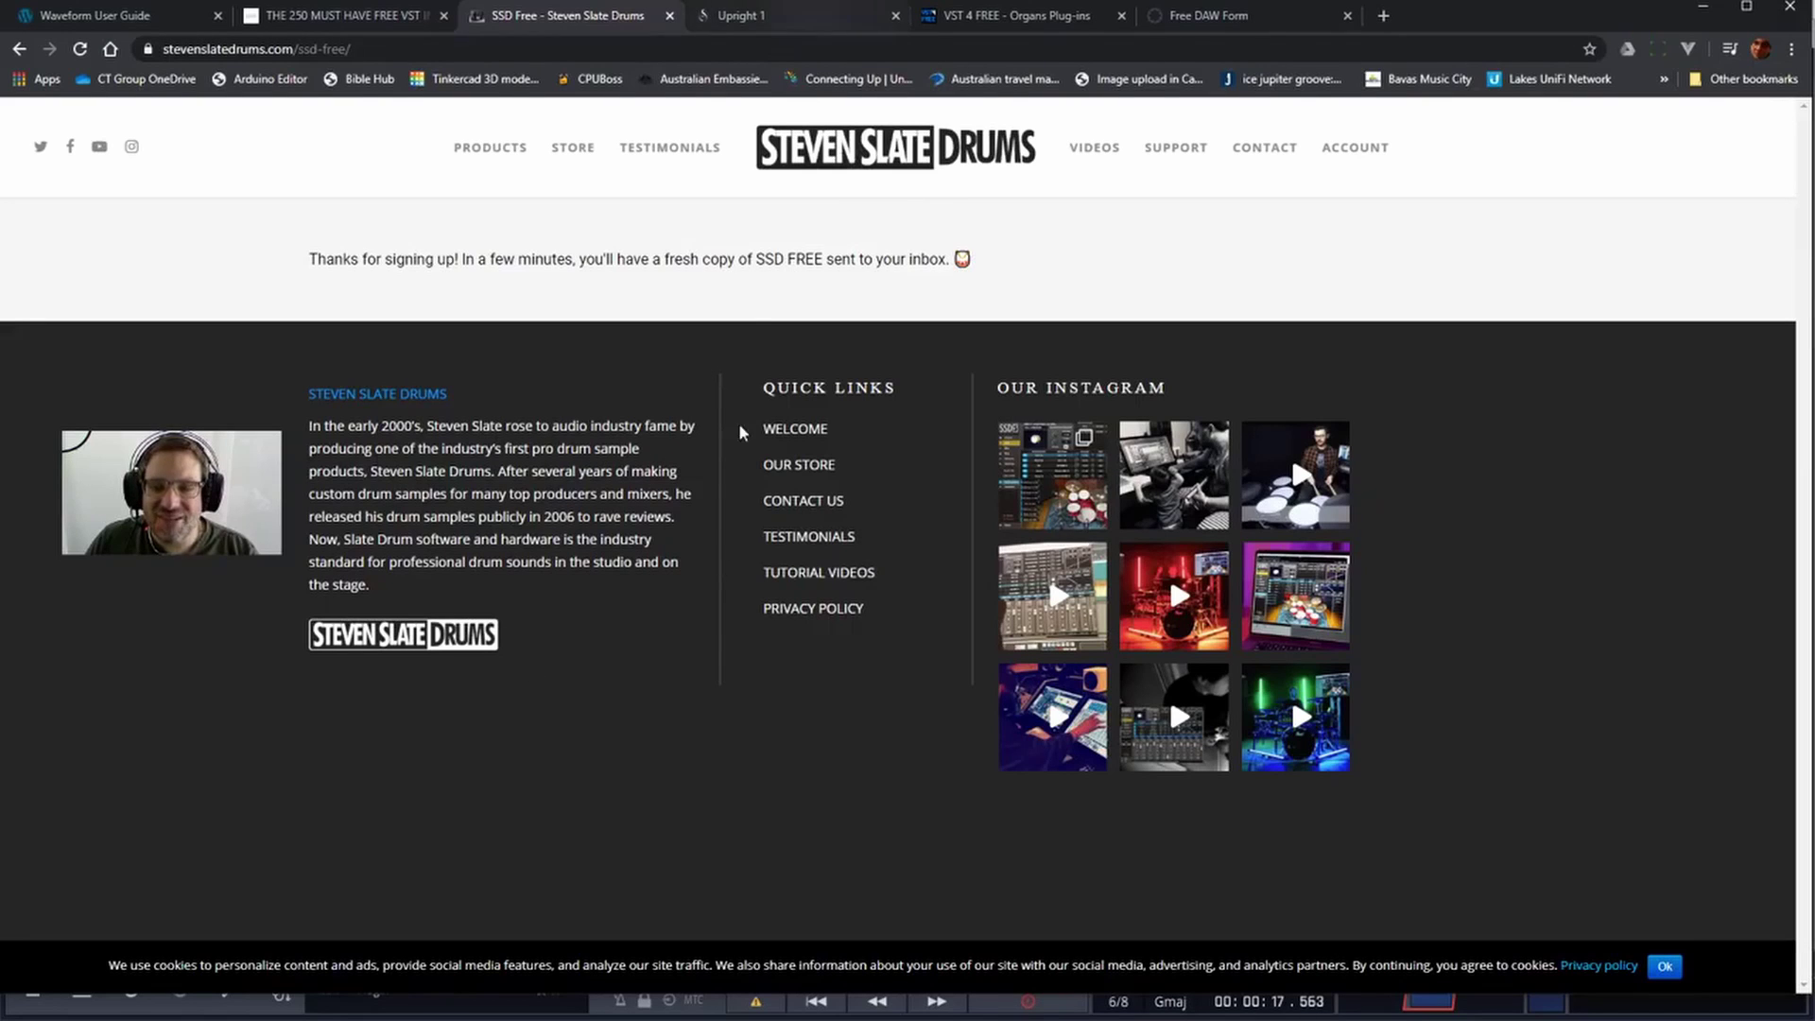
# - Switch back to Waveform, review the VST plugin paths in the File Locations settings, and return to the edit
pyautogui.click(453, 1008)
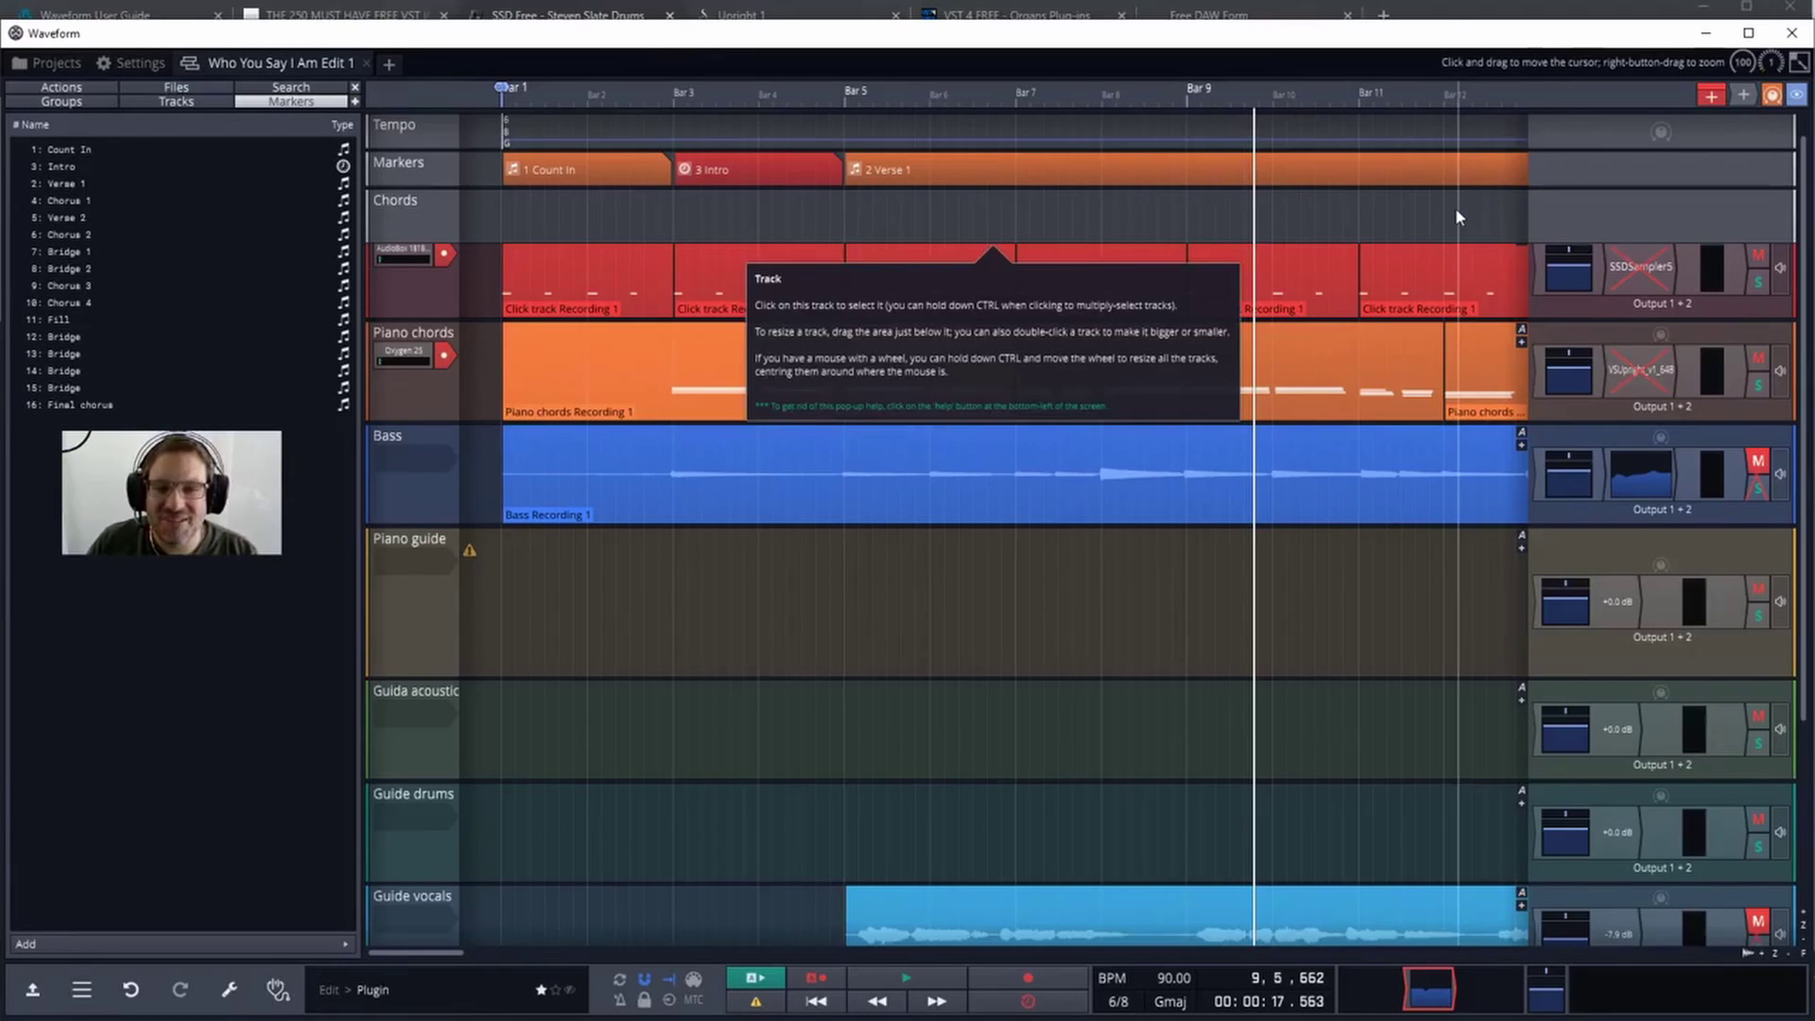
pyautogui.click(124, 65)
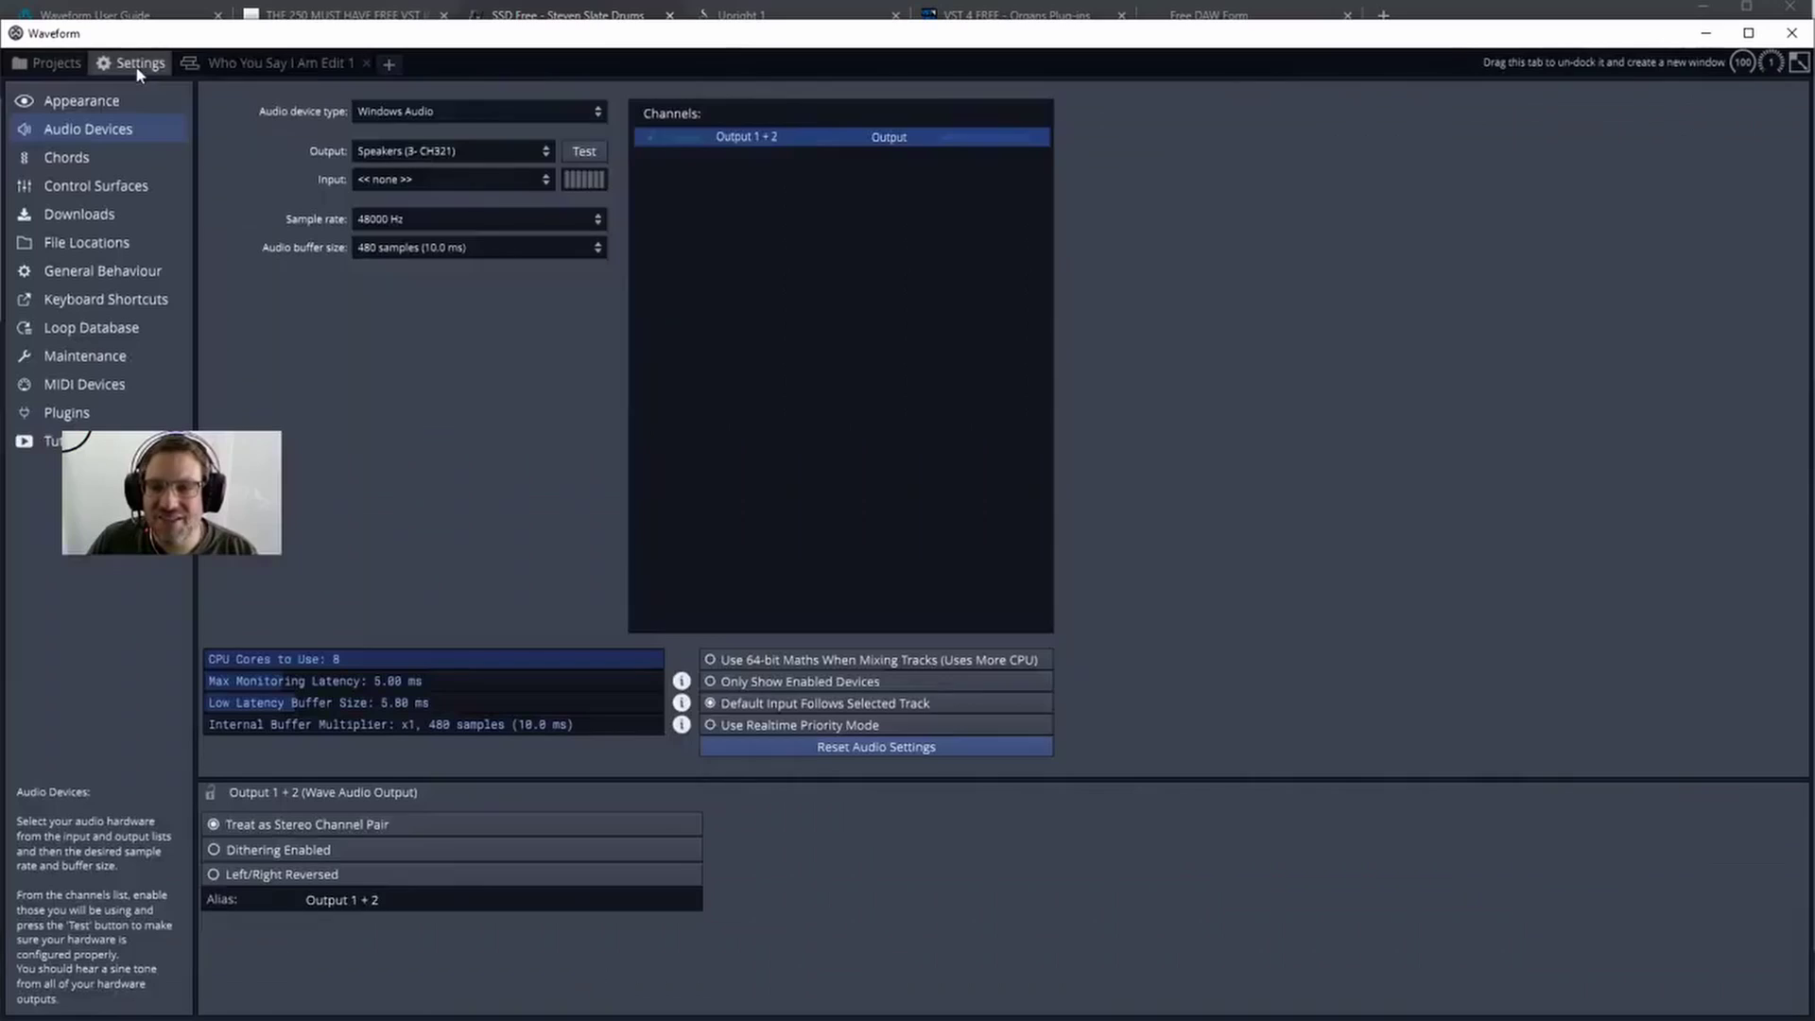
pyautogui.click(57, 246)
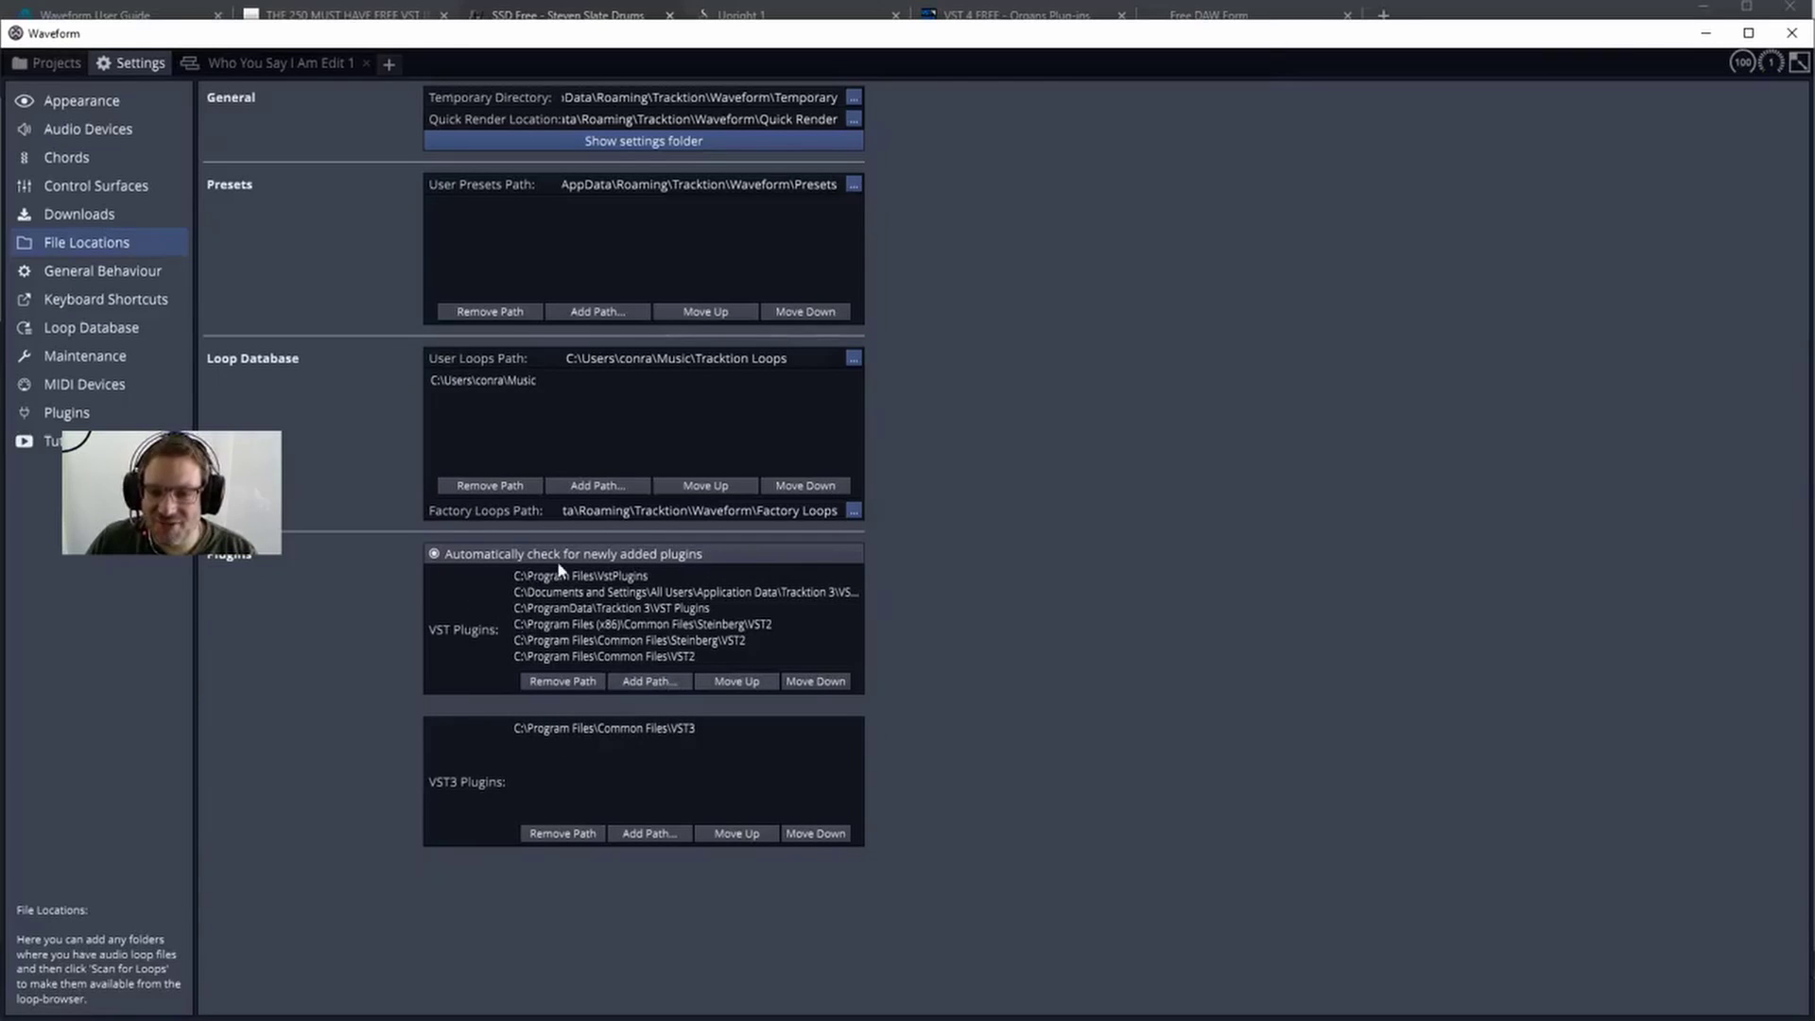
pyautogui.click(280, 71)
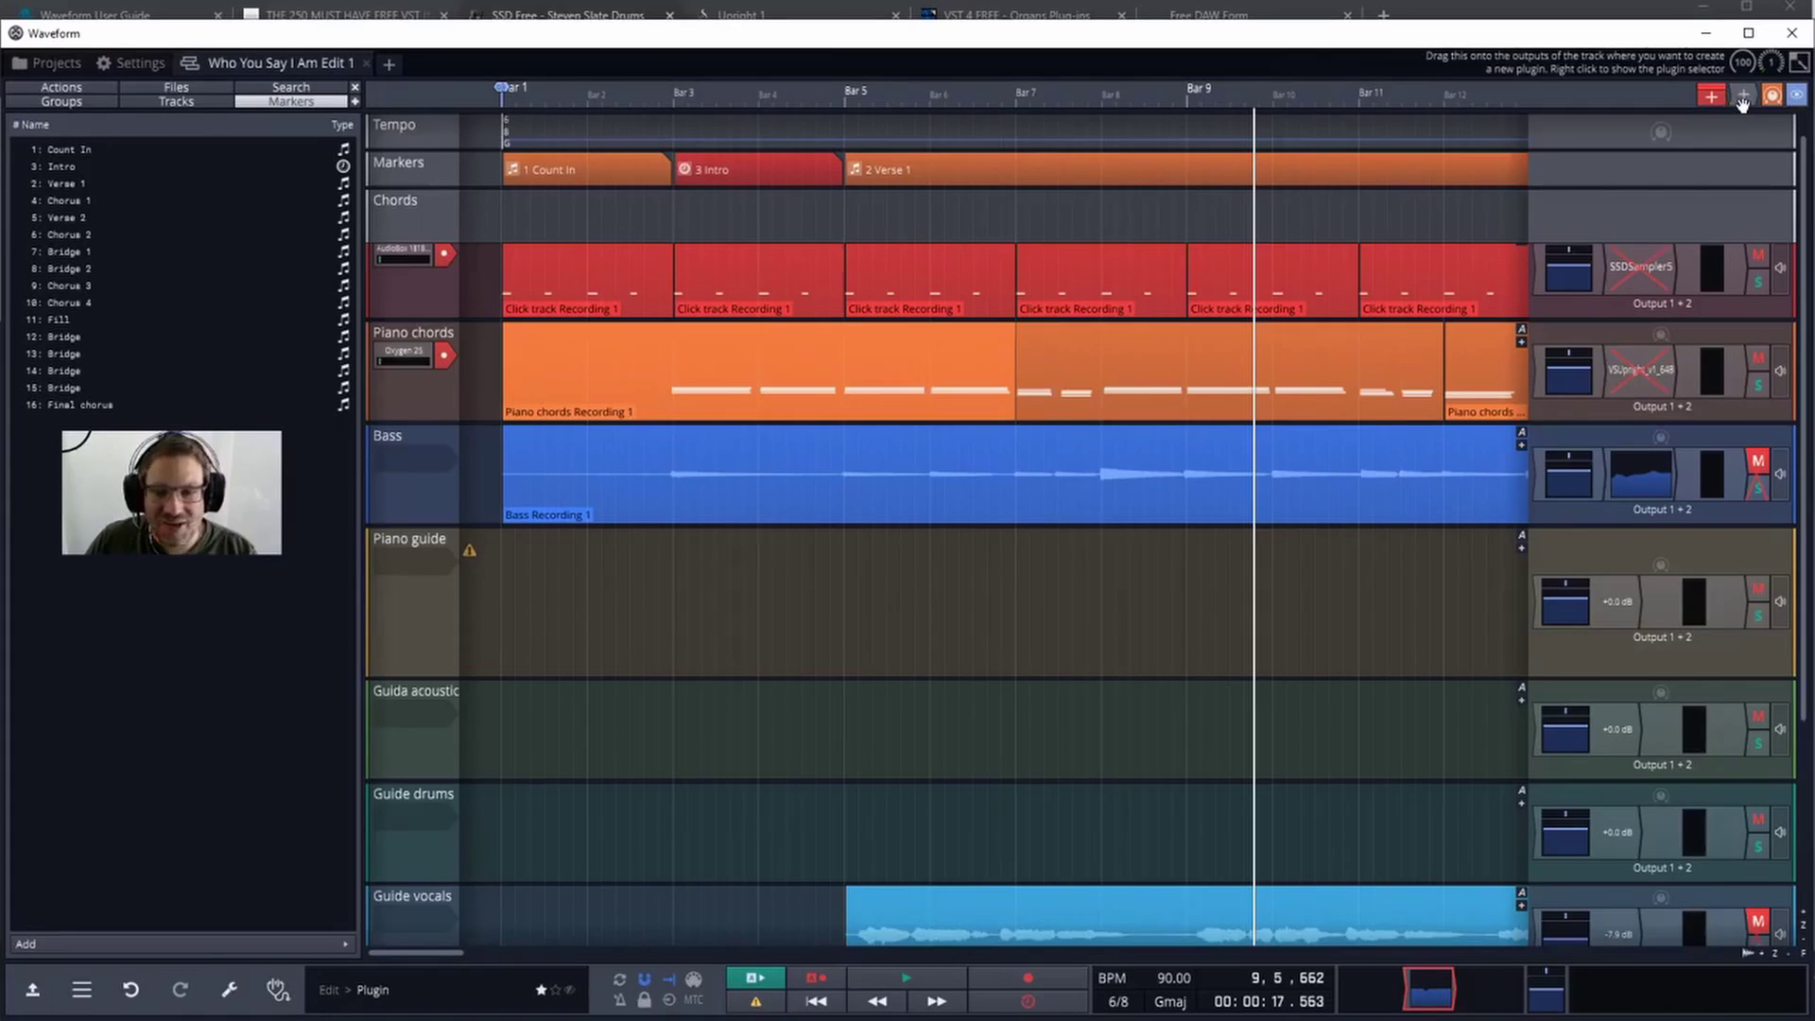
# - Add the VSUpright_v1_64B plugin from VstPlugins to the Piano guide track, try its keyboard, and close its window
pyautogui.moveTo(1738, 160)
pyautogui.mouseDown()
pyautogui.moveTo(1603, 552)
pyautogui.moveTo(1750, 133)
pyautogui.mouseUp()
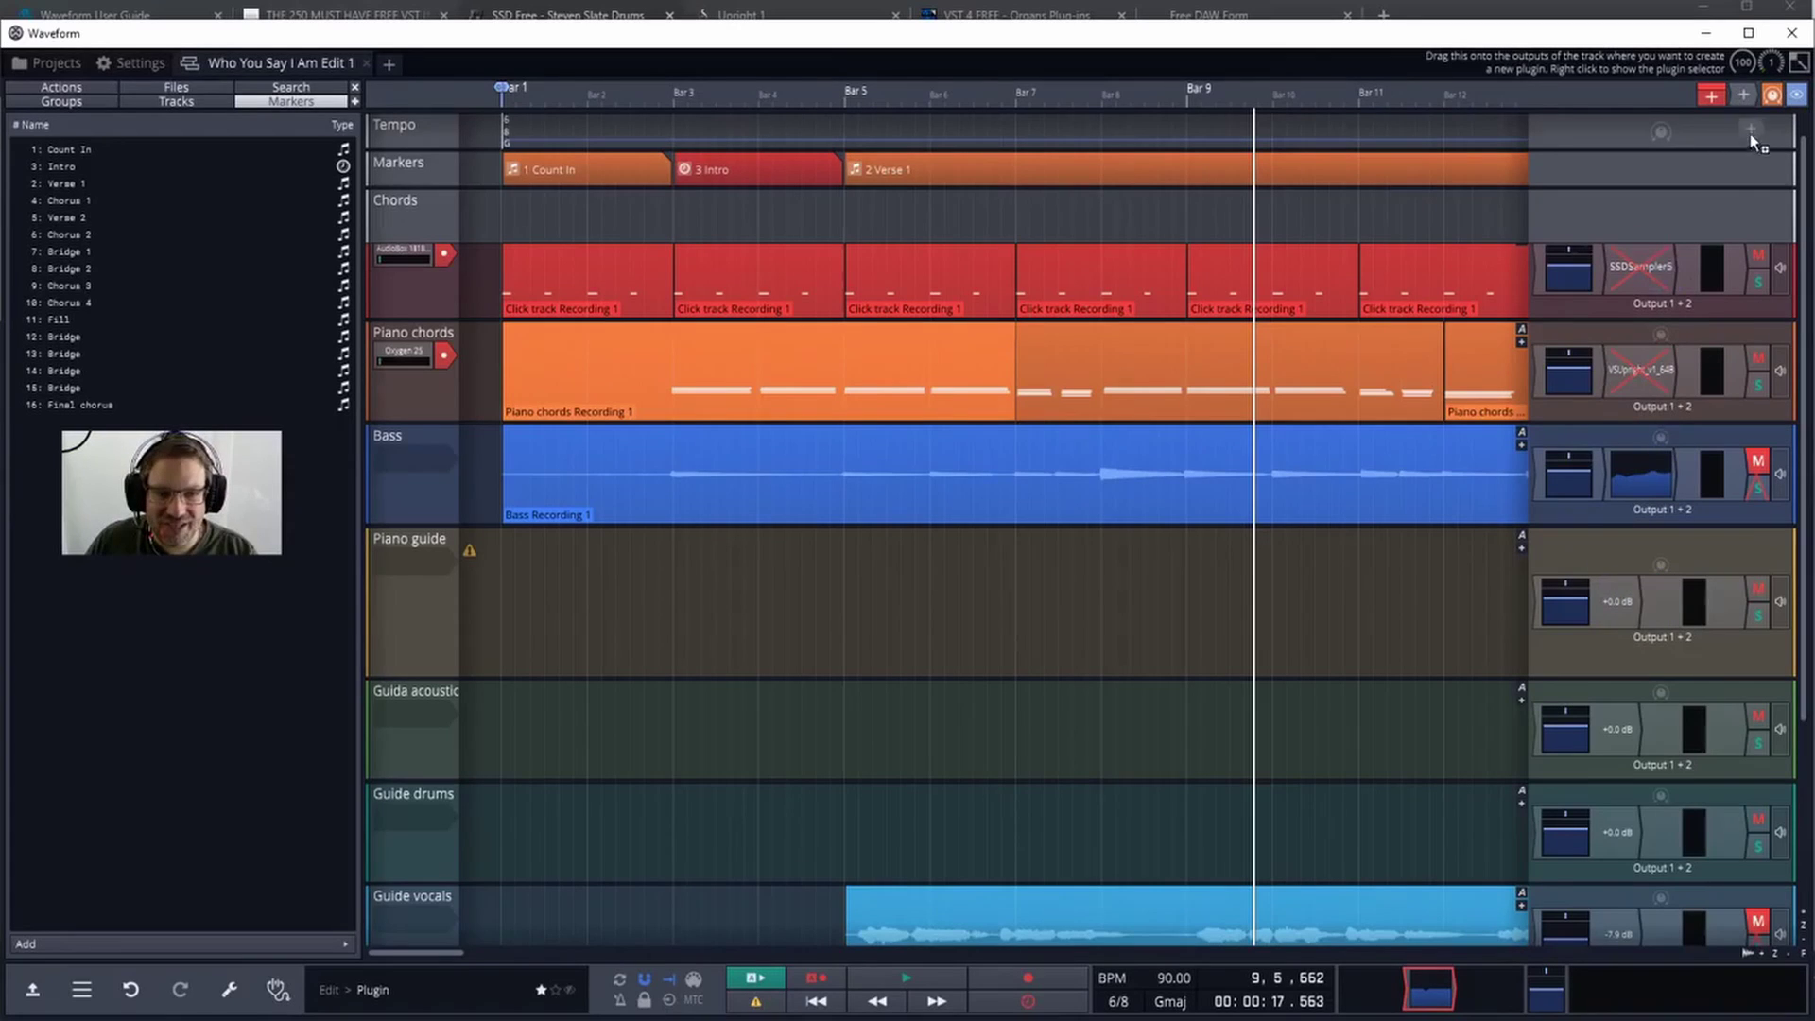
pyautogui.moveTo(1673, 301); pyautogui.dragTo(1586, 613)
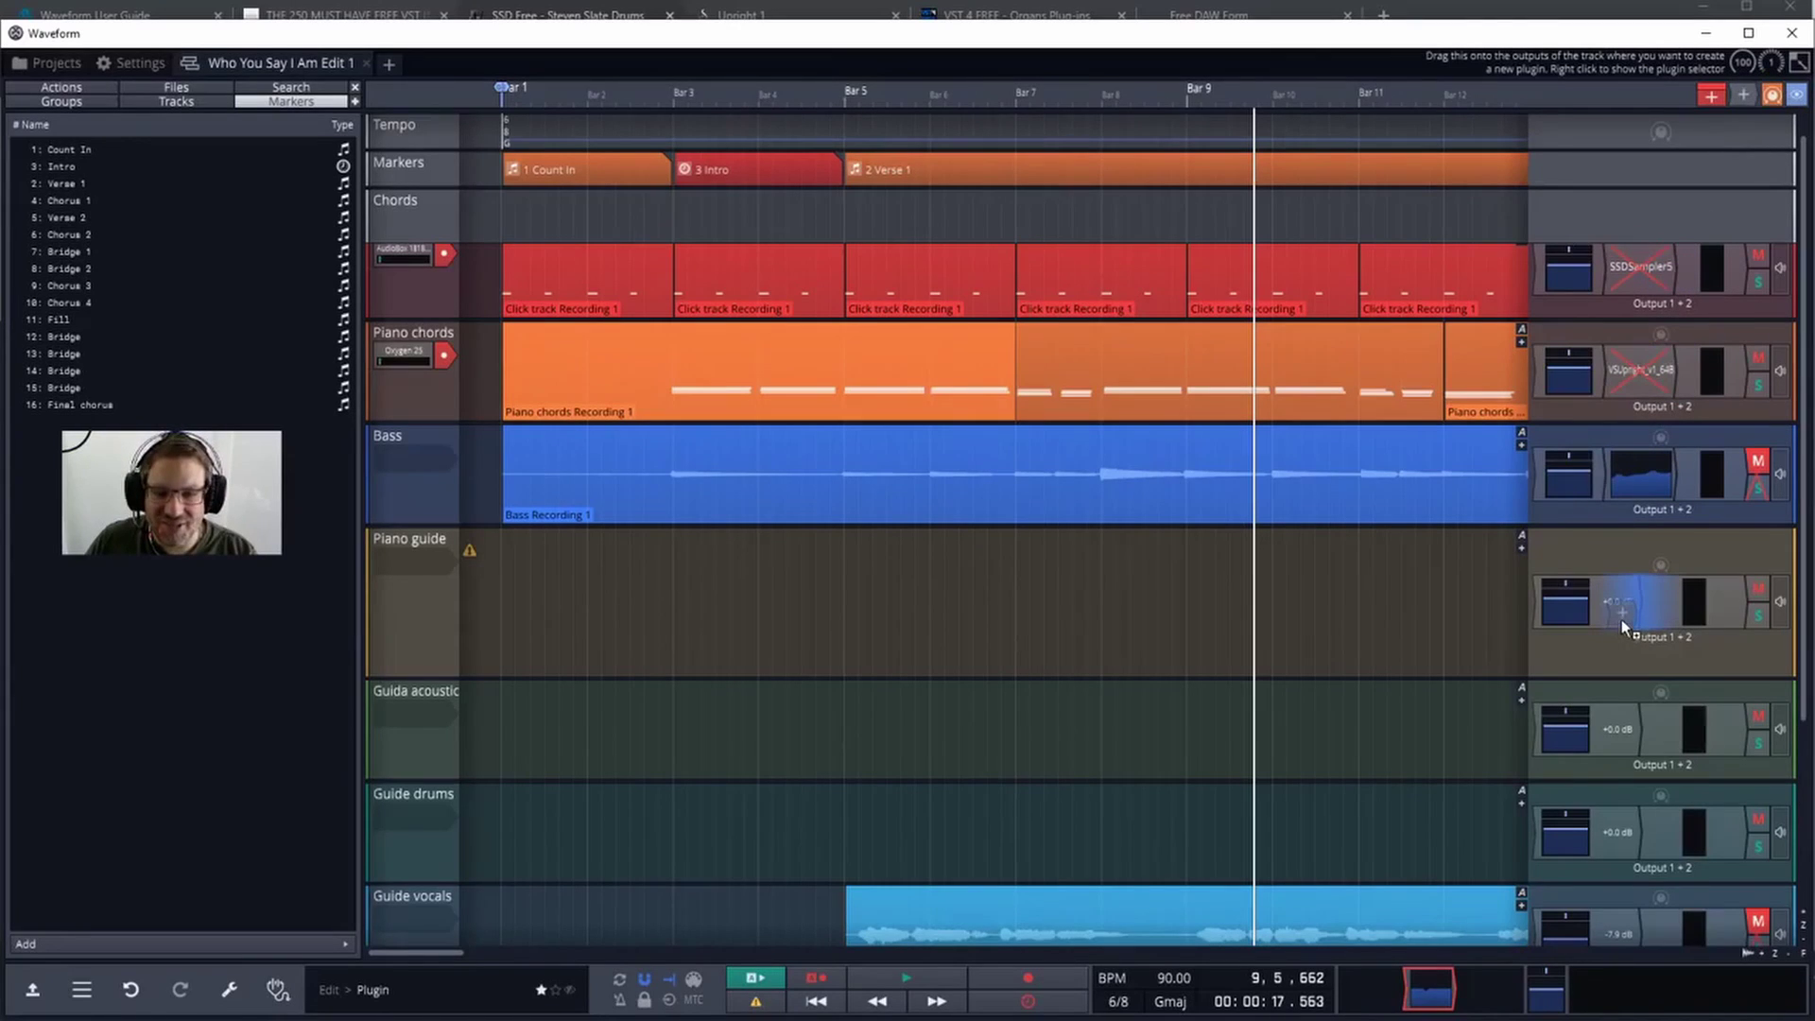
pyautogui.moveTo(1654, 605); pyautogui.dragTo(1656, 606)
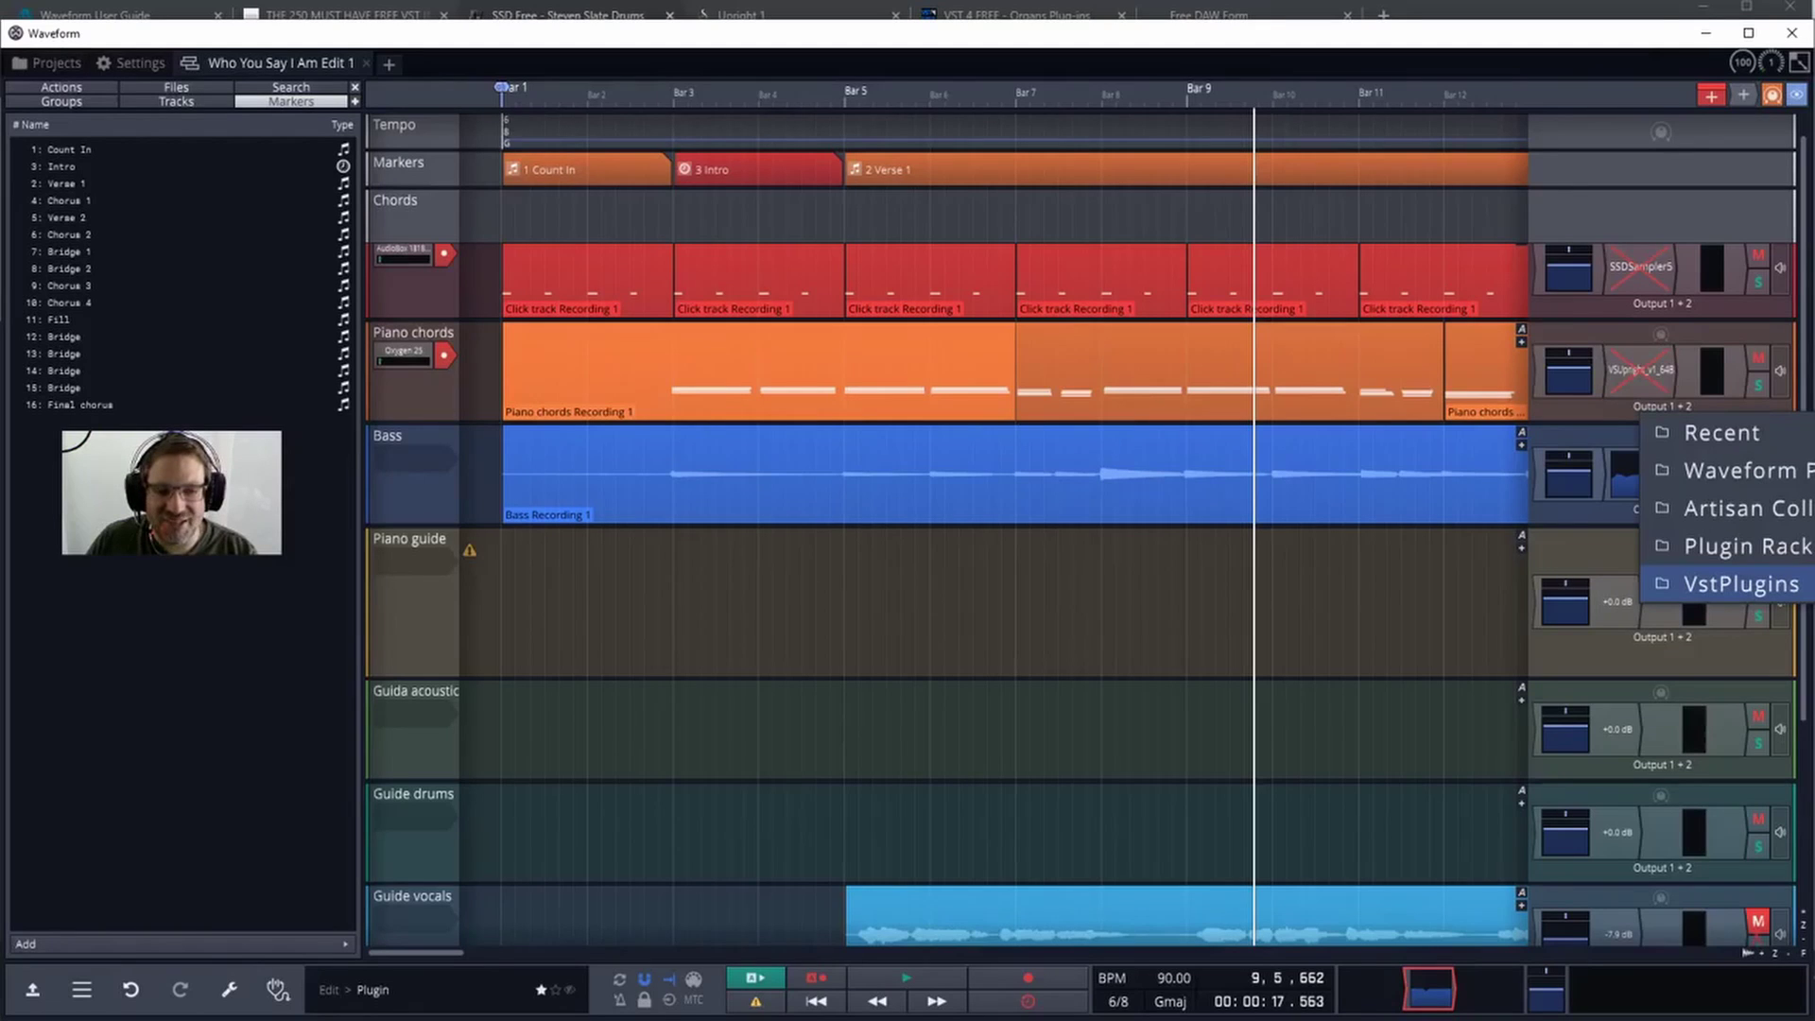
pyautogui.click(1811, 584)
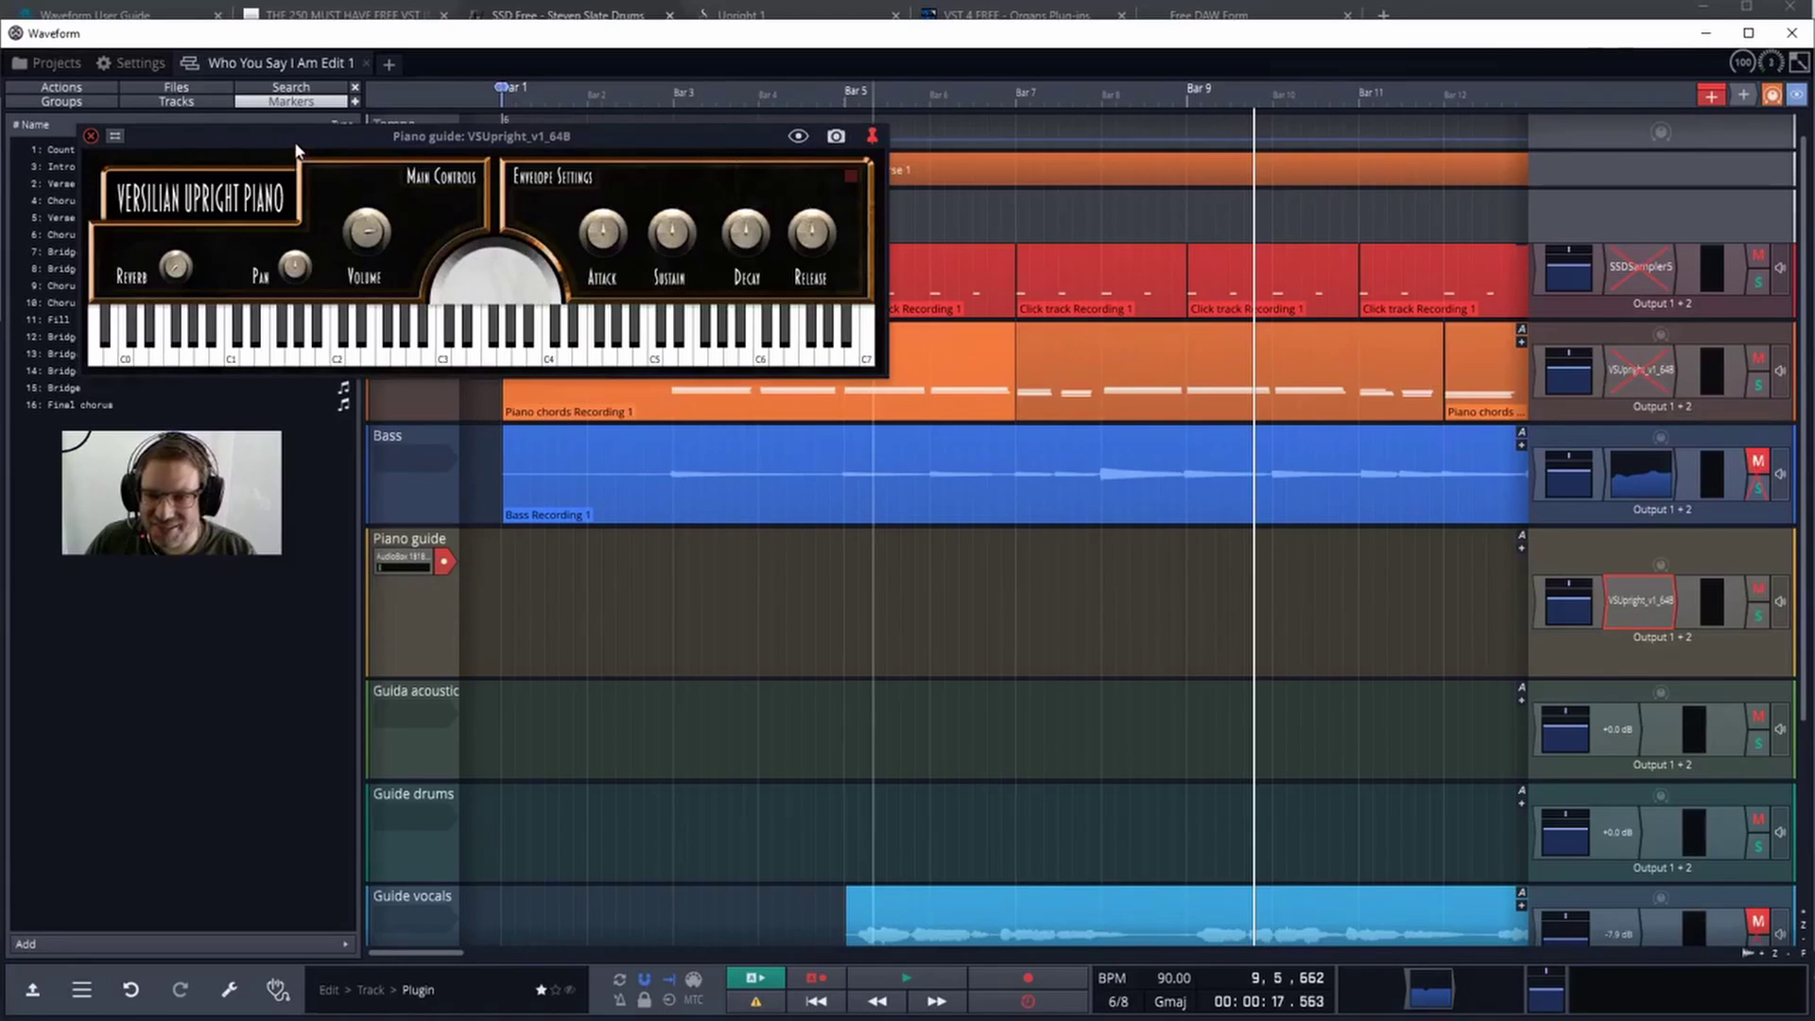
pyautogui.click(161, 321)
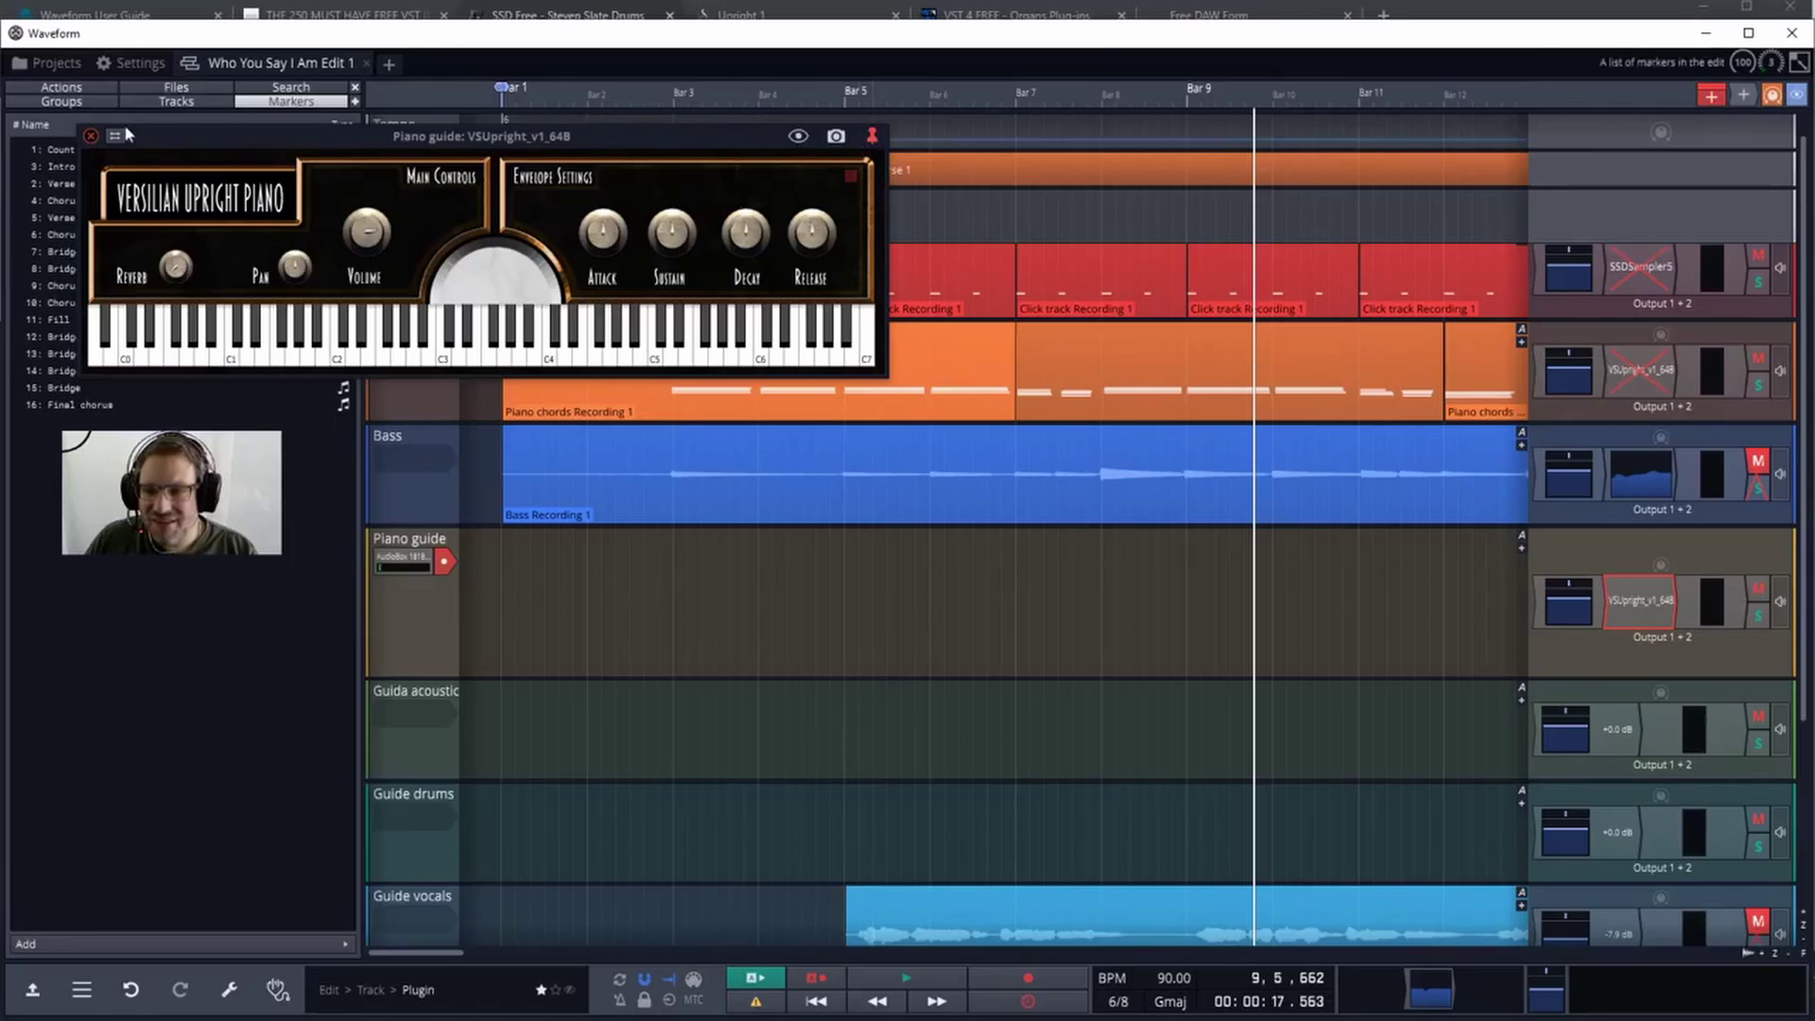
pyautogui.click(90, 135)
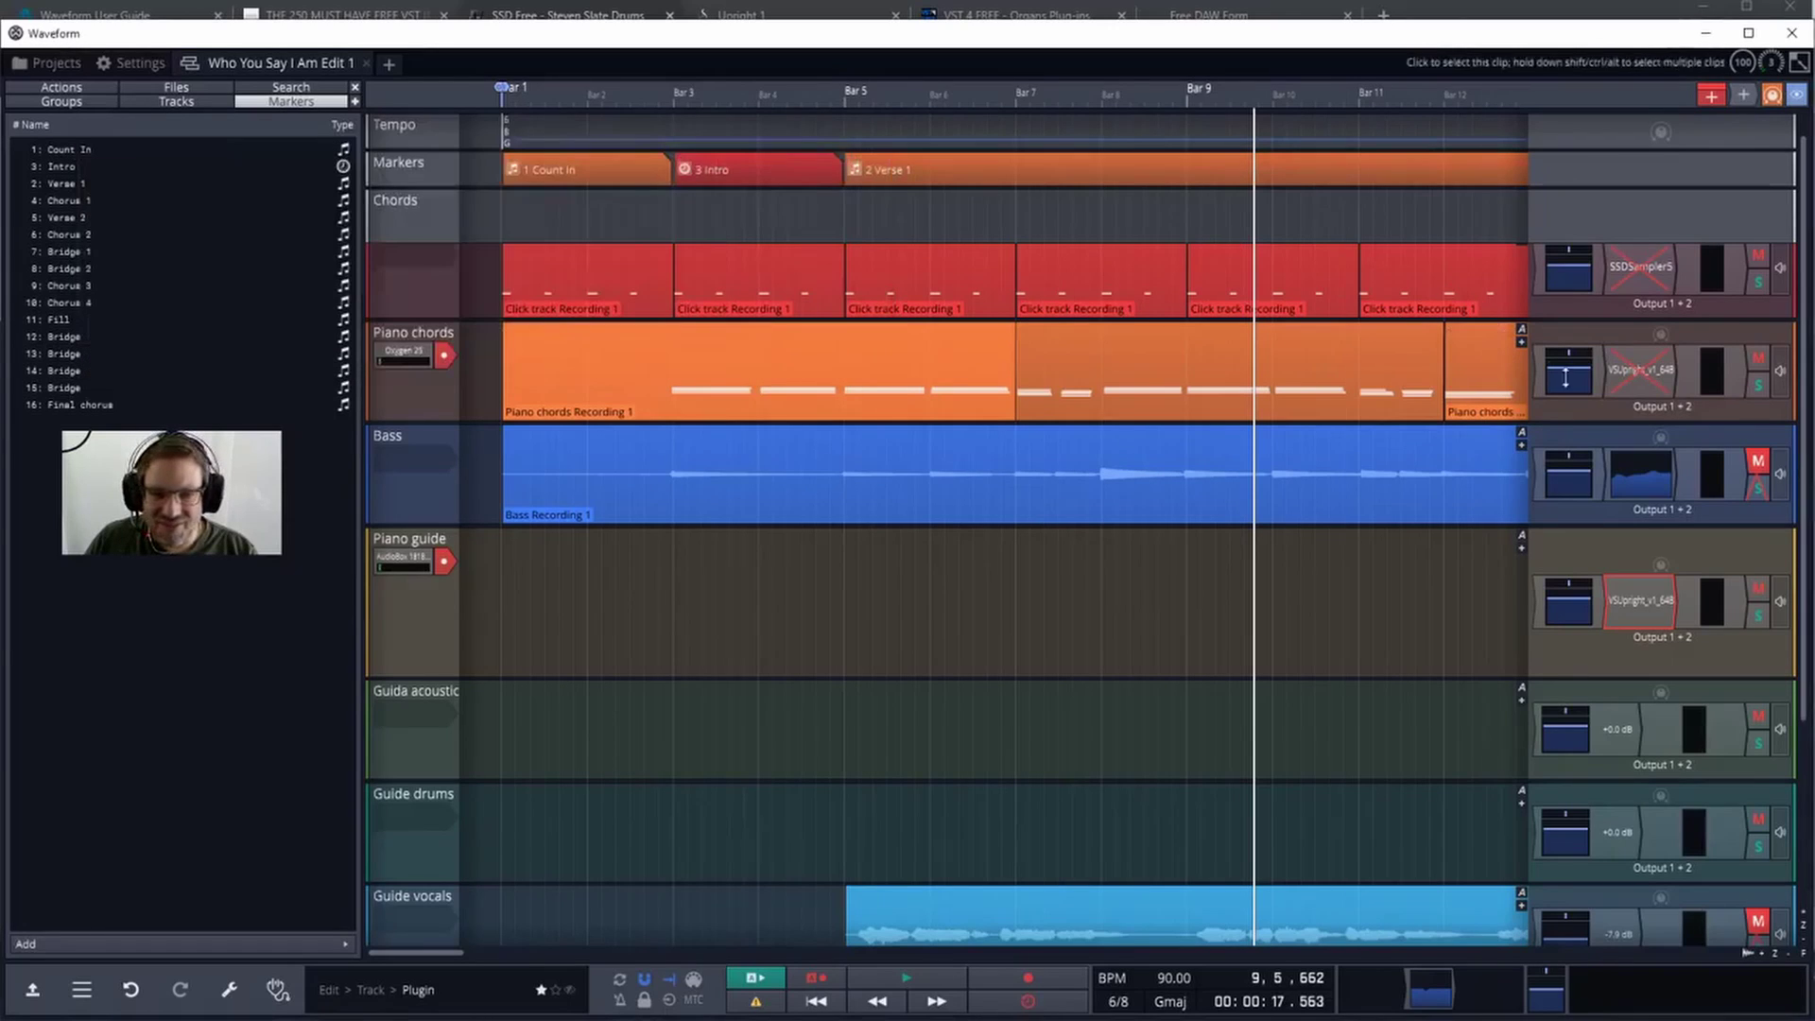
# - Enable the VSUpright_v1_64B plugin on the Piano chords track and the SSDSampler5 plugin on the Click track
pyautogui.rightClick(1607, 390)
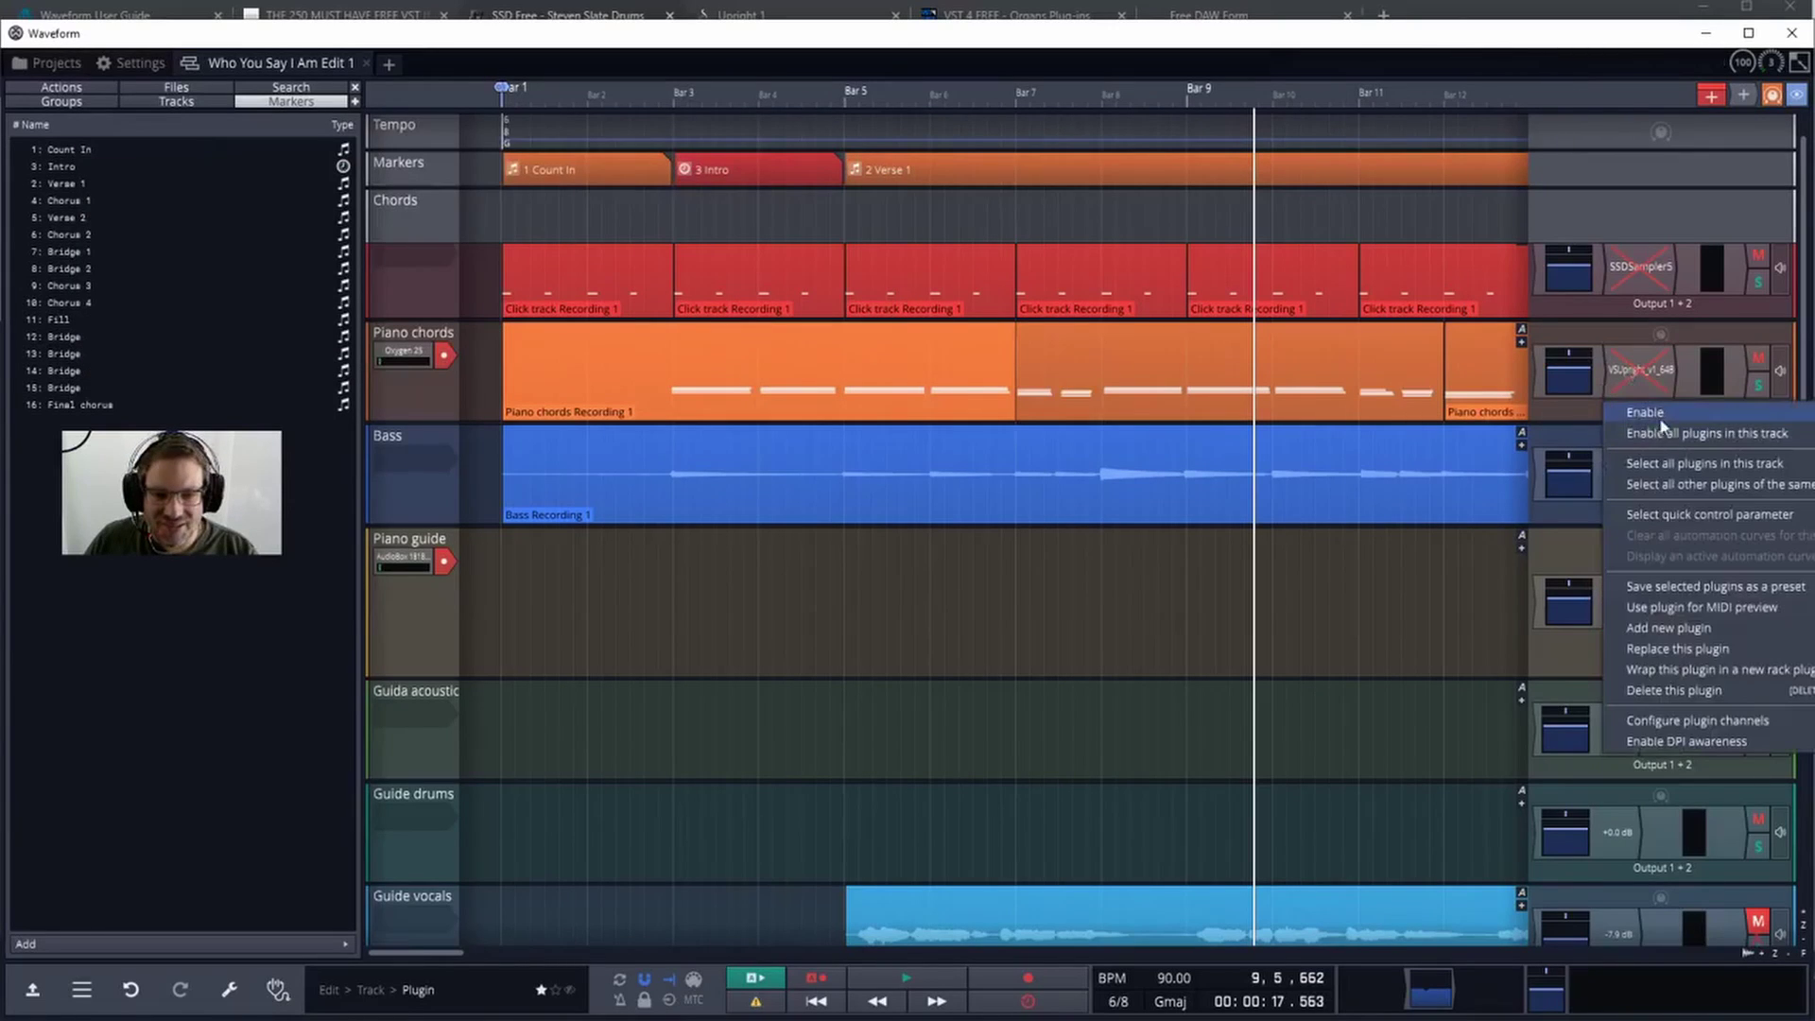
pyautogui.click(1655, 416)
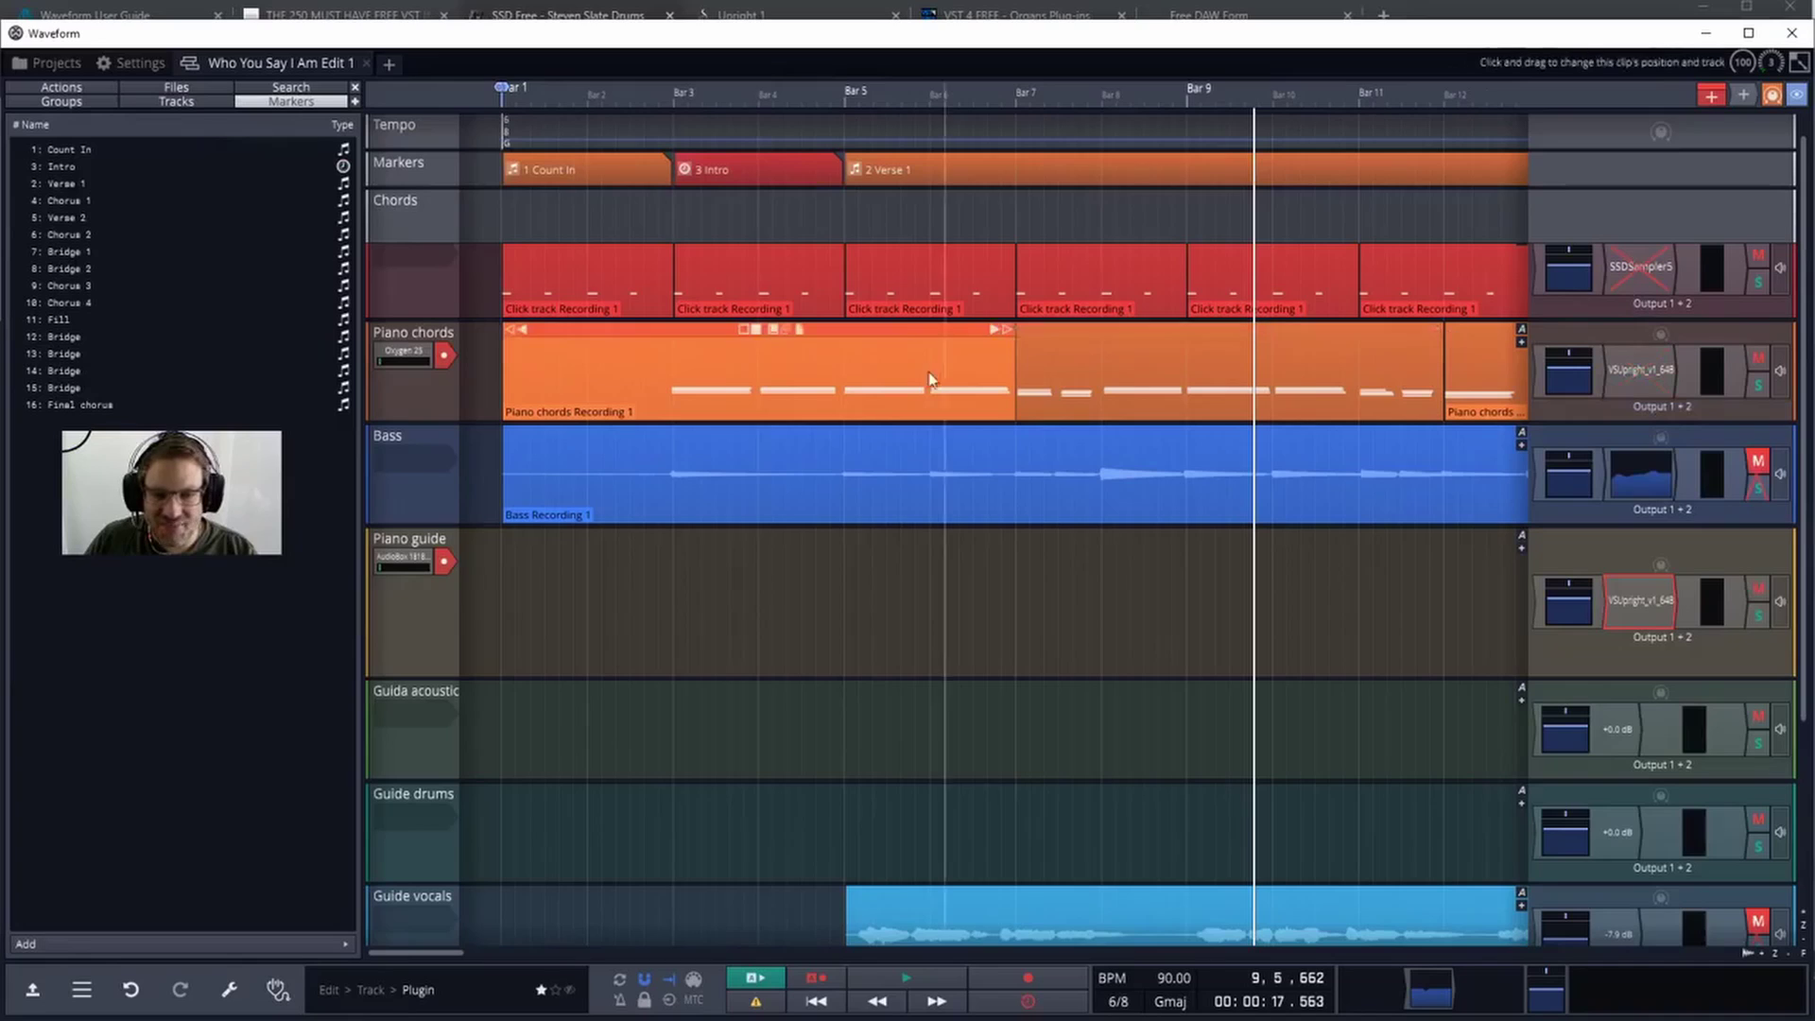
pyautogui.rightClick(1661, 275)
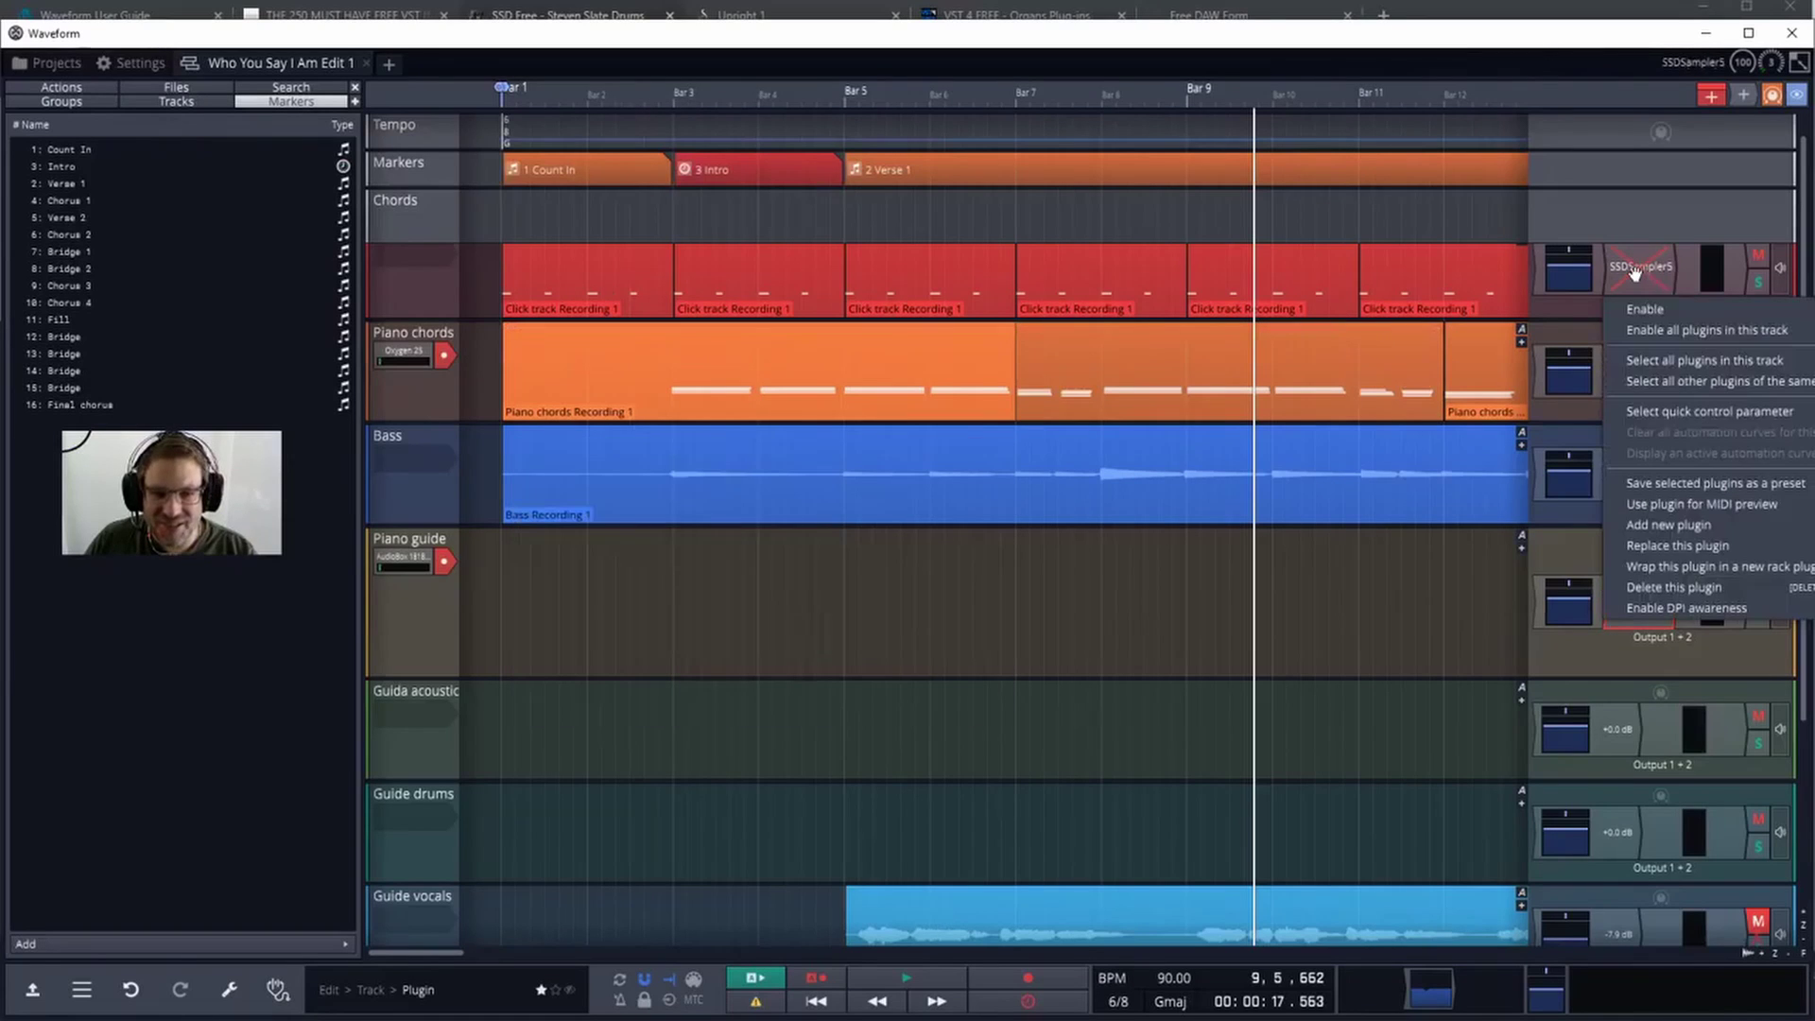
pyautogui.click(1670, 314)
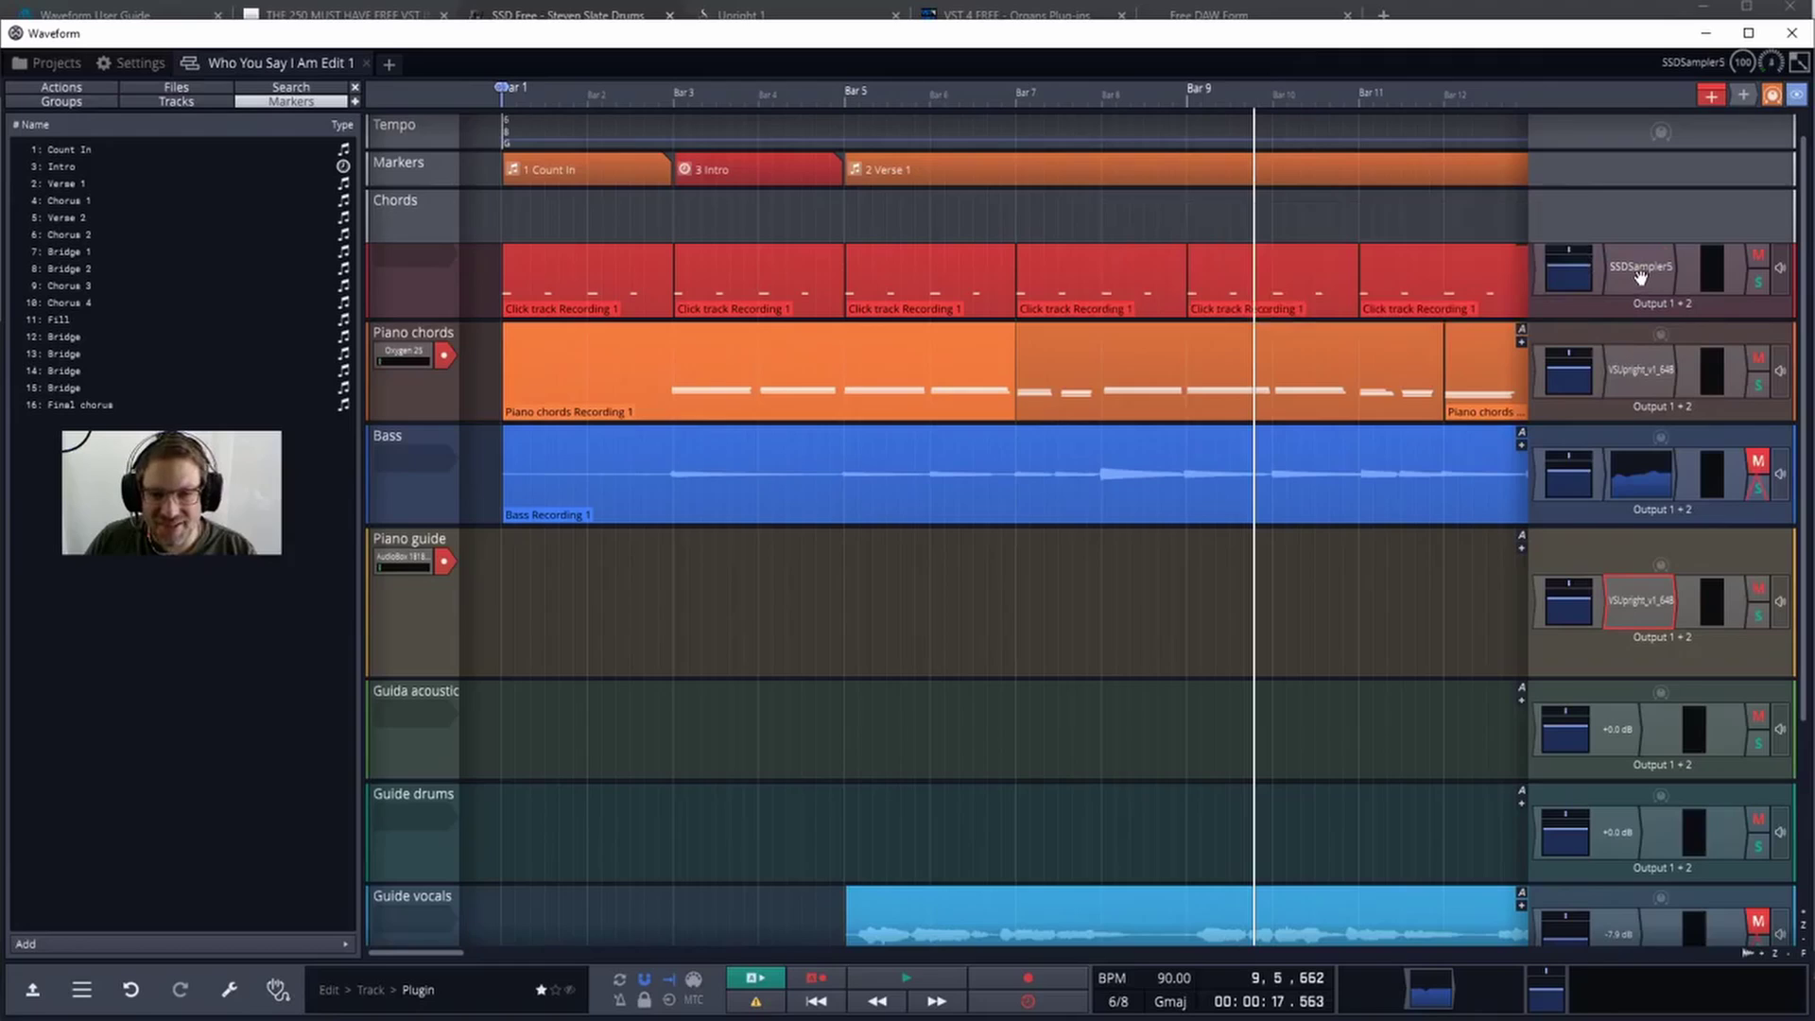
# - Open the Click track's SSDSampler5 interface, bring it fully into view to examine its drum kit, and close it
pyautogui.doubleClick(1642, 269)
pyautogui.click(1617, 280)
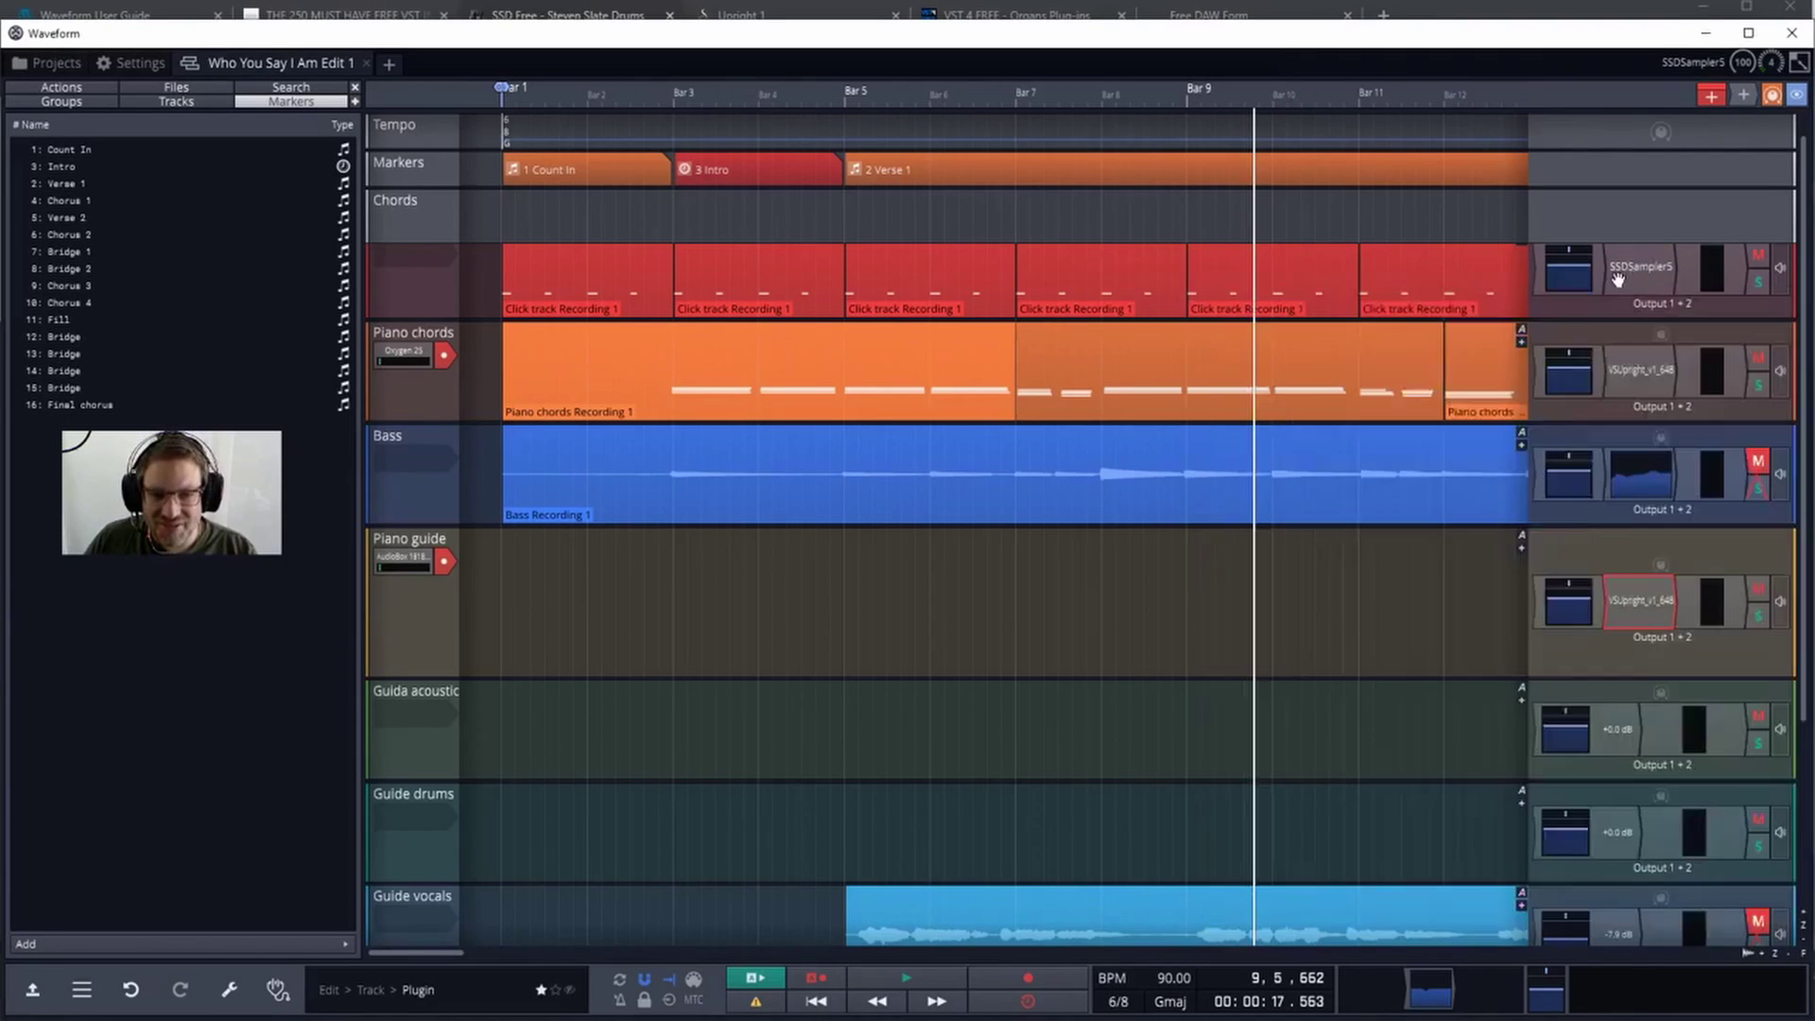
pyautogui.click(1618, 280)
pyautogui.doubleClick(1634, 282)
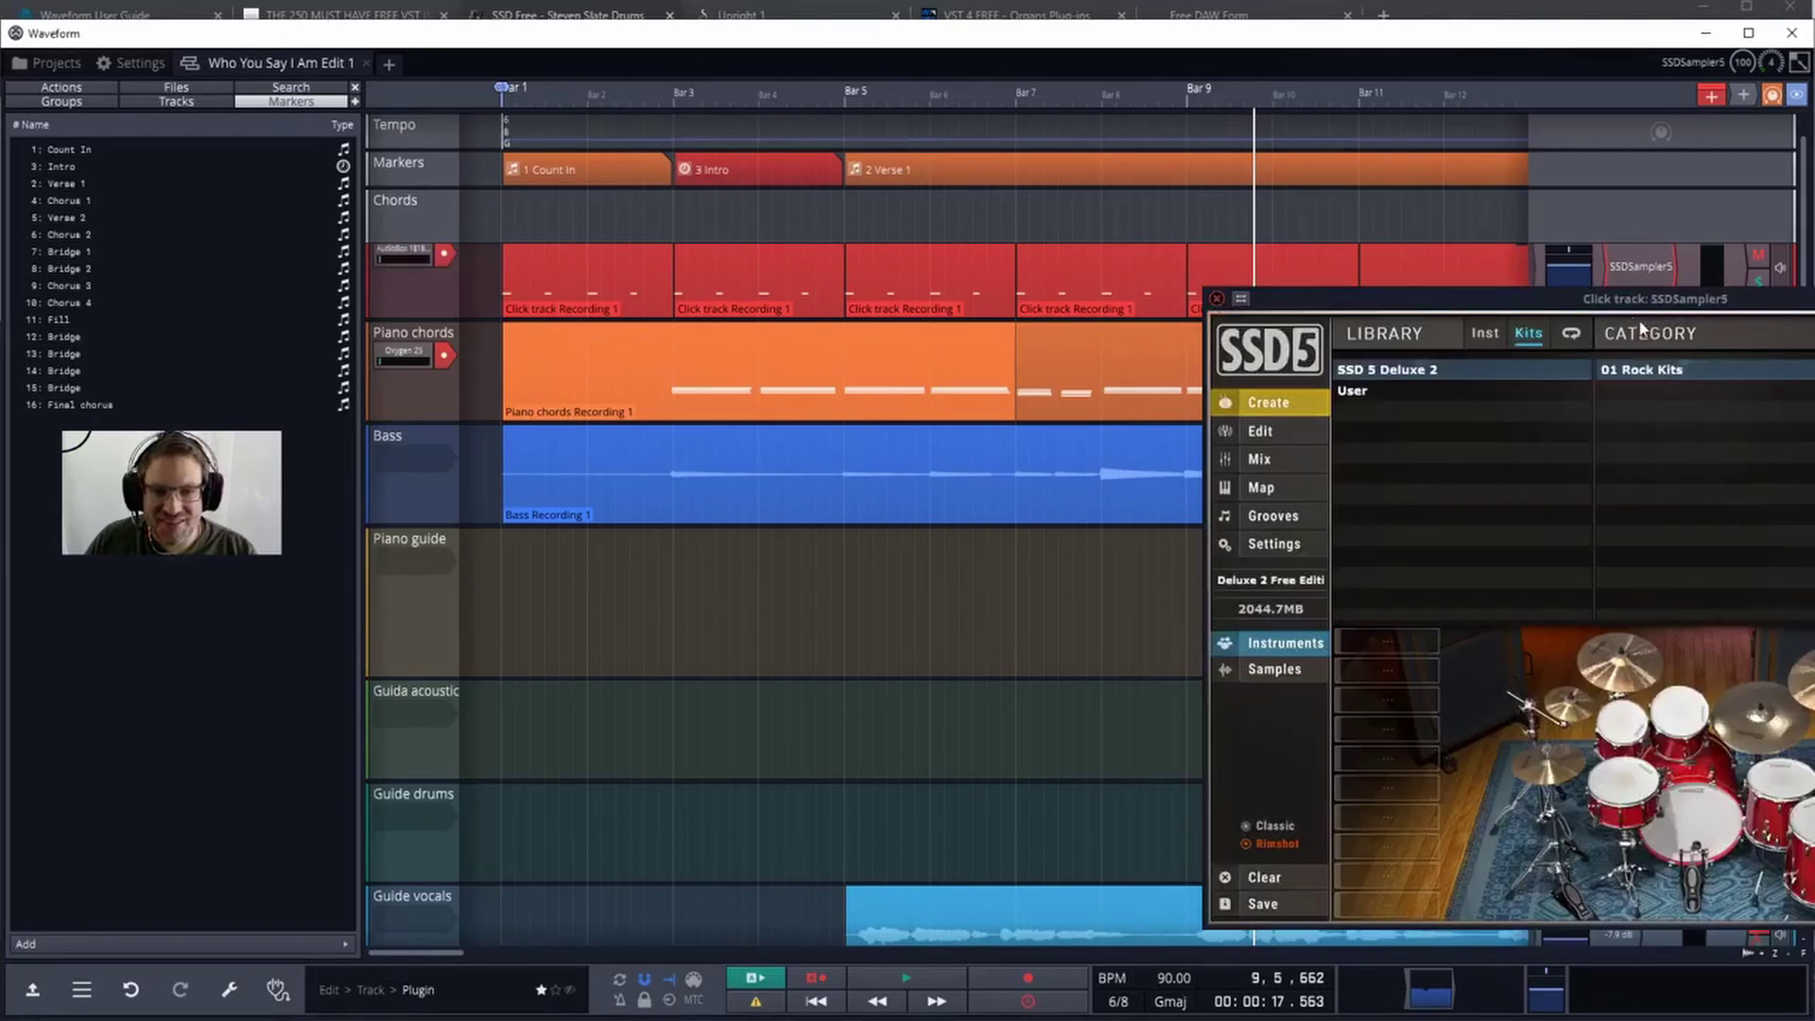
pyautogui.moveTo(1649, 305); pyautogui.dragTo(1015, 238)
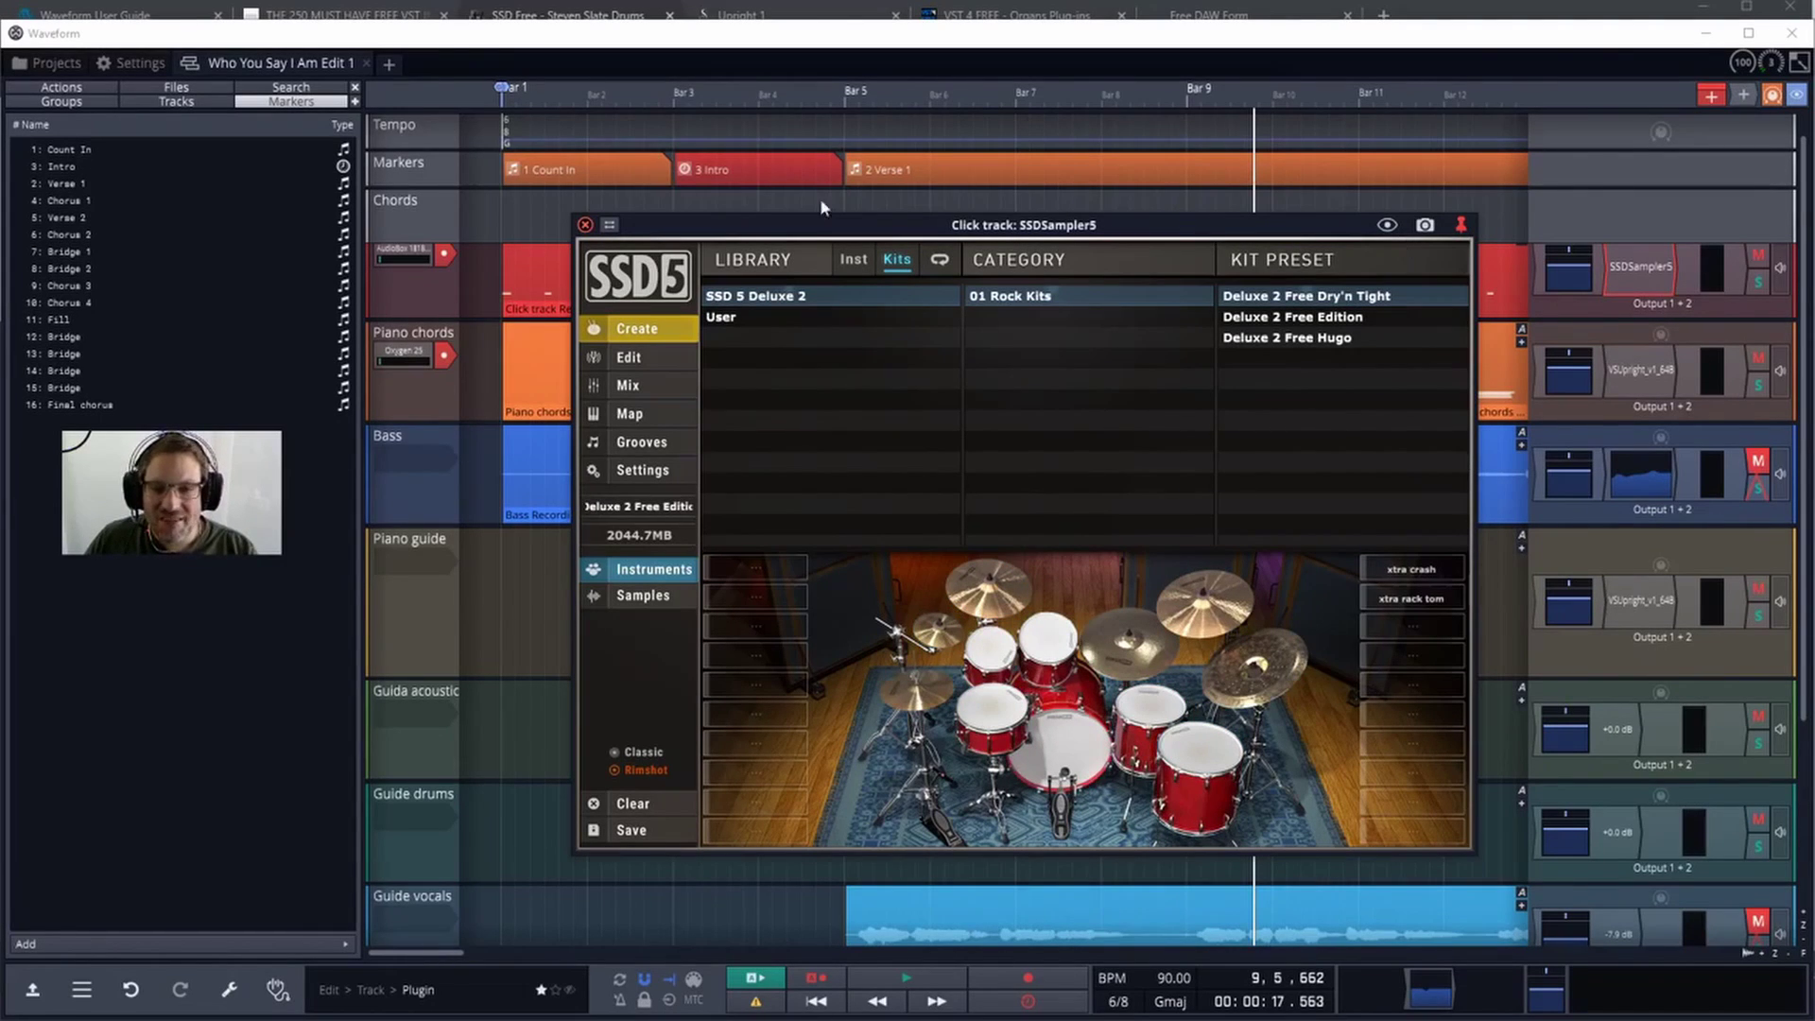
pyautogui.click(585, 225)
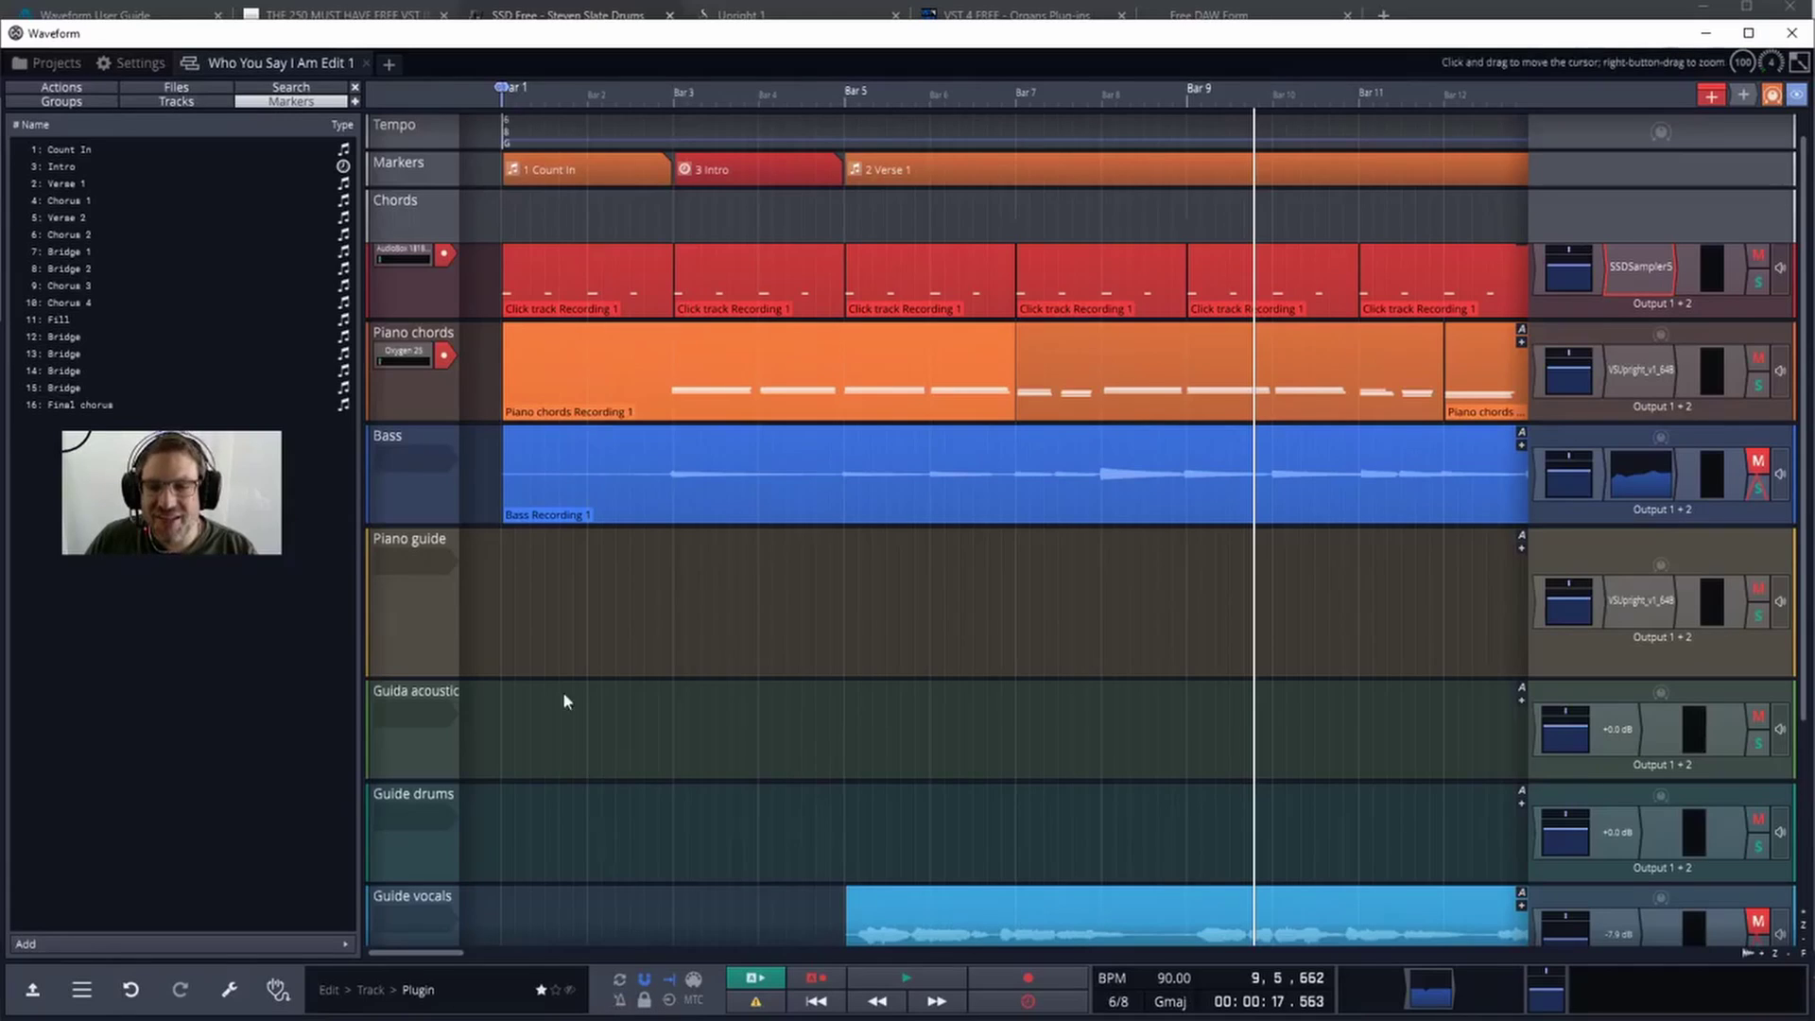
# - Place the playback cursor at the start of bar 2 in the first Click track clip
pyautogui.click(533, 252)
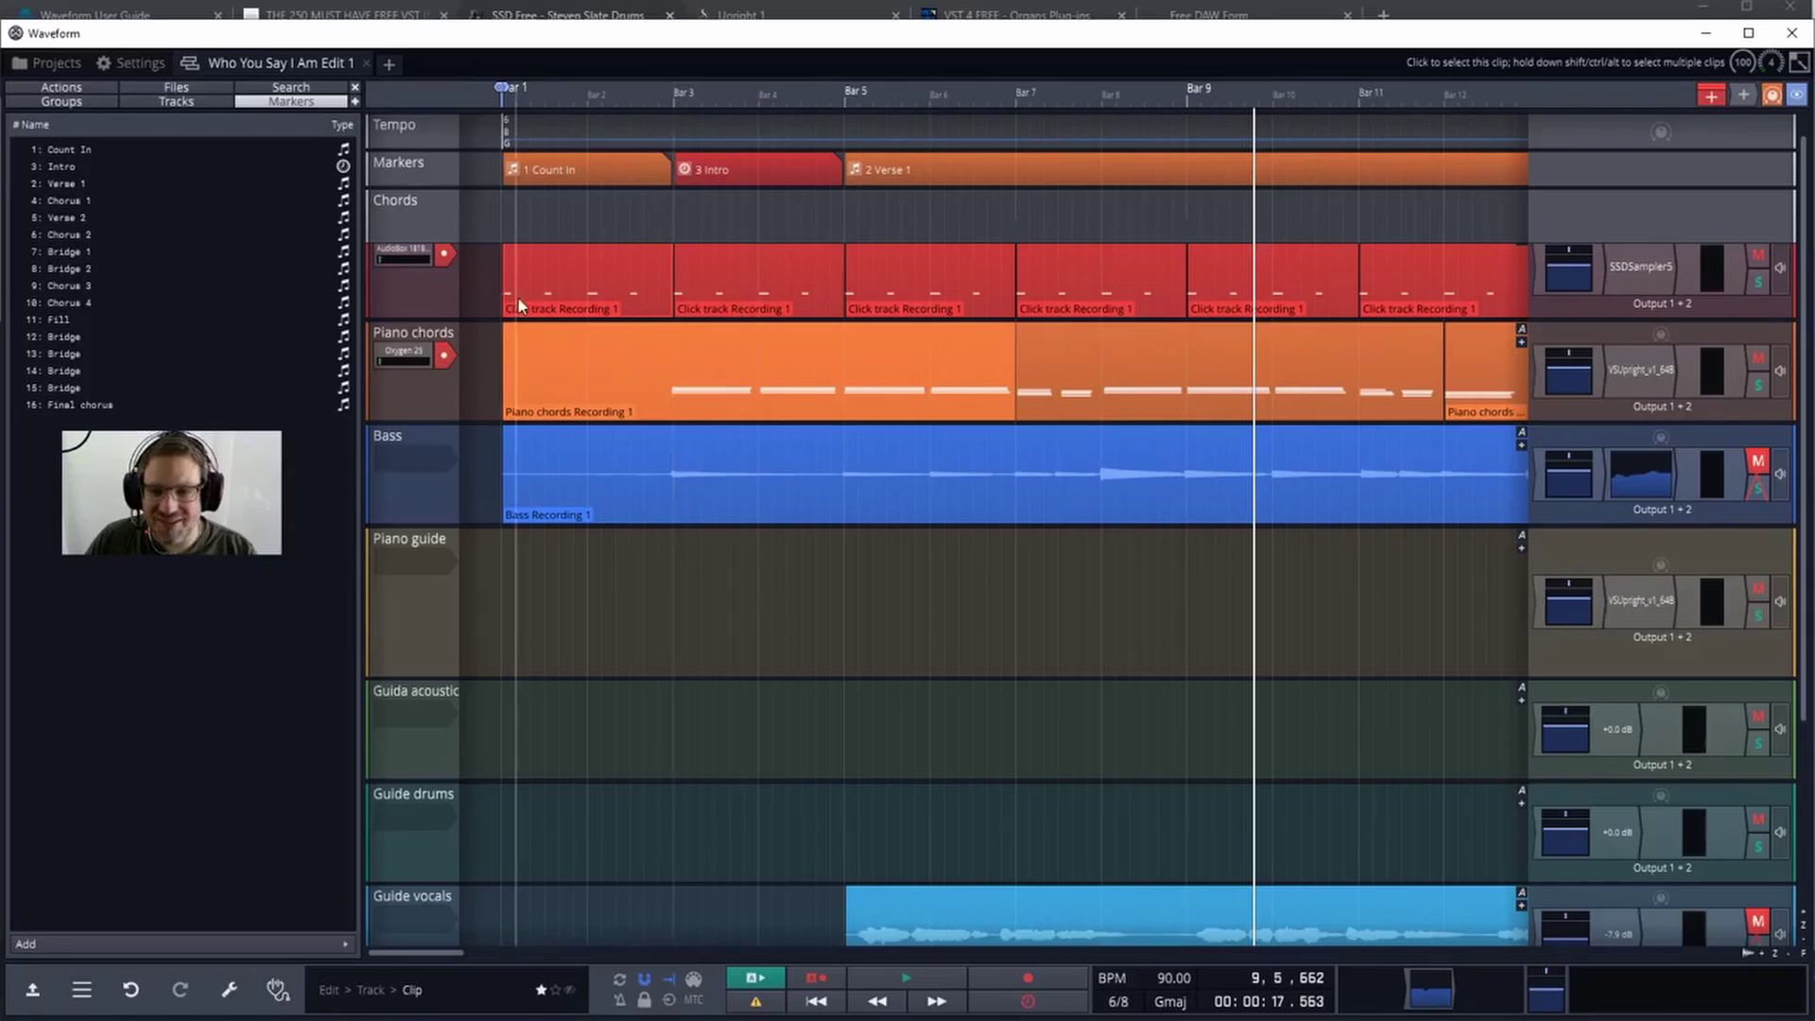
pyautogui.moveTo(518, 300)
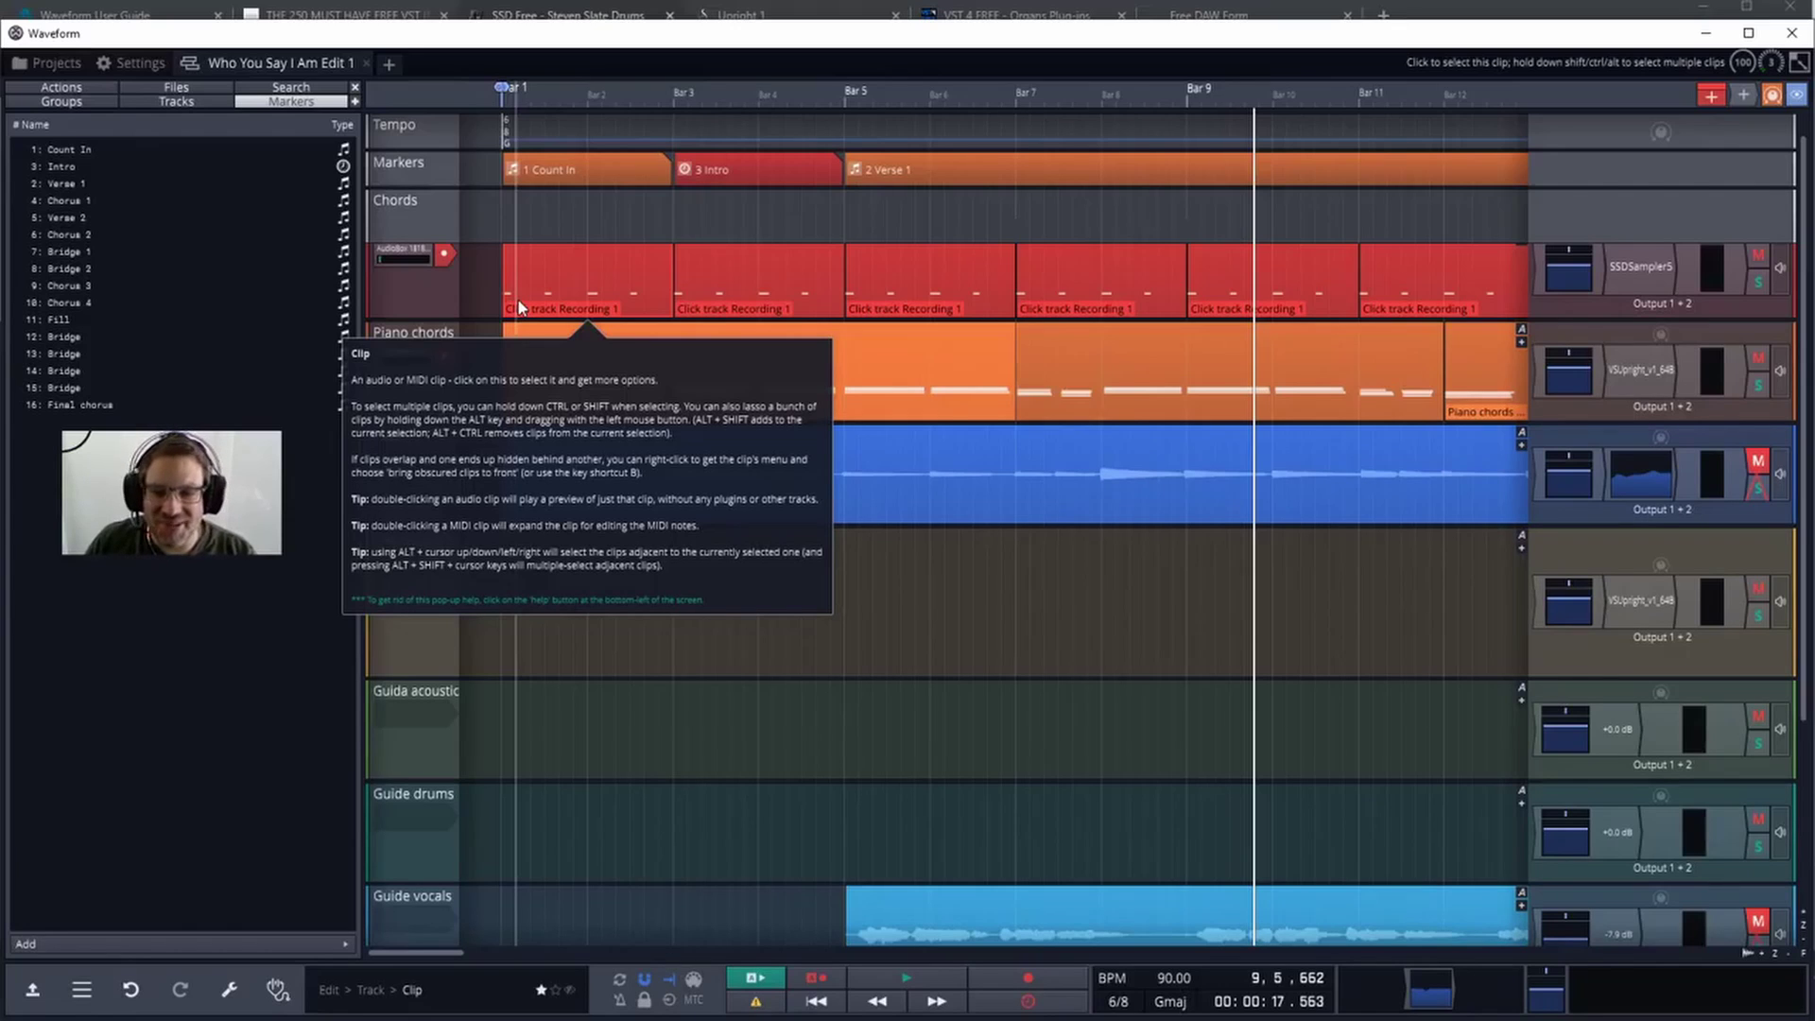
pyautogui.click(559, 268)
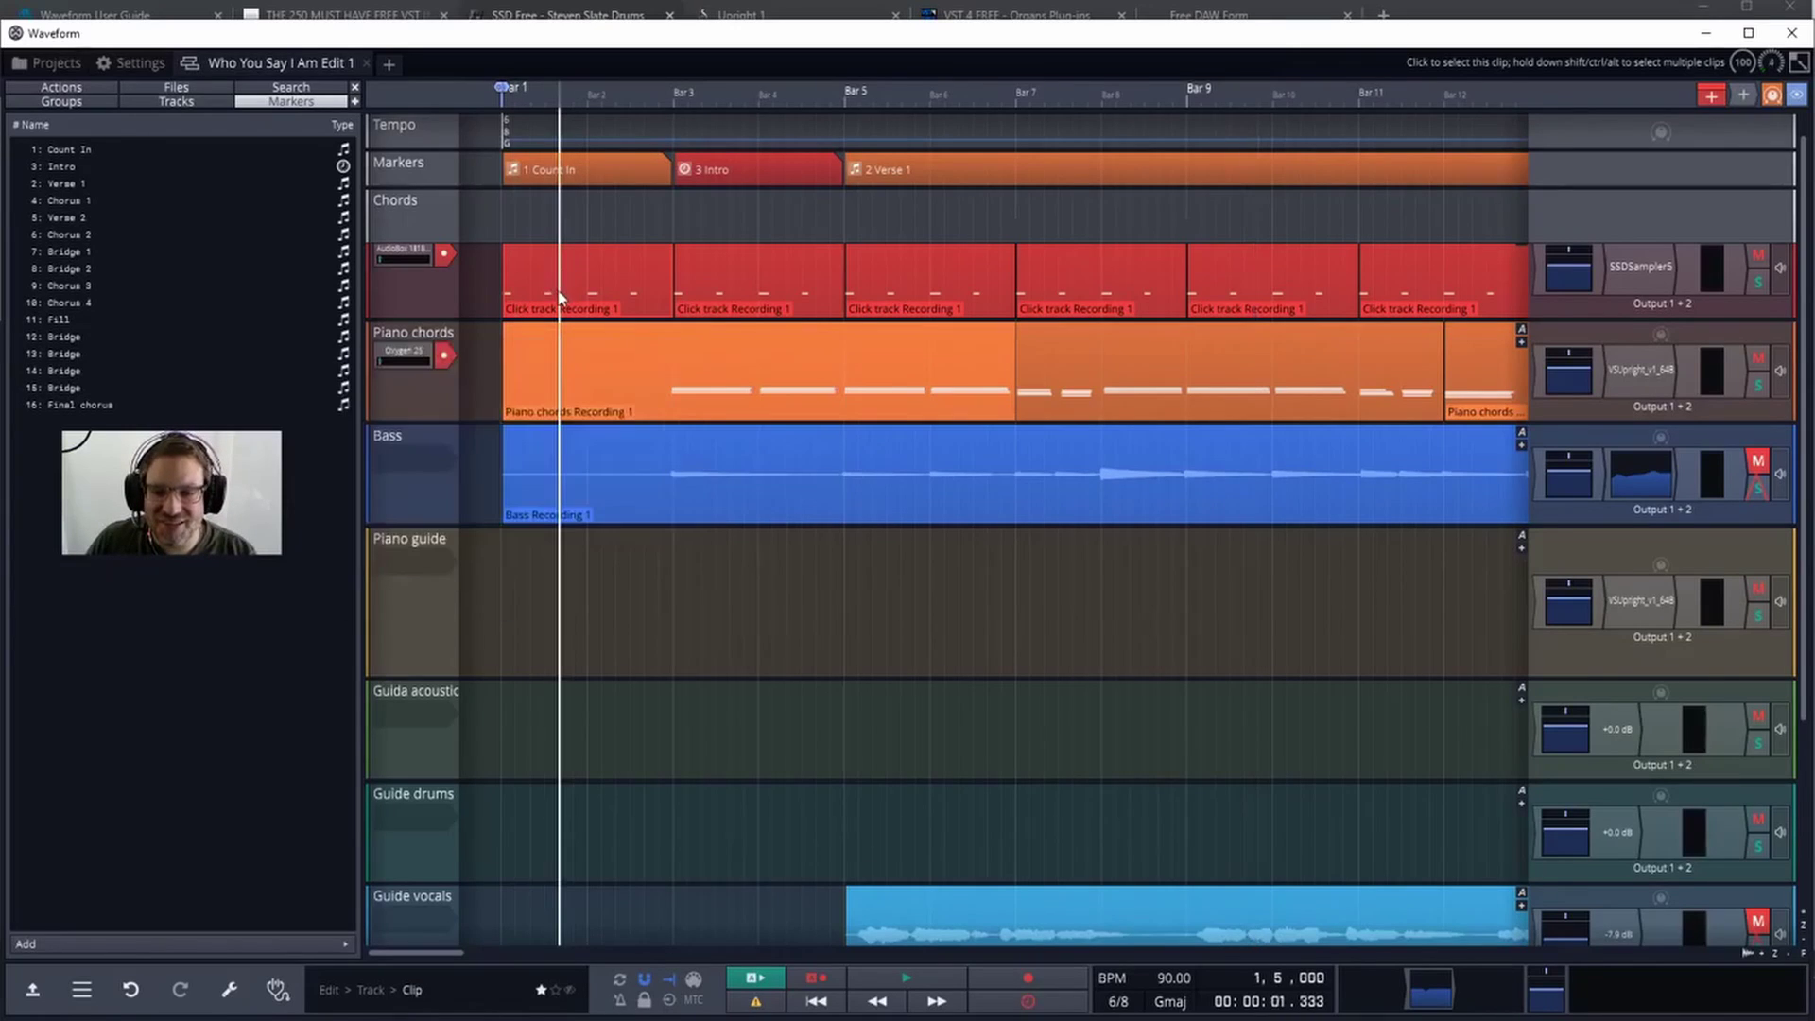
pyautogui.click(584, 287)
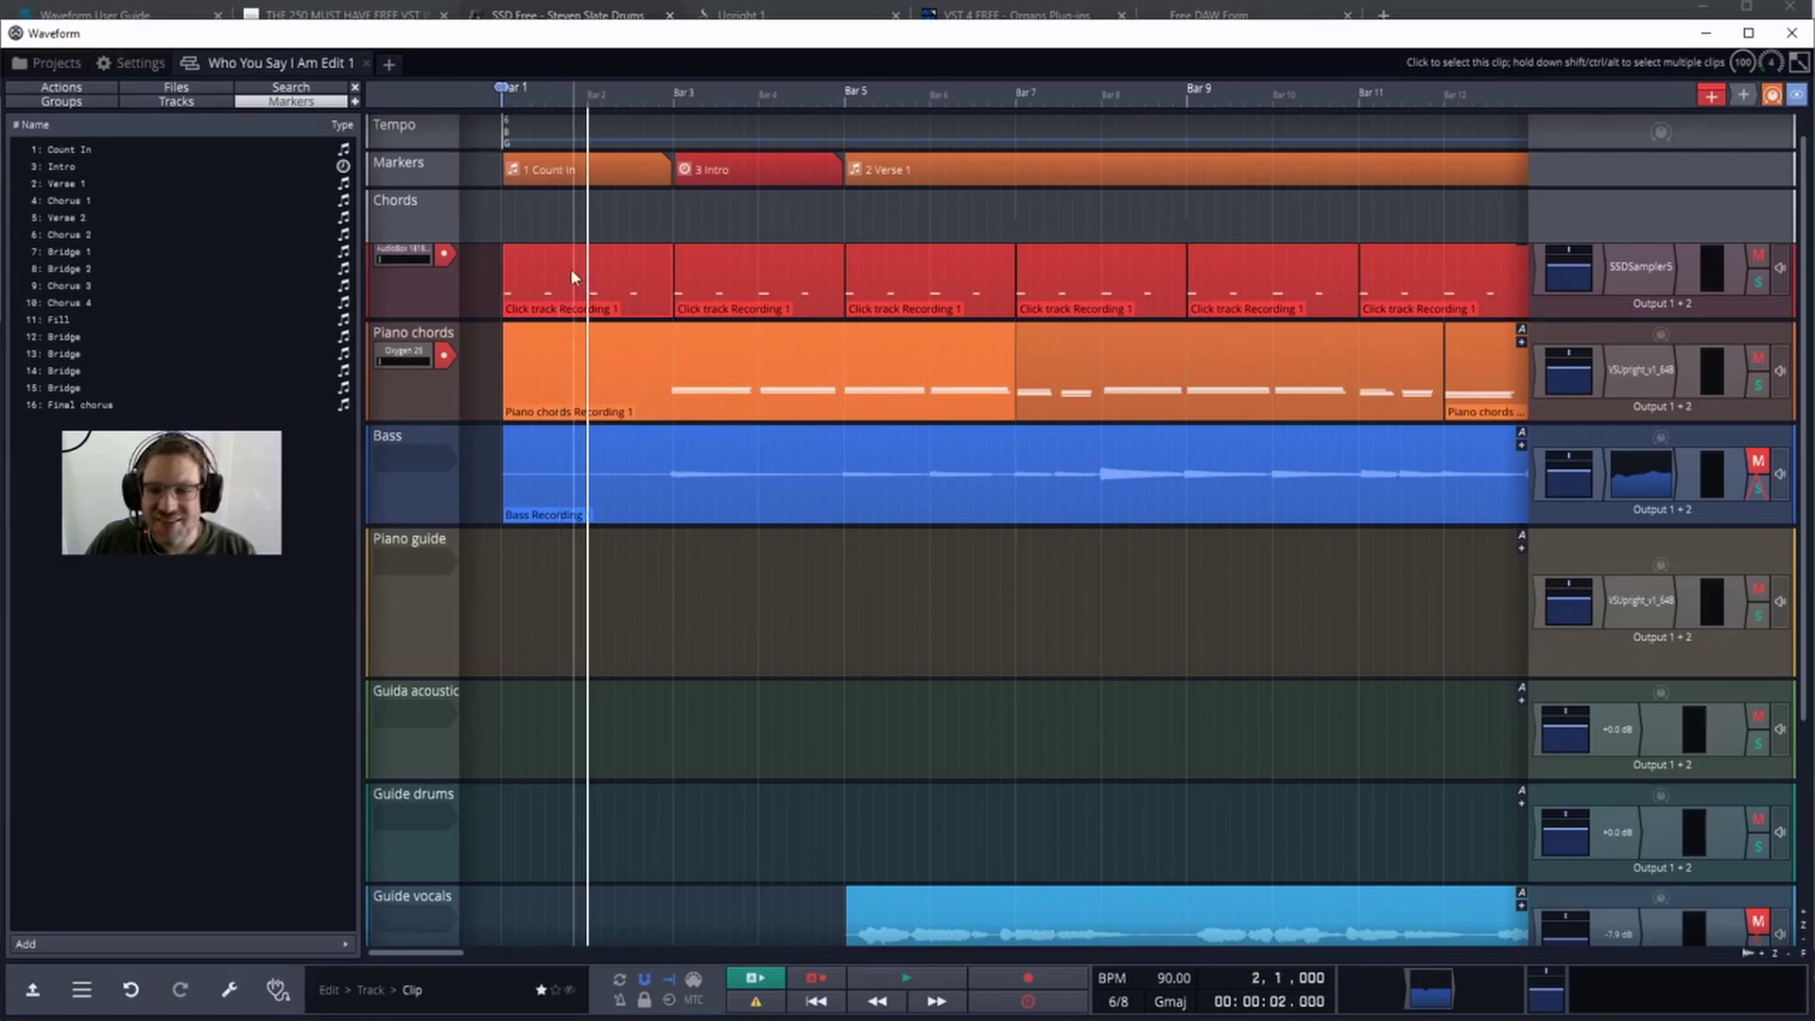
# - Expand the first Click track clip for MIDI editing, bring its notes into view, and draw a long note from late bar 1 to the clip's end
pyautogui.scroll(5, 570, 269)
pyautogui.scroll(-4, 570, 269)
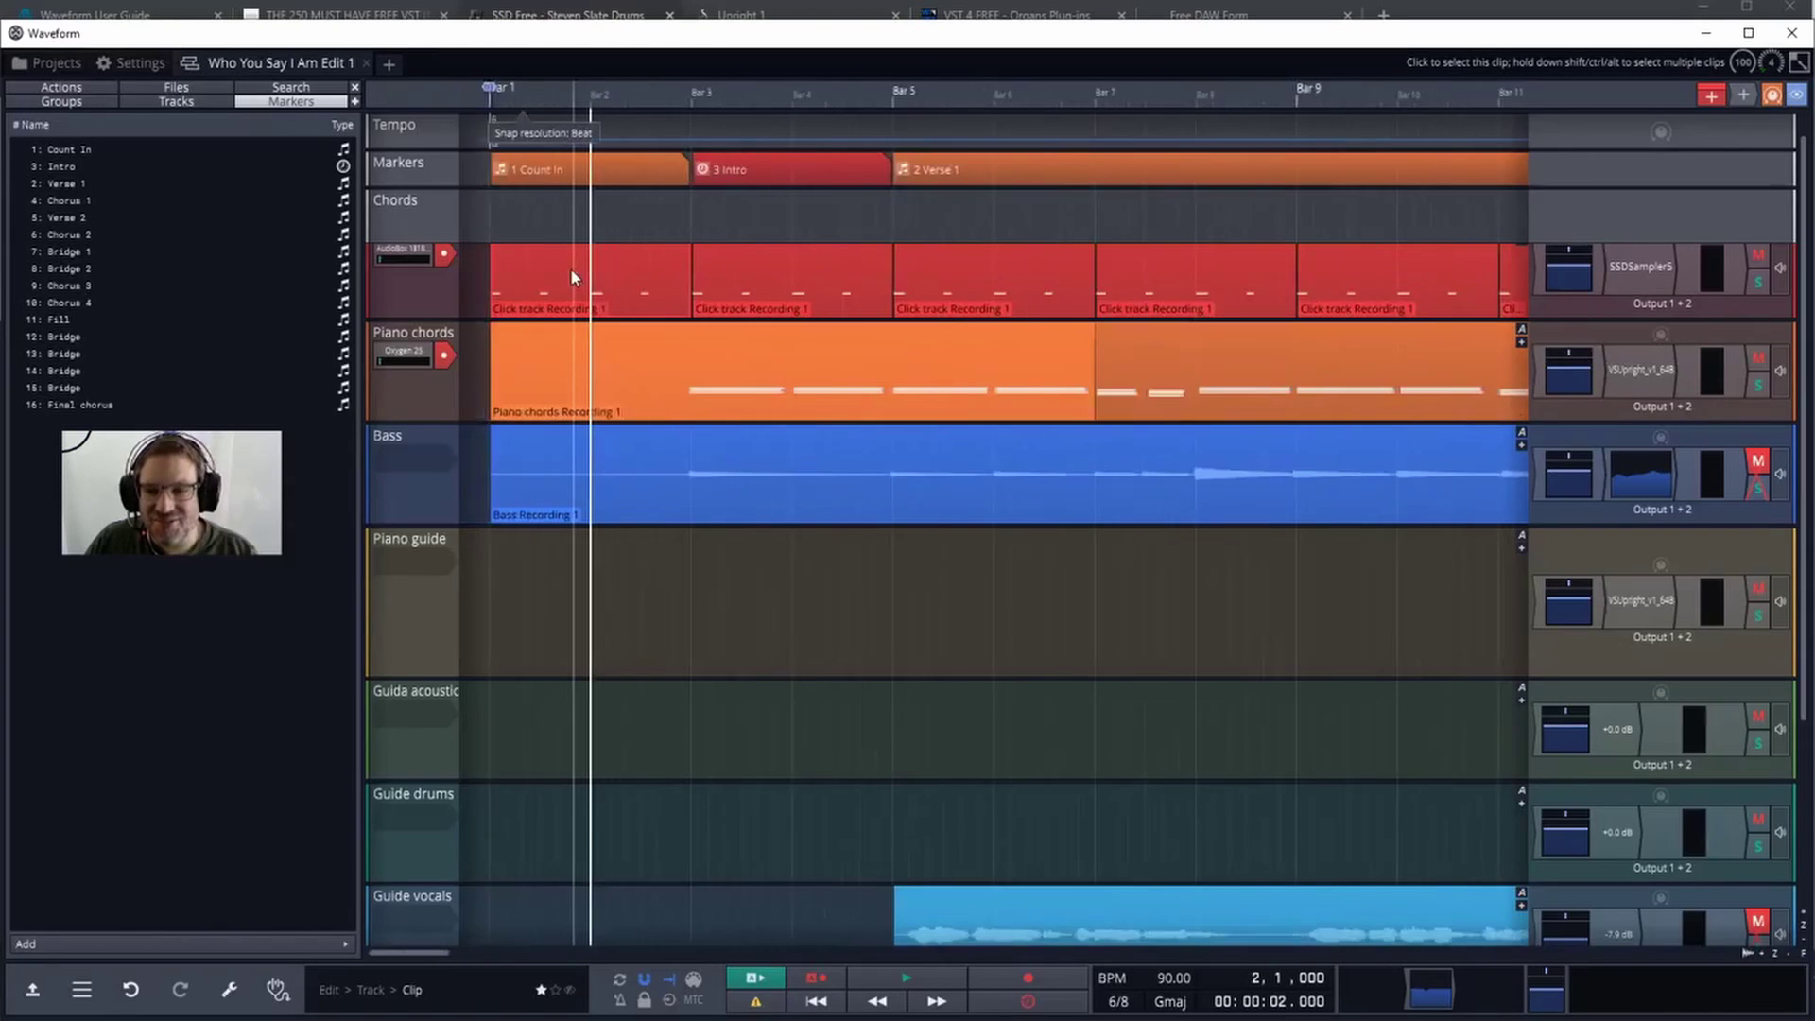
pyautogui.moveTo(571, 270); pyautogui.dragTo(575, 270)
pyautogui.doubleClick(570, 269)
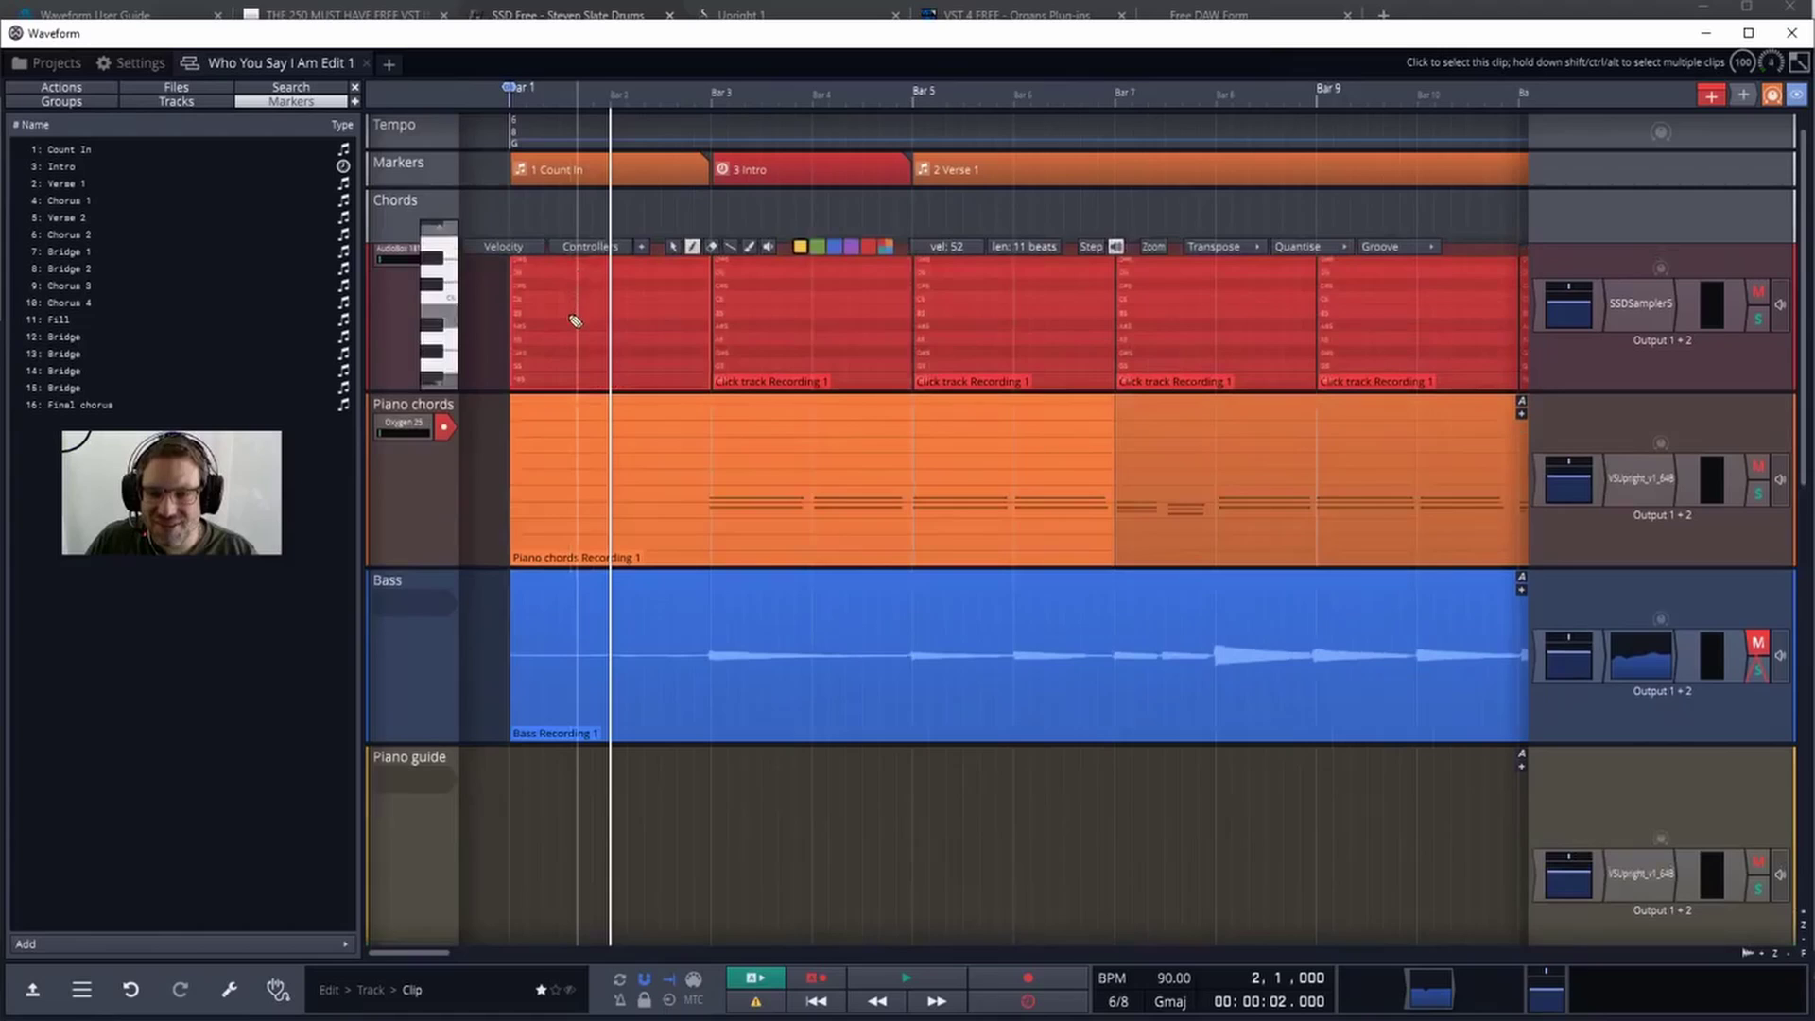
pyautogui.scroll(-5, 593, 334)
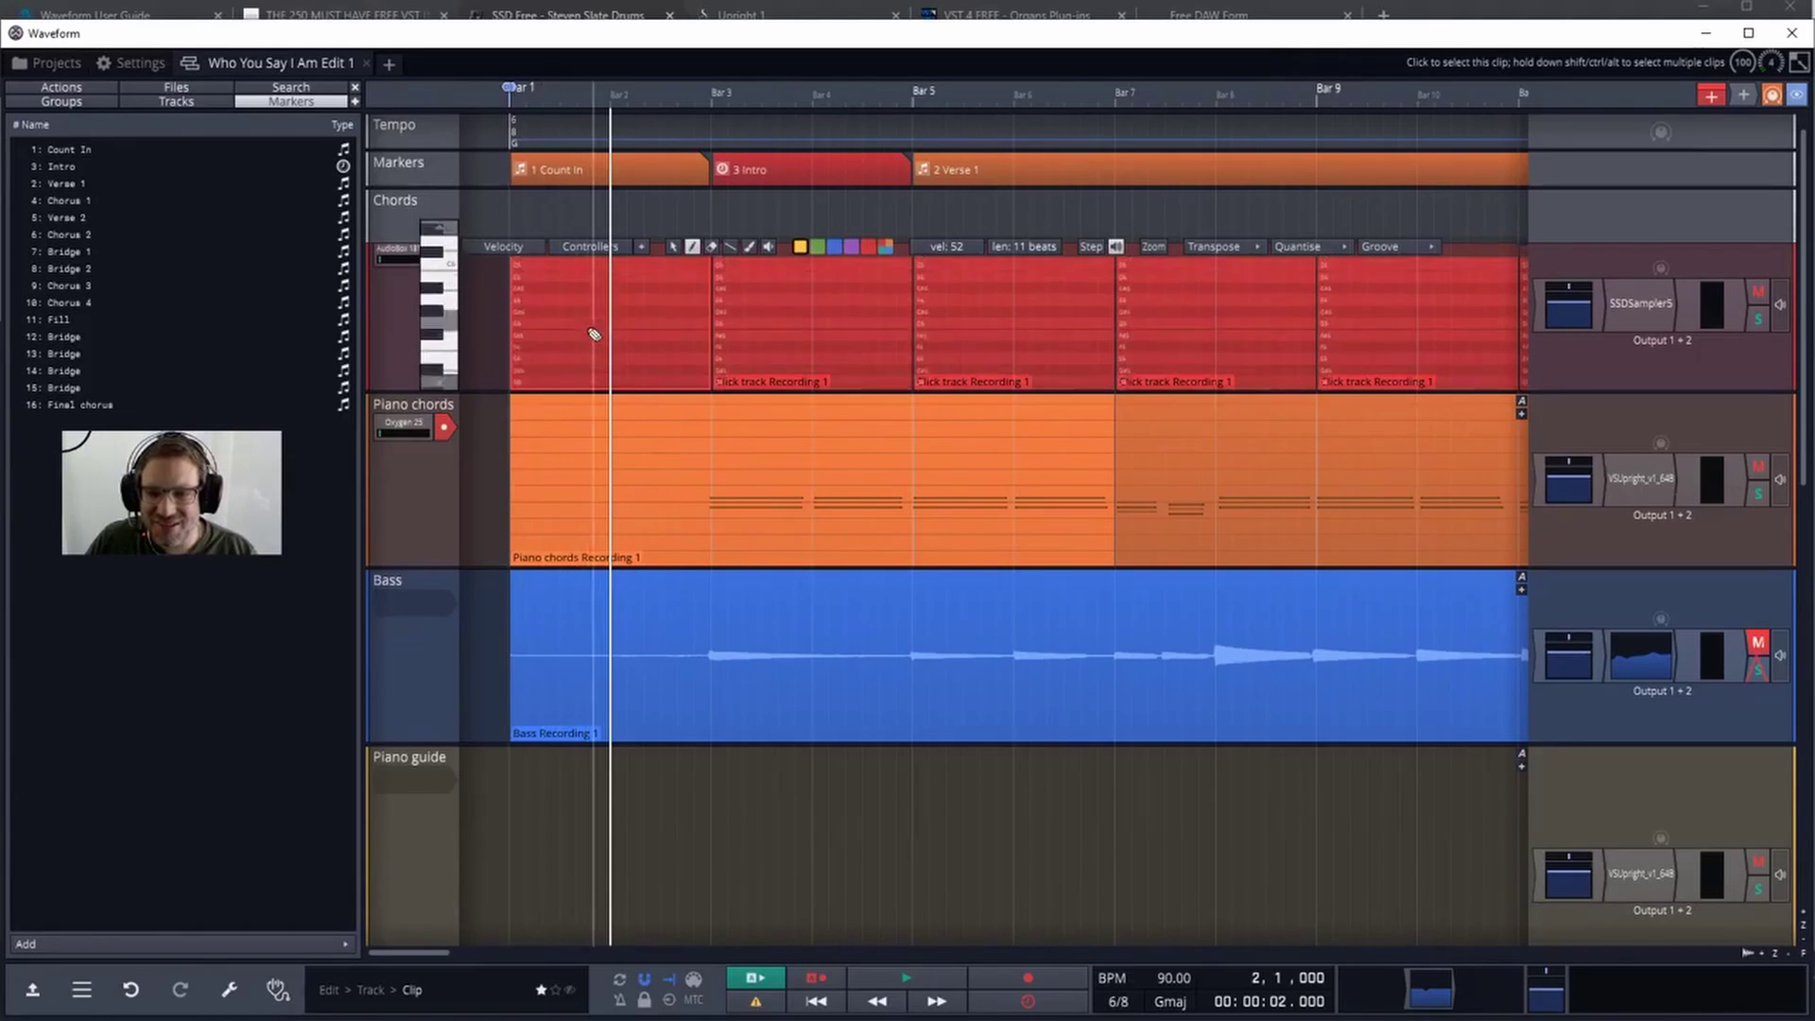
pyautogui.scroll(-8, 594, 334)
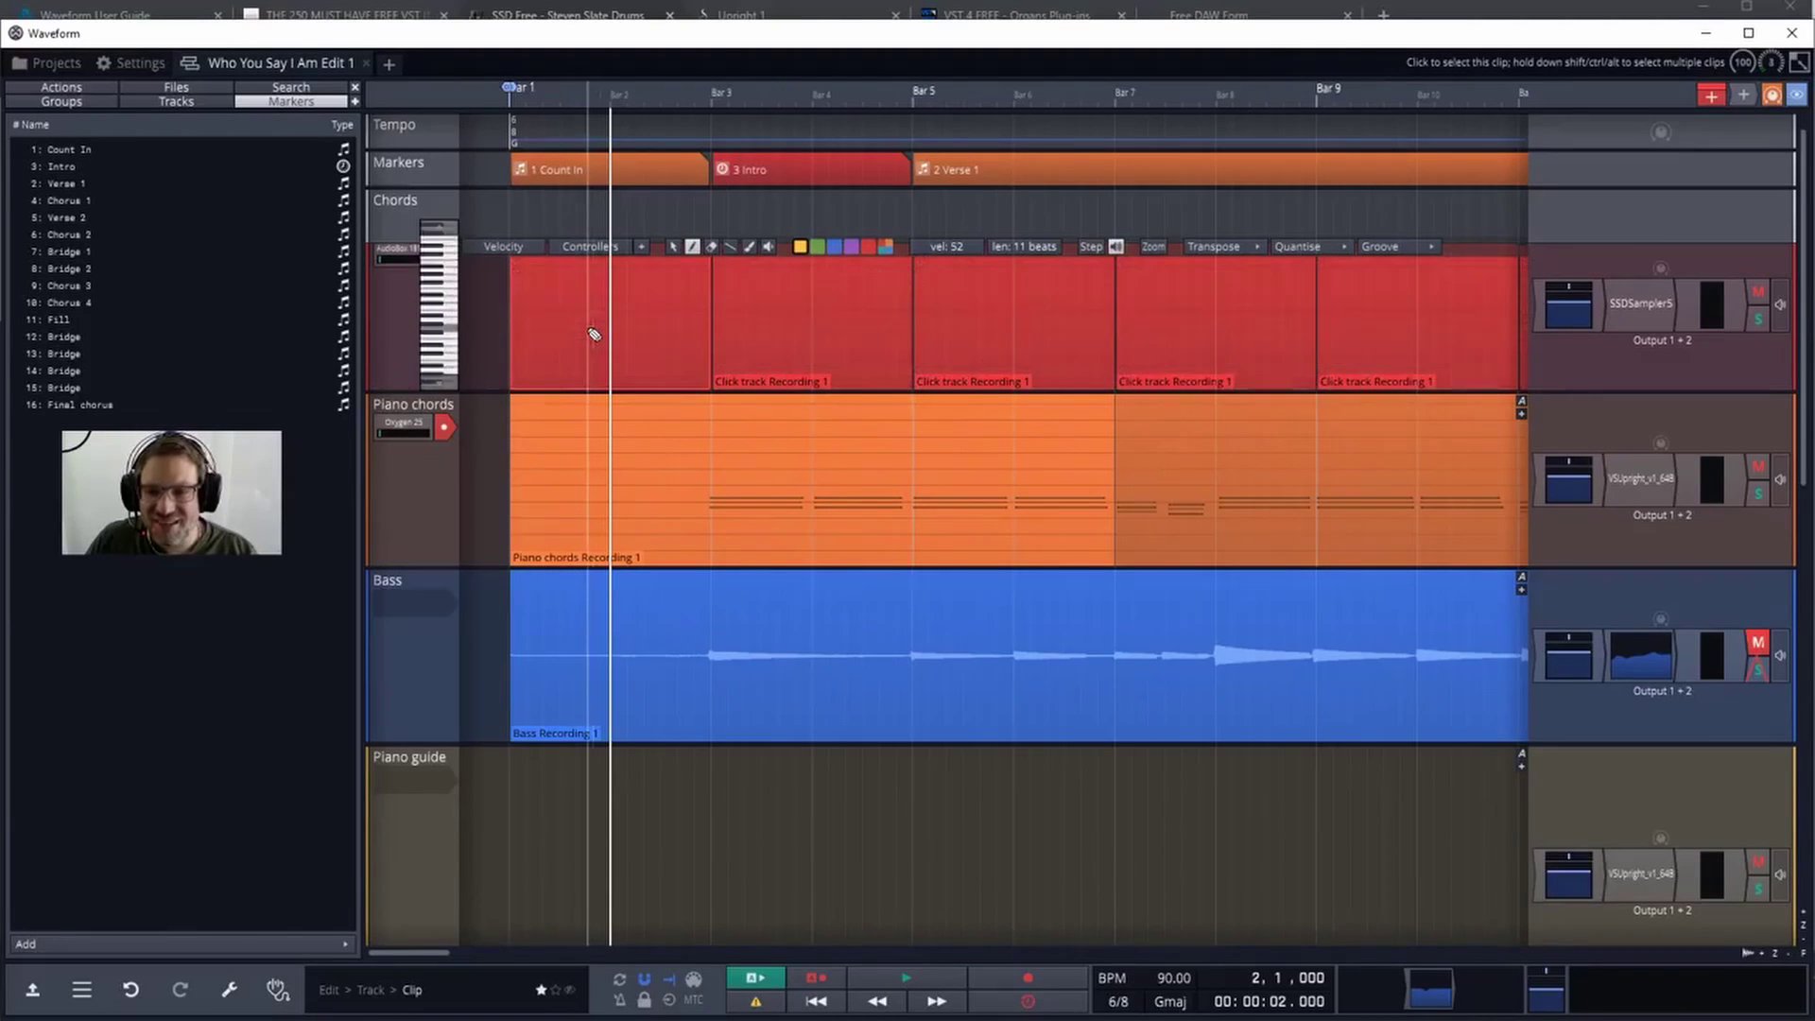
pyautogui.scroll(-4, 593, 334)
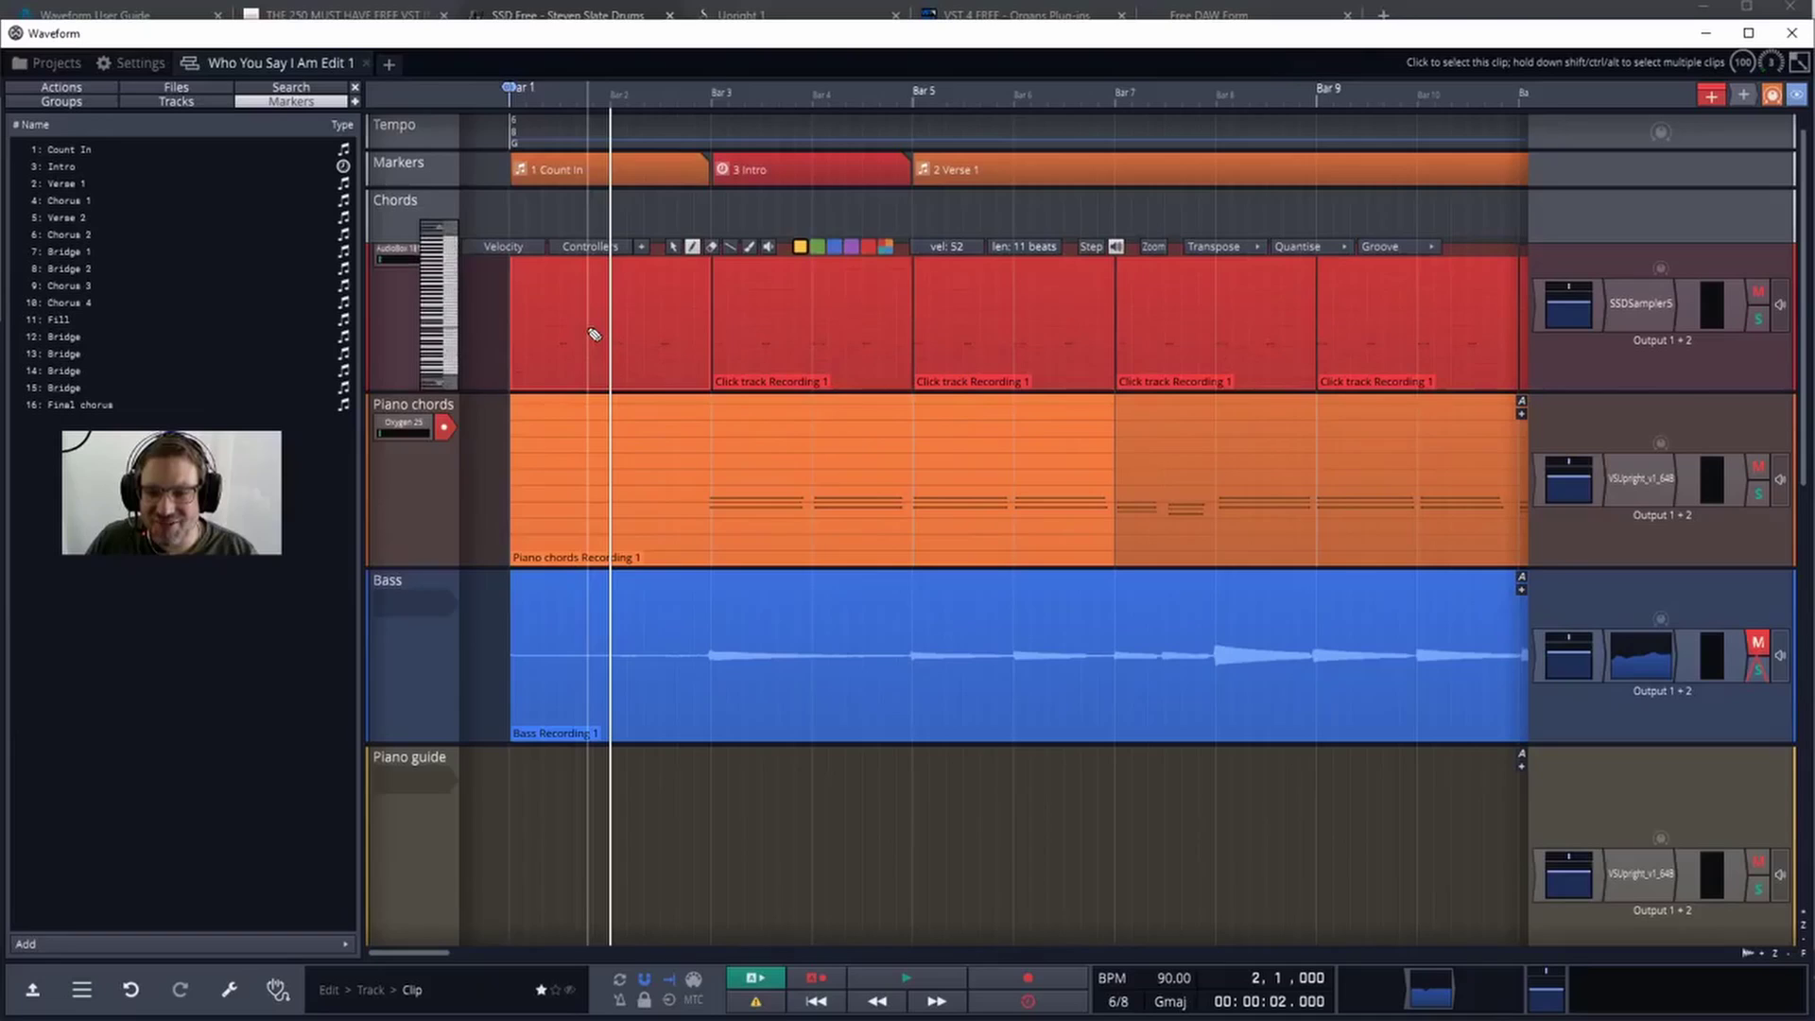
pyautogui.click(594, 330)
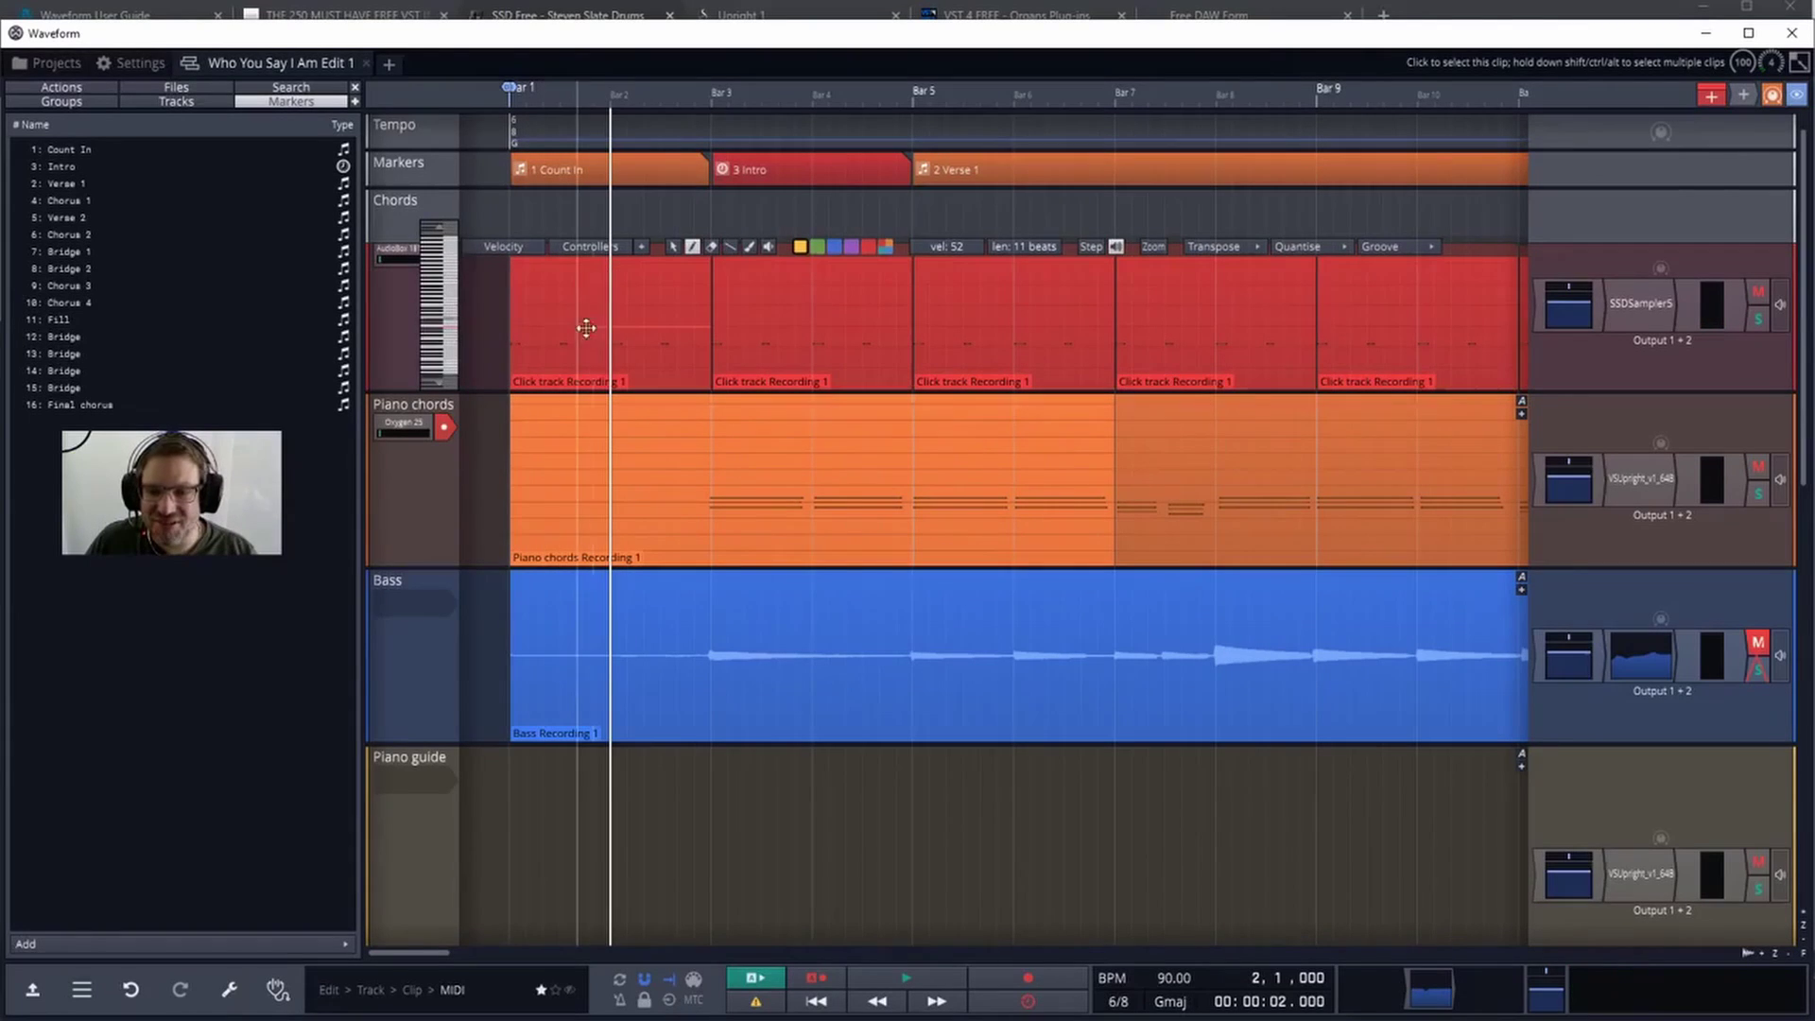
pyautogui.click(616, 416)
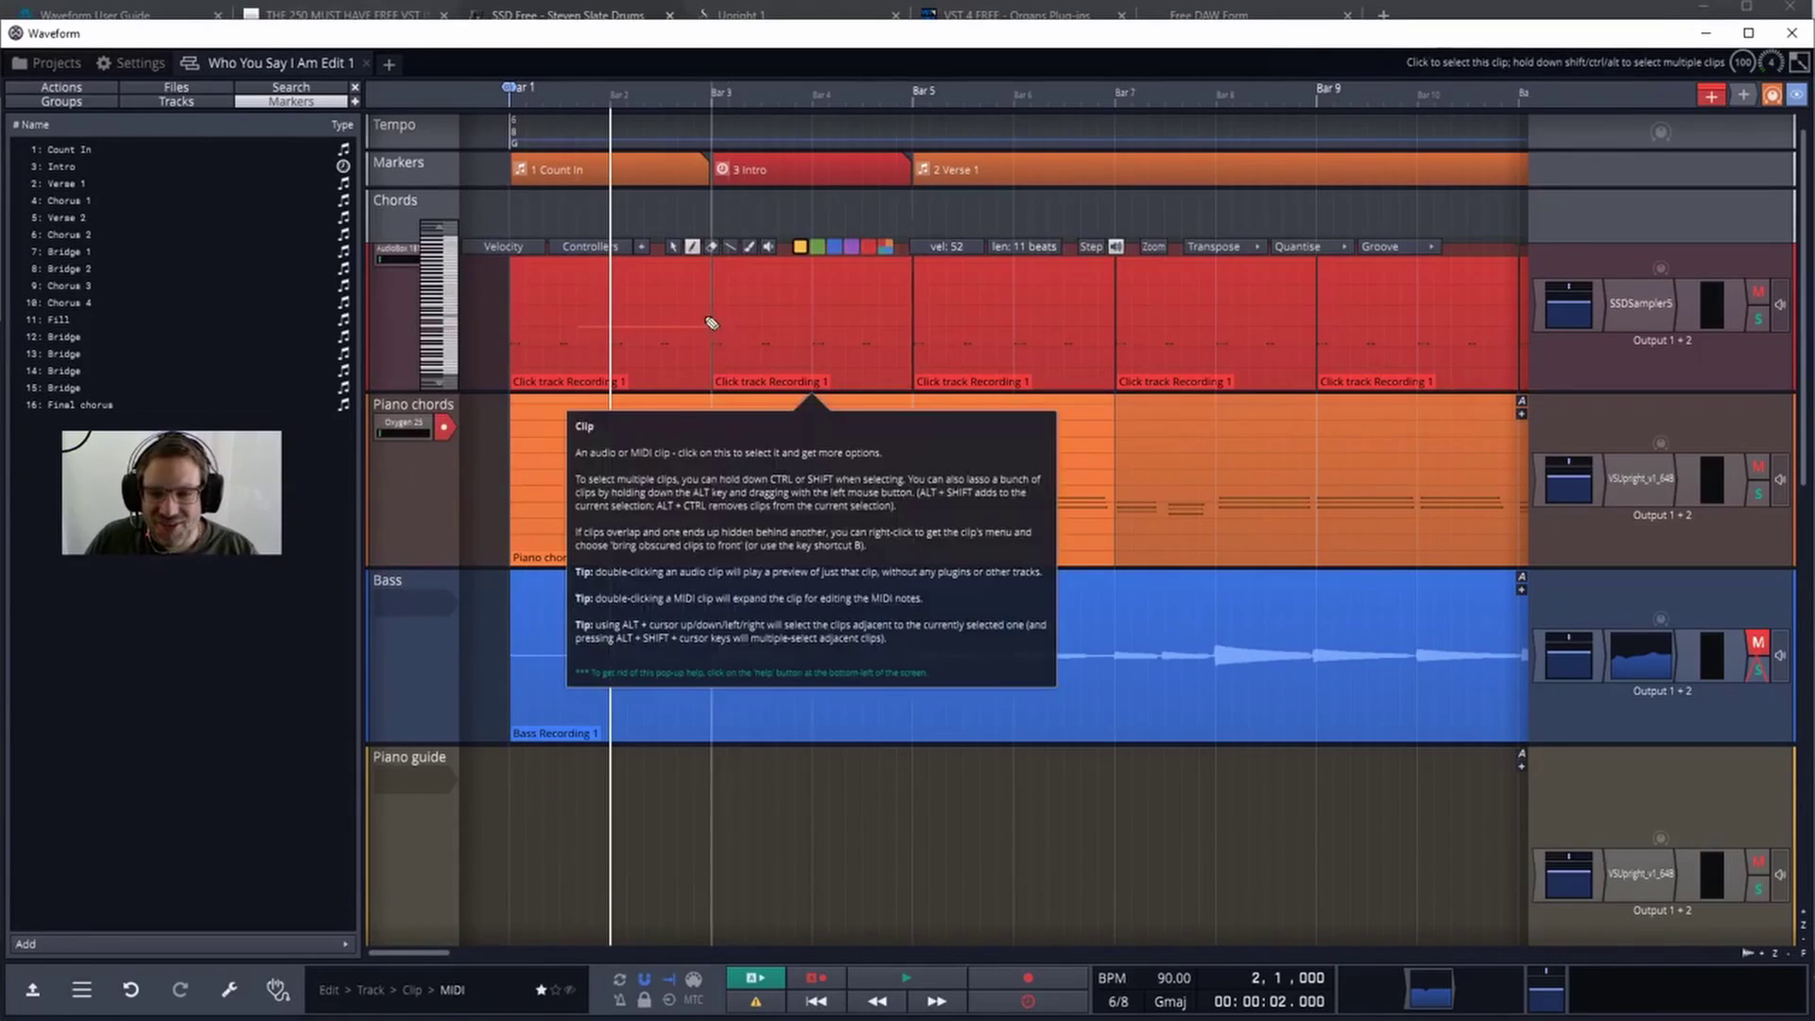
# - Play the edit from bar 2, raise the Click track and master volumes while listening, and stop playback
pyautogui.press('space')
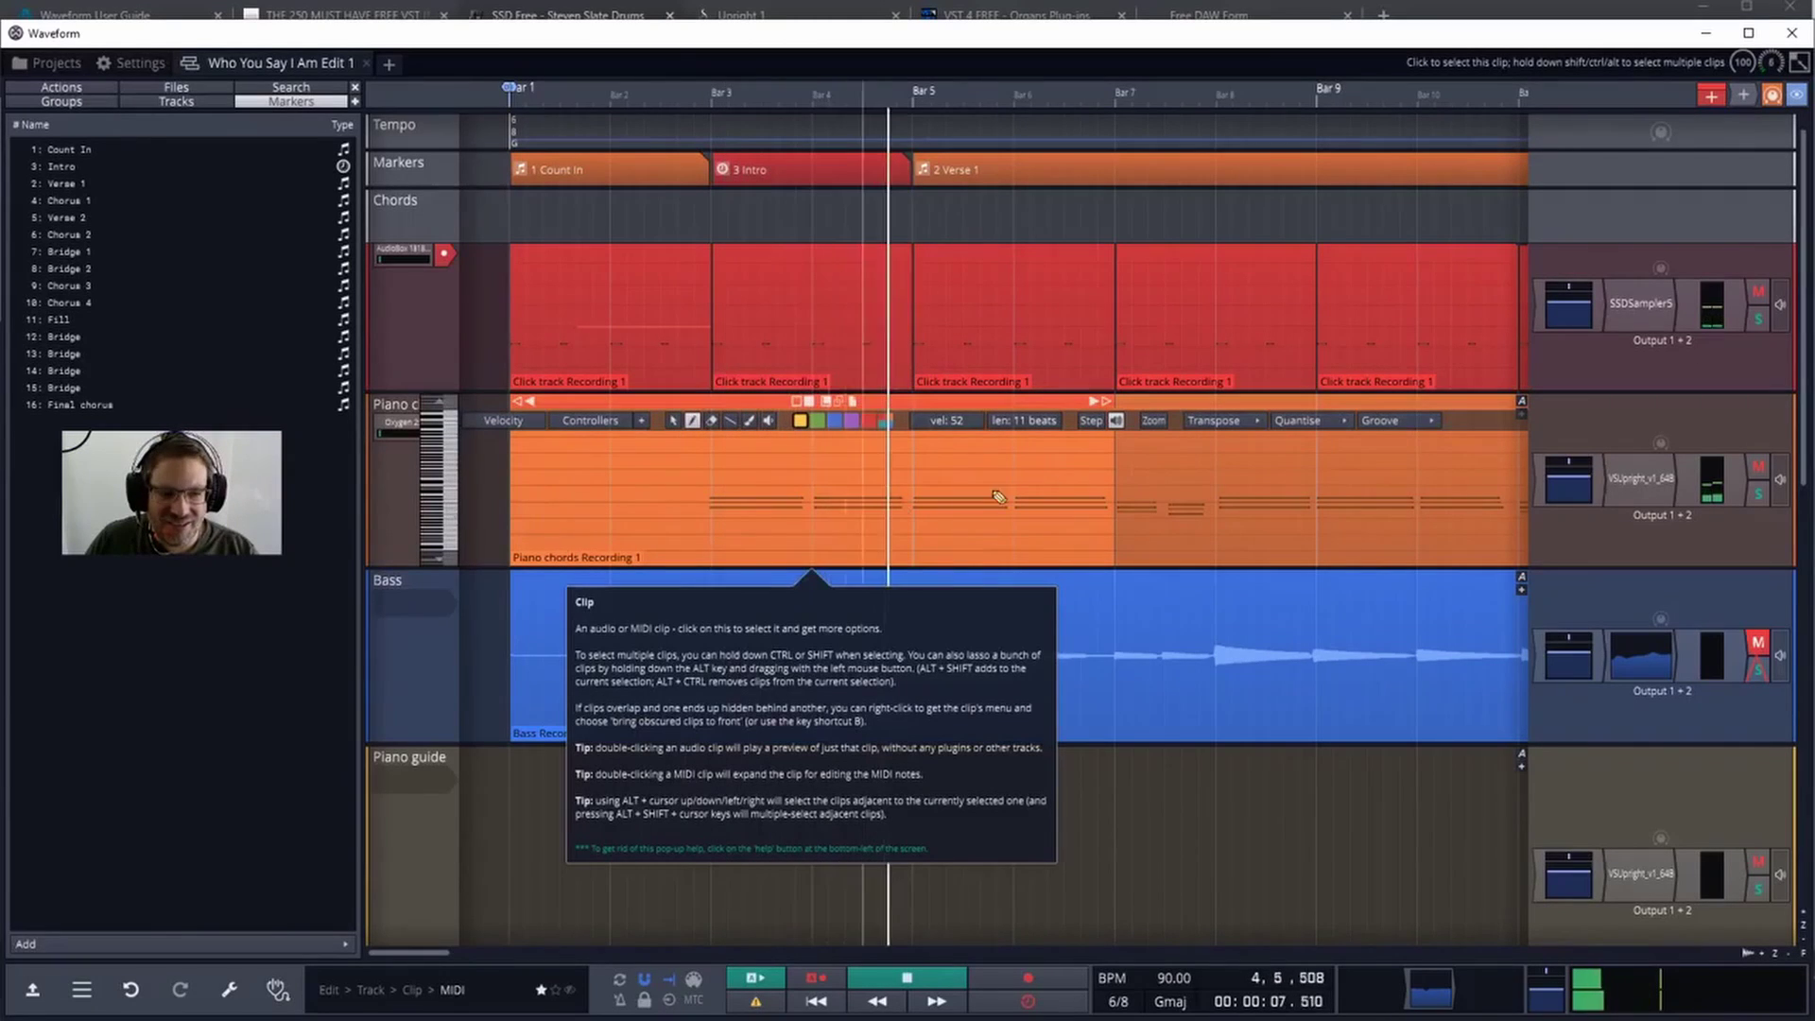
pyautogui.click(1569, 479)
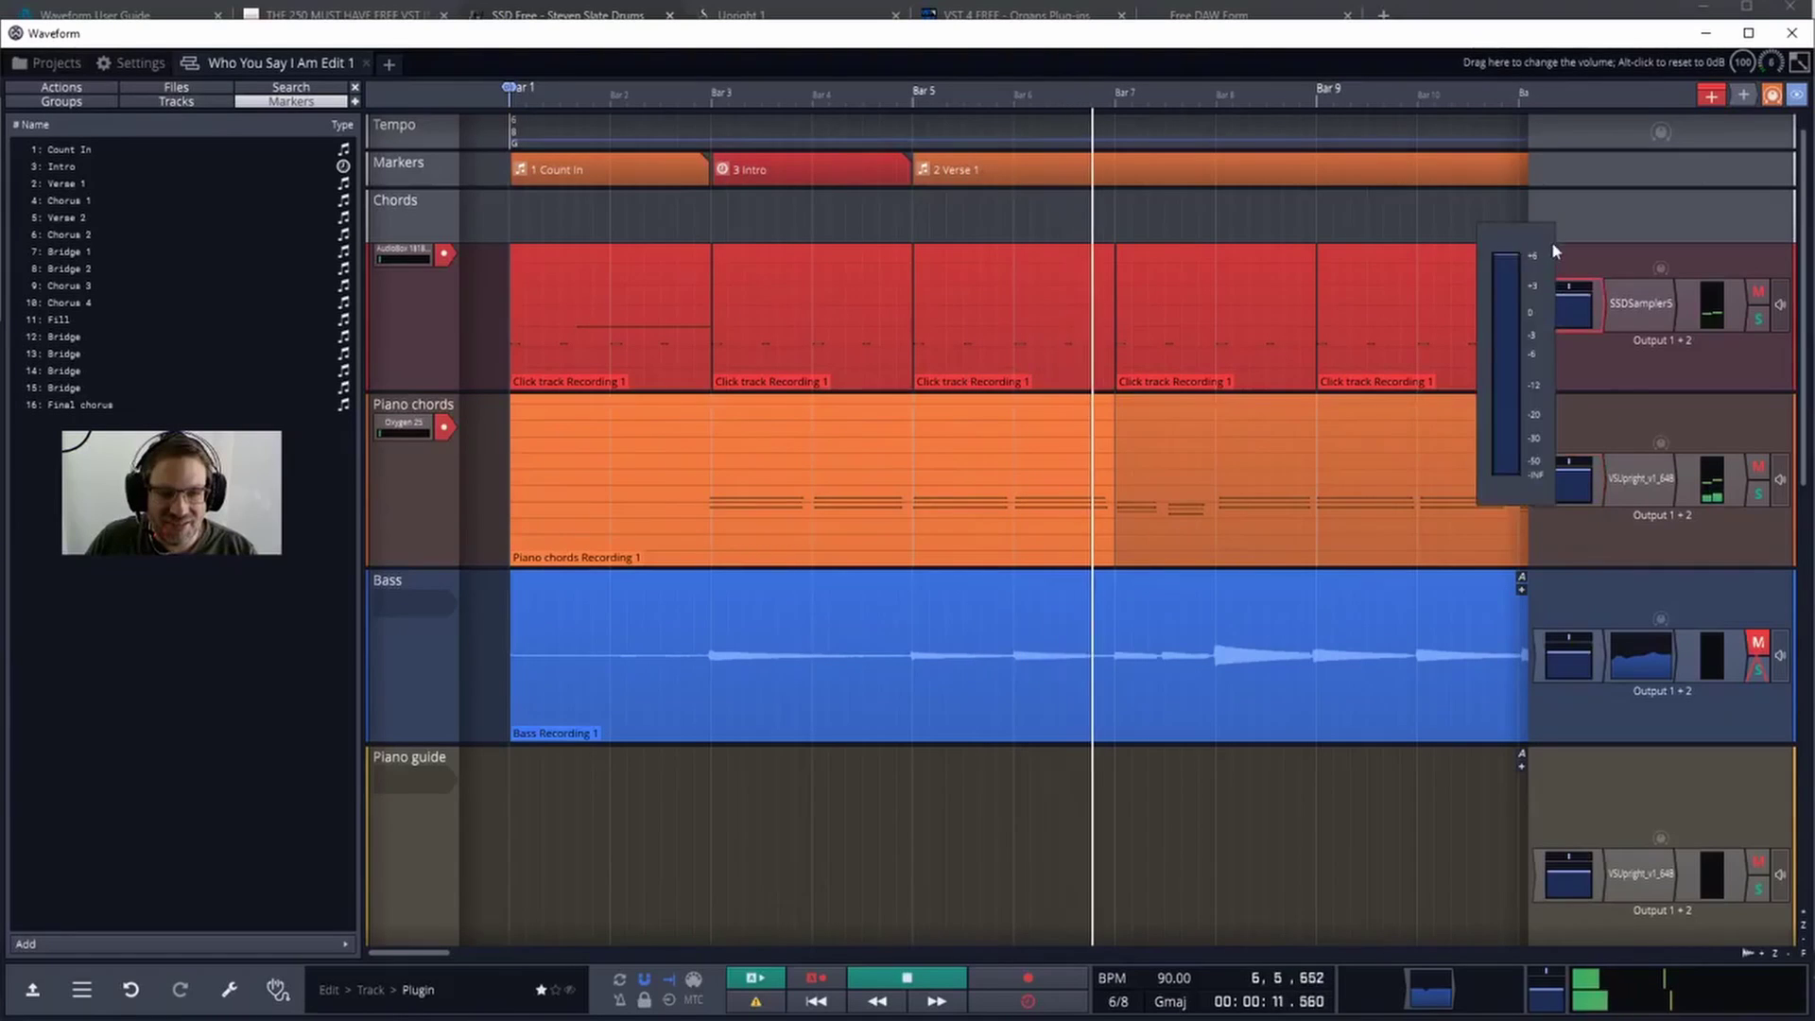
pyautogui.click(1566, 305)
pyautogui.moveTo(1546, 990); pyautogui.dragTo(1538, 743)
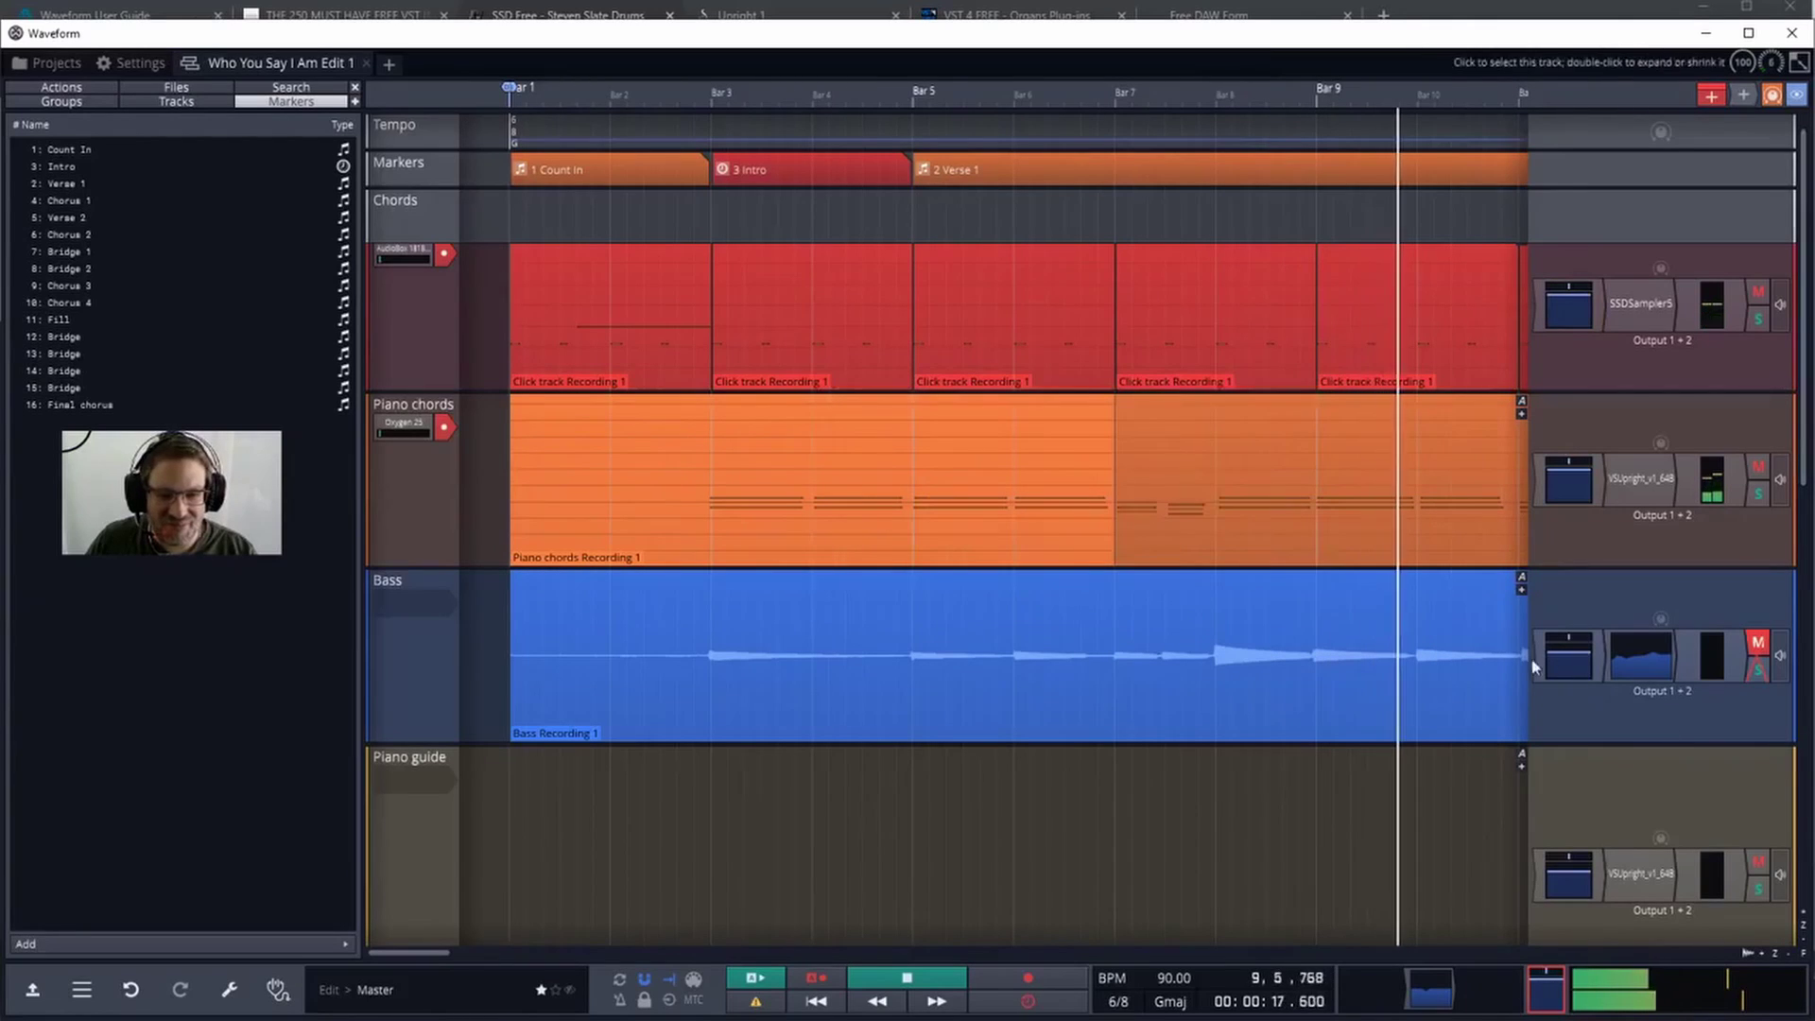
pyautogui.doubleClick(1526, 515)
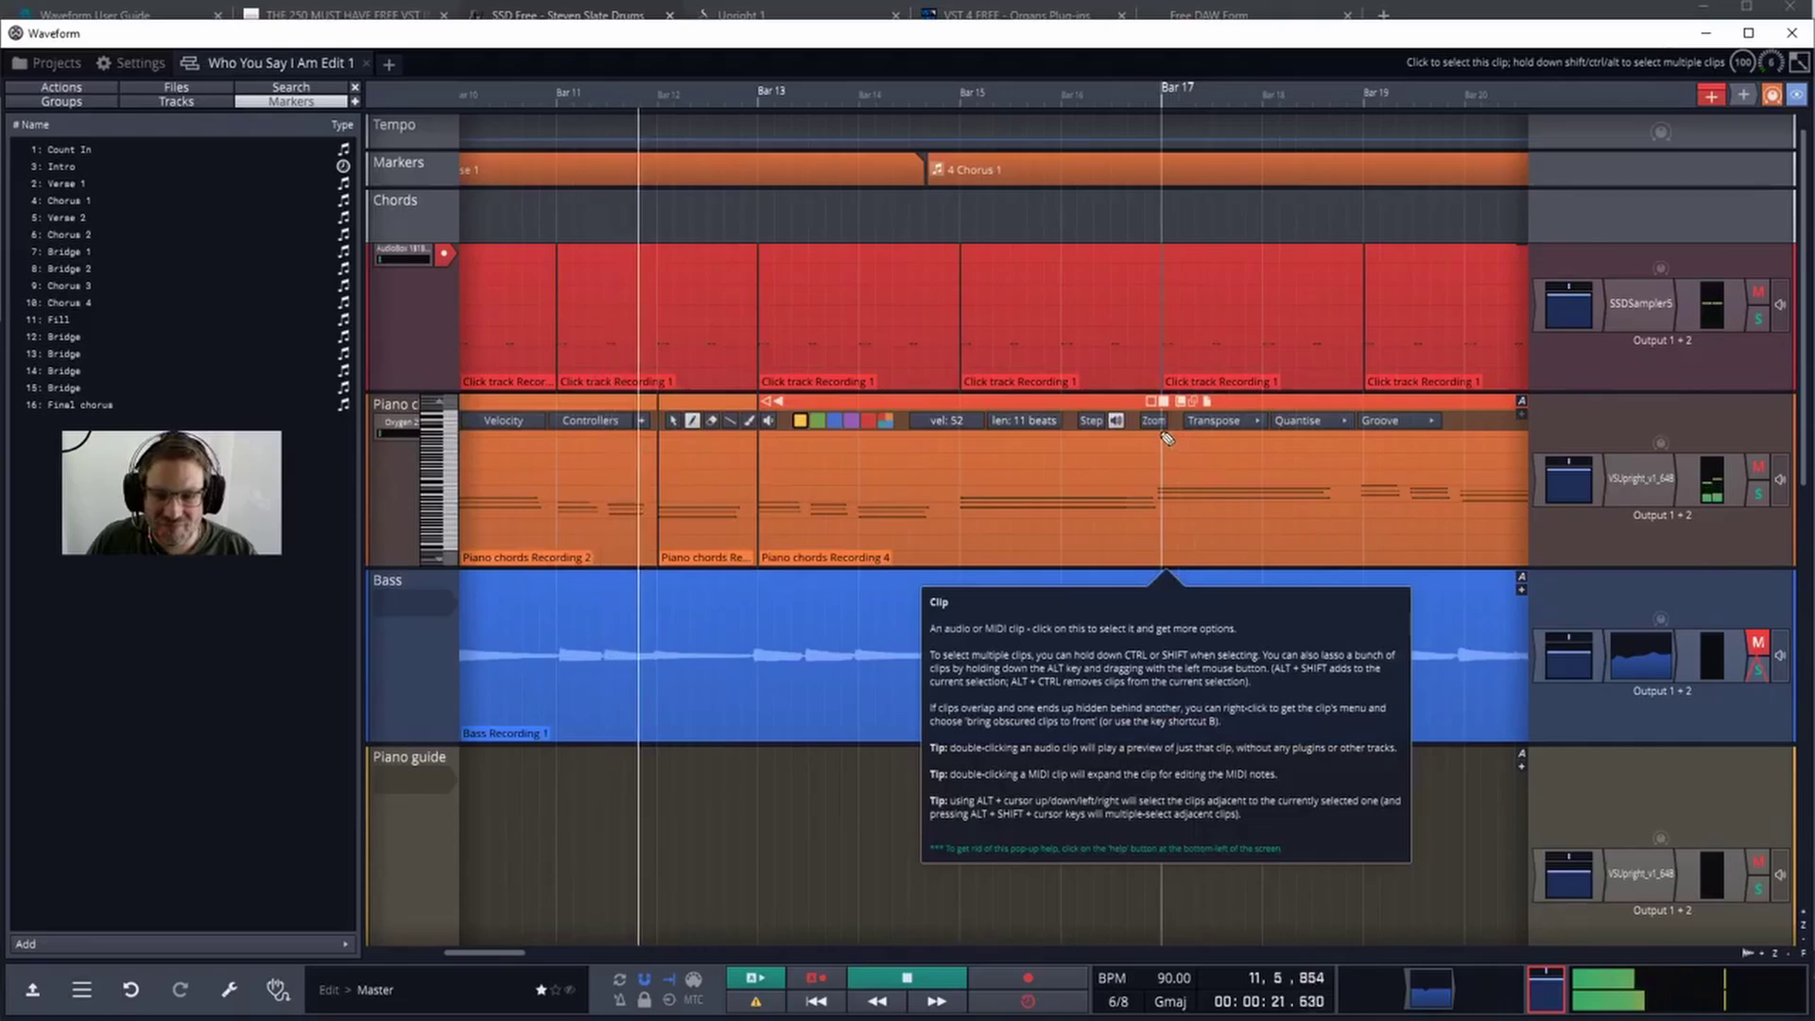
pyautogui.press('space')
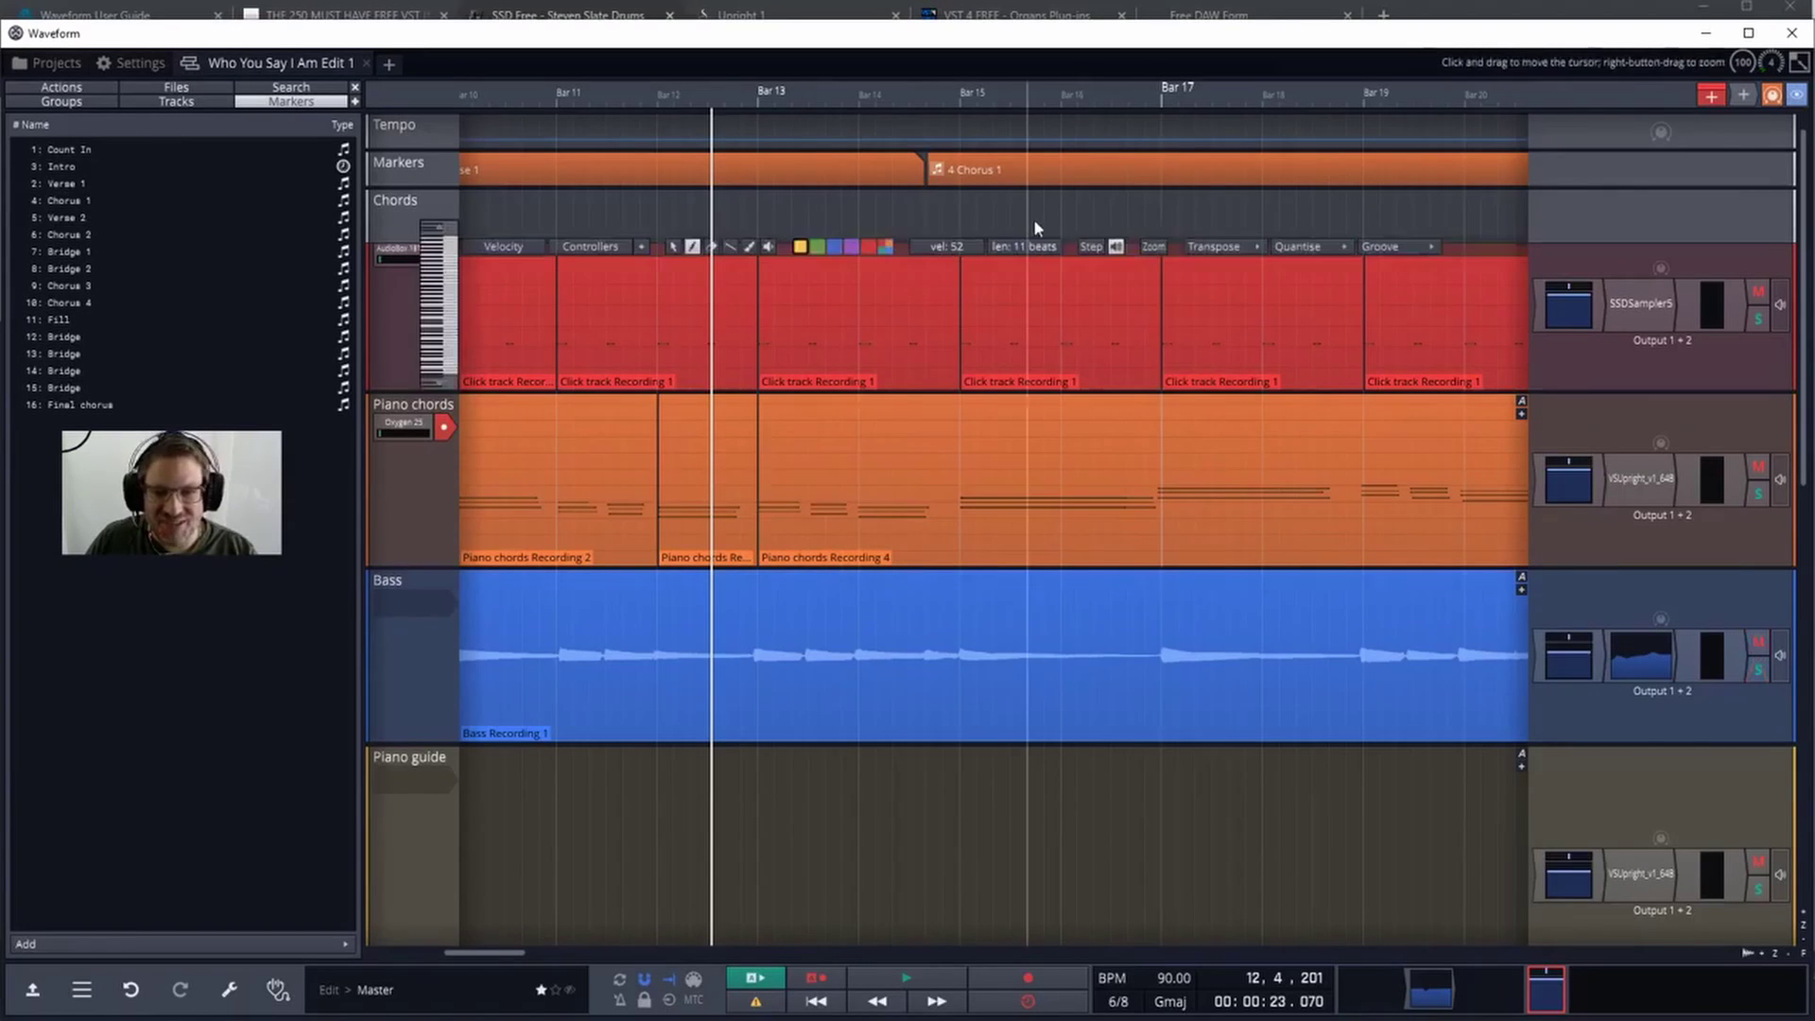
# - Play the edit from bar 15 with the Bass track unmuted, raise the Bass volume while listening, and stop playback
pyautogui.click(961, 138)
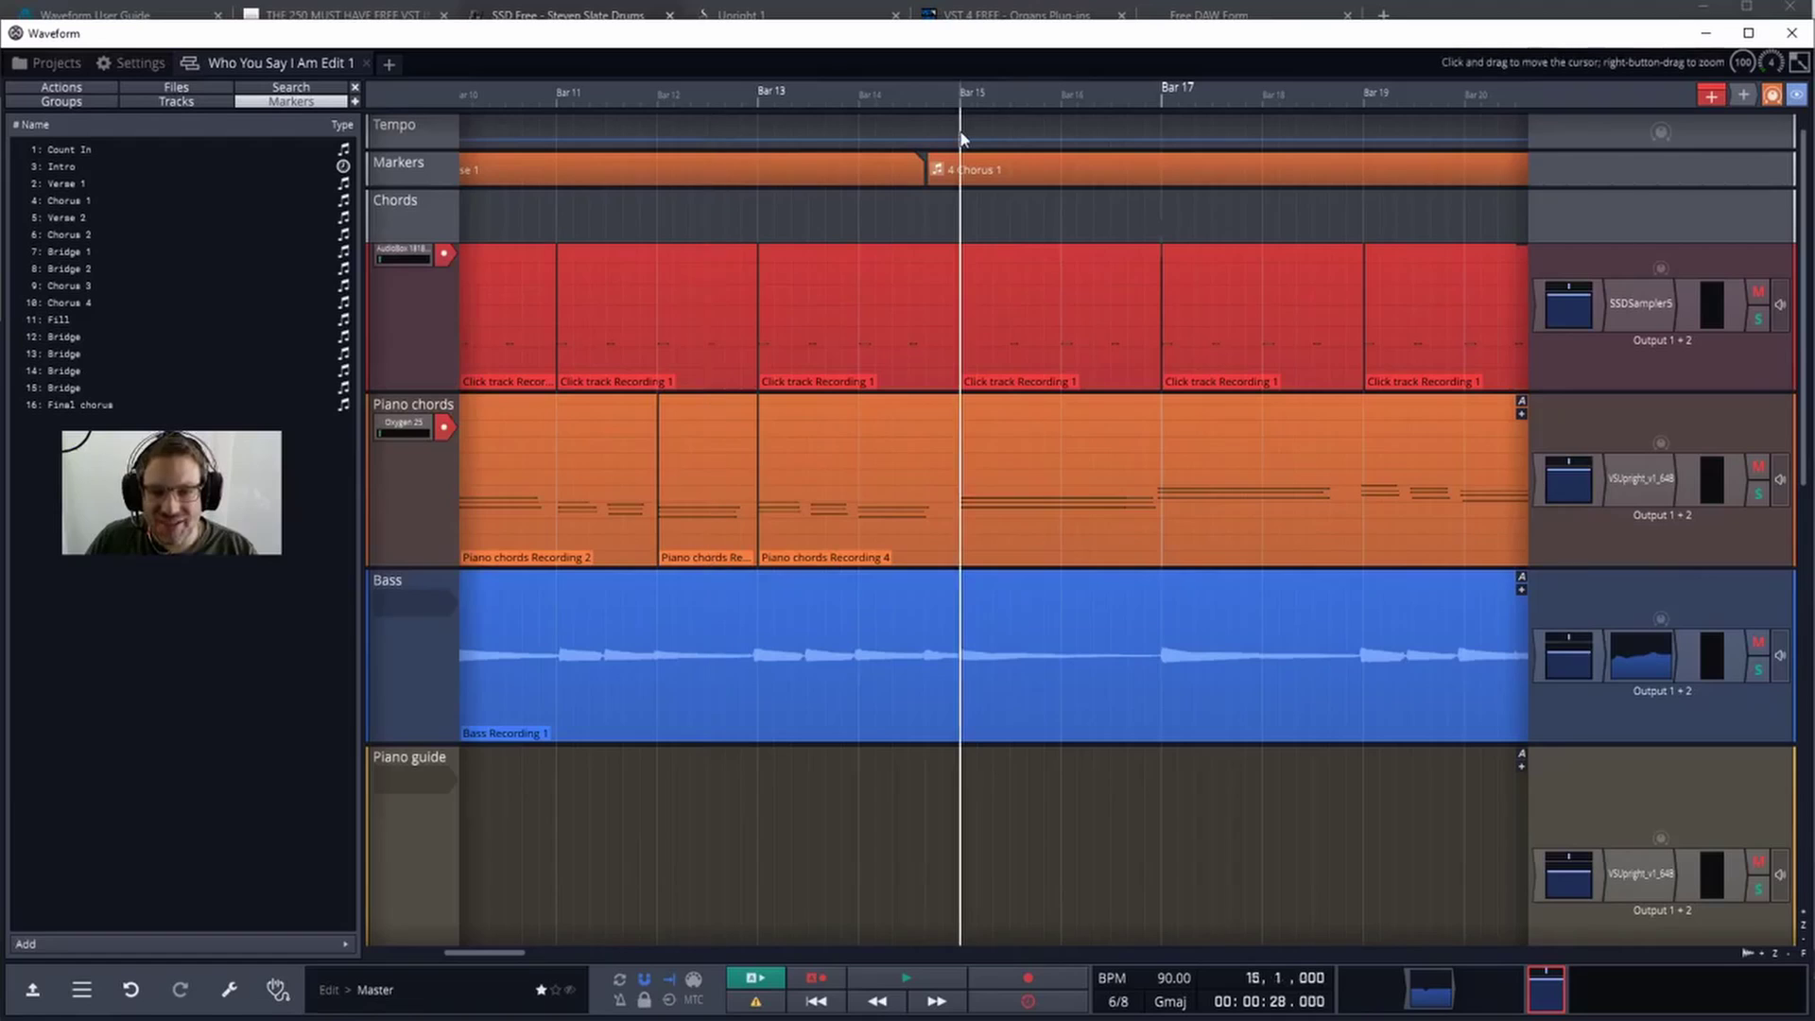
pyautogui.moveTo(964, 218)
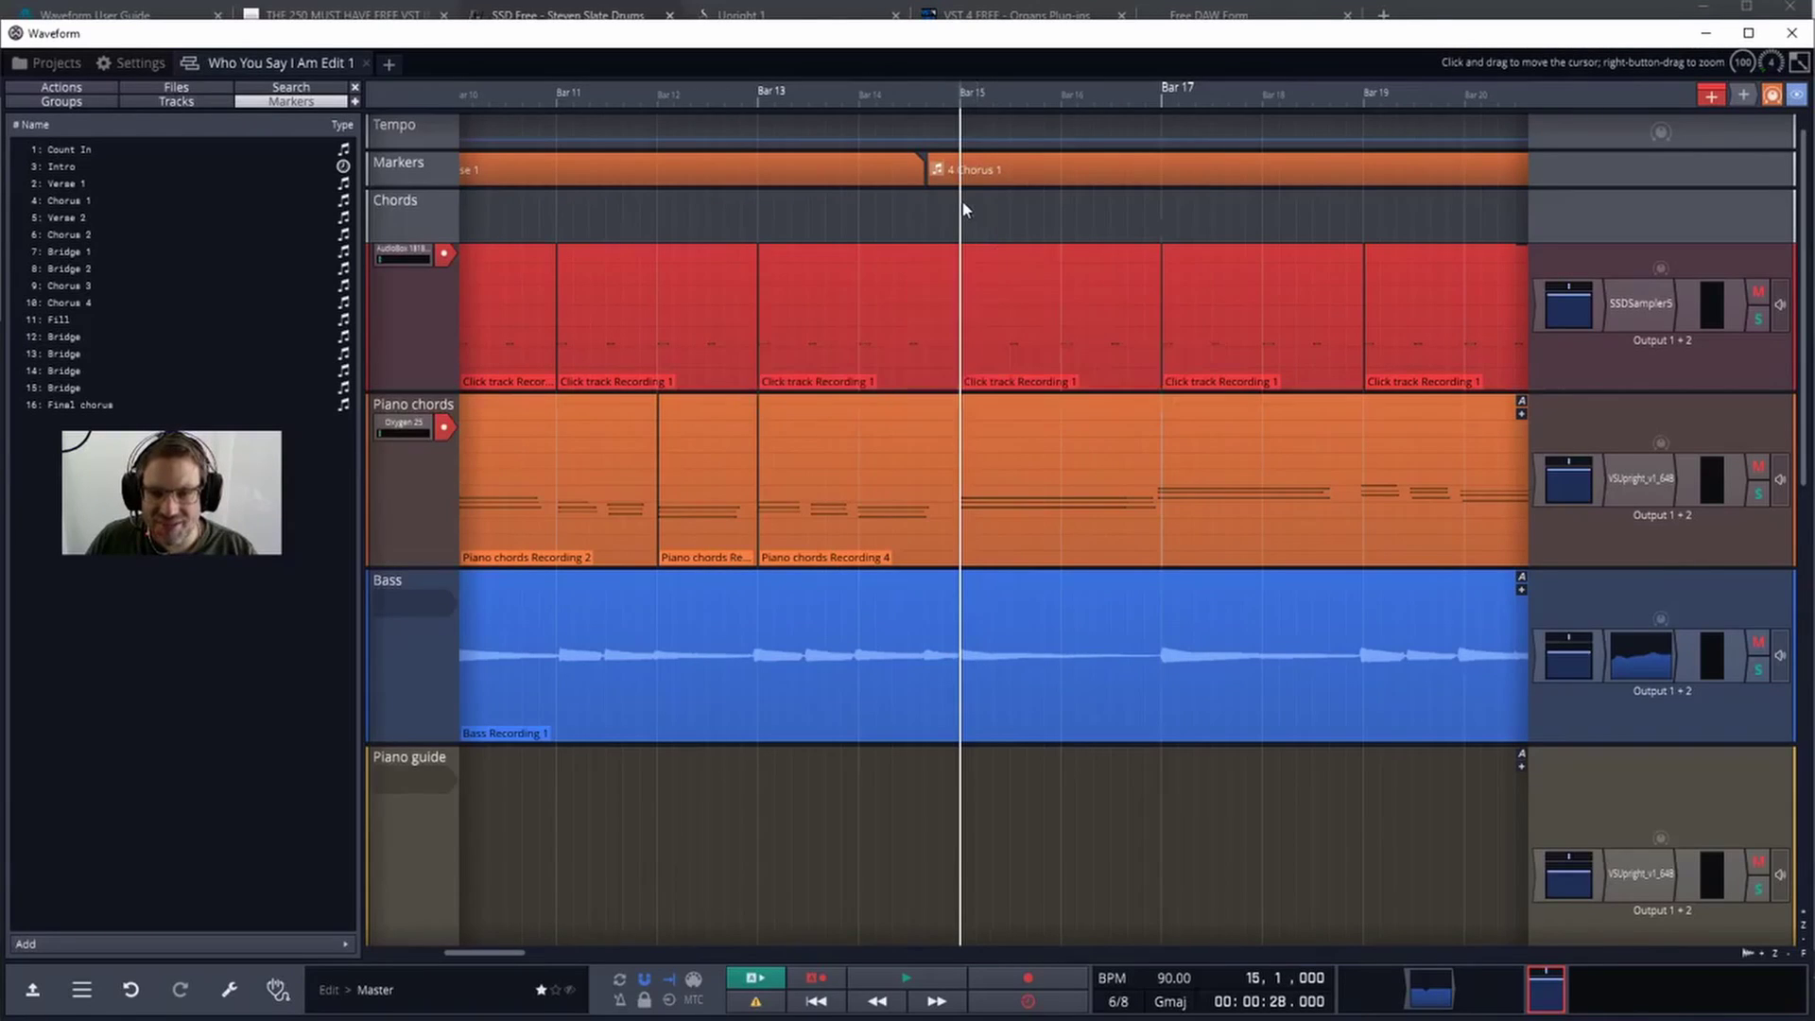
pyautogui.press('space')
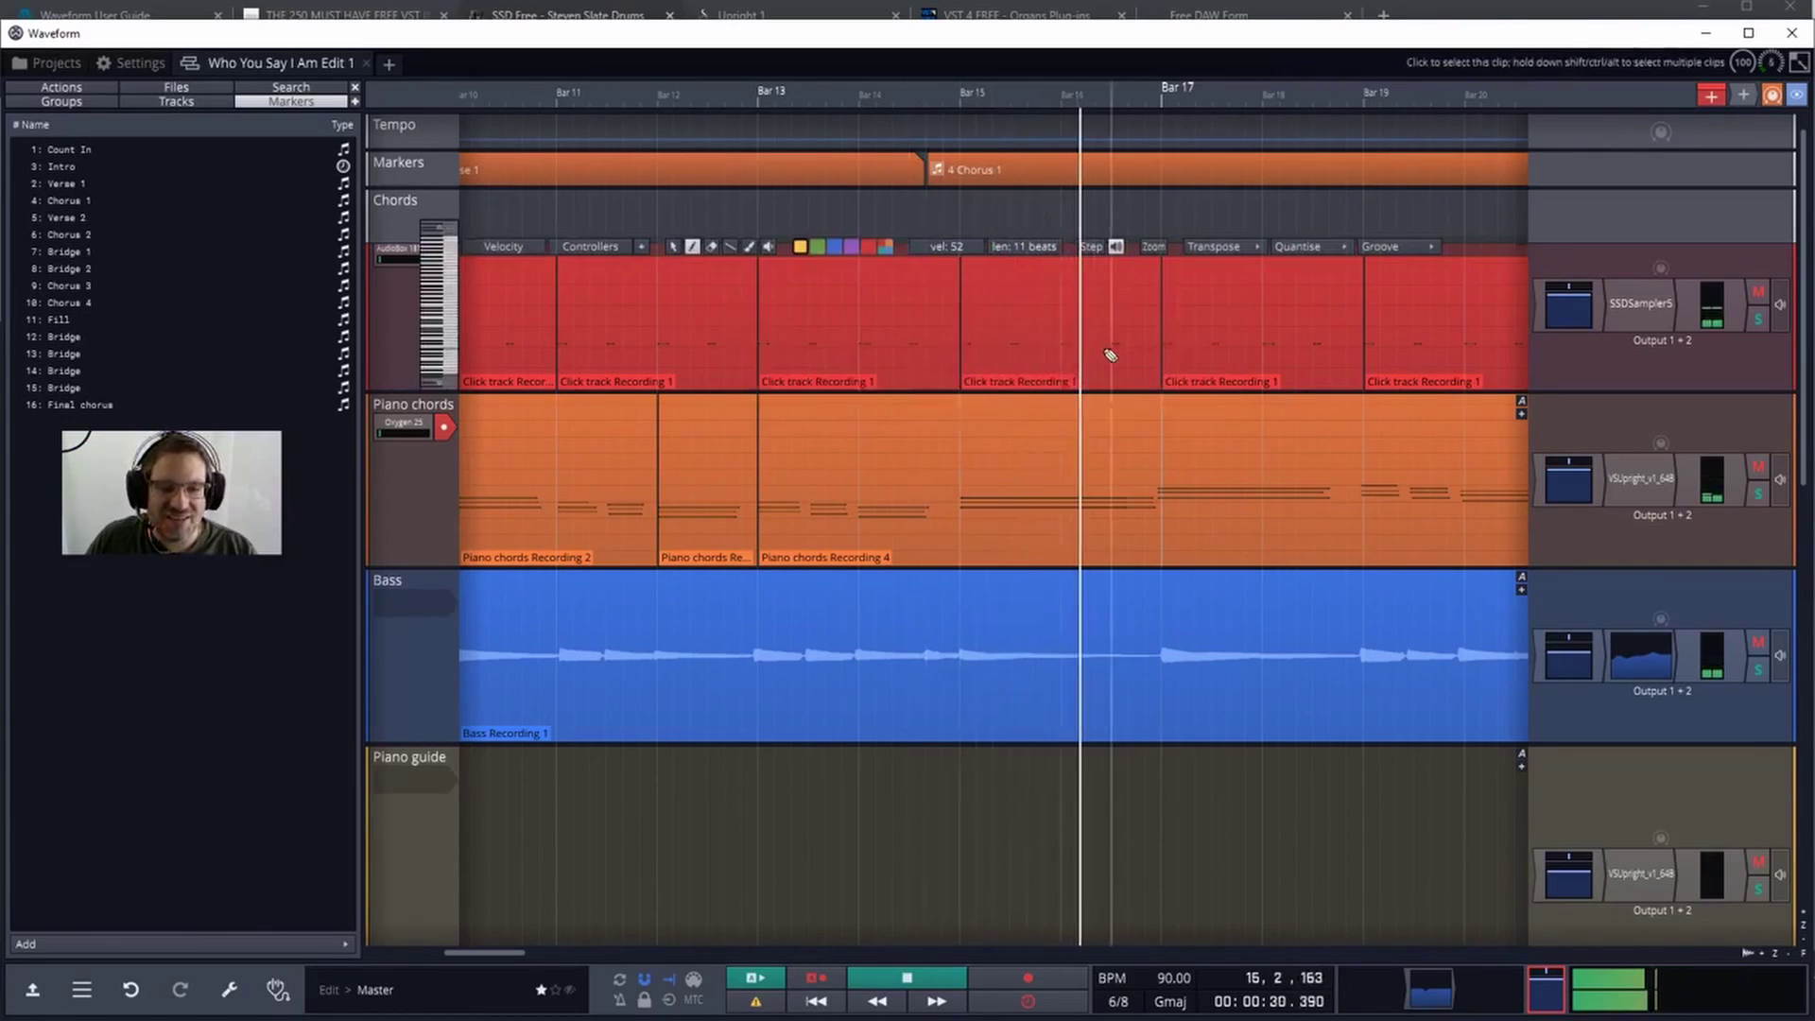
pyautogui.click(1576, 646)
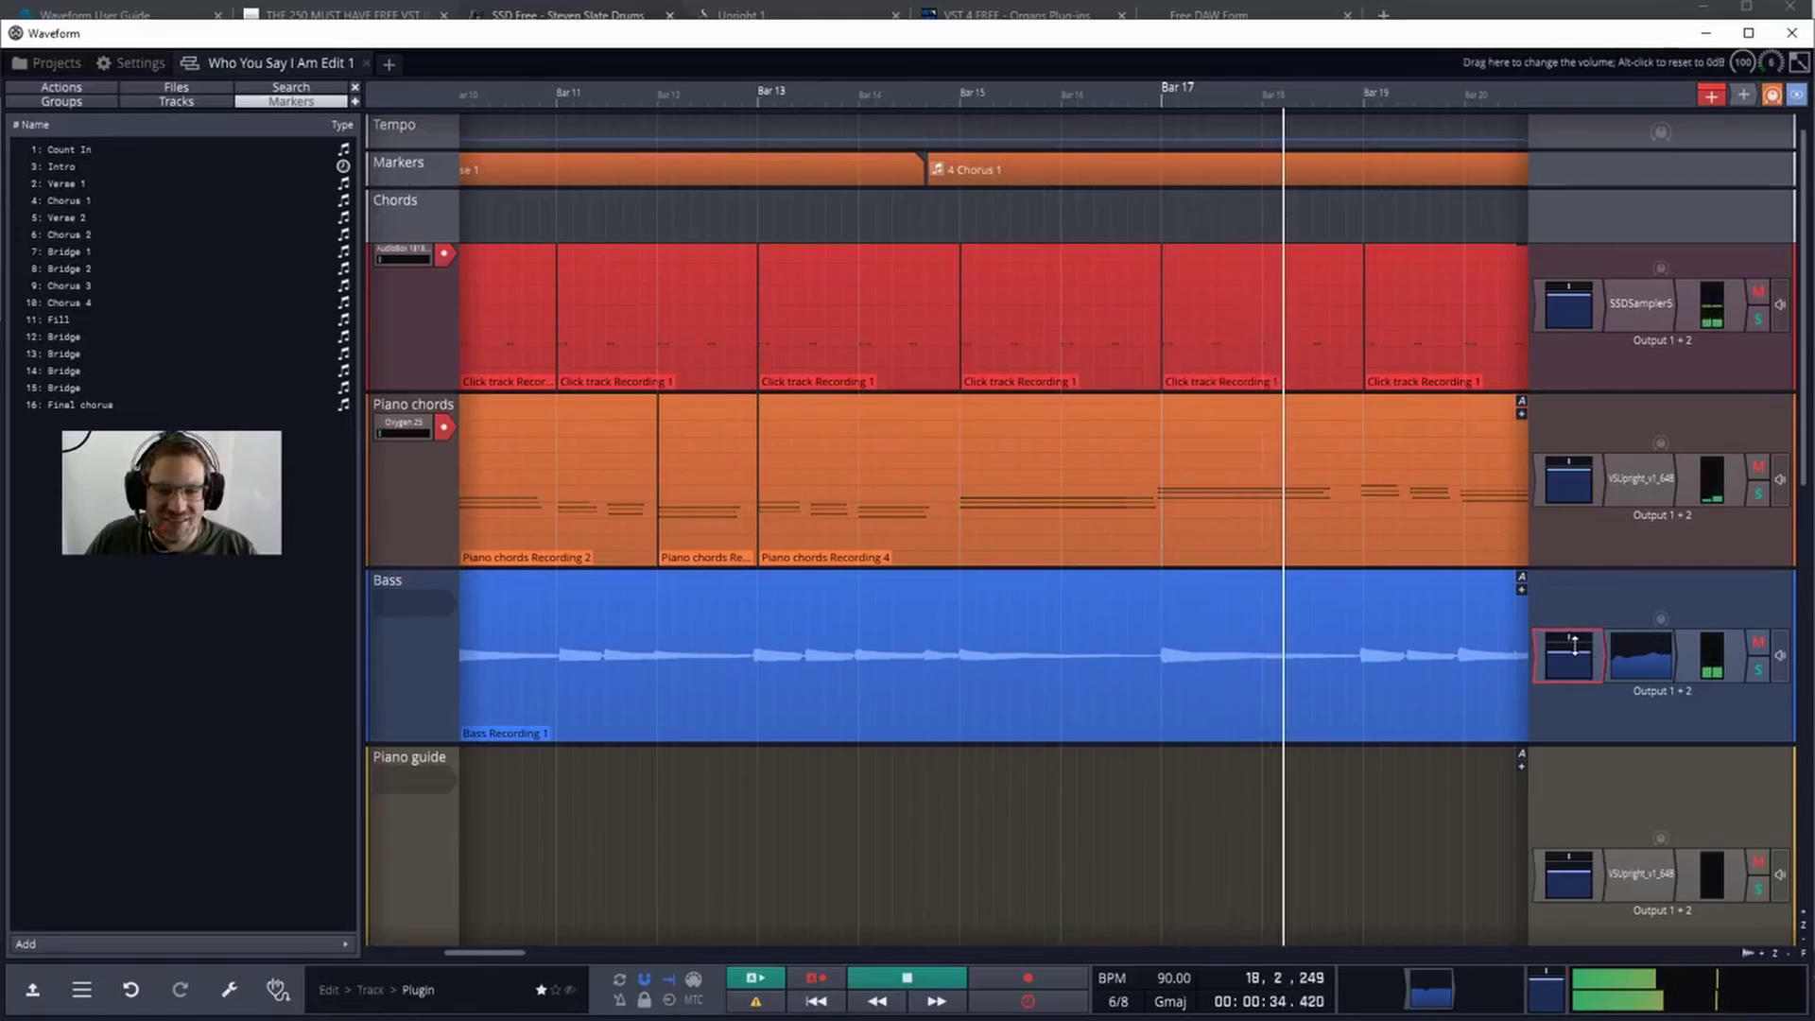
pyautogui.moveTo(1575, 644); pyautogui.dragTo(1574, 604)
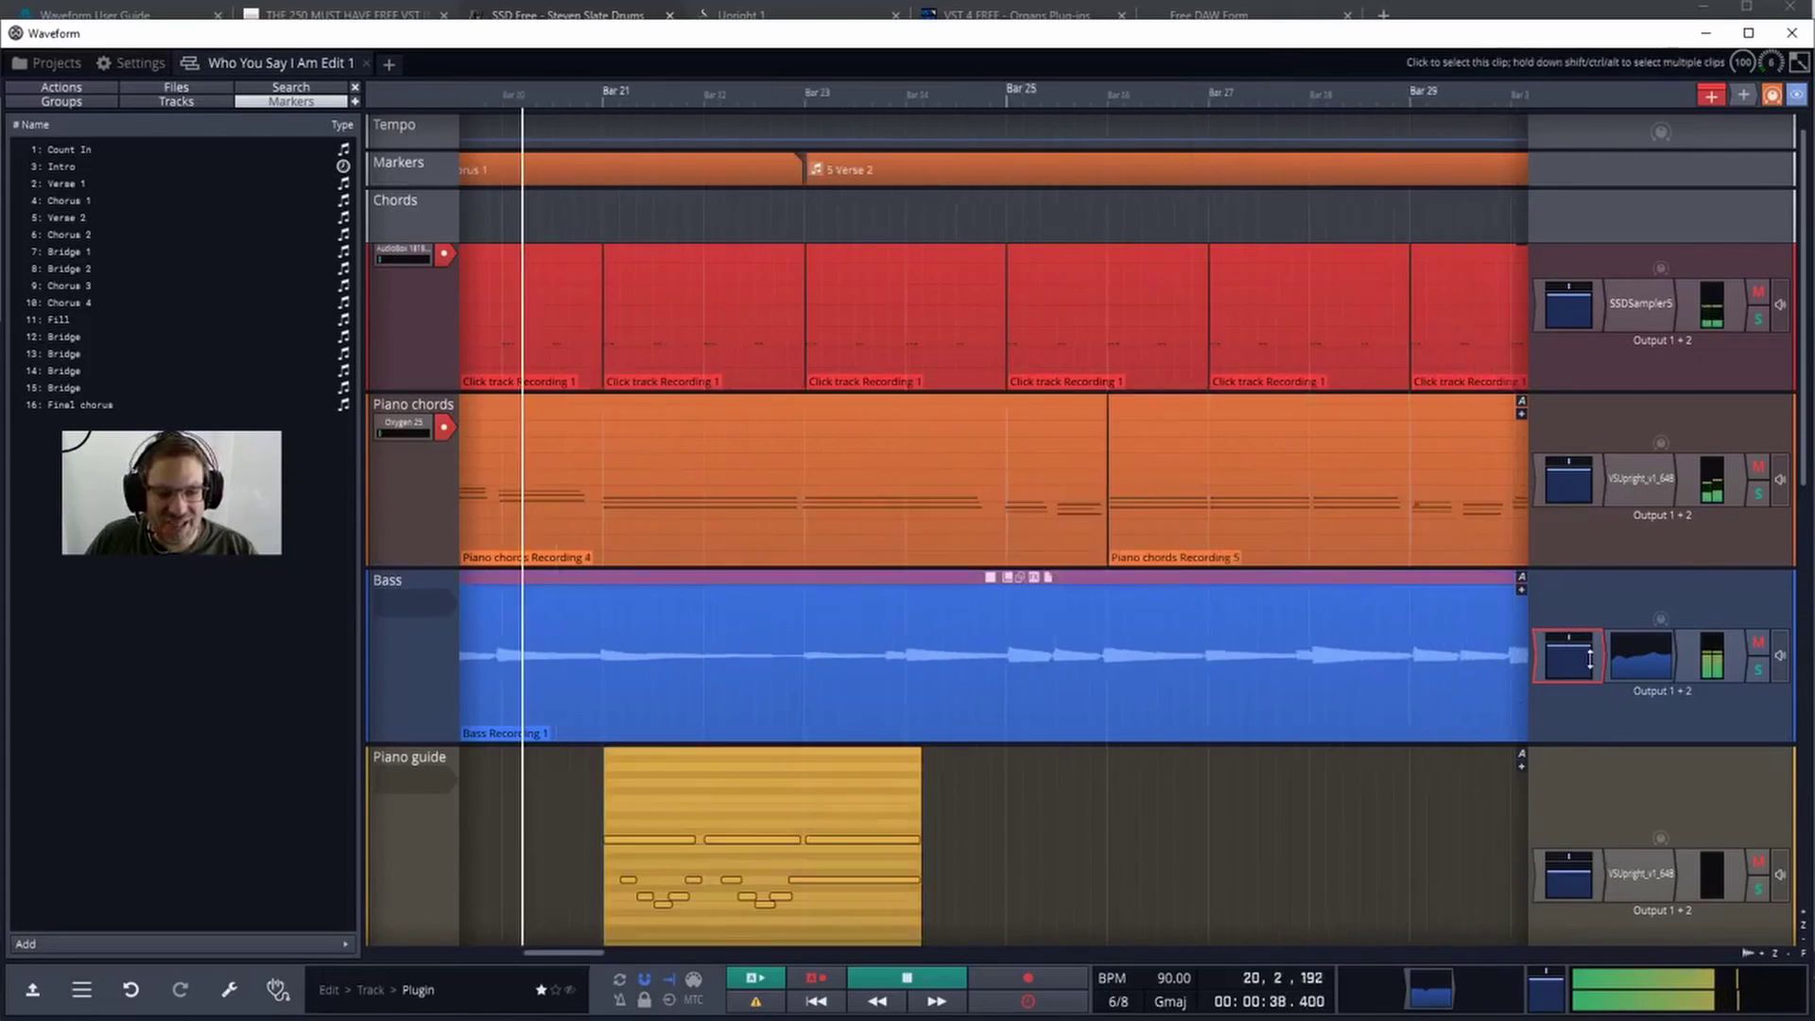
pyautogui.press('space')
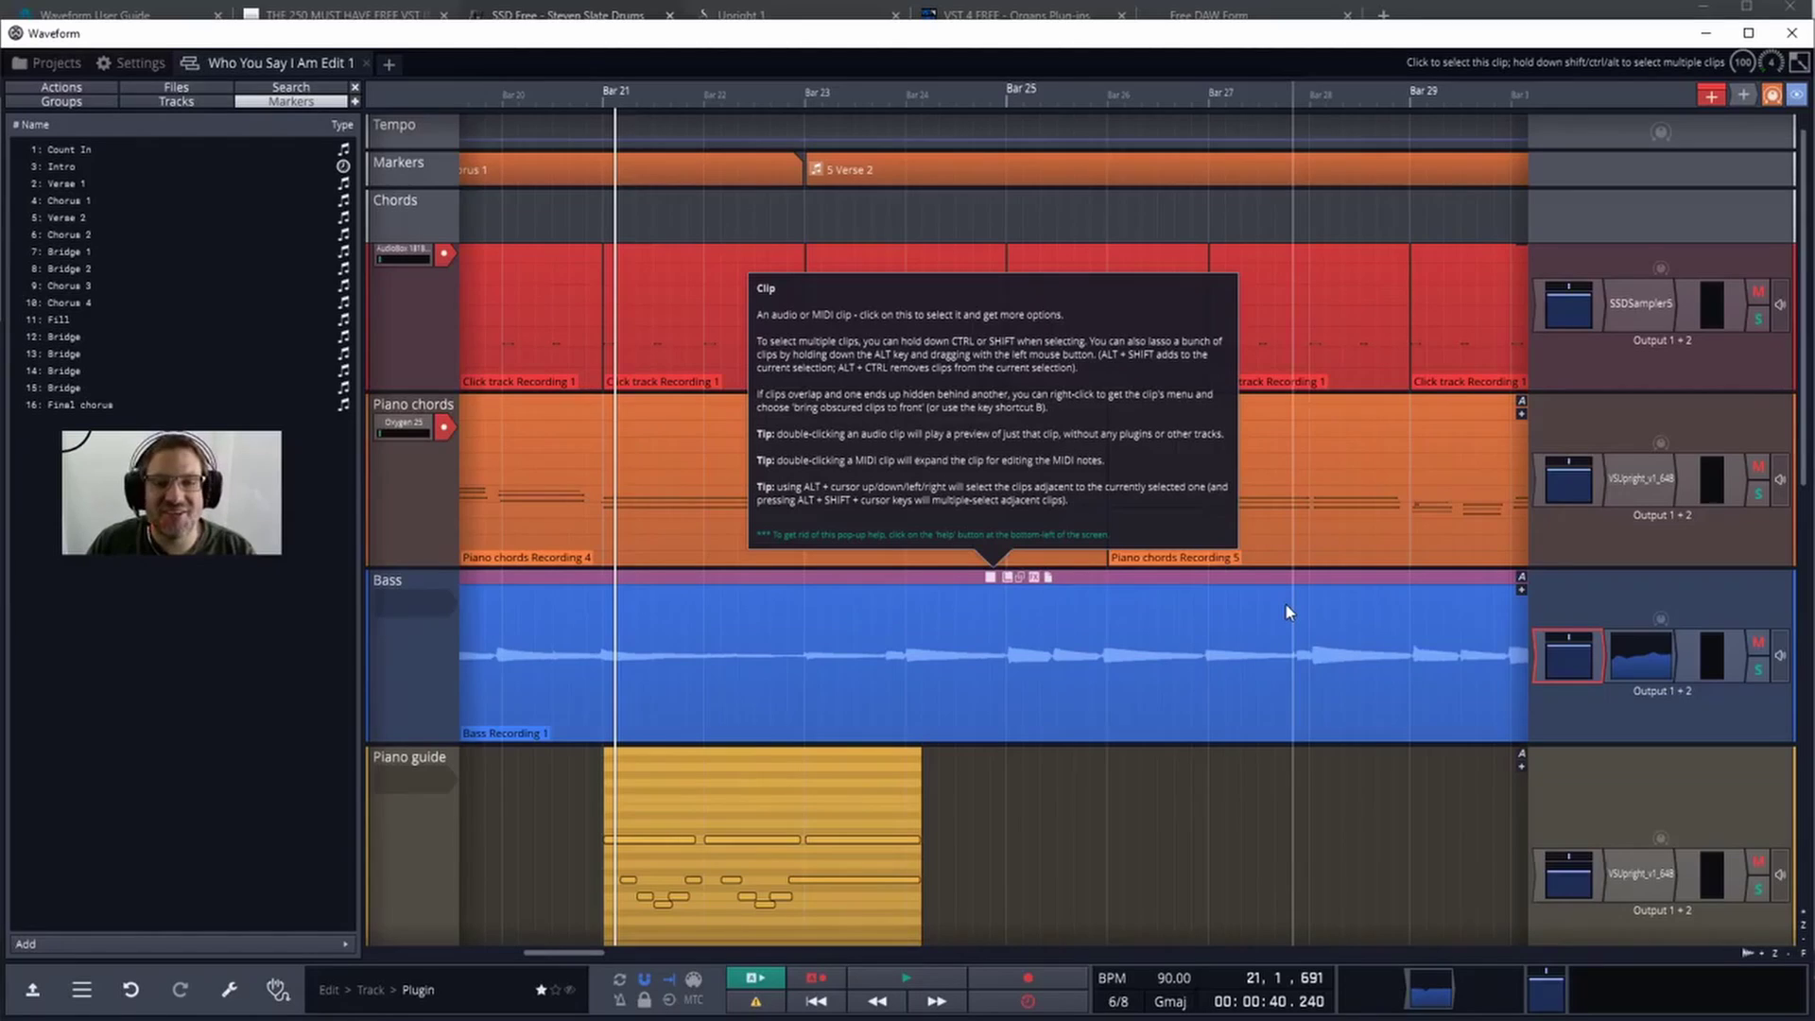
# - Mute the Piano chords track
pyautogui.doubleClick(1371, 470)
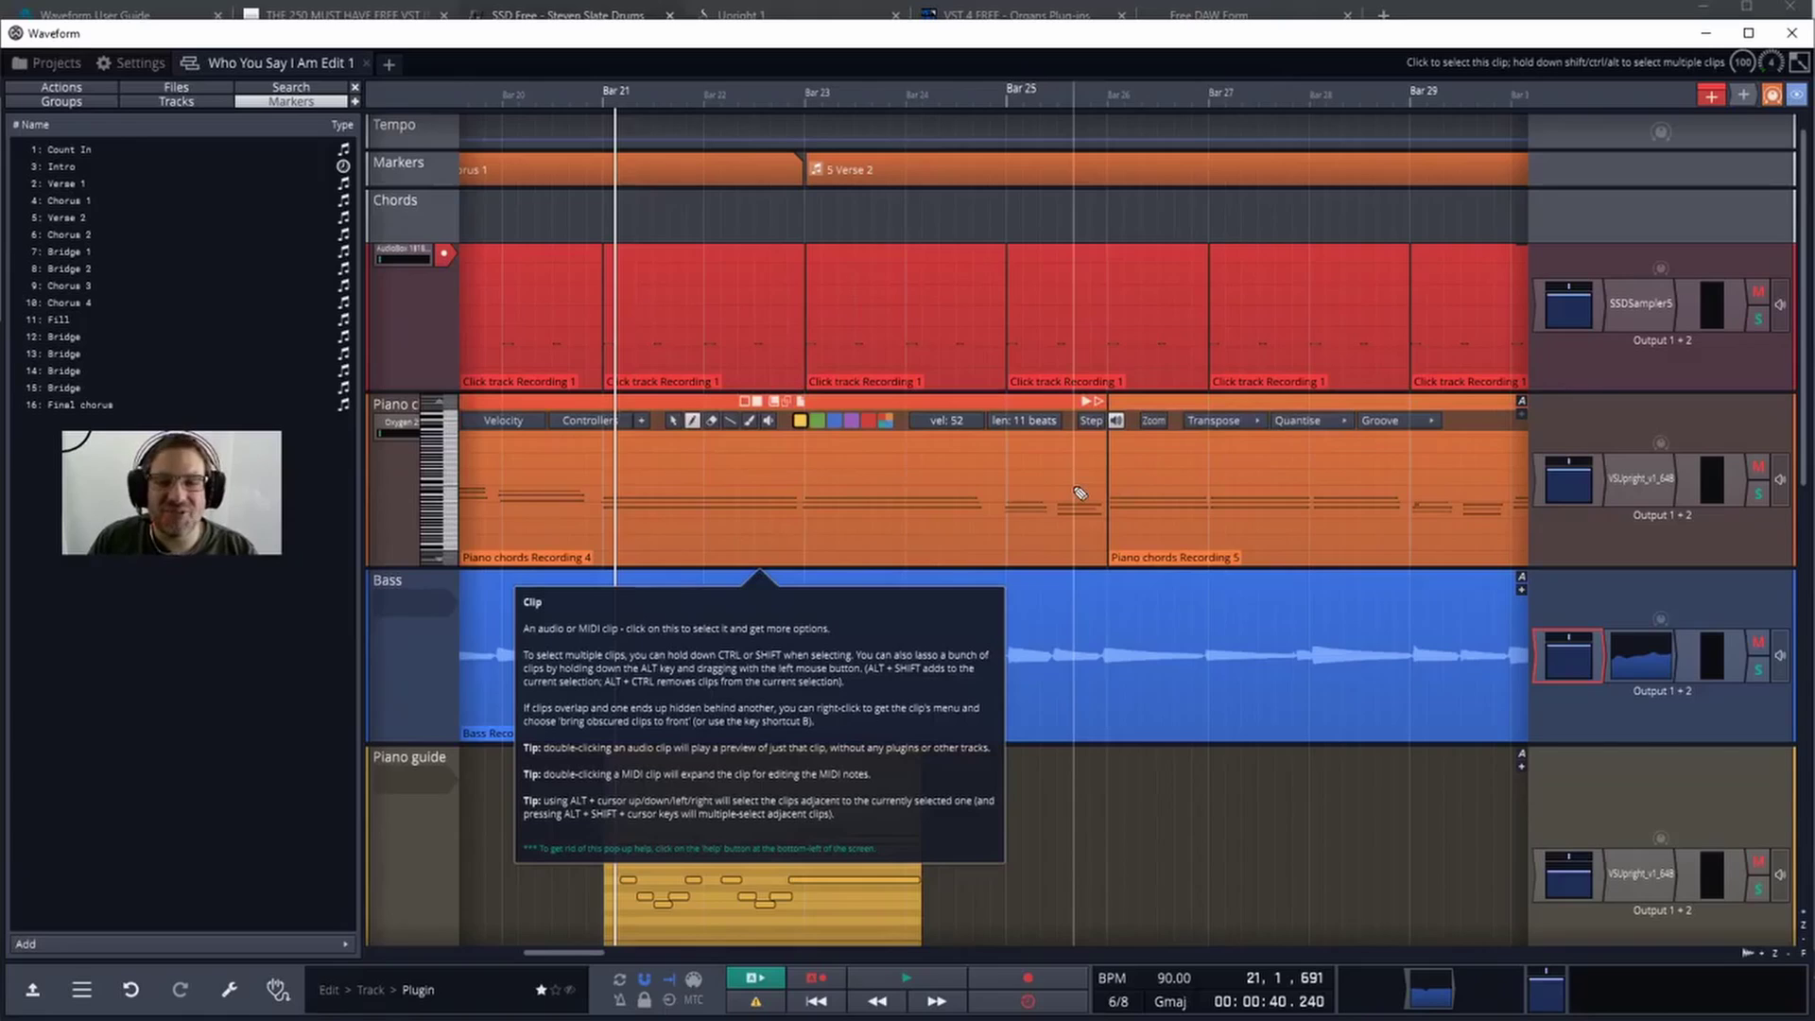
pyautogui.click(1756, 464)
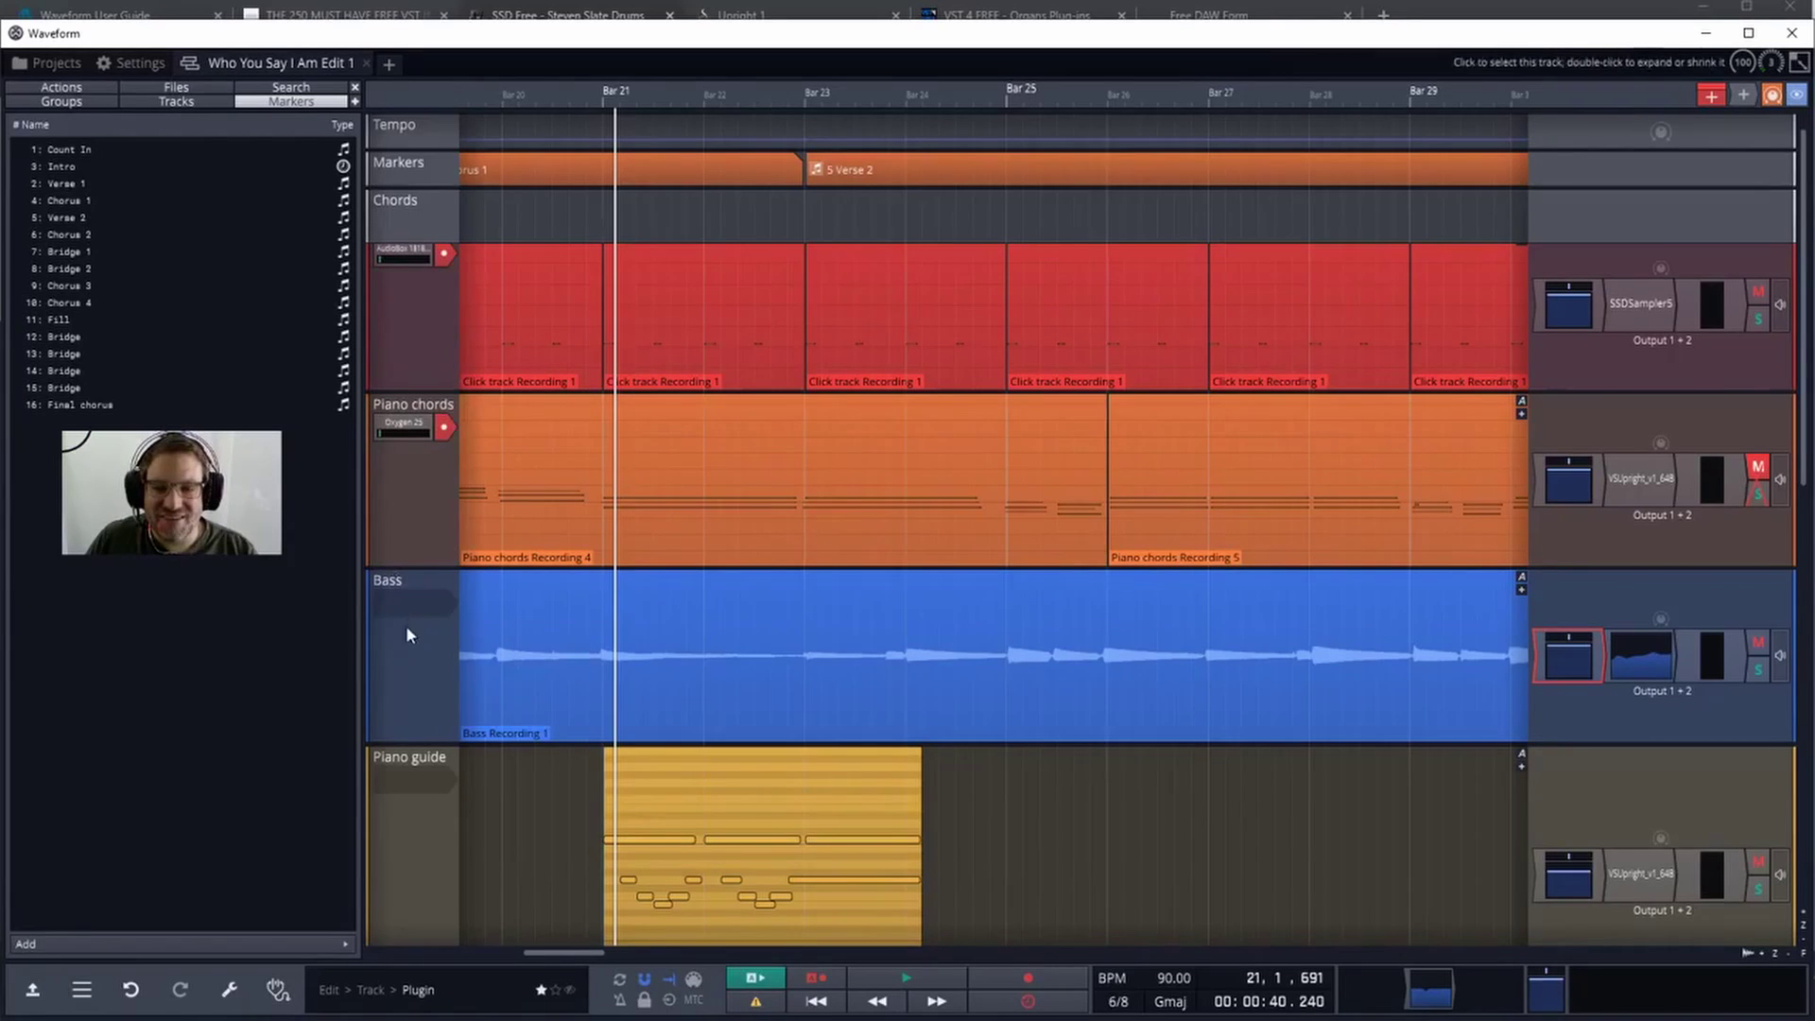
# - Examine the input device options of the Guida acoustic track, including the MIDI track sources, without choosing one
pyautogui.scroll(-2, 615, 639)
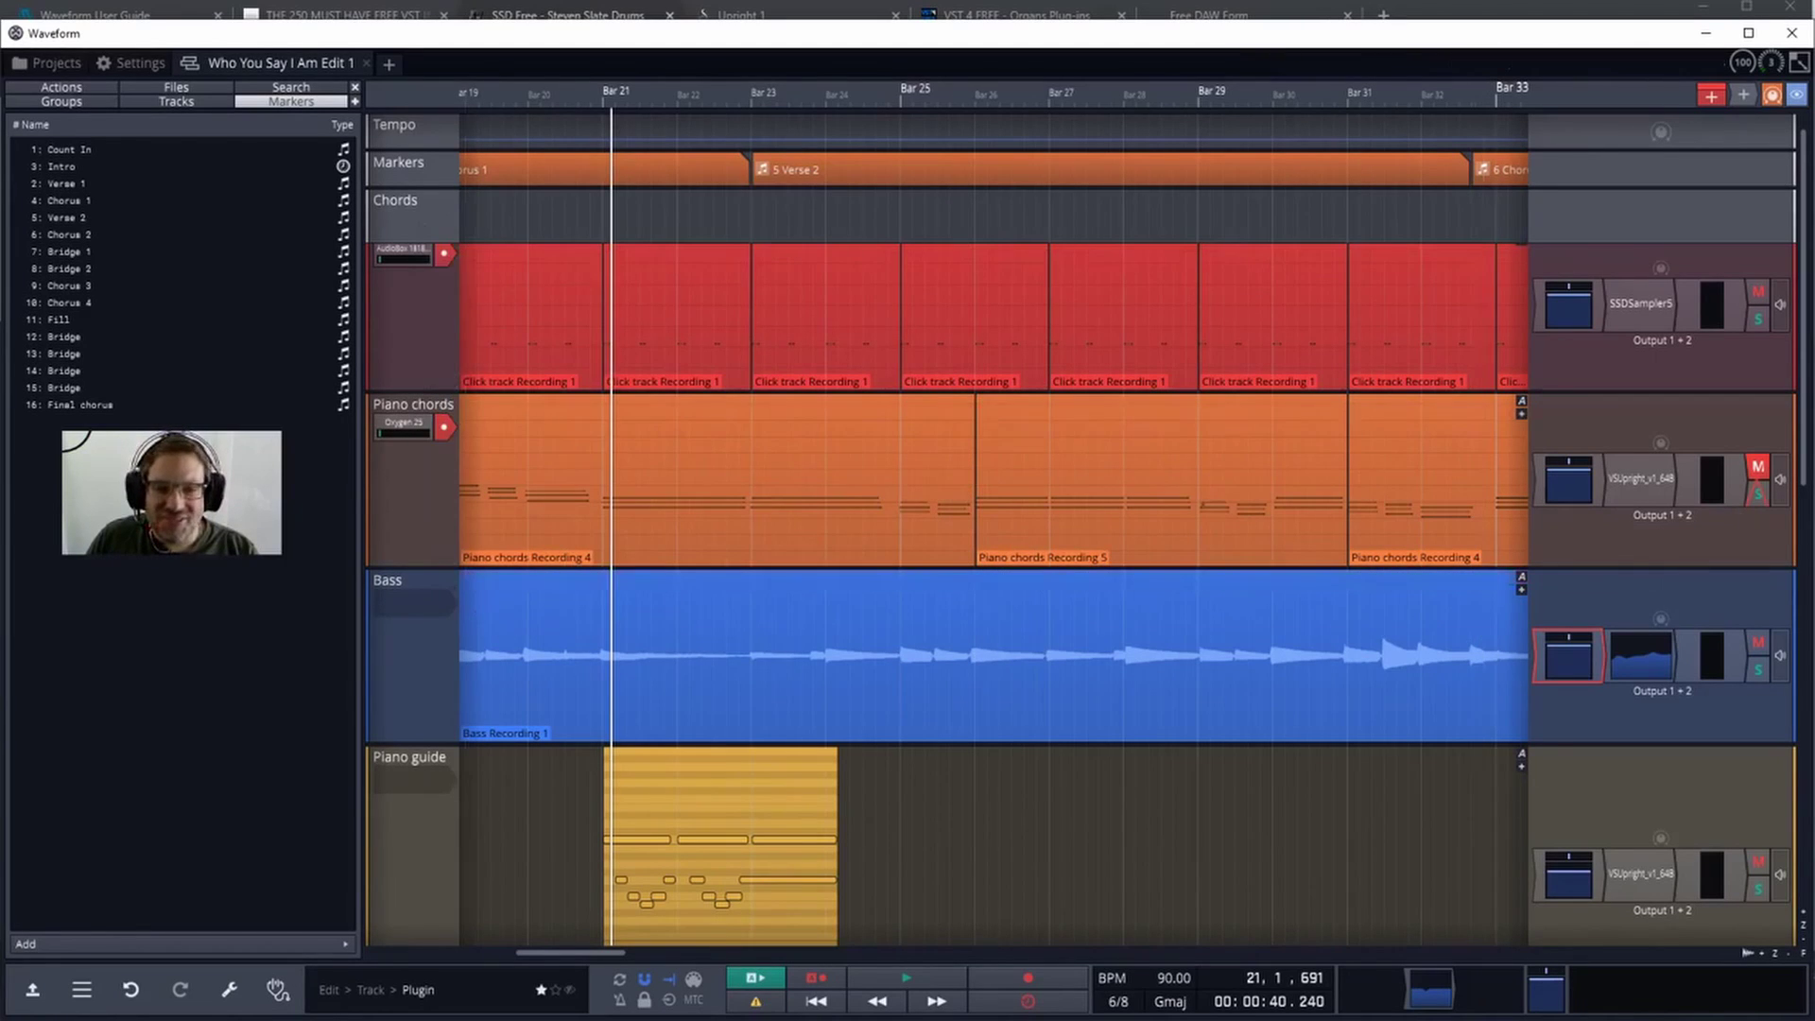
pyautogui.moveTo(1803, 347); pyautogui.dragTo(1739, 609)
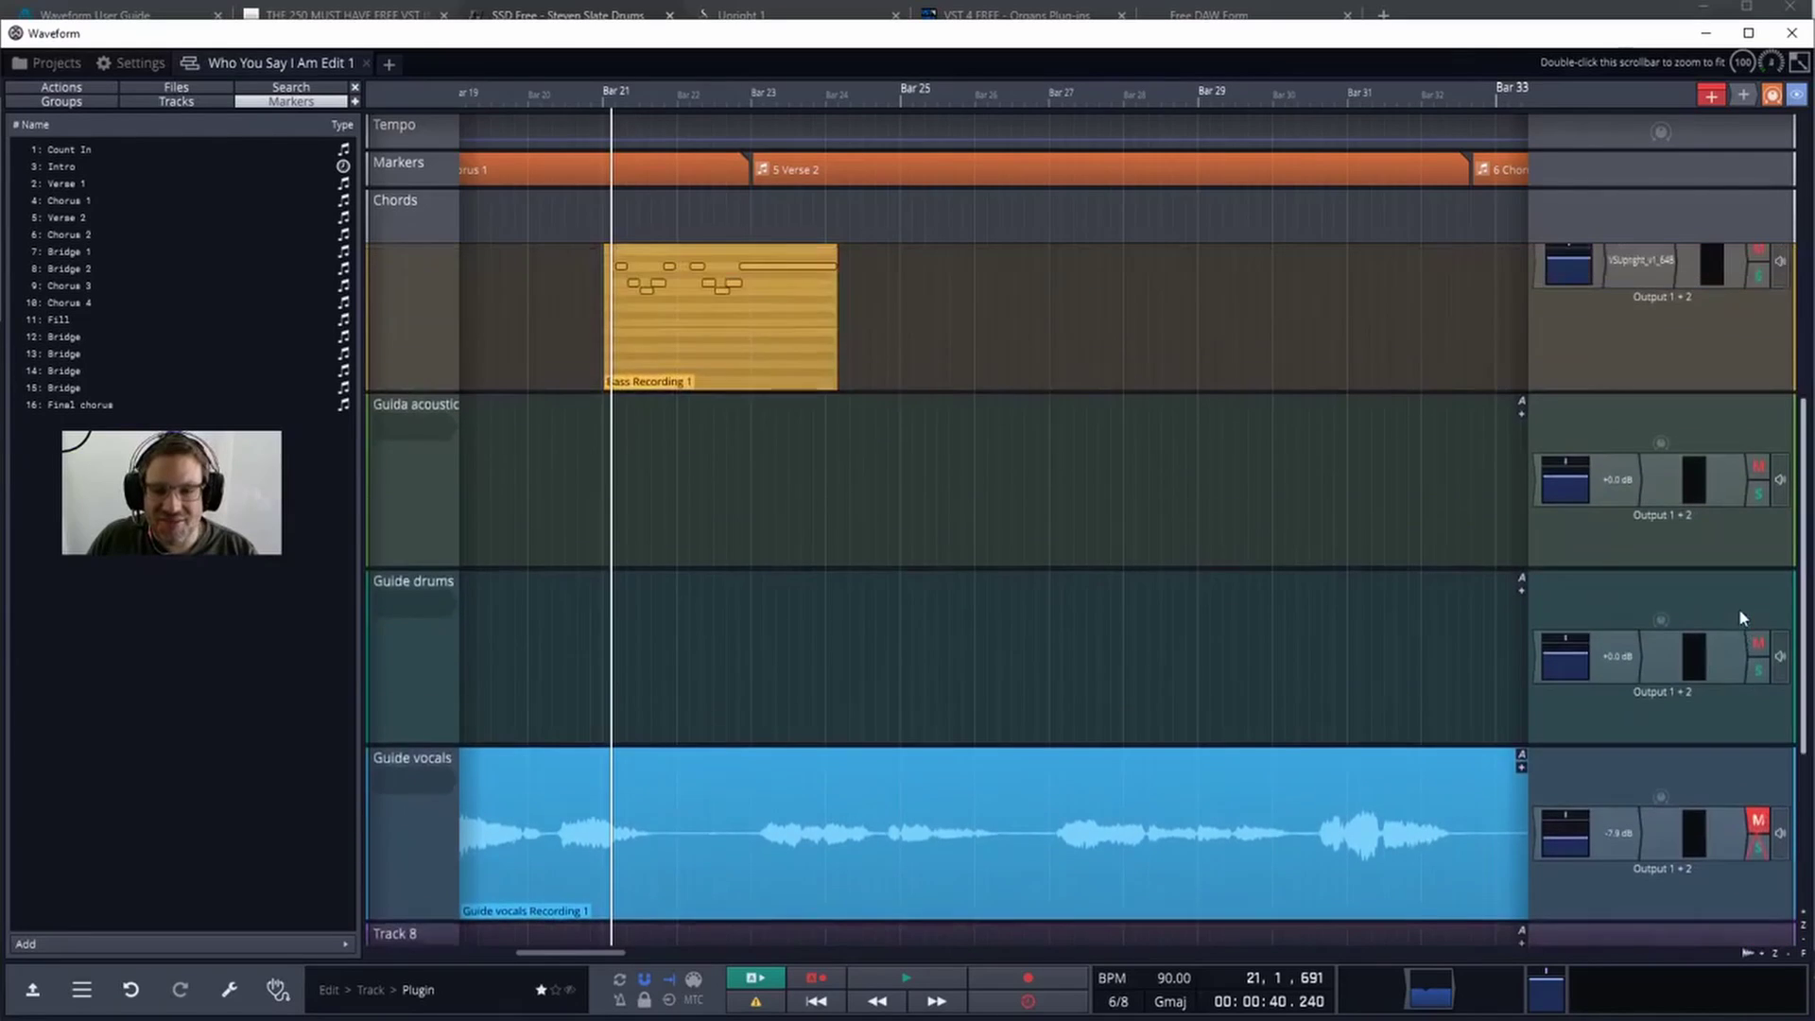
pyautogui.click(410, 430)
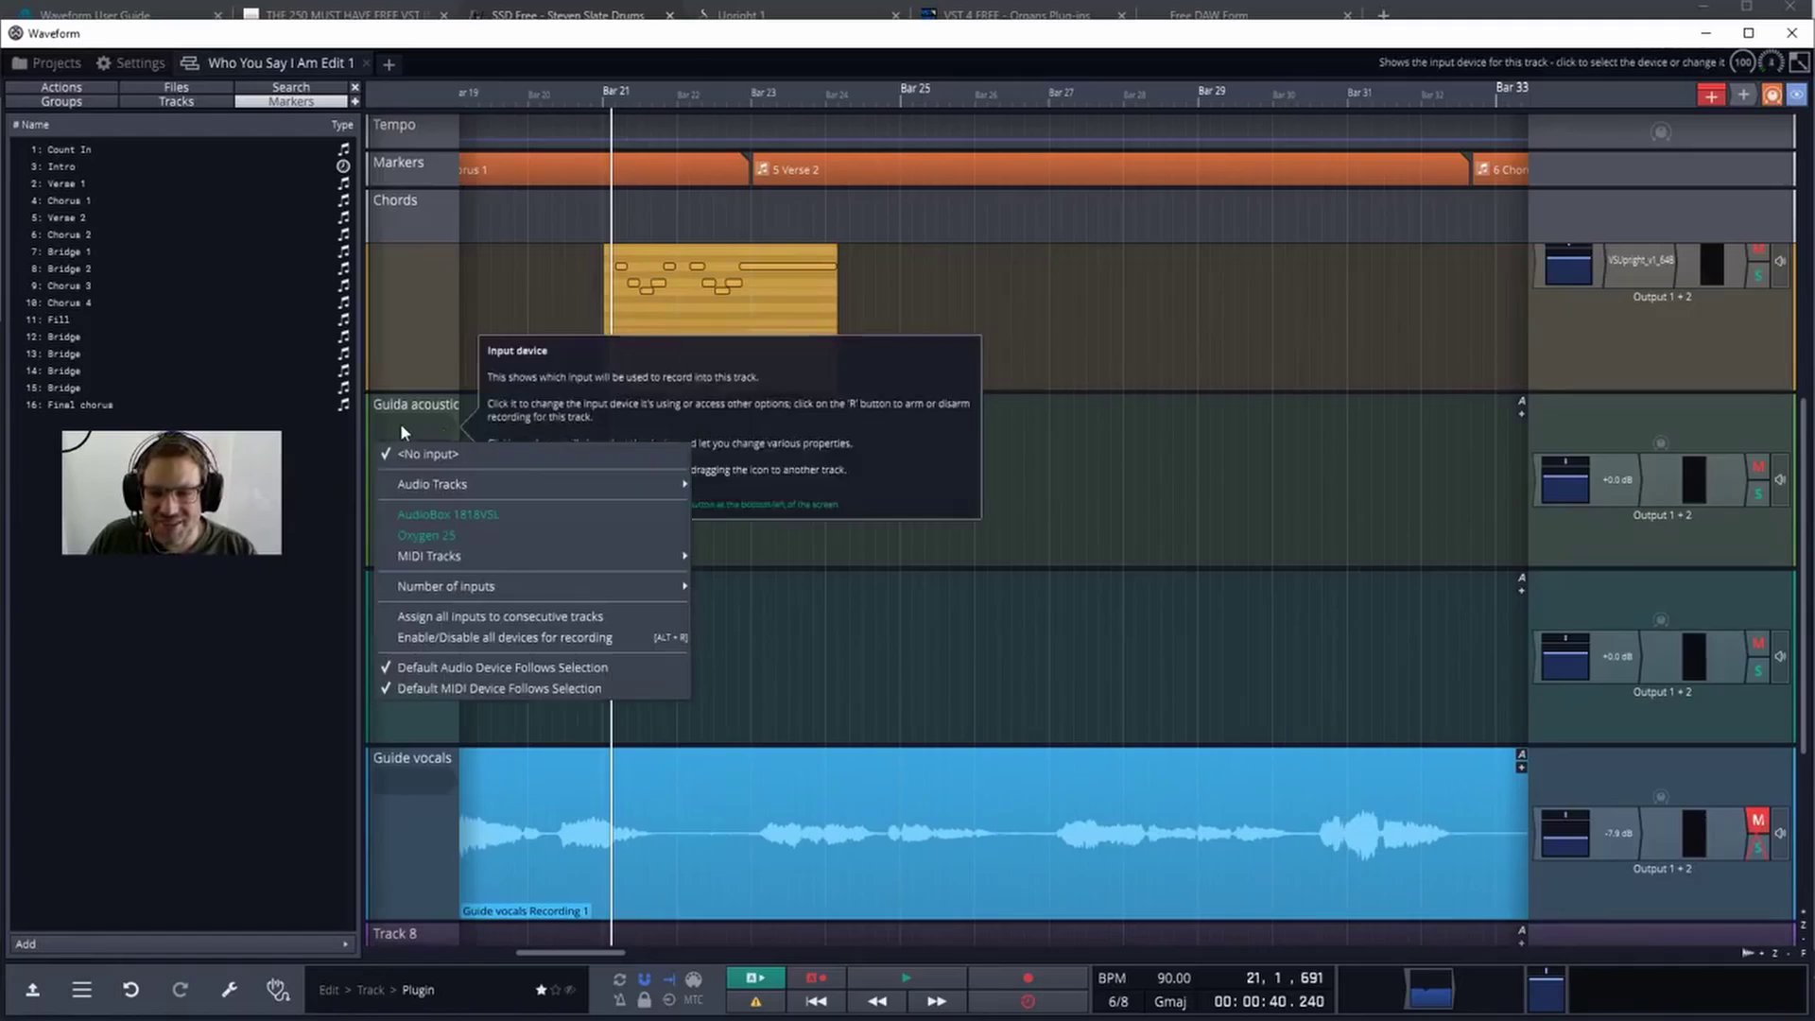
pyautogui.moveTo(434, 491)
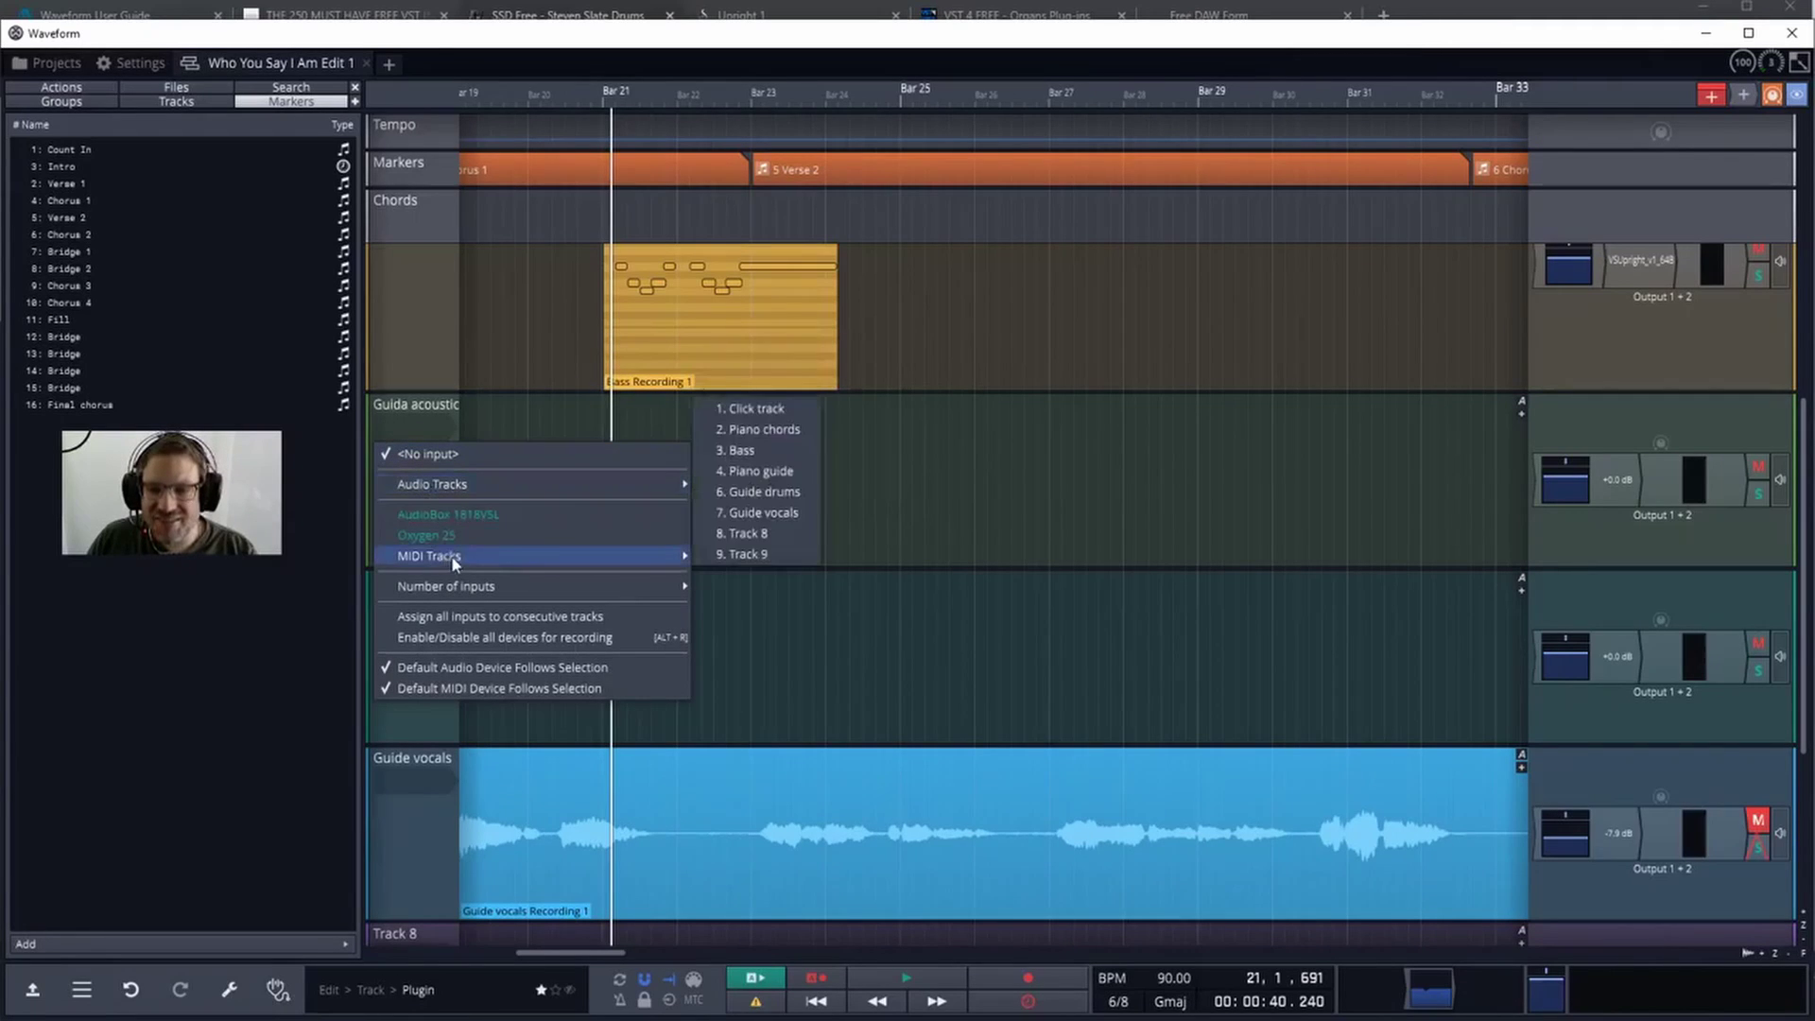
pyautogui.click(406, 418)
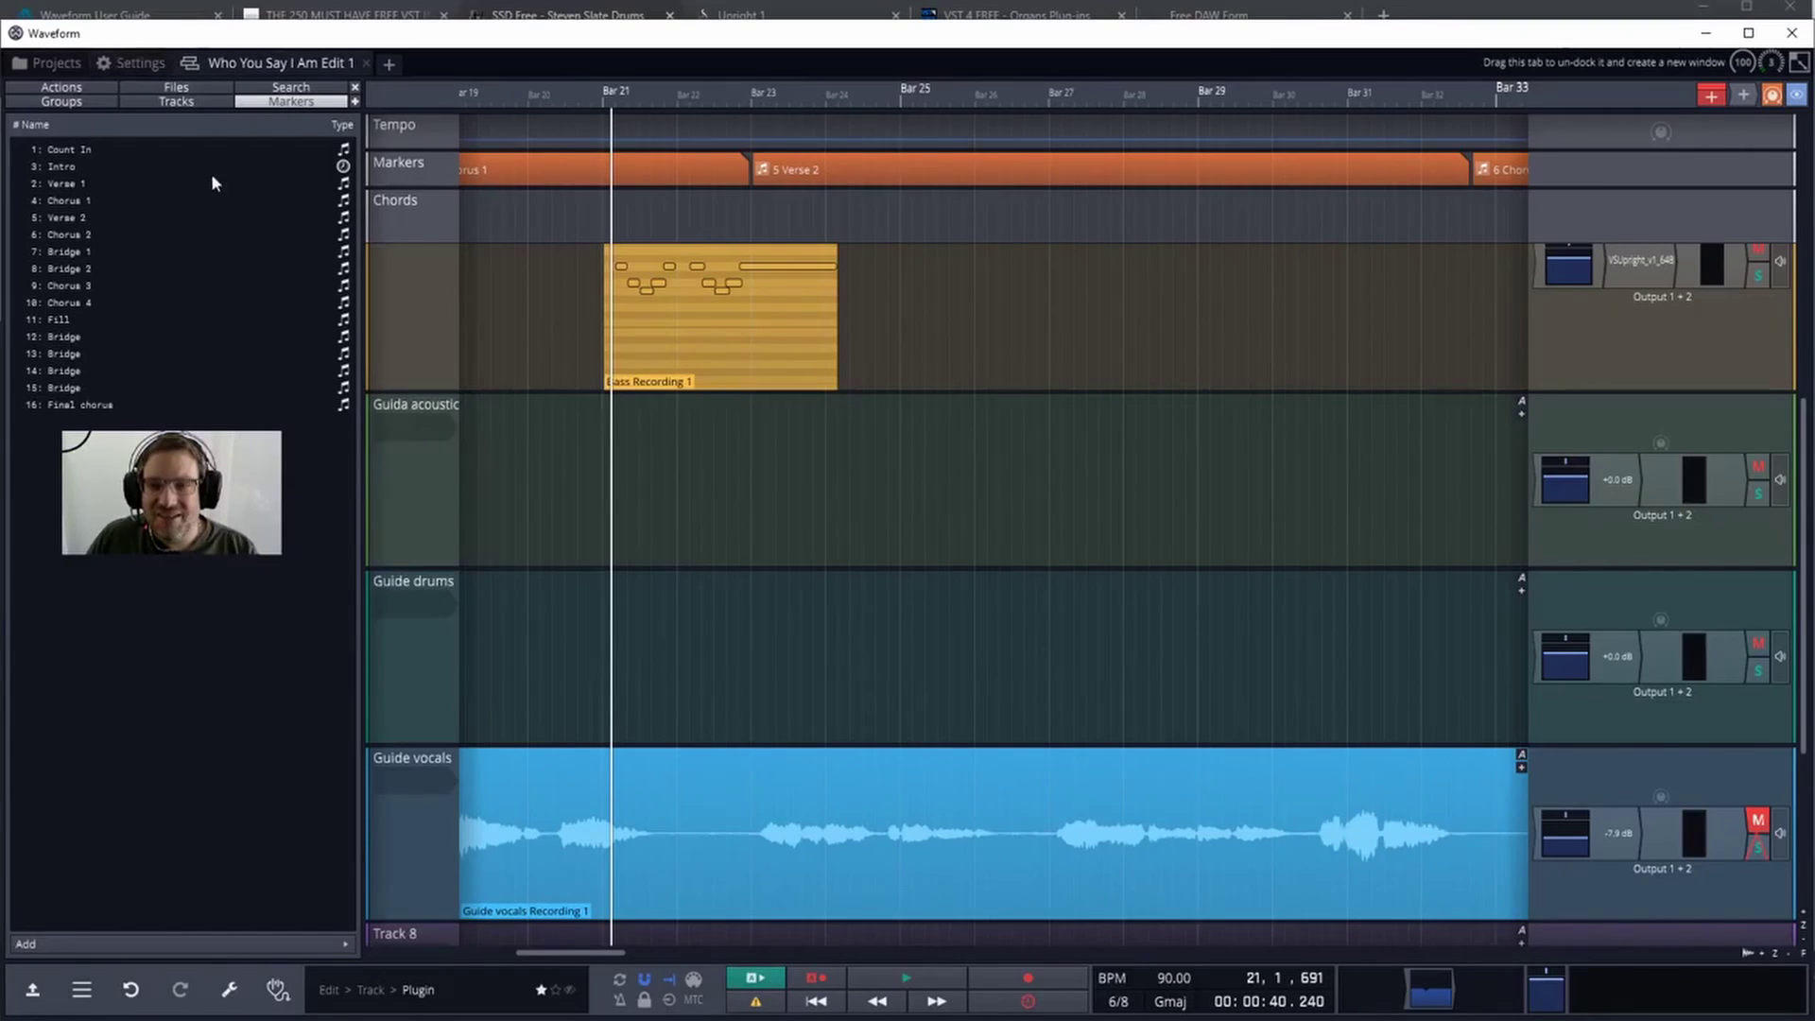
# - Set the audio device type to ASIO in the Audio Devices settings
pyautogui.click(117, 64)
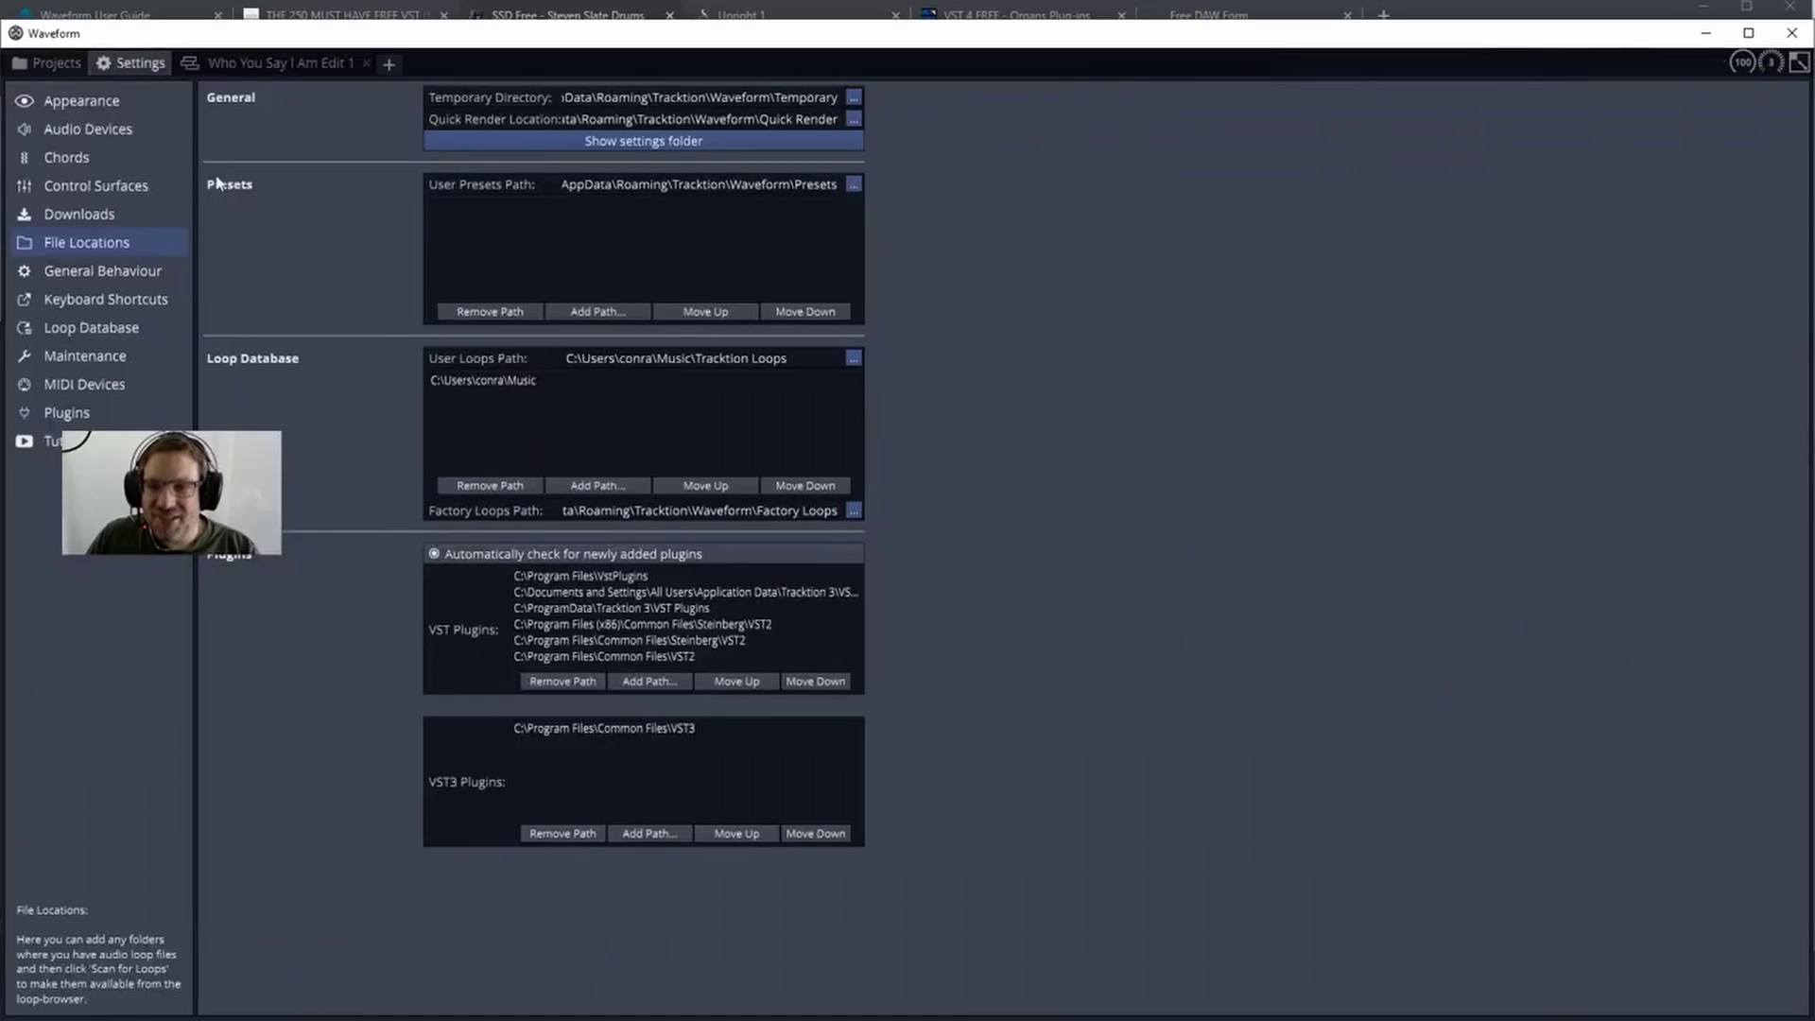
pyautogui.click(82, 132)
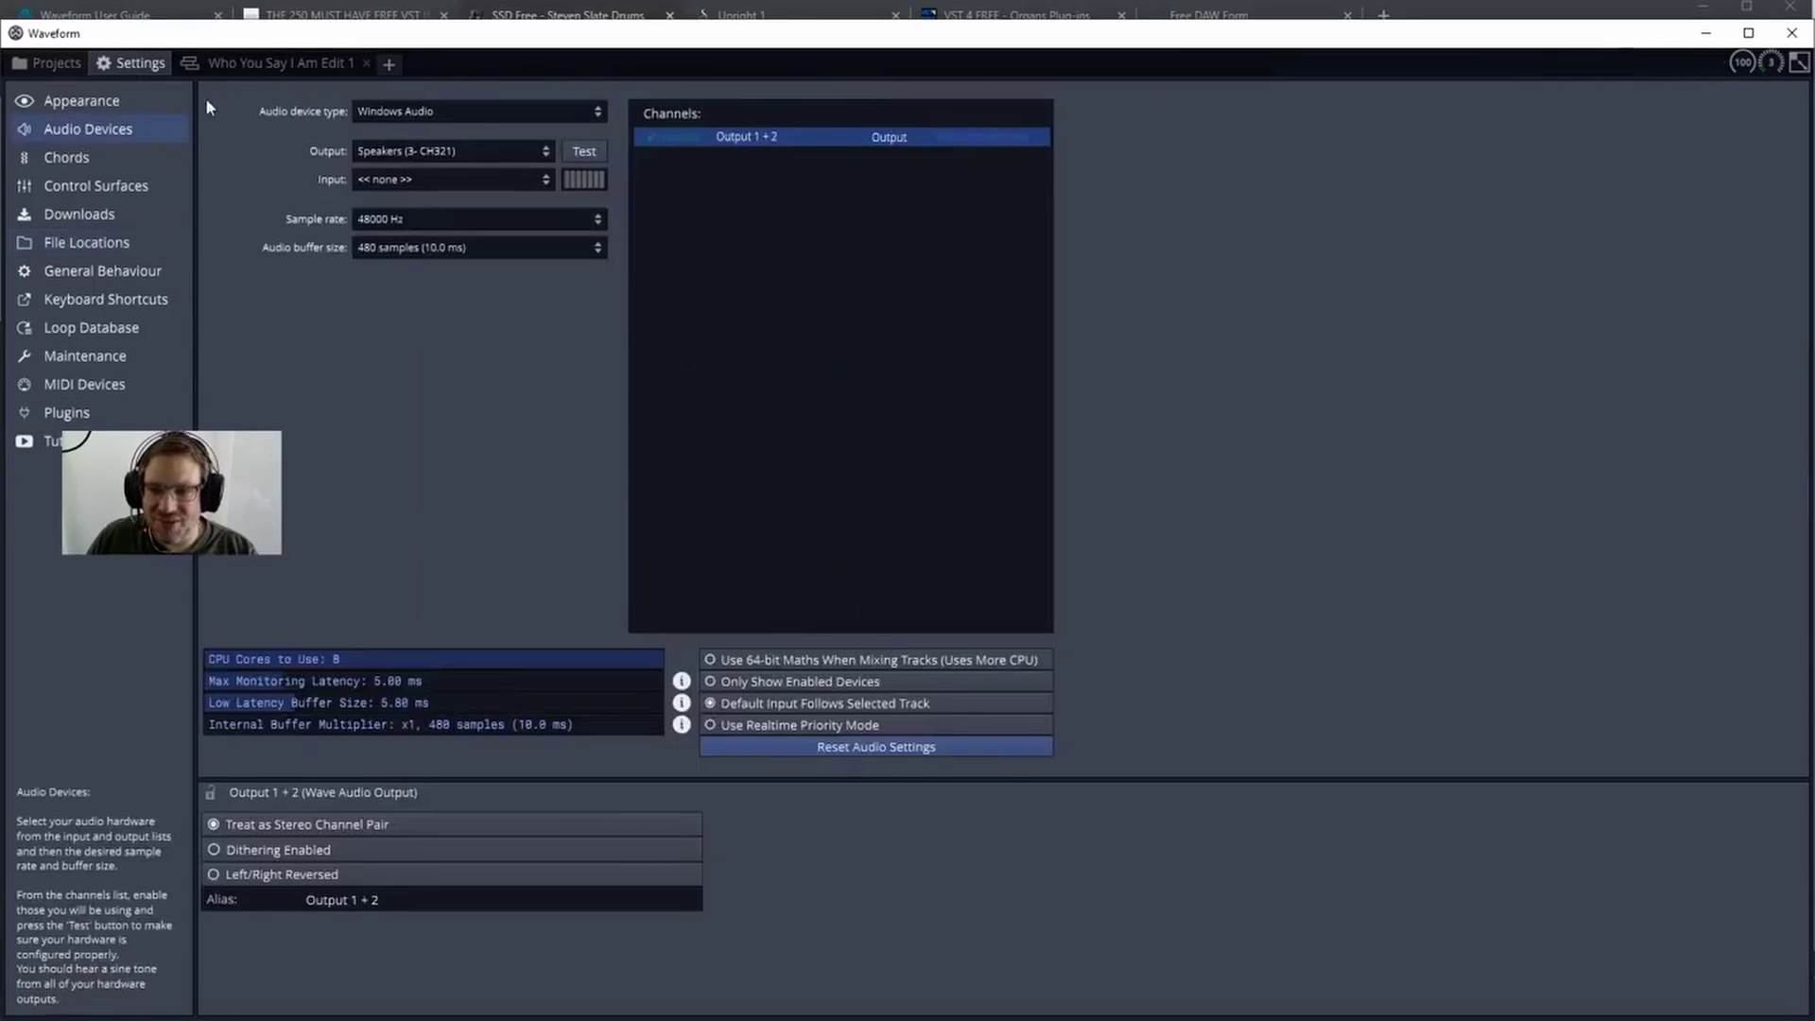
pyautogui.click(422, 116)
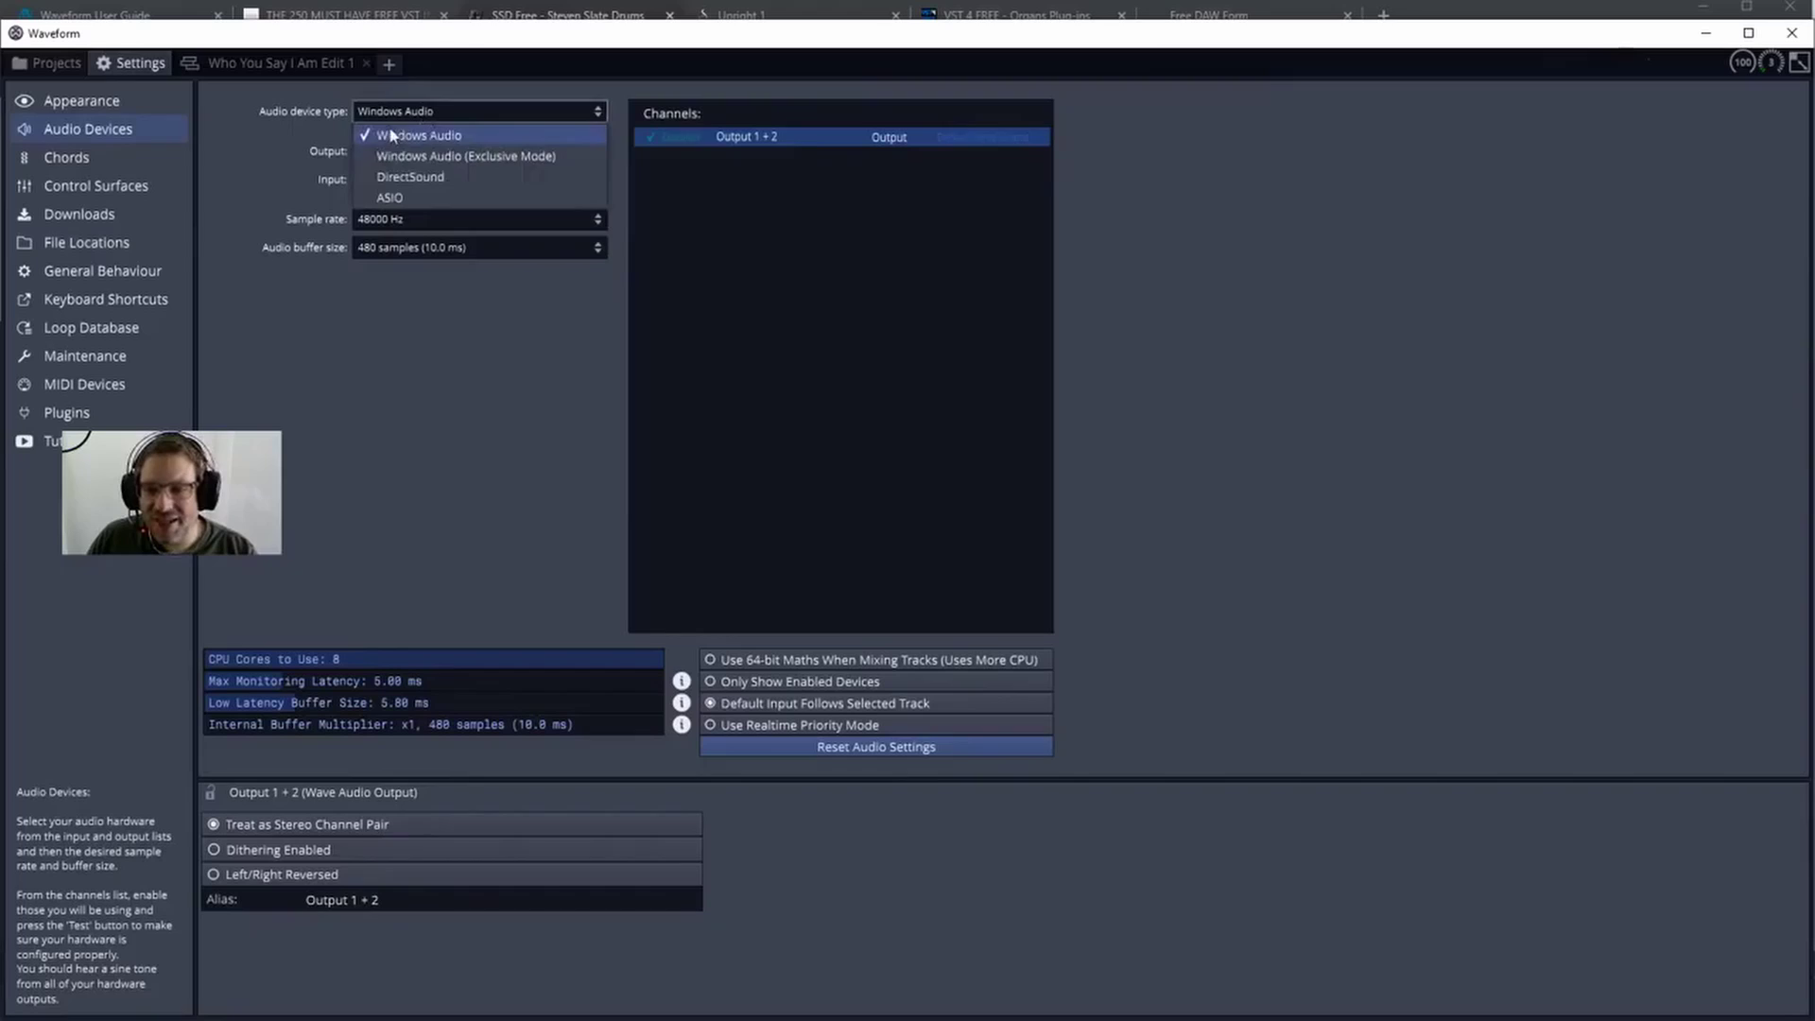
pyautogui.click(405, 200)
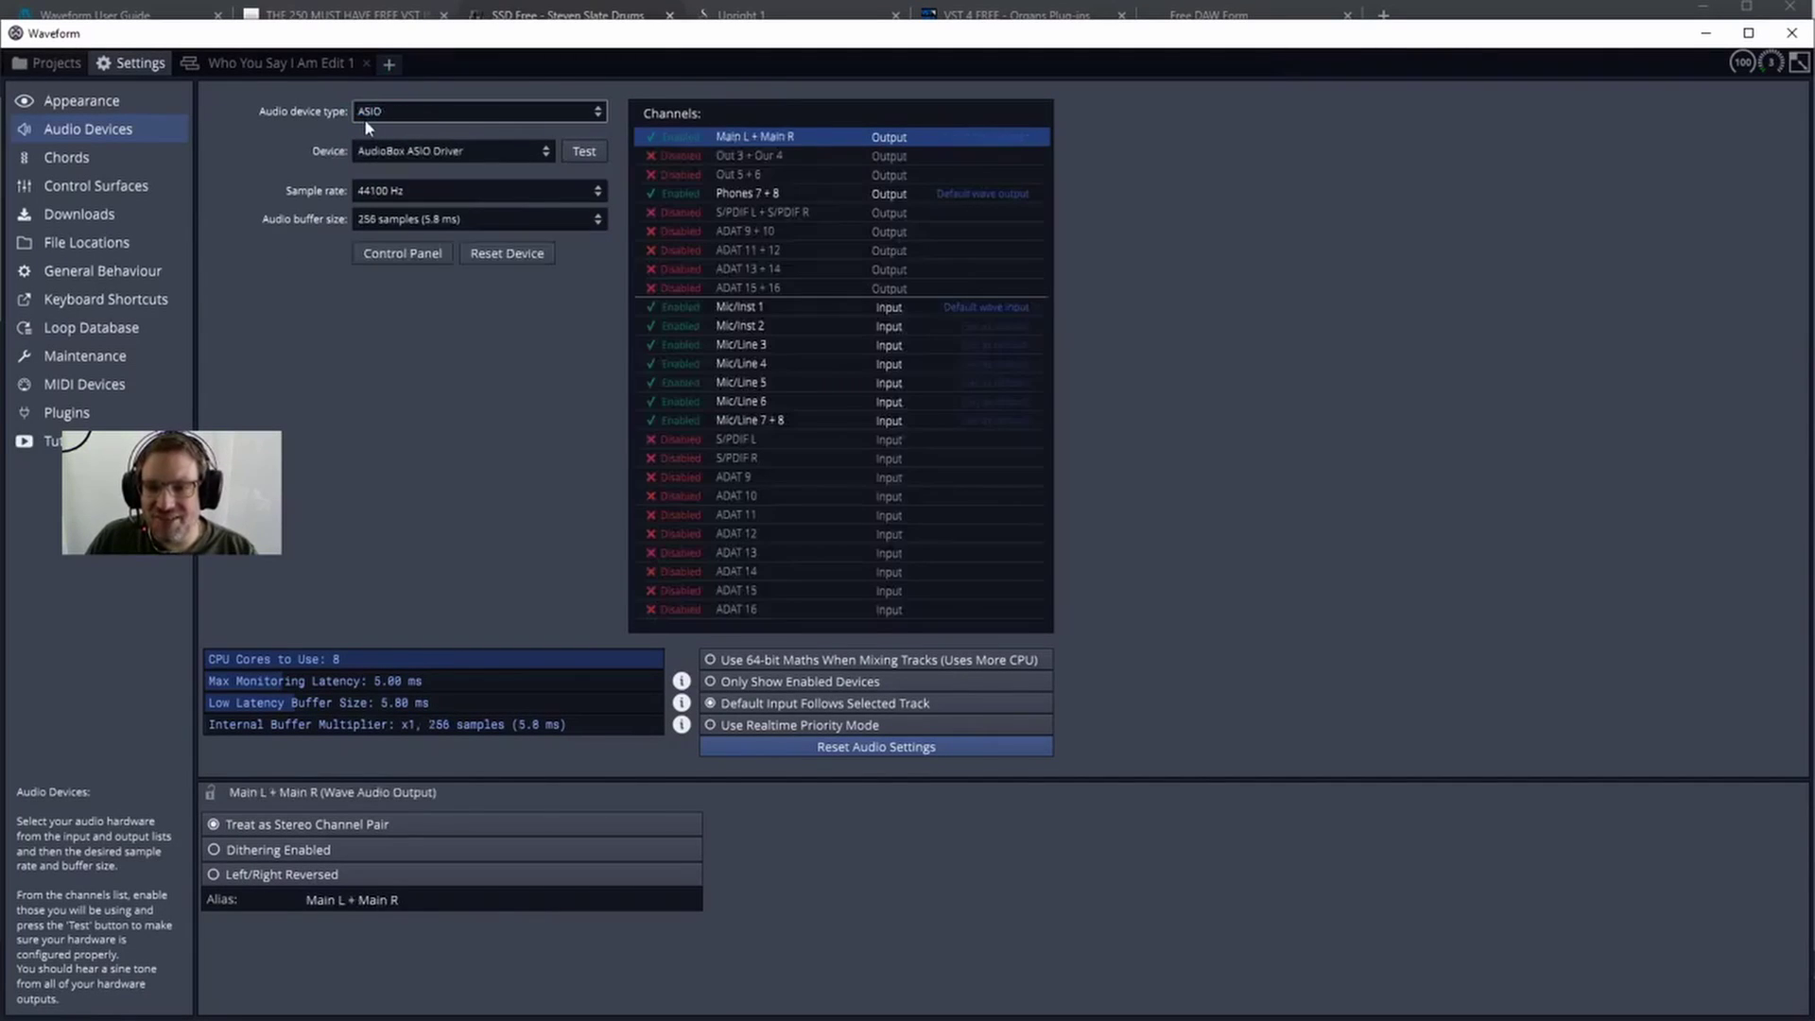
# - Keep ASIO as the audio device type and choose AudioBox ASIO Driver as the device
pyautogui.click(382, 110)
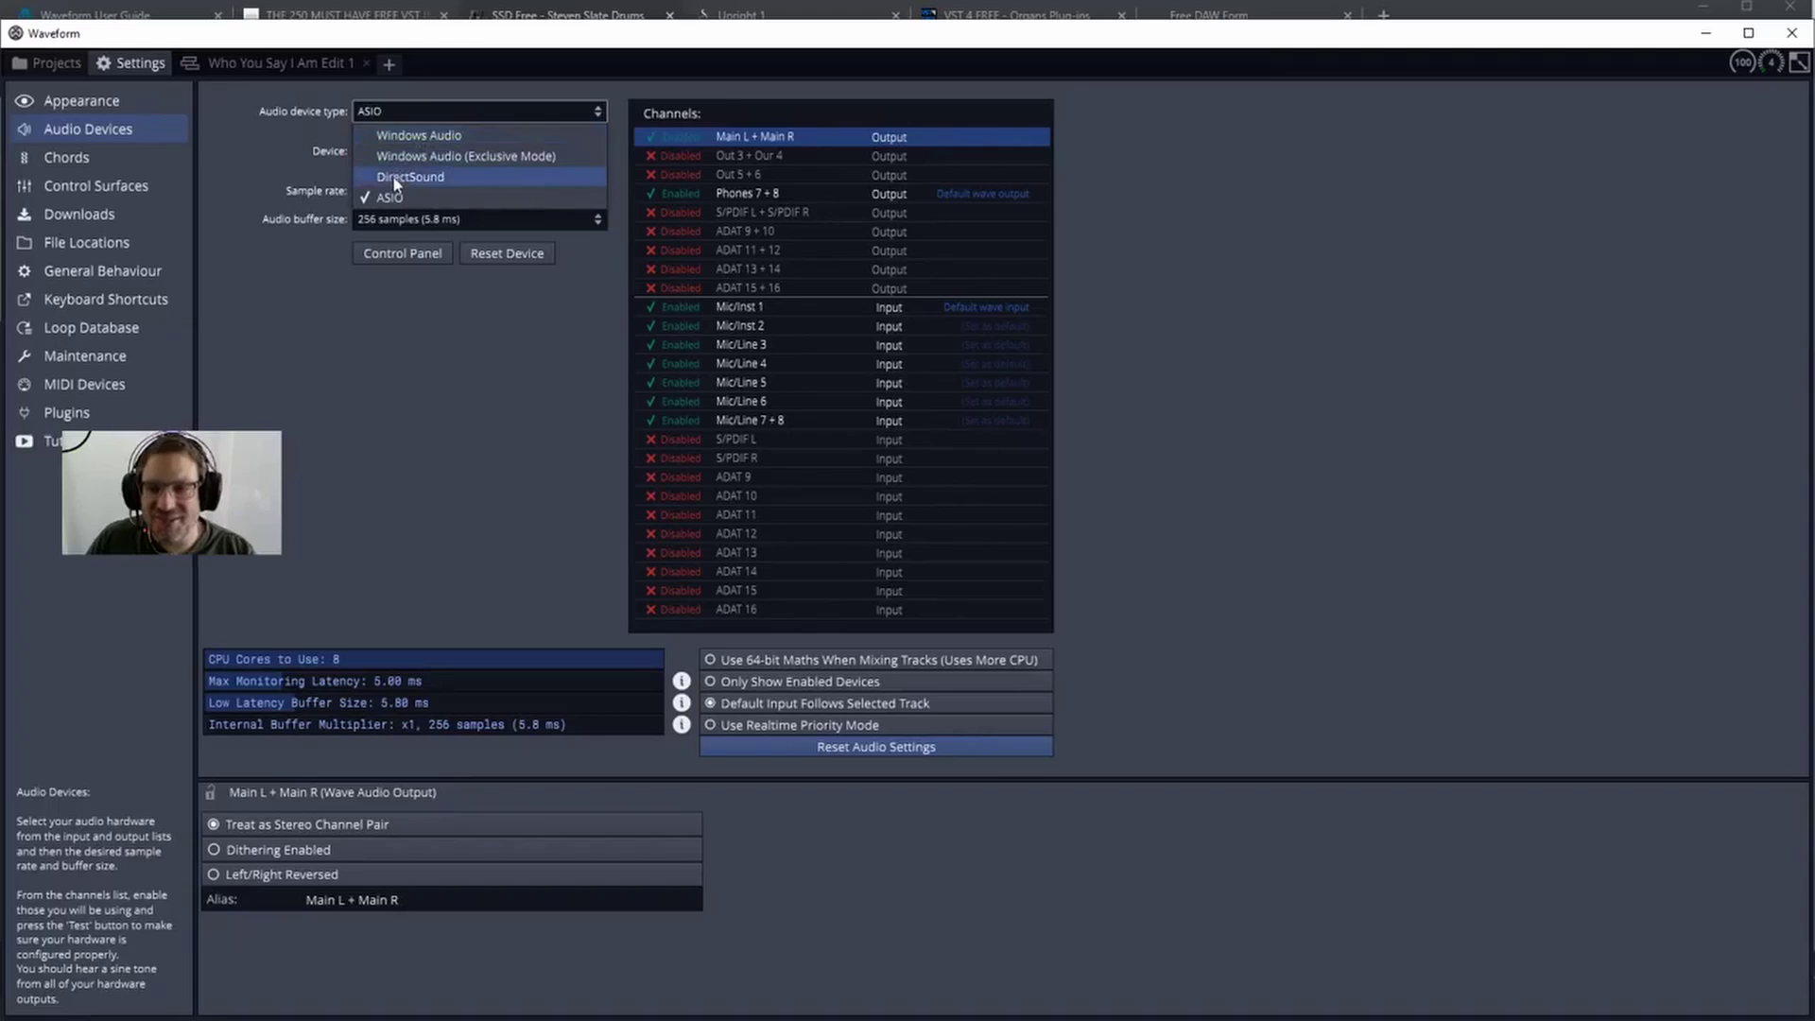
pyautogui.click(395, 117)
pyautogui.click(395, 150)
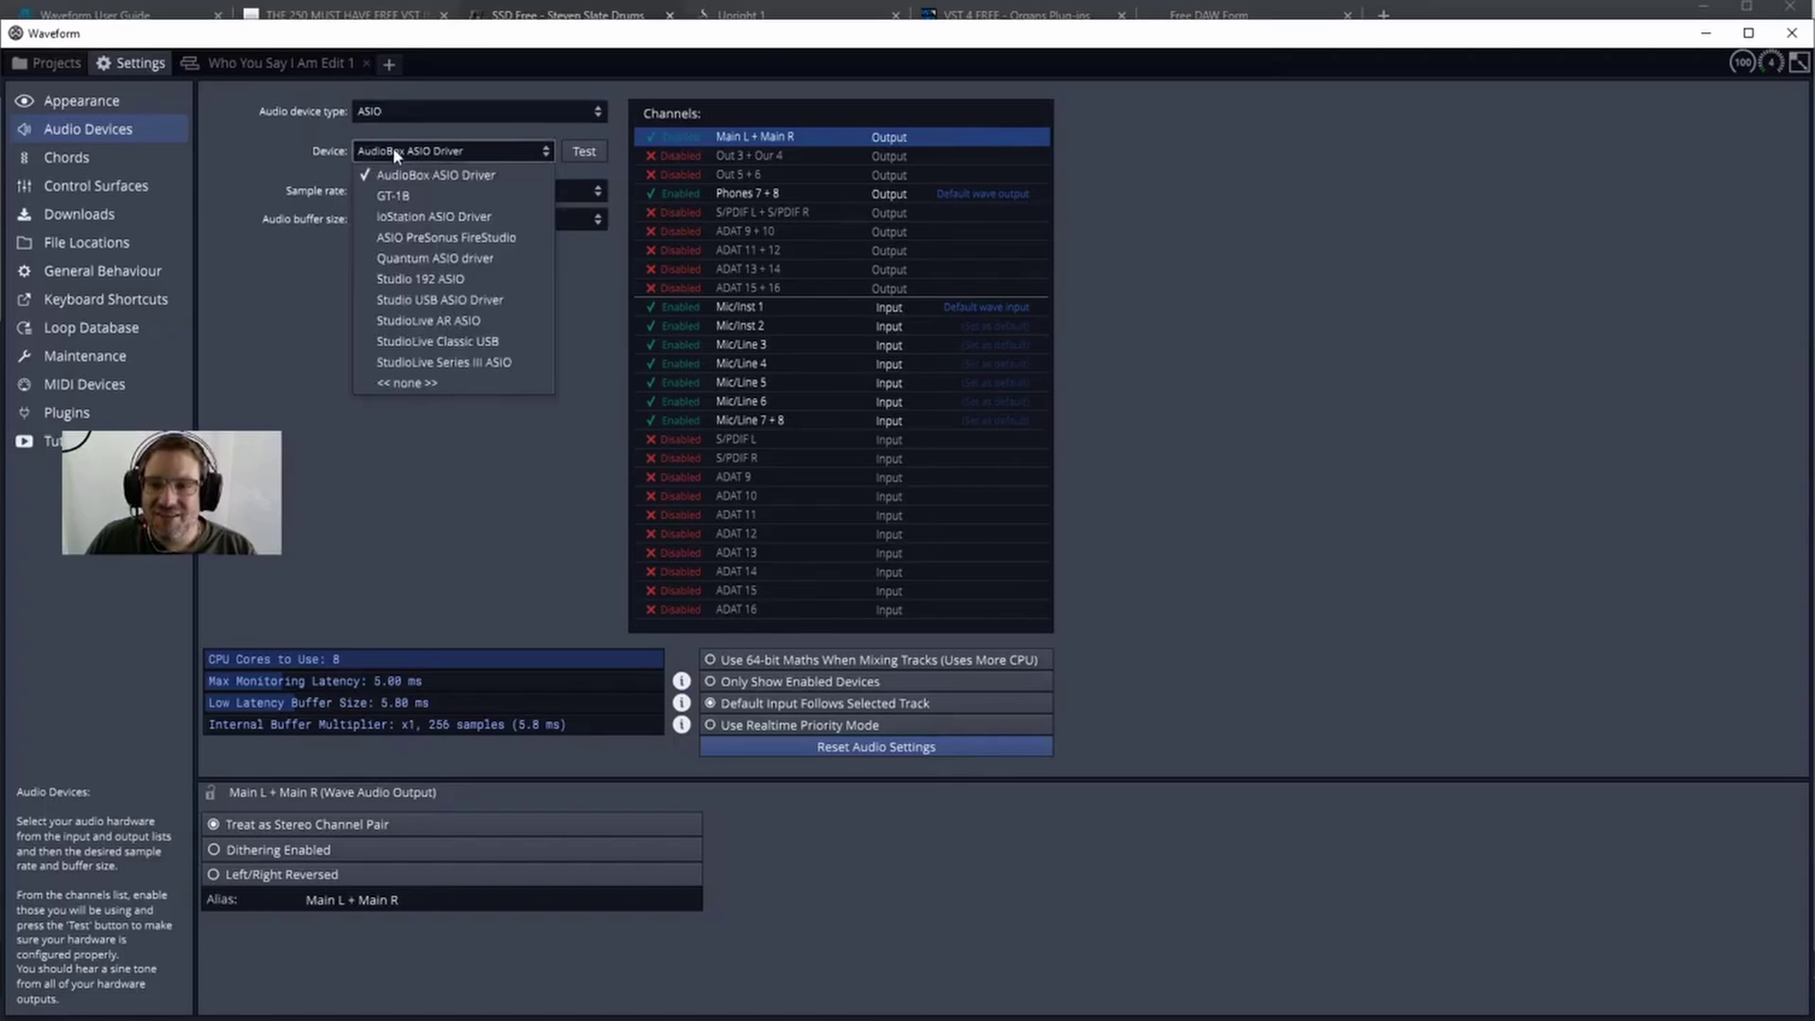
pyautogui.click(455, 176)
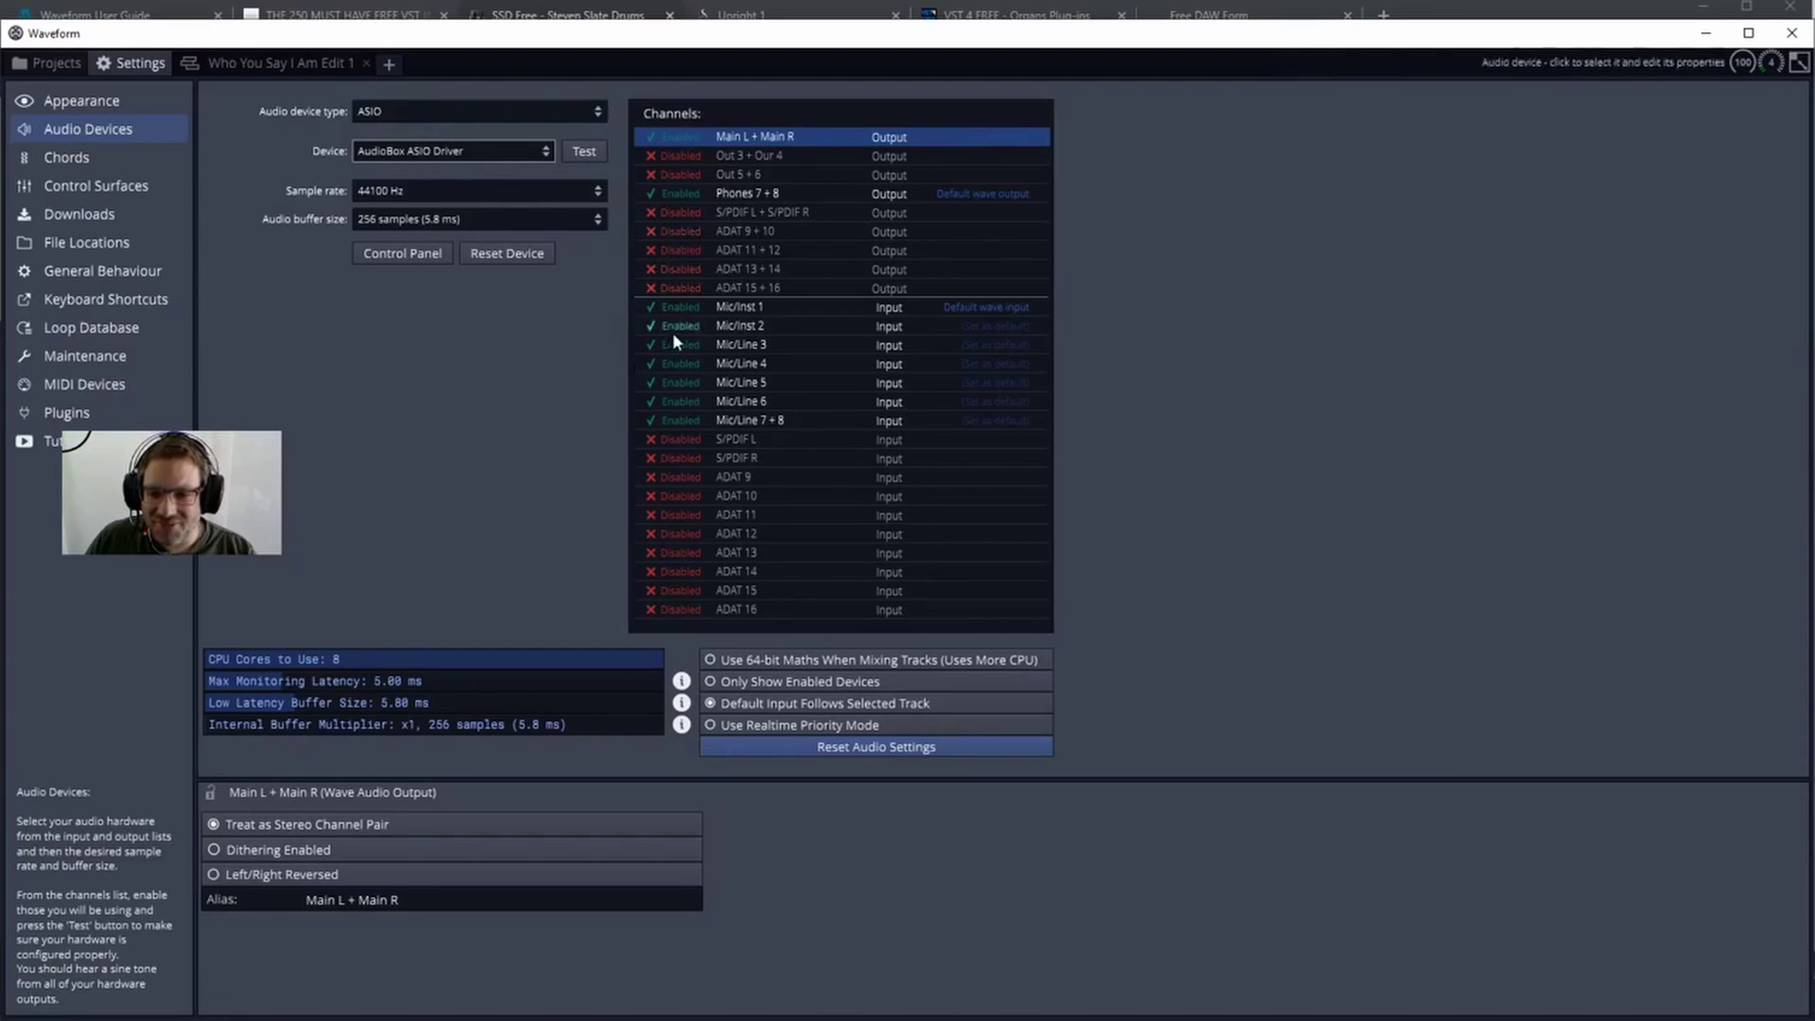
# - Choose 44100 Hz as the audio device's sample rate
pyautogui.click(411, 191)
pyautogui.click(411, 191)
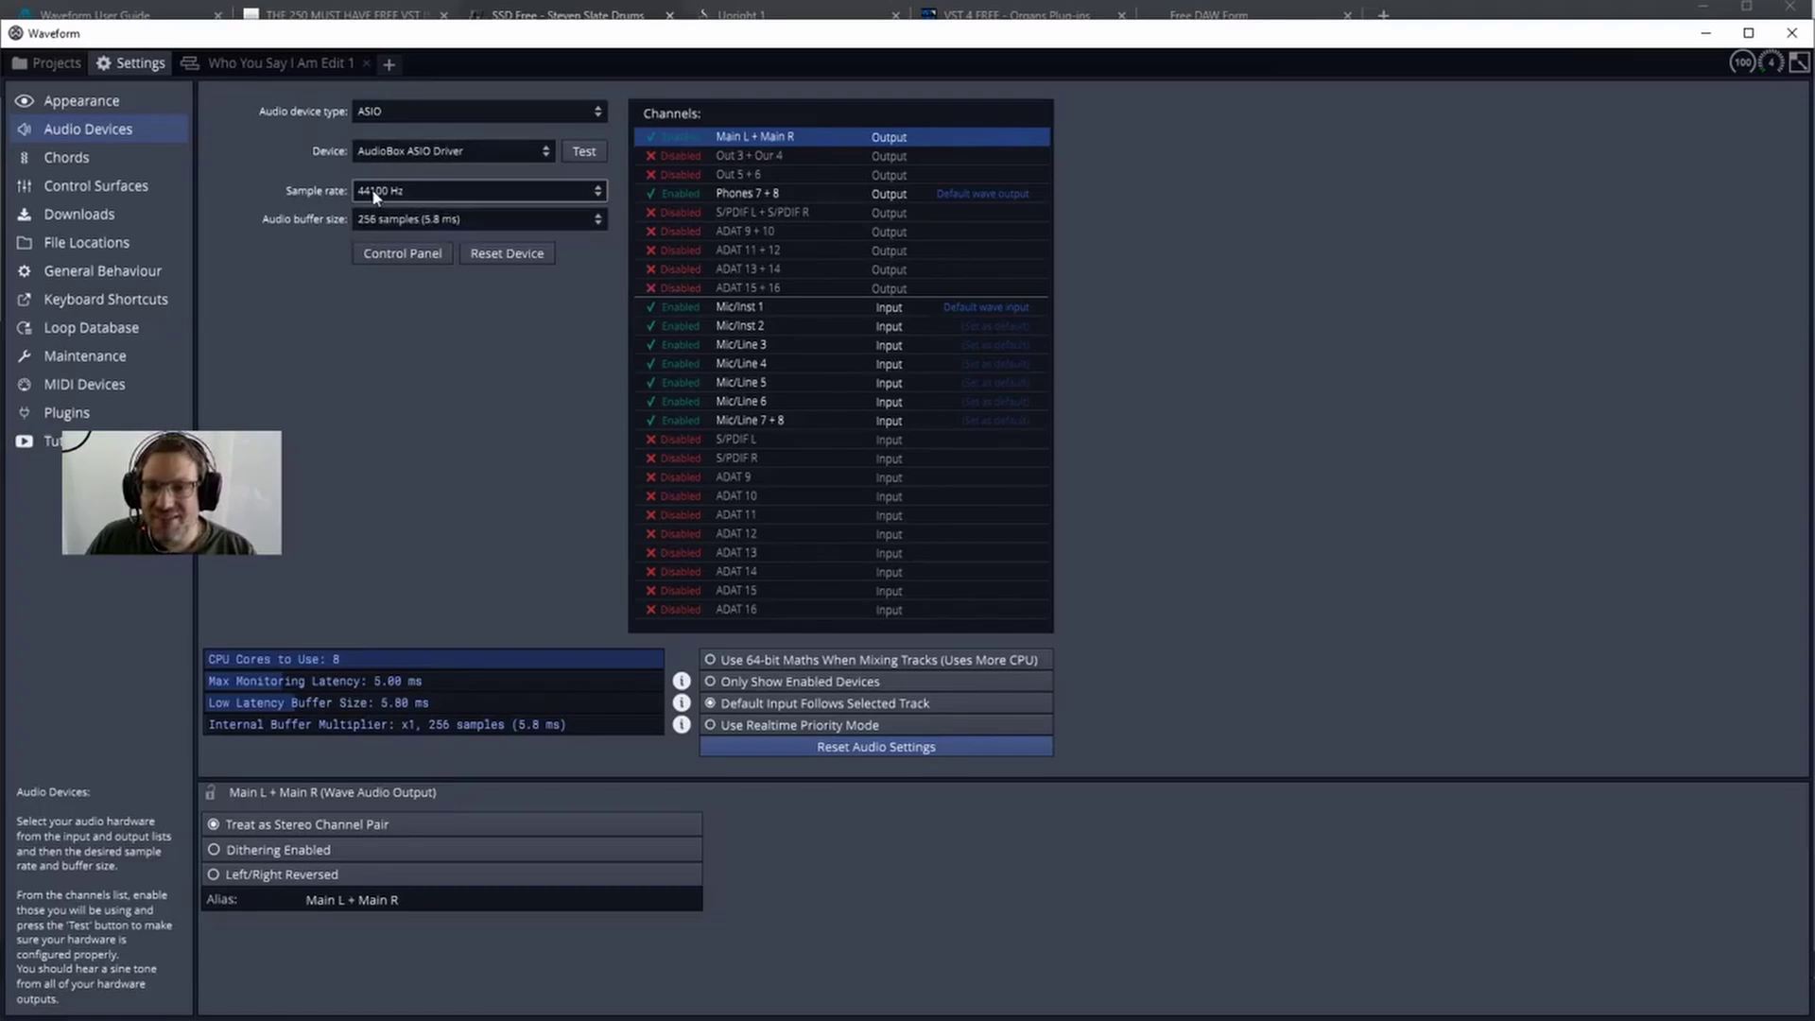
pyautogui.click(371, 189)
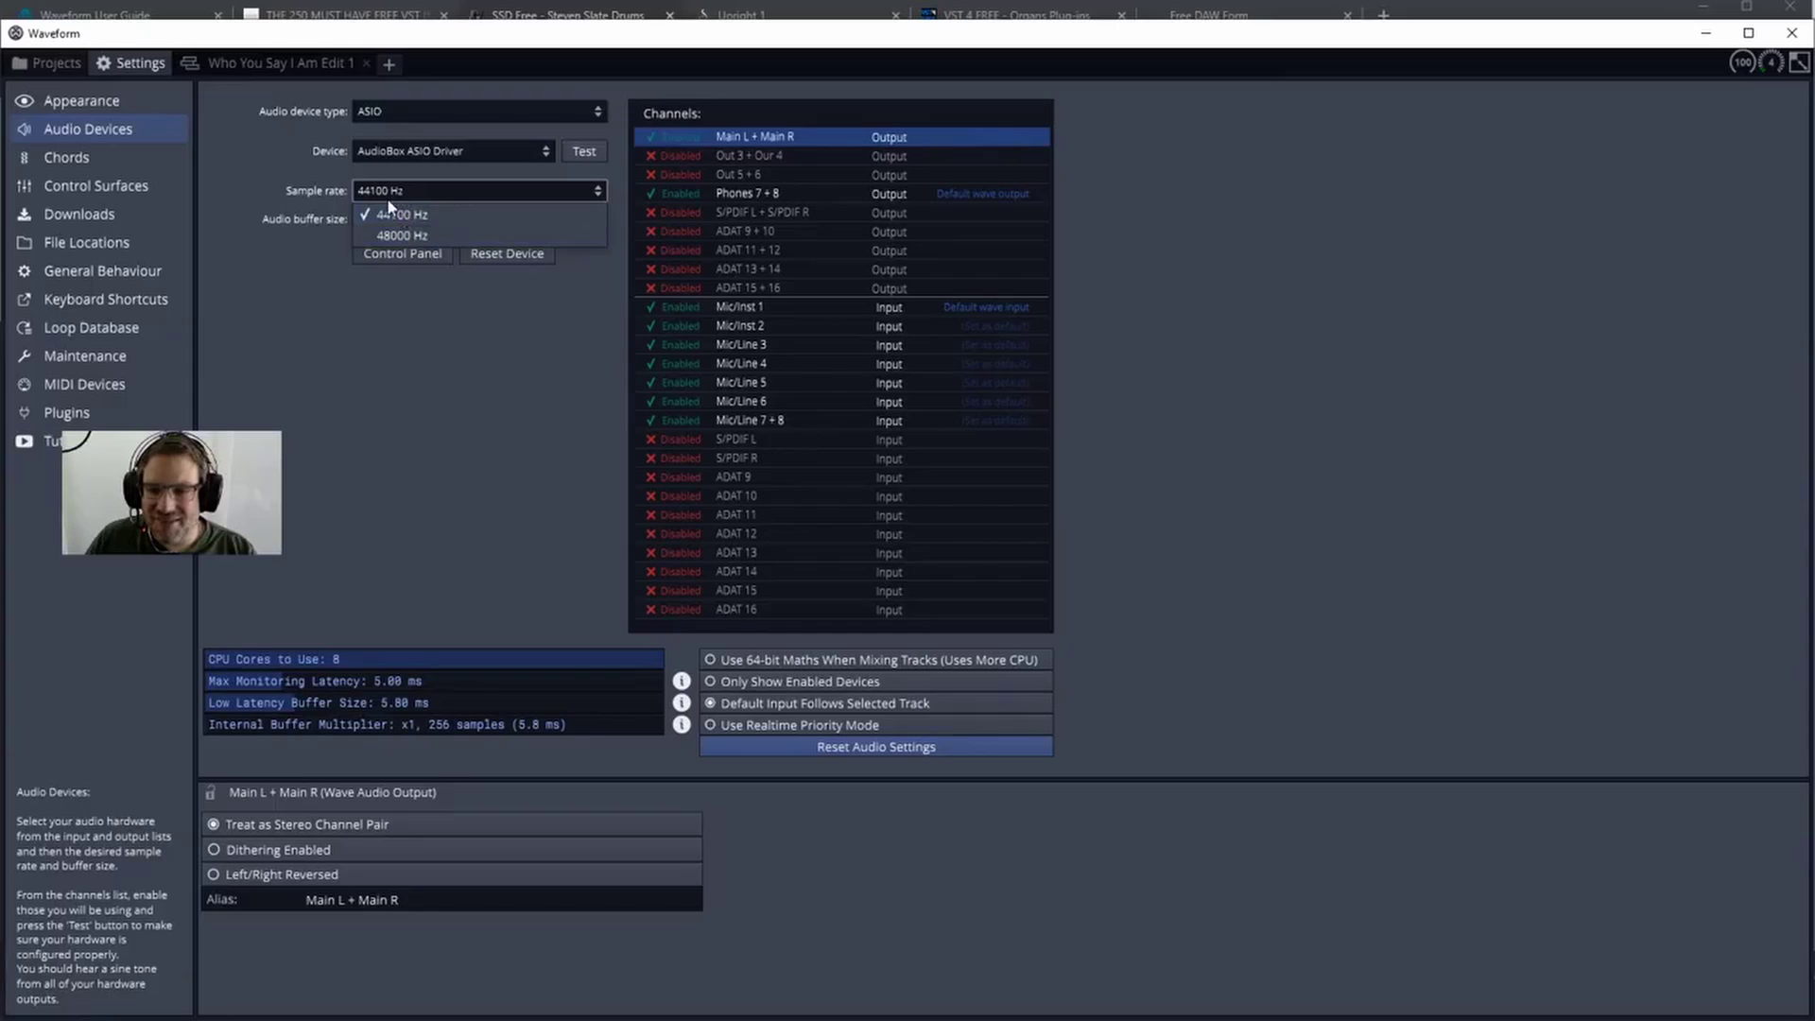
pyautogui.click(389, 216)
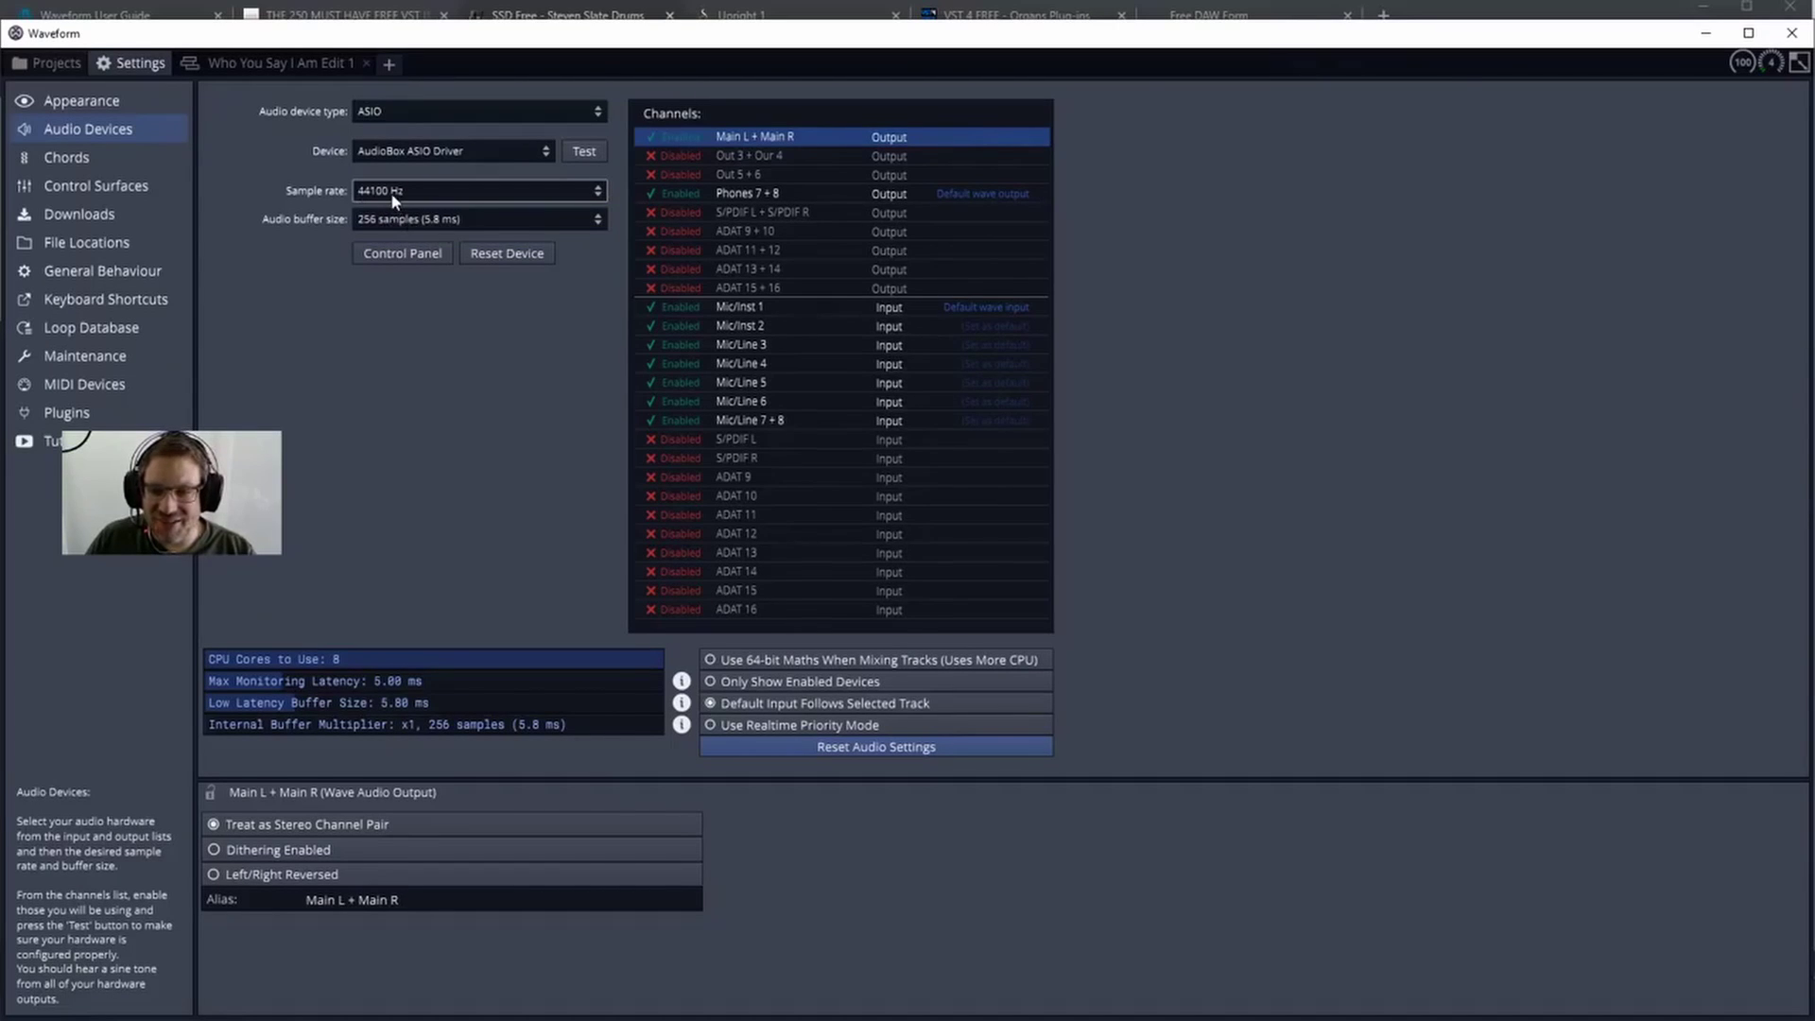
pyautogui.click(392, 195)
pyautogui.click(384, 200)
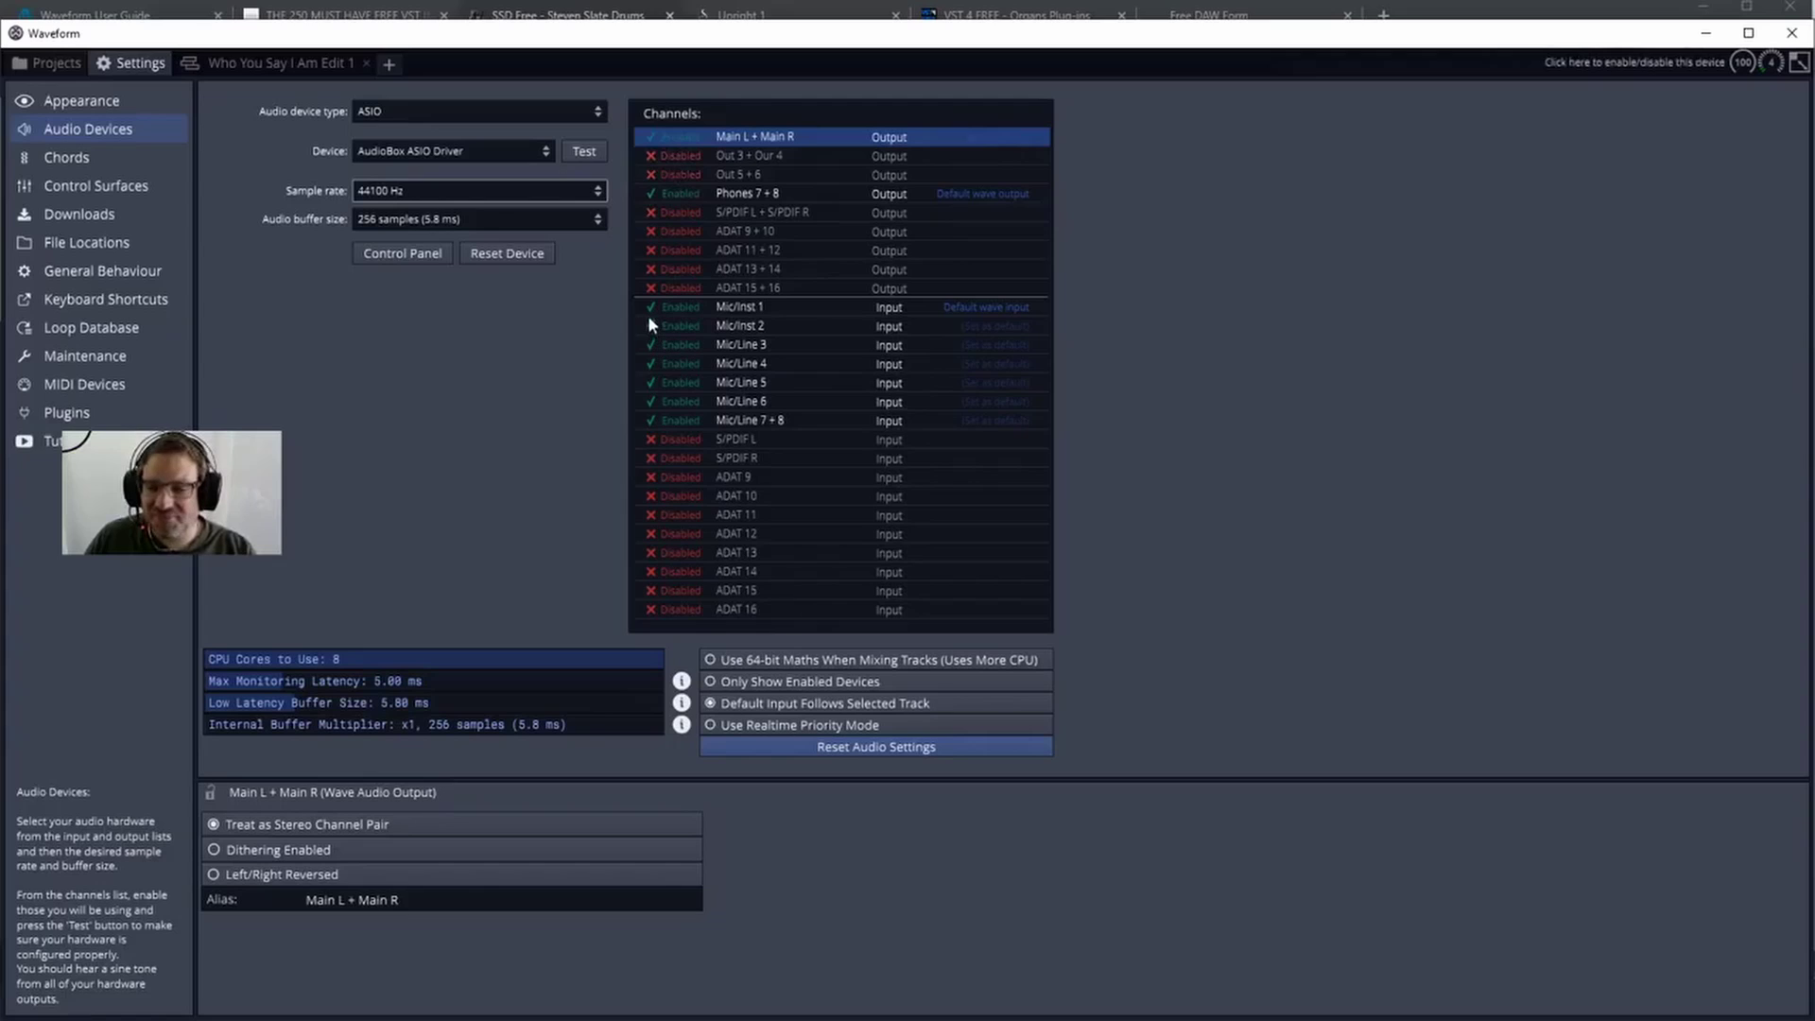
# - Return to the edit, assign Mic/Line 3 as the input of the Guida acoustic track, and arm it for recording
pyautogui.click(225, 65)
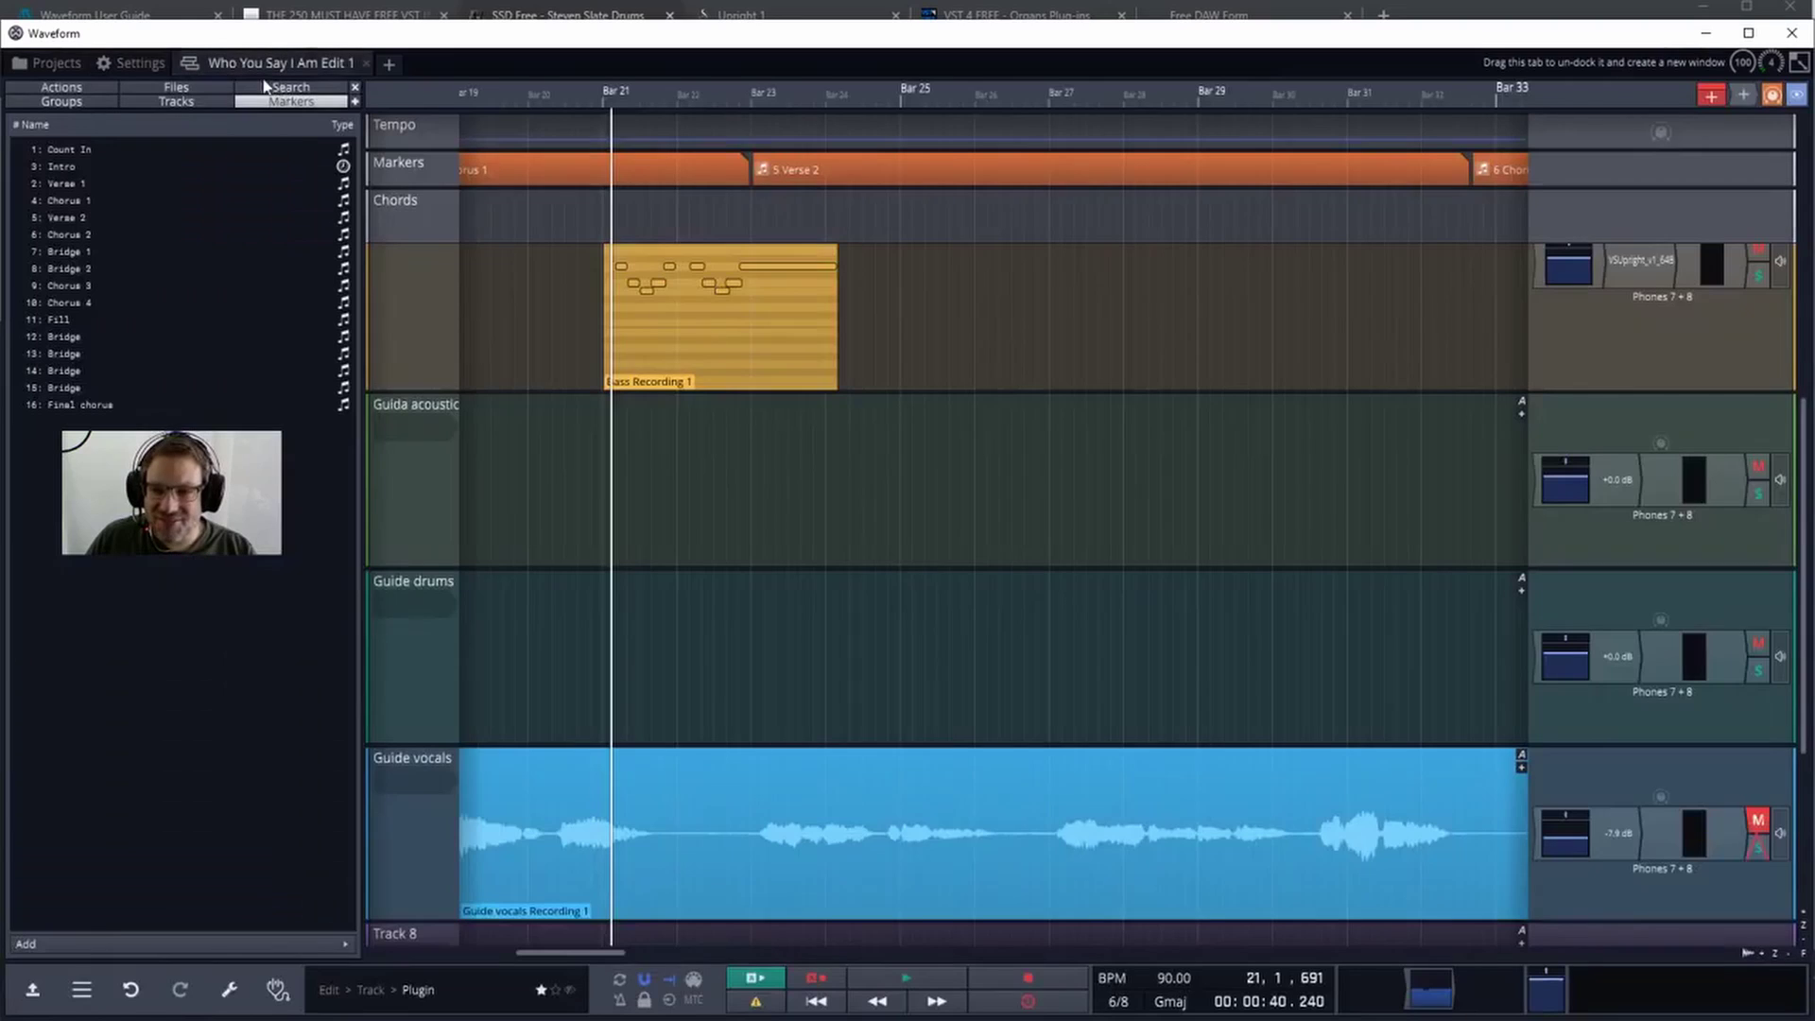
pyautogui.click(404, 428)
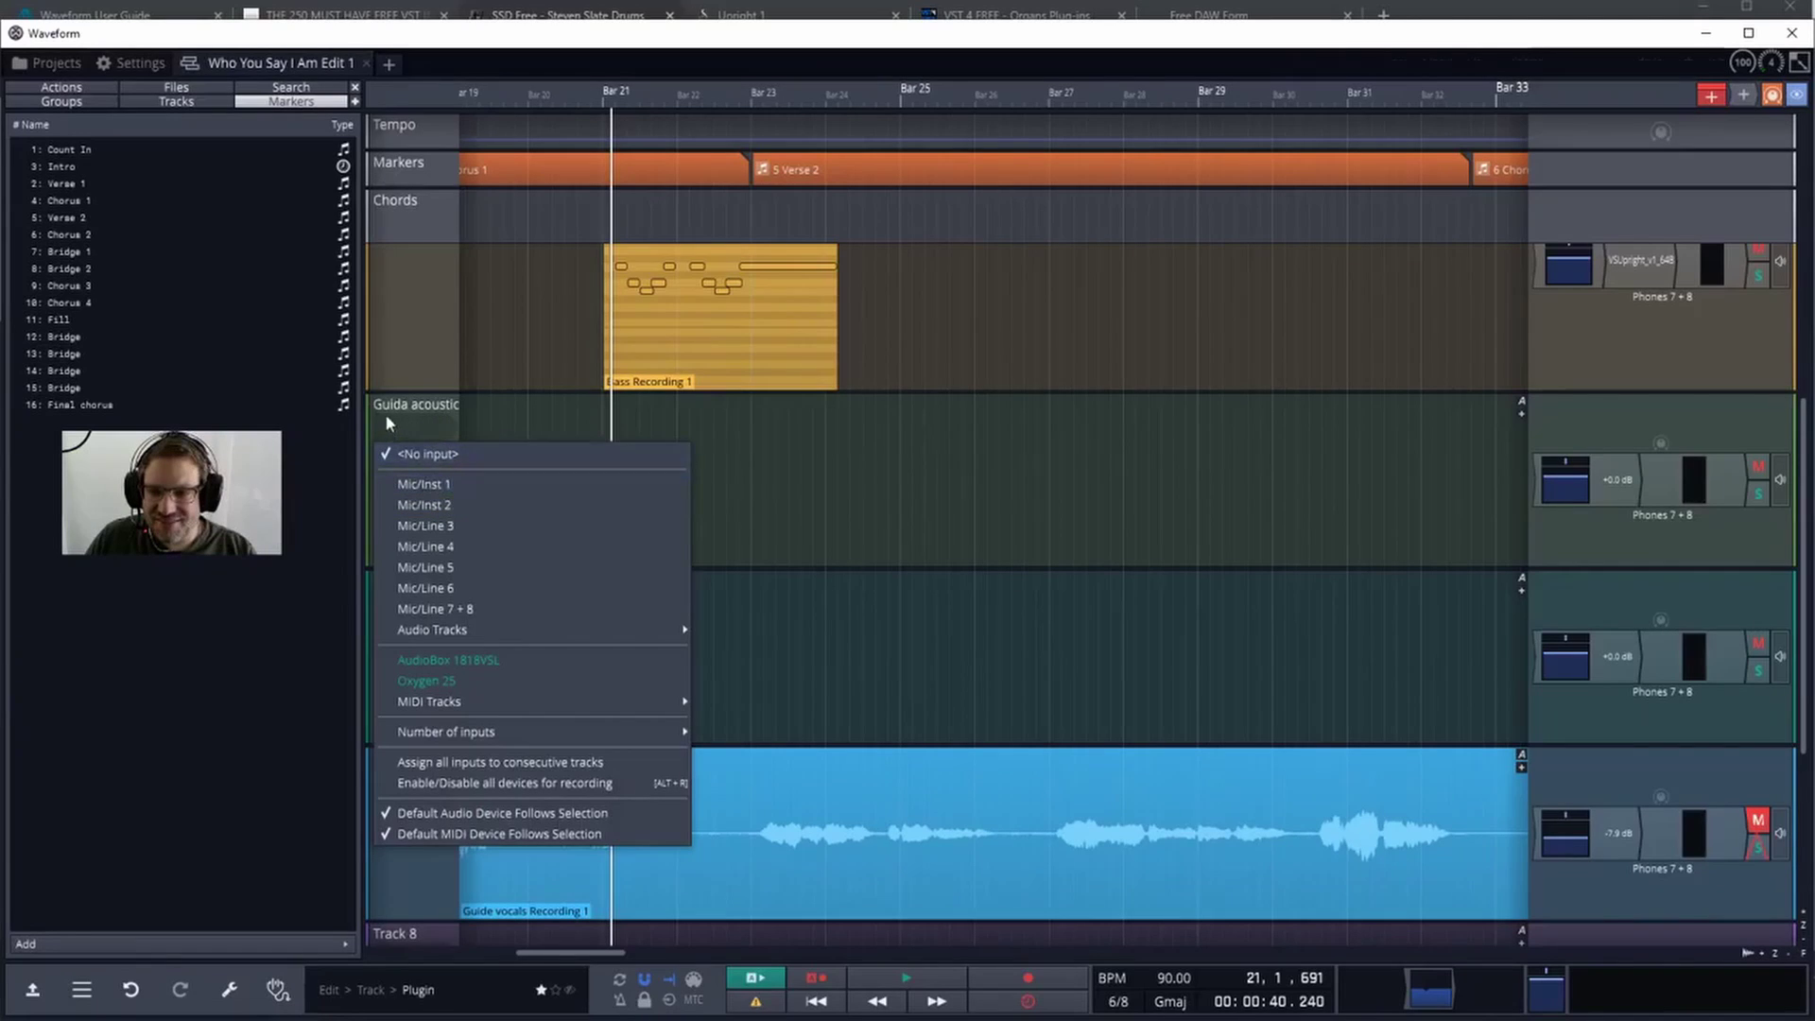
pyautogui.click(416, 506)
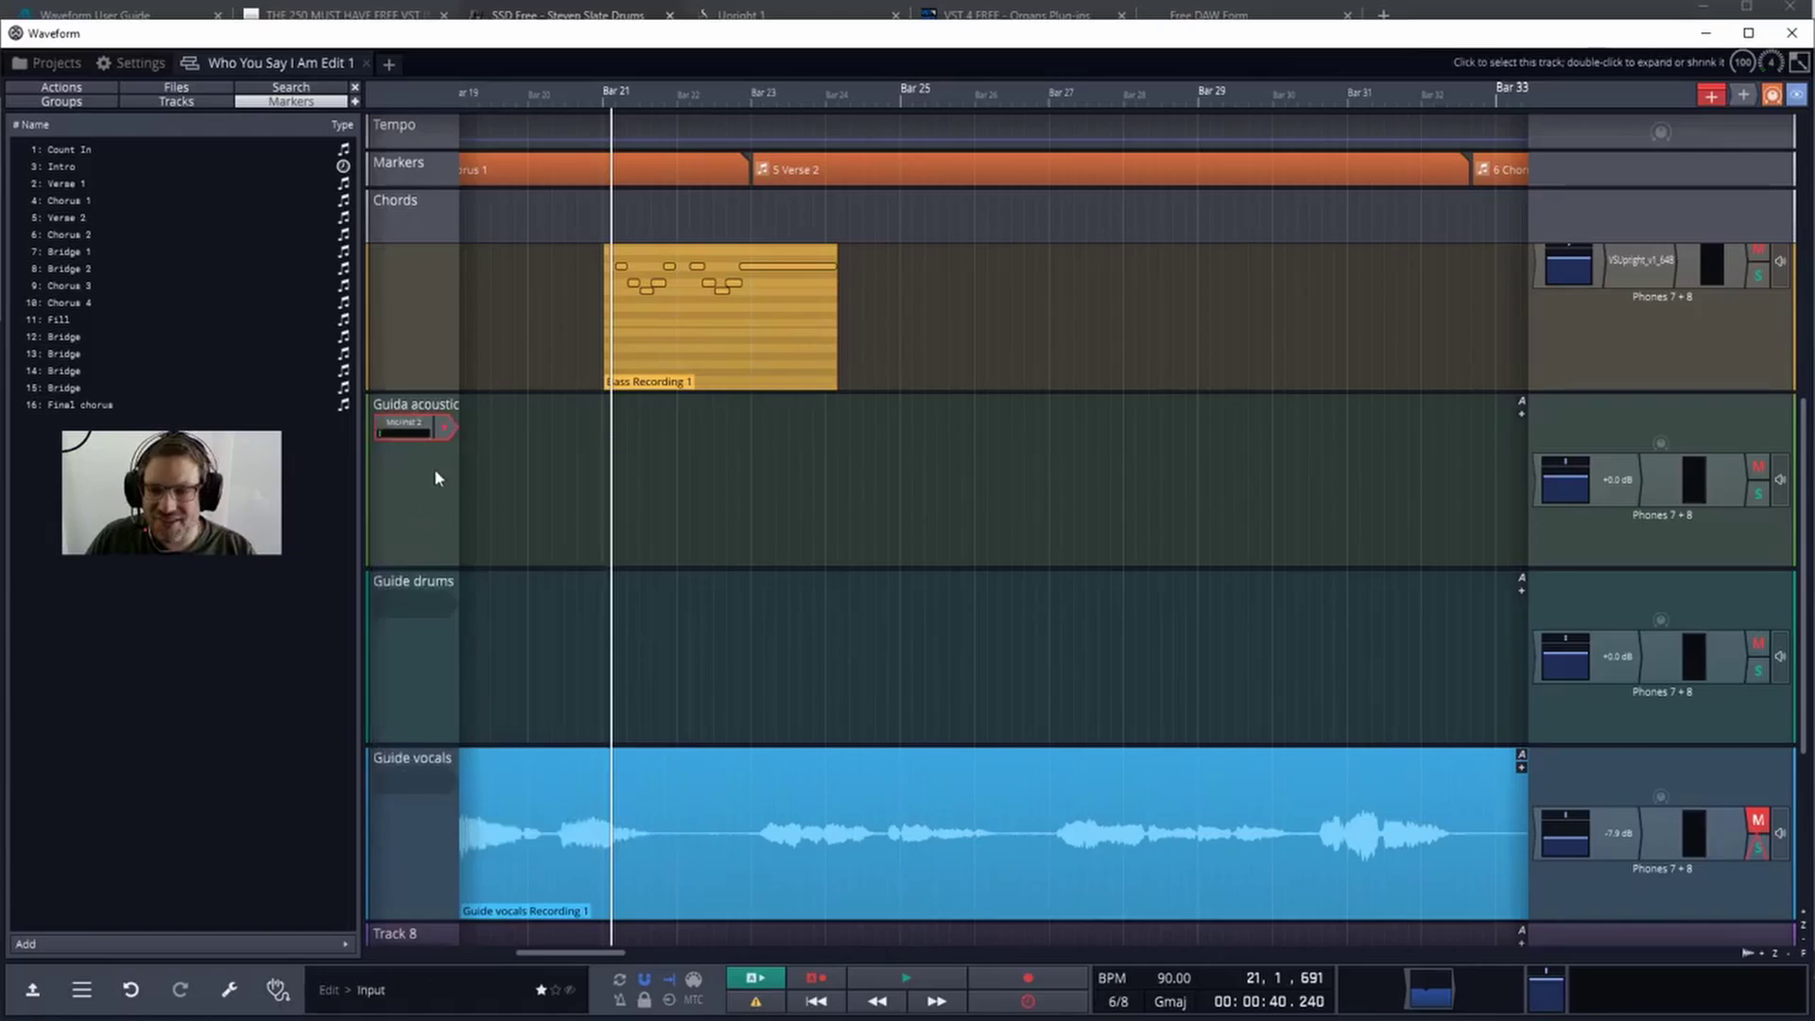
pyautogui.click(400, 424)
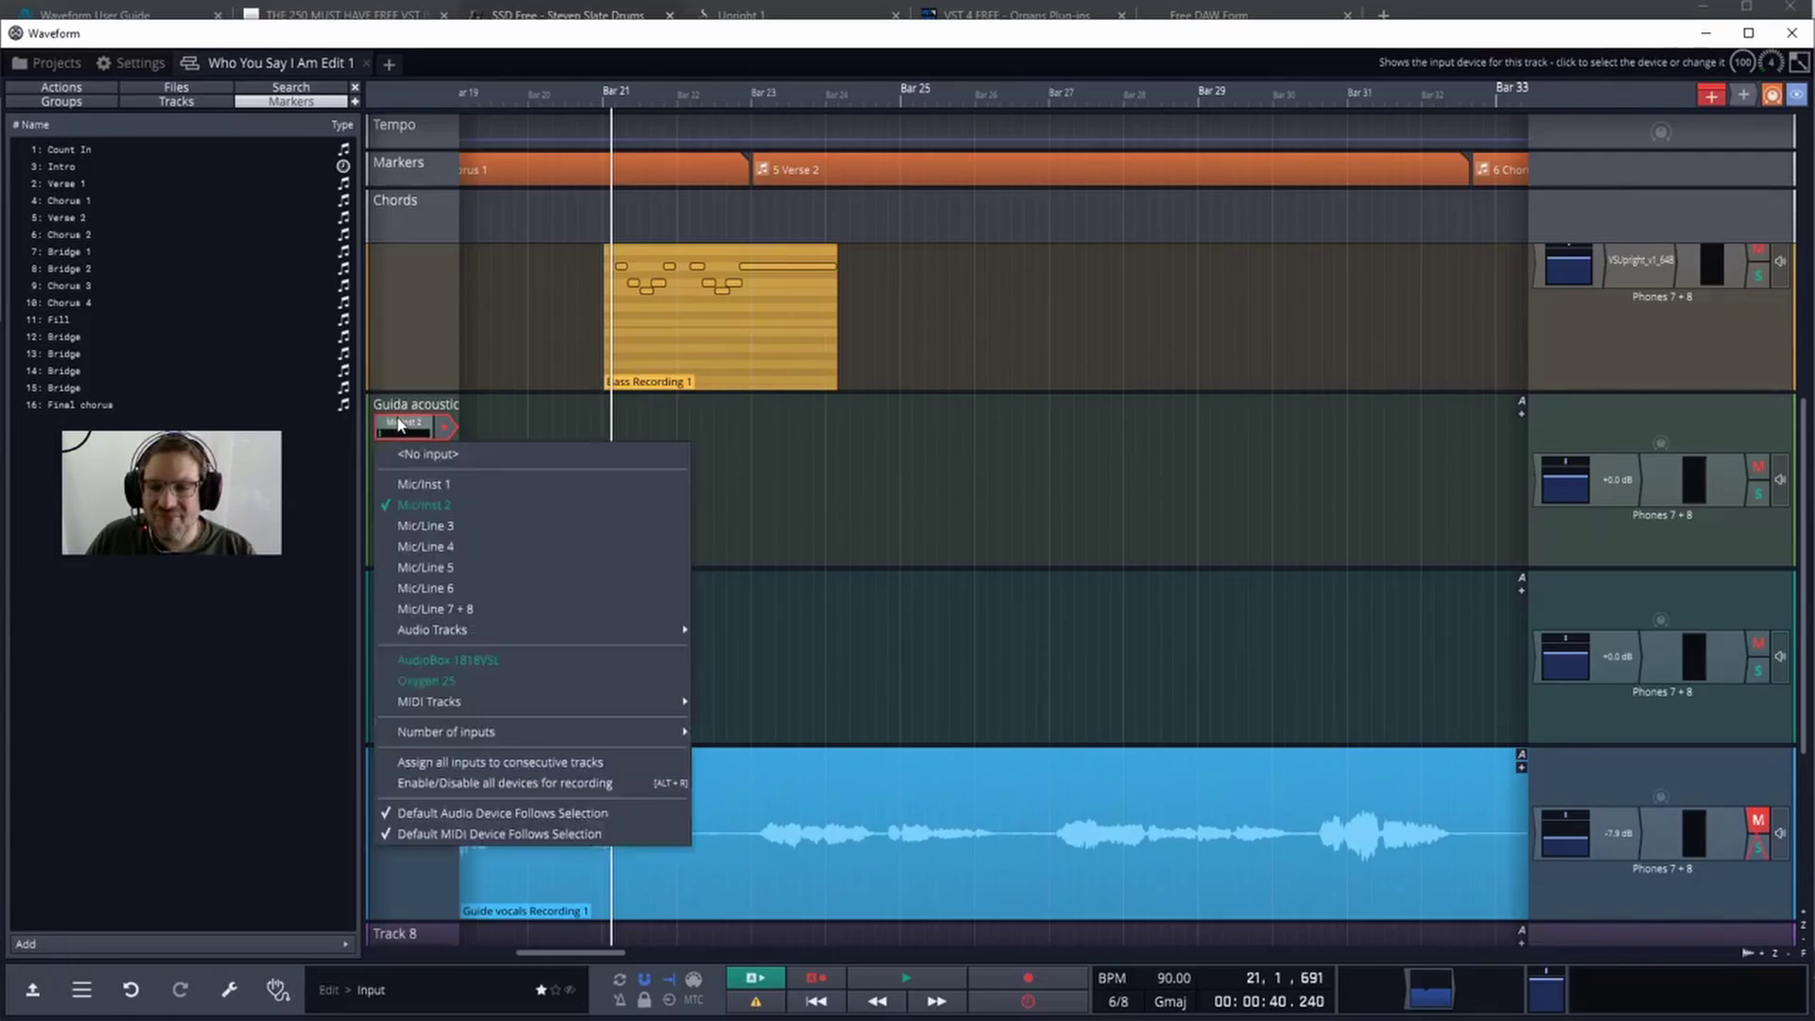
pyautogui.click(433, 526)
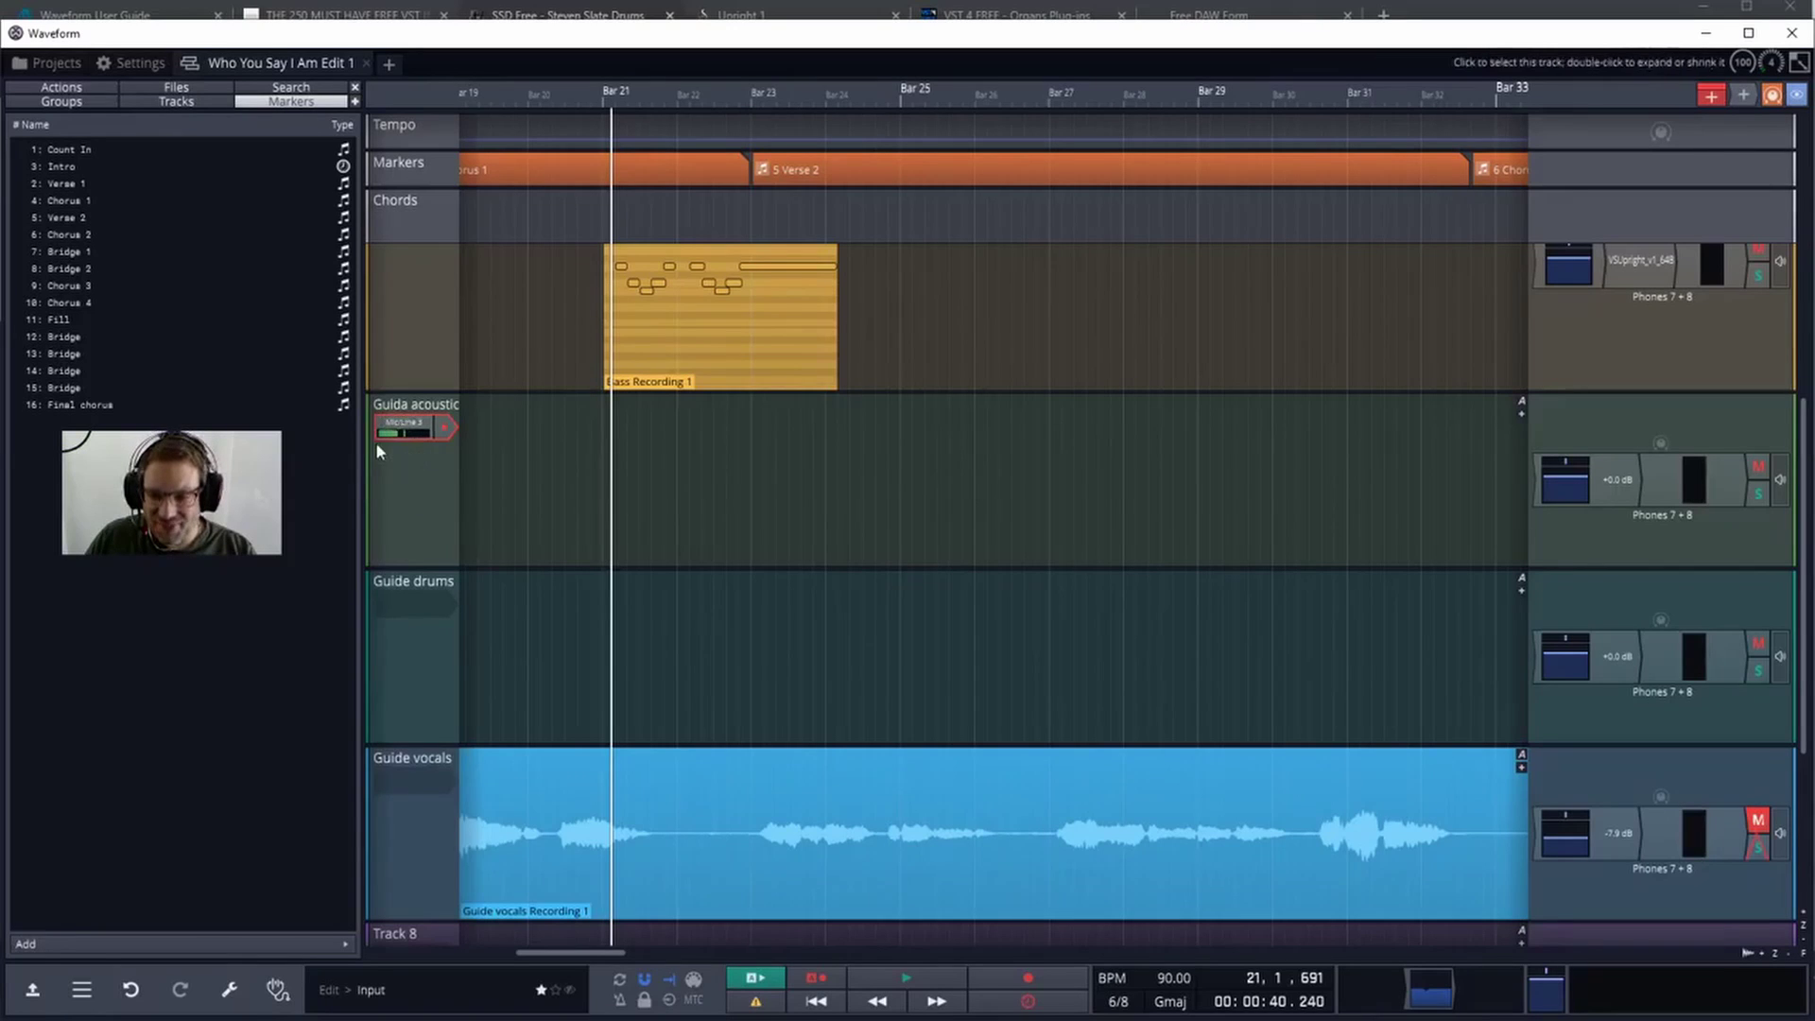
pyautogui.click(444, 430)
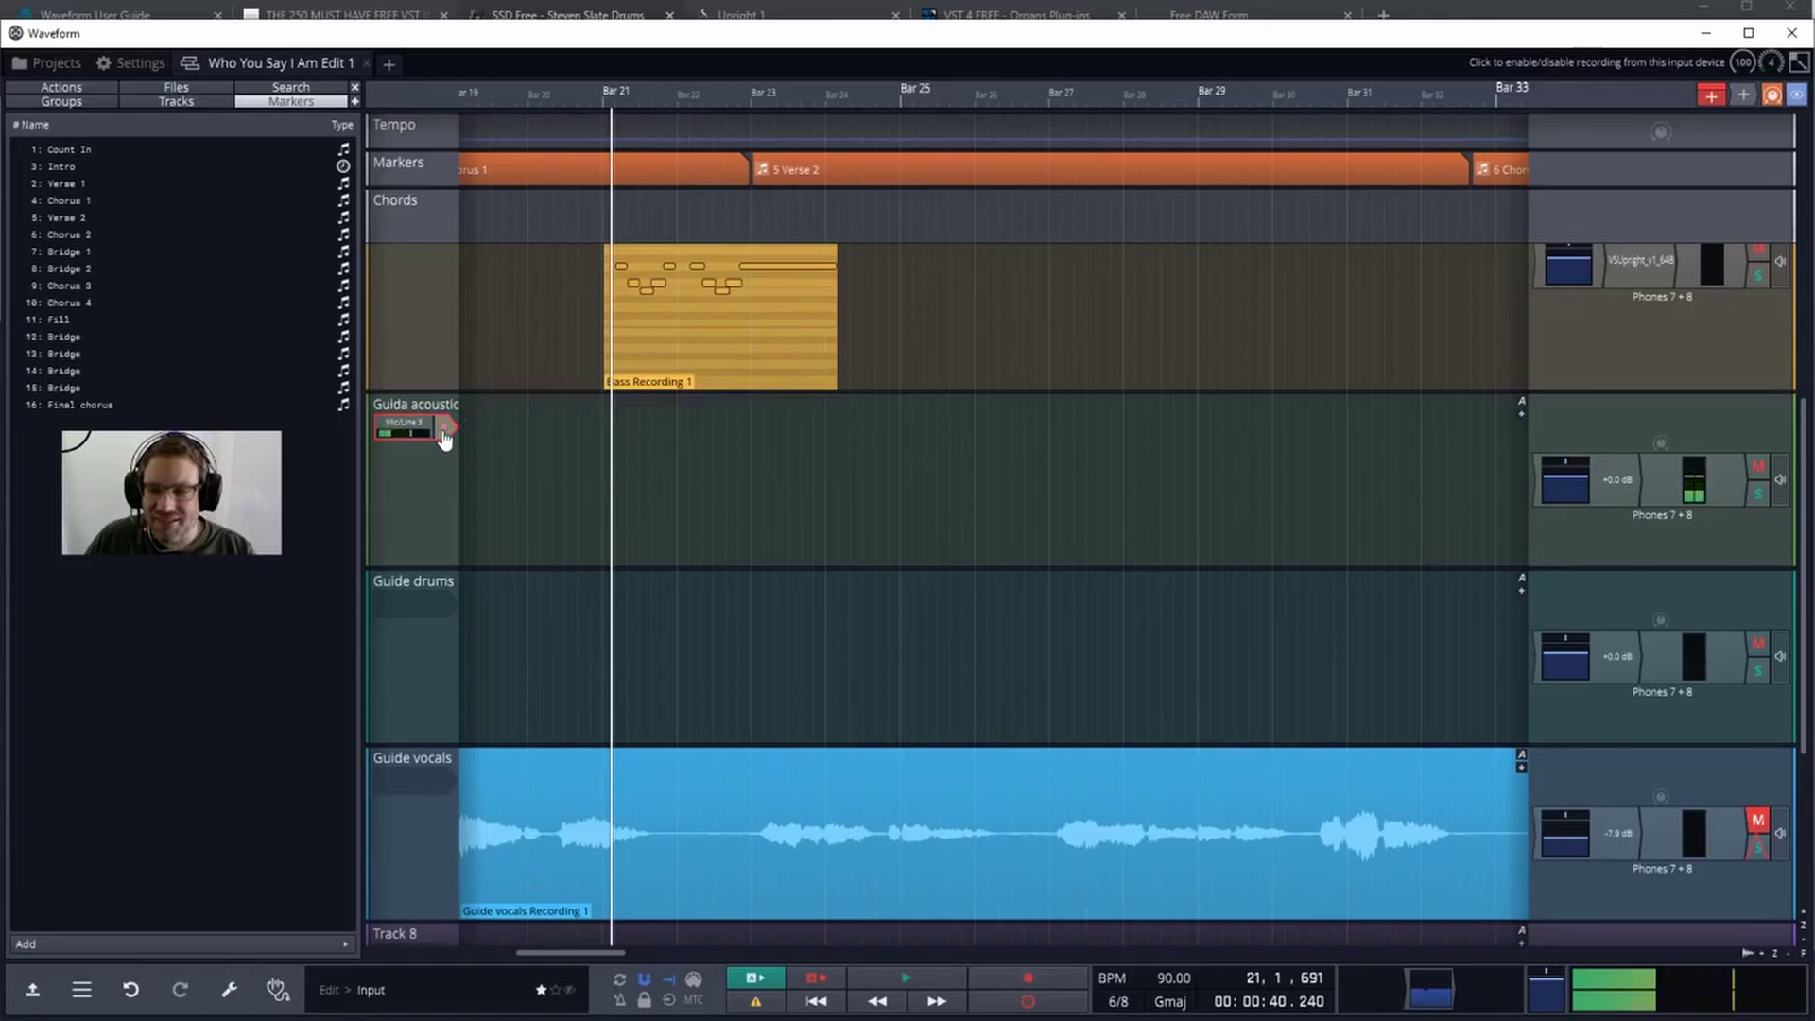
# - Disable the Mic/Inst 2 input channel in the Audio Devices settings and enable it again
pyautogui.click(123, 64)
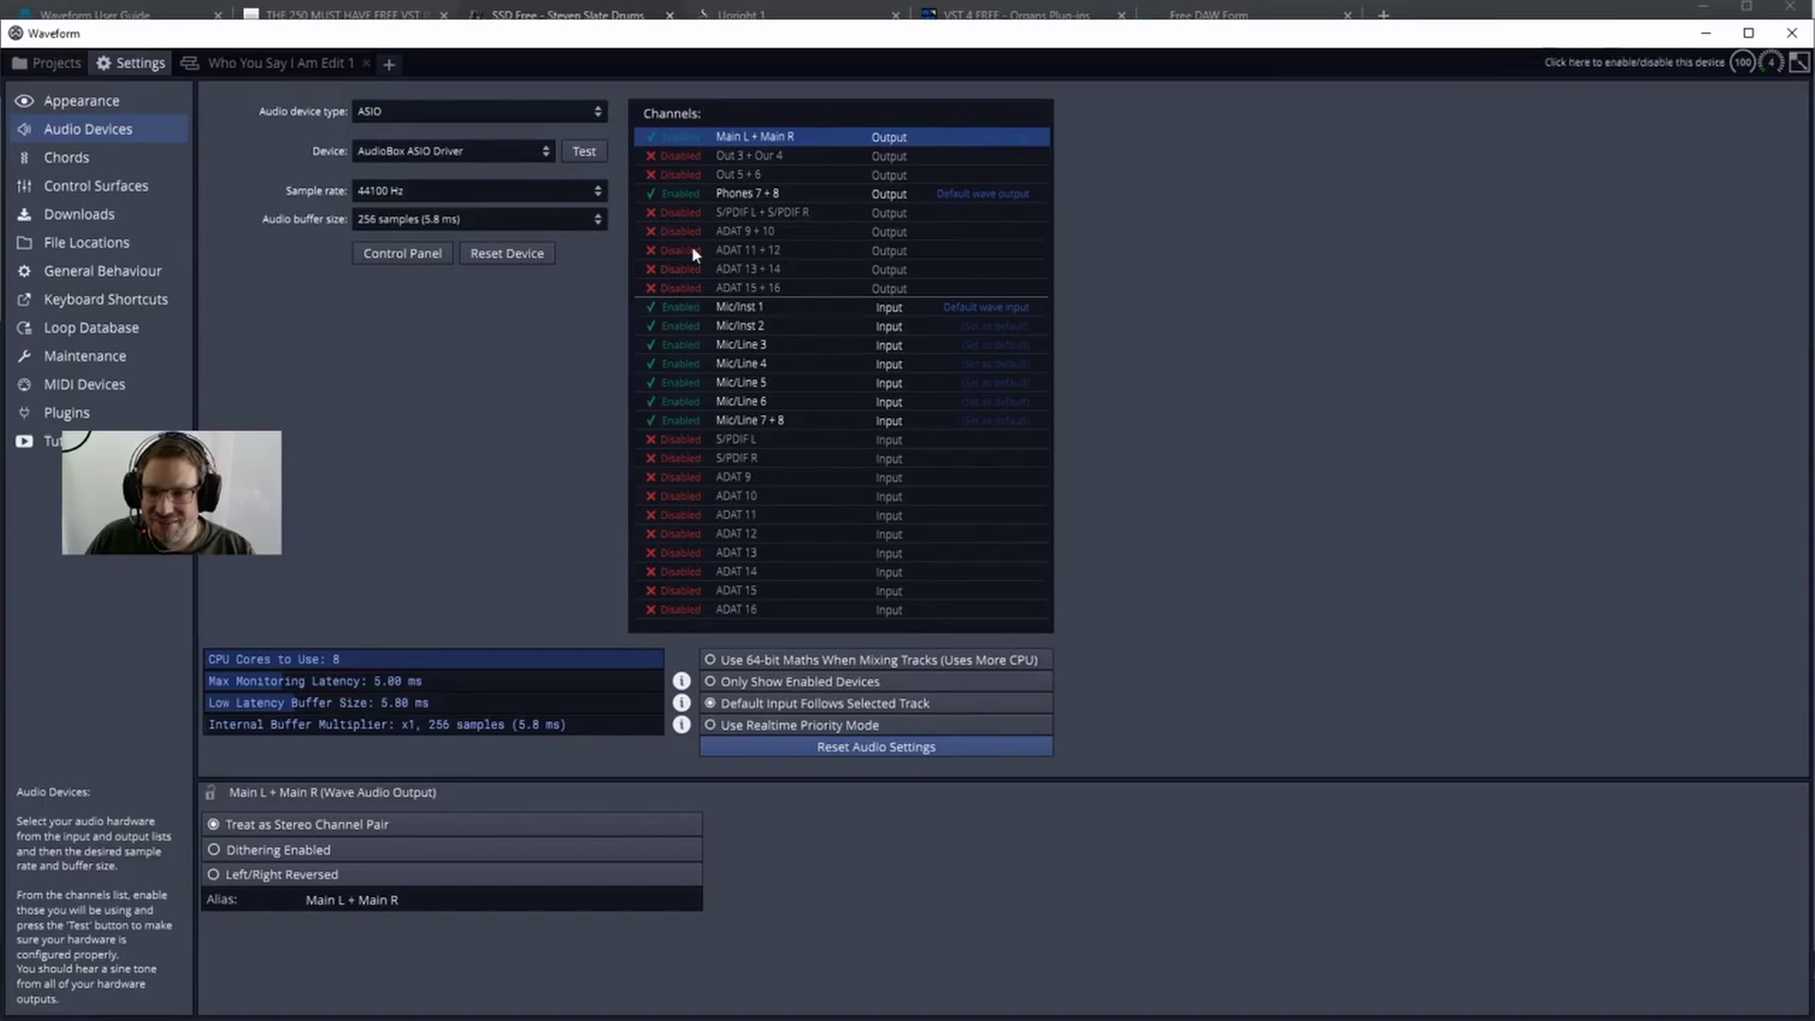
pyautogui.click(671, 326)
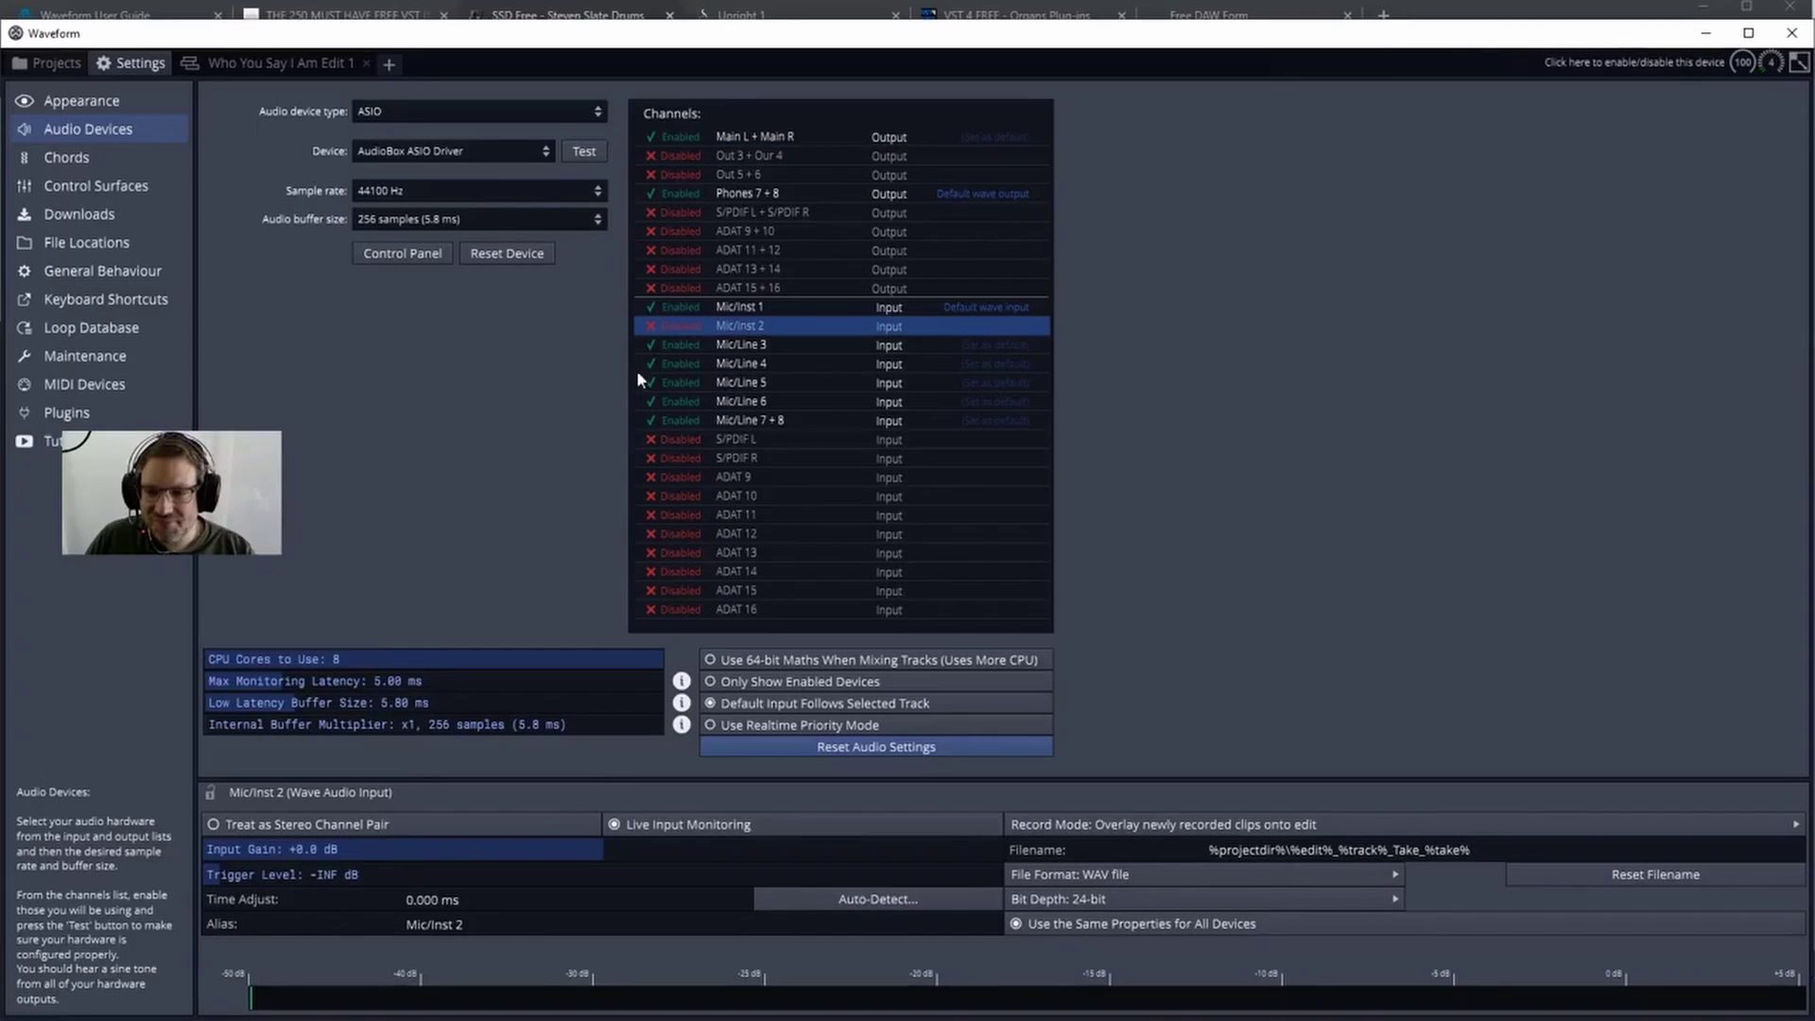
pyautogui.click(655, 325)
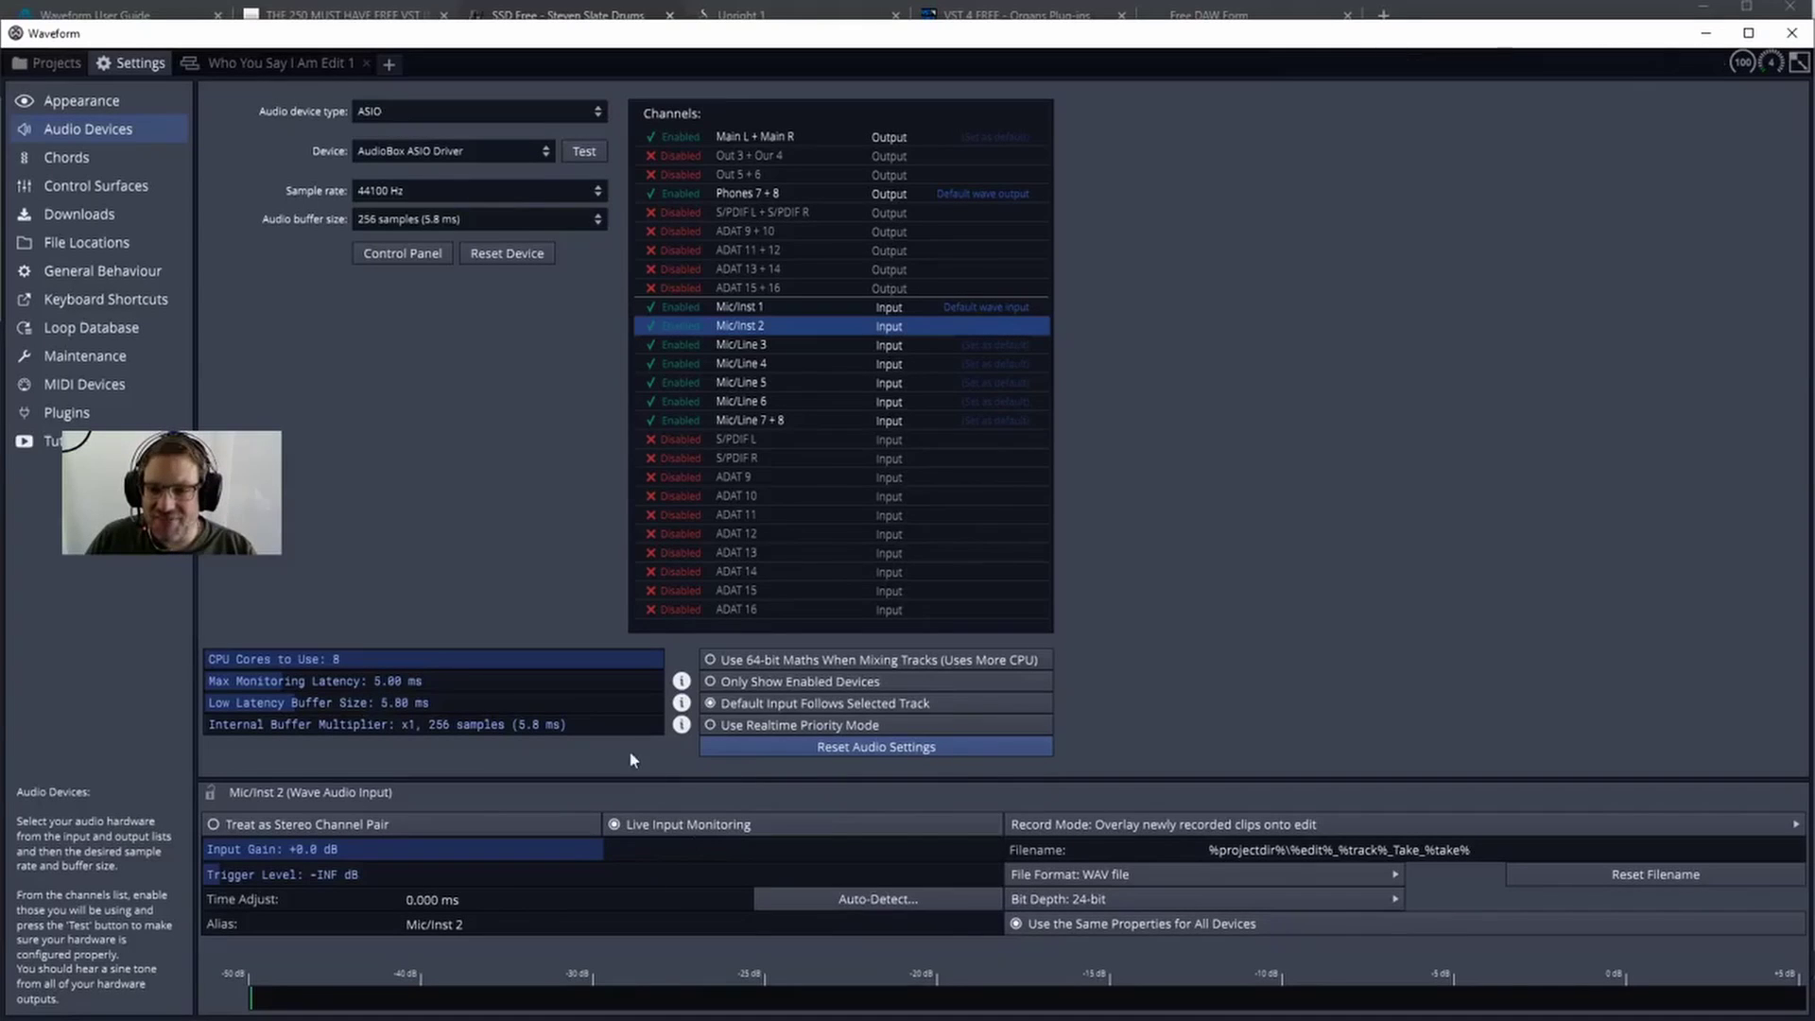
# - Return to the edit, arm the Guida acoustic track, and record a short clip from bar 21 to bar 23
pyautogui.click(259, 68)
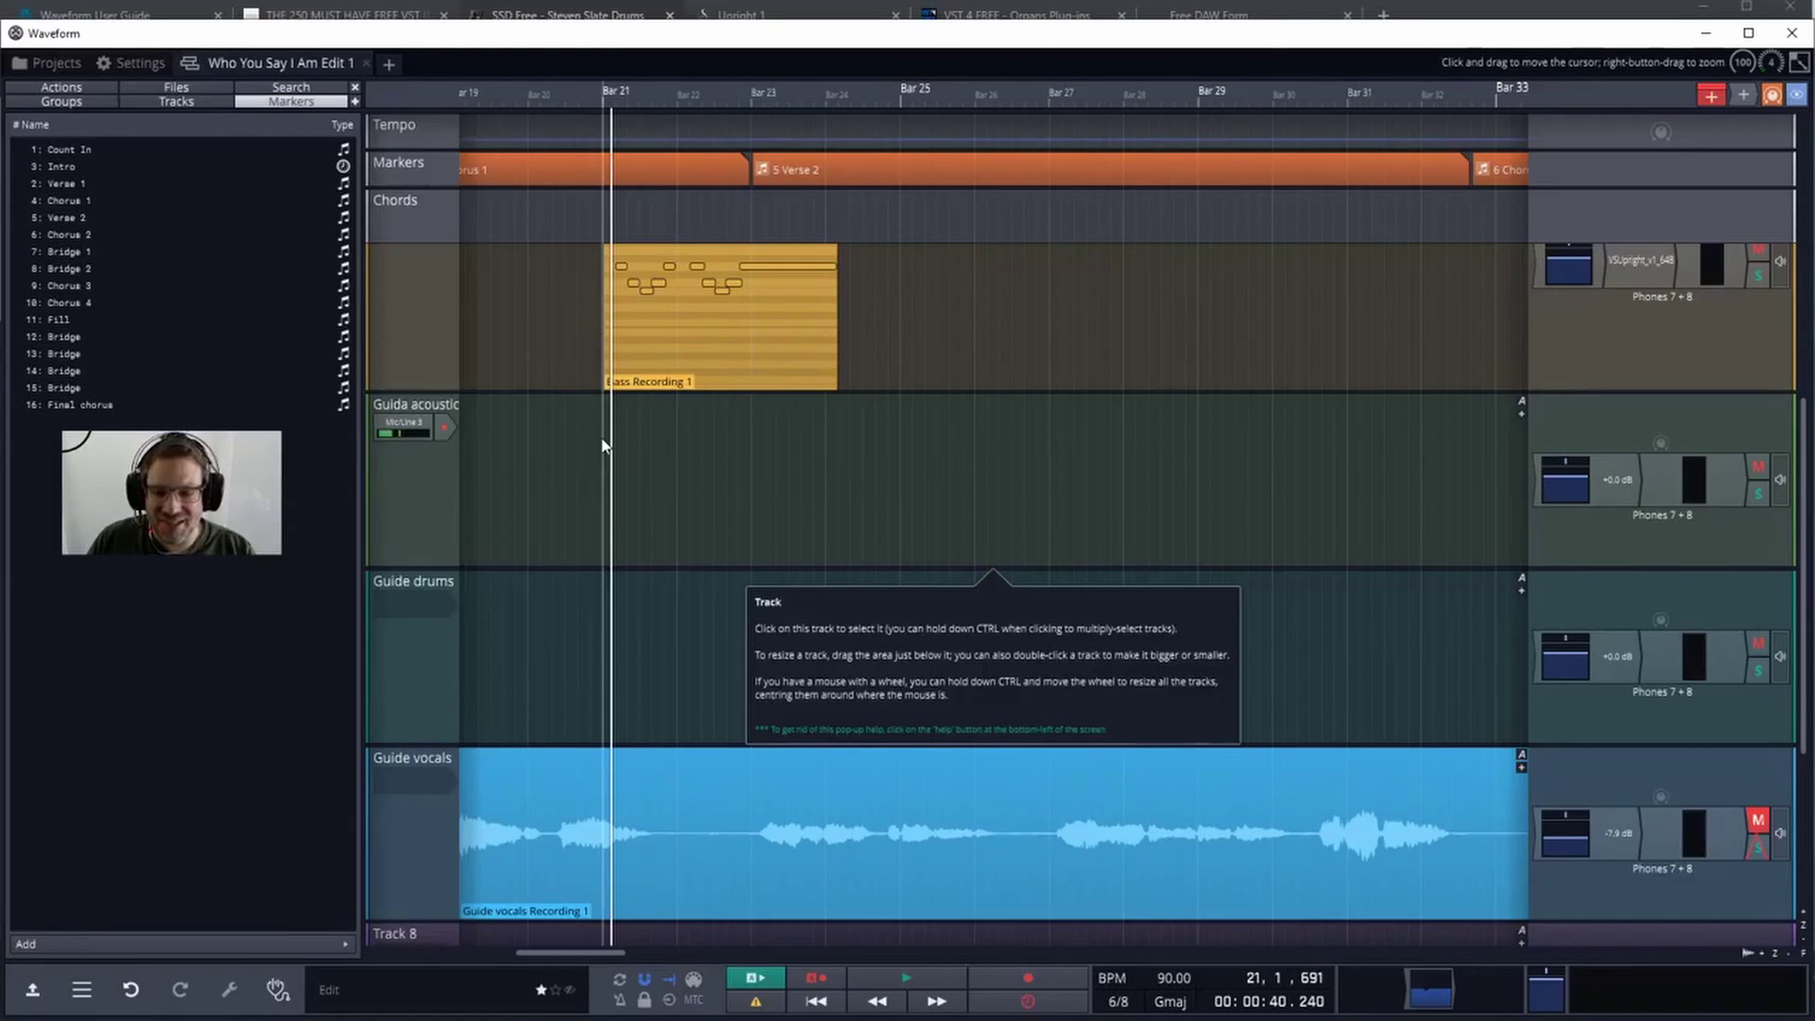
pyautogui.click(444, 427)
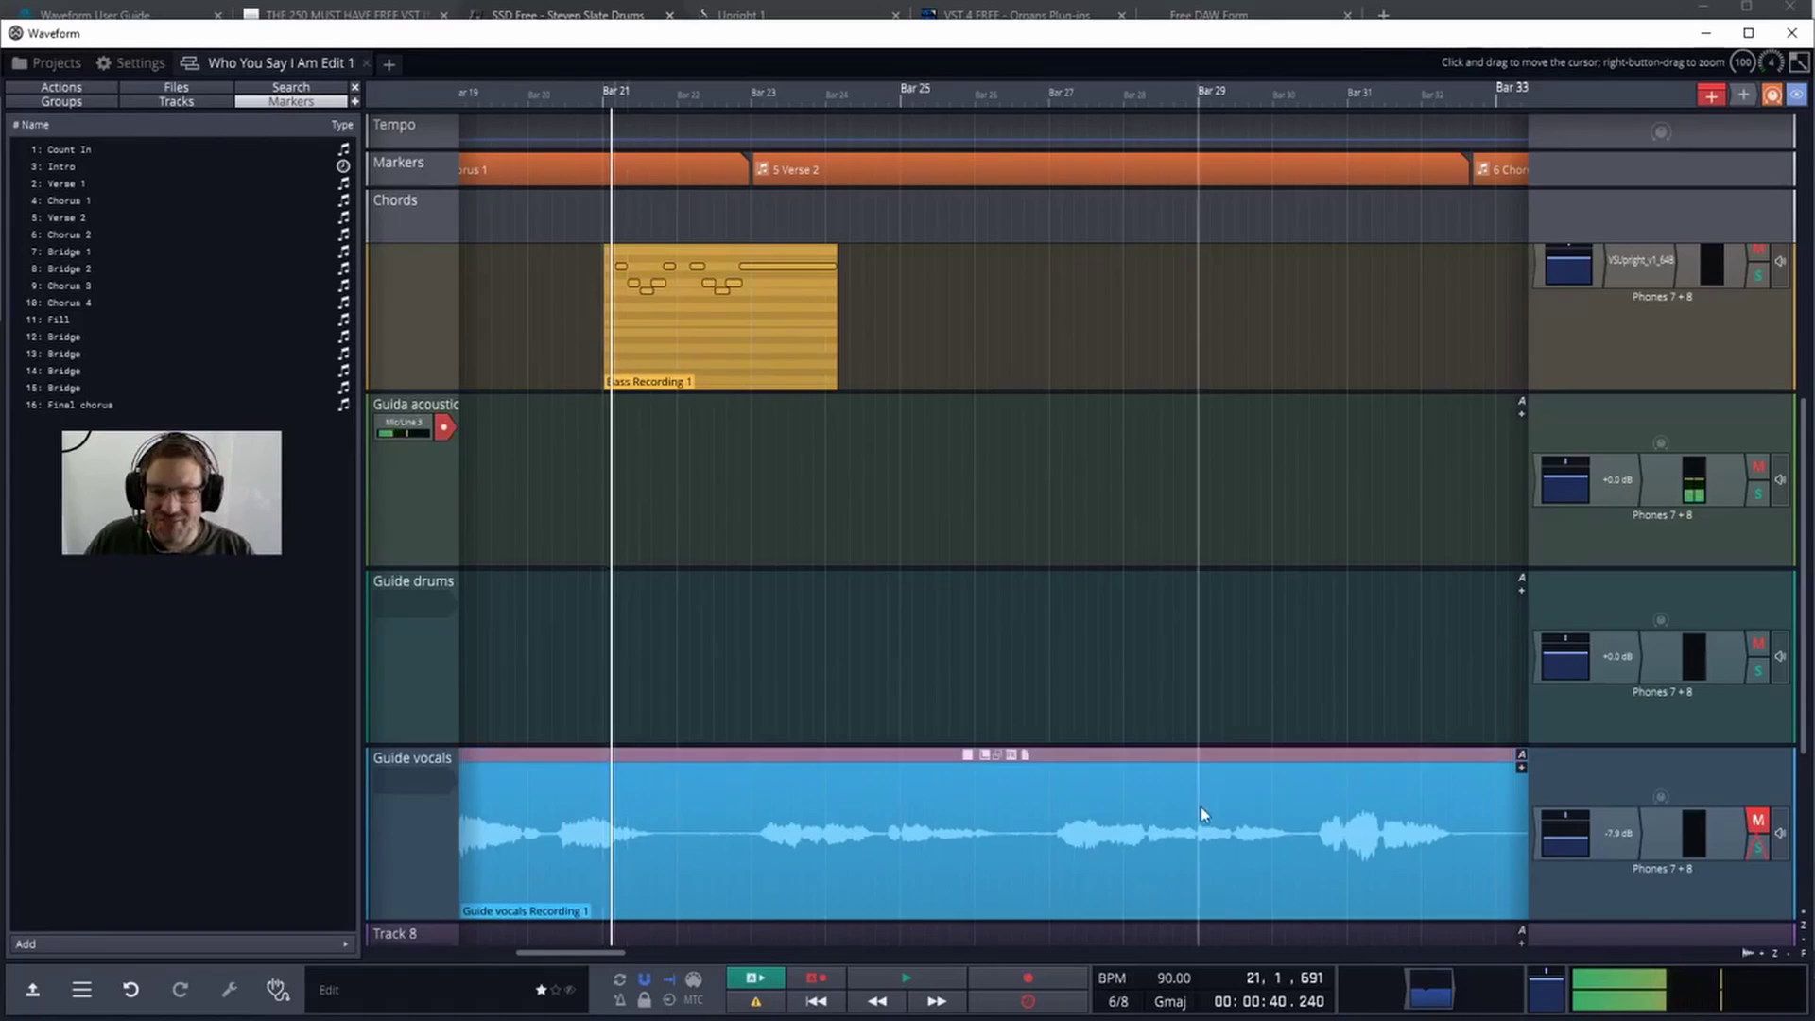
pyautogui.click(1007, 977)
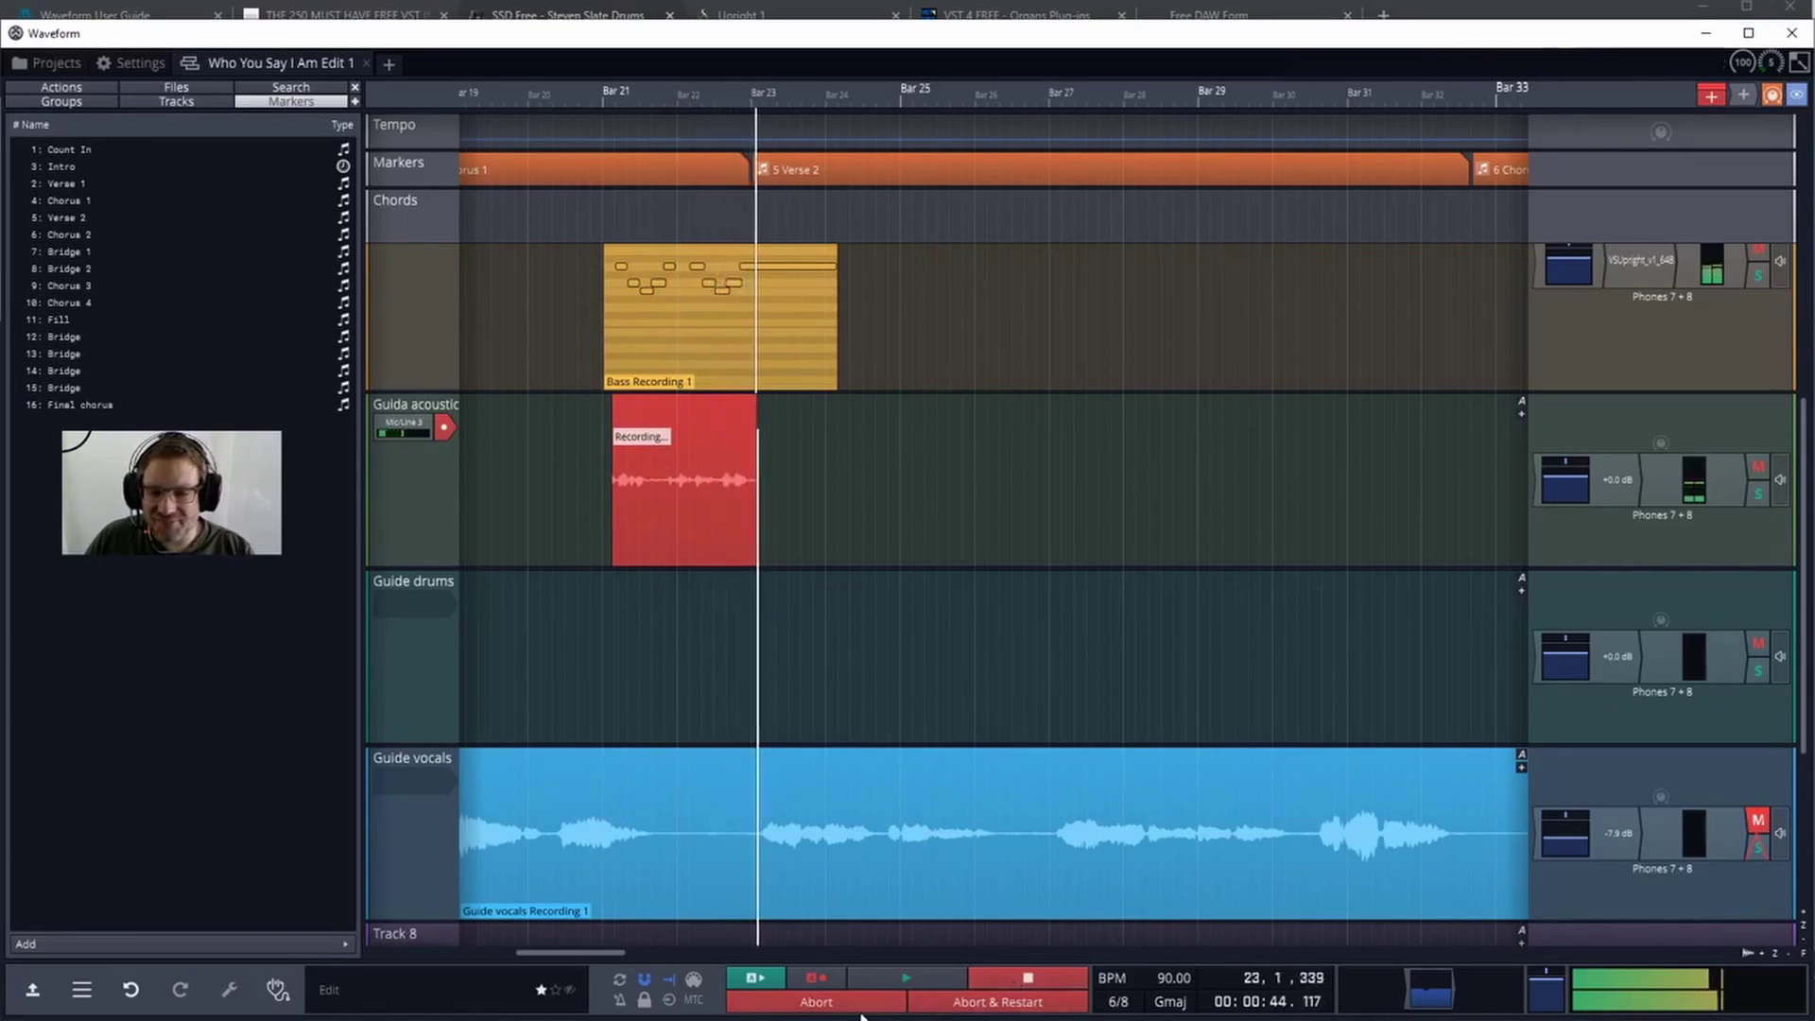
pyautogui.click(1027, 980)
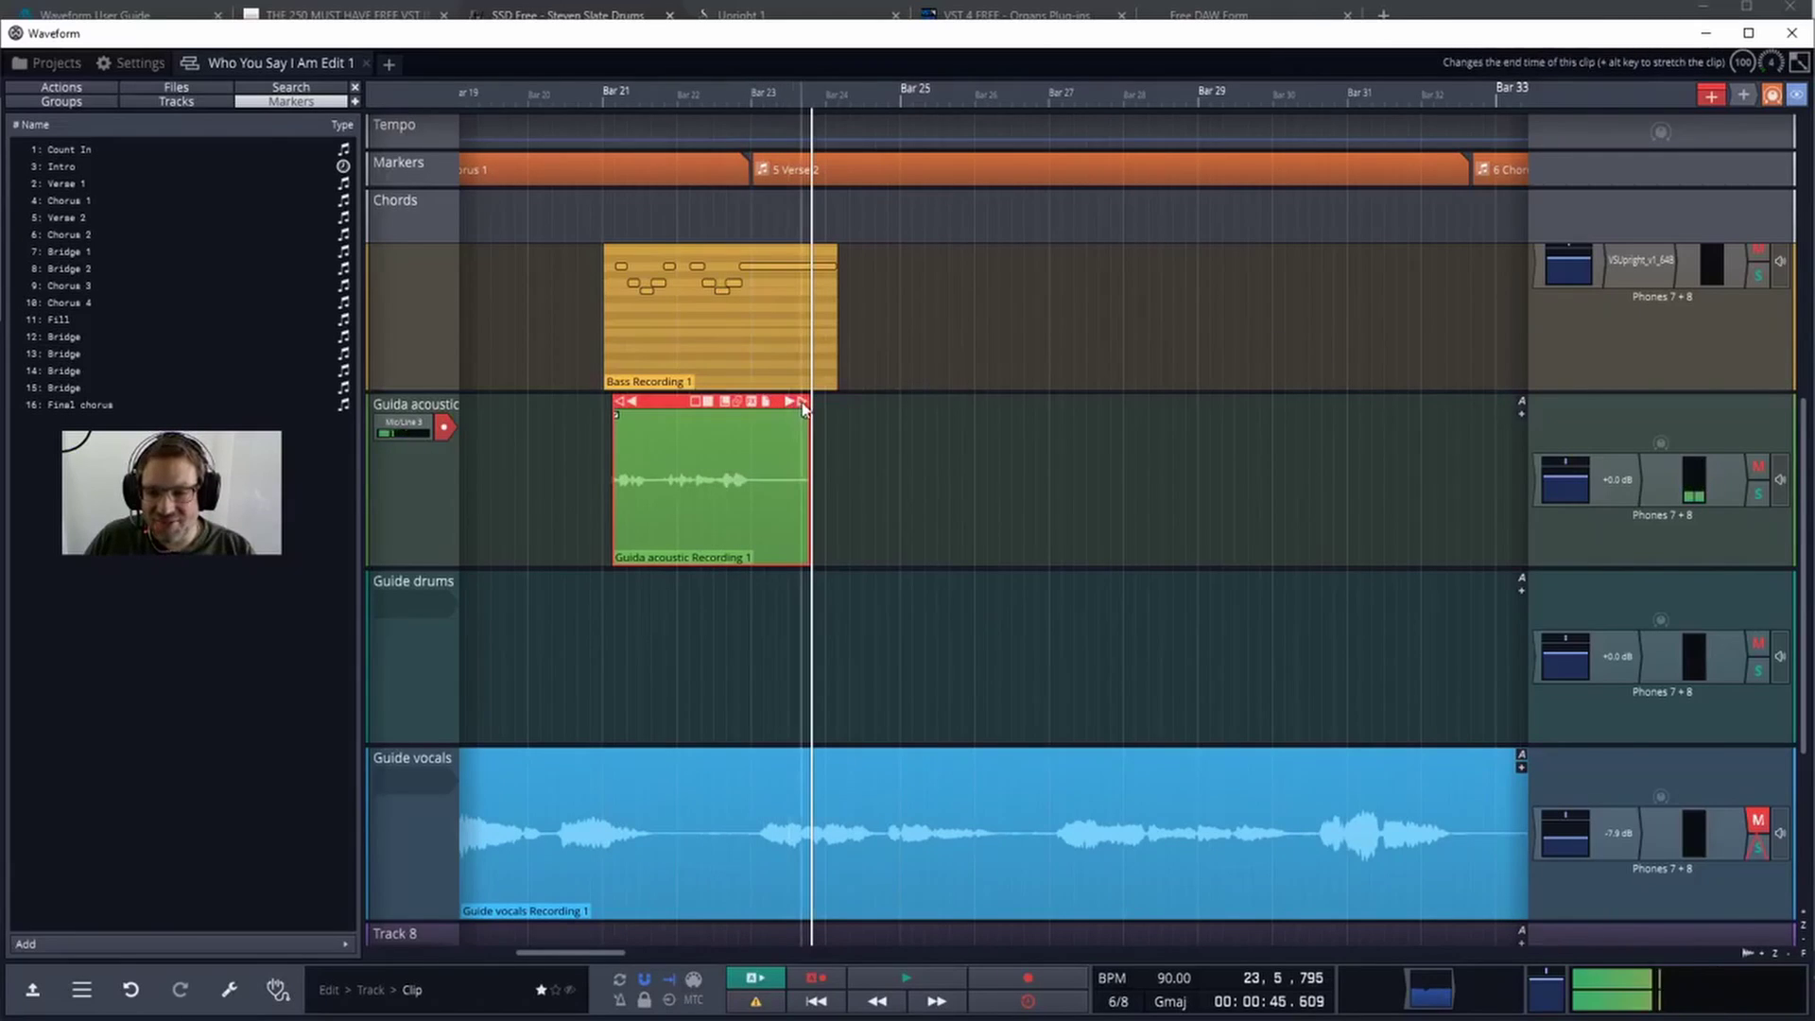
# - Trim the end of the recorded Guida acoustic clip slightly and shift the clip a little later
pyautogui.moveTo(802, 405)
pyautogui.mouseDown()
pyautogui.moveTo(702, 417)
pyautogui.moveTo(789, 423)
pyautogui.mouseUp()
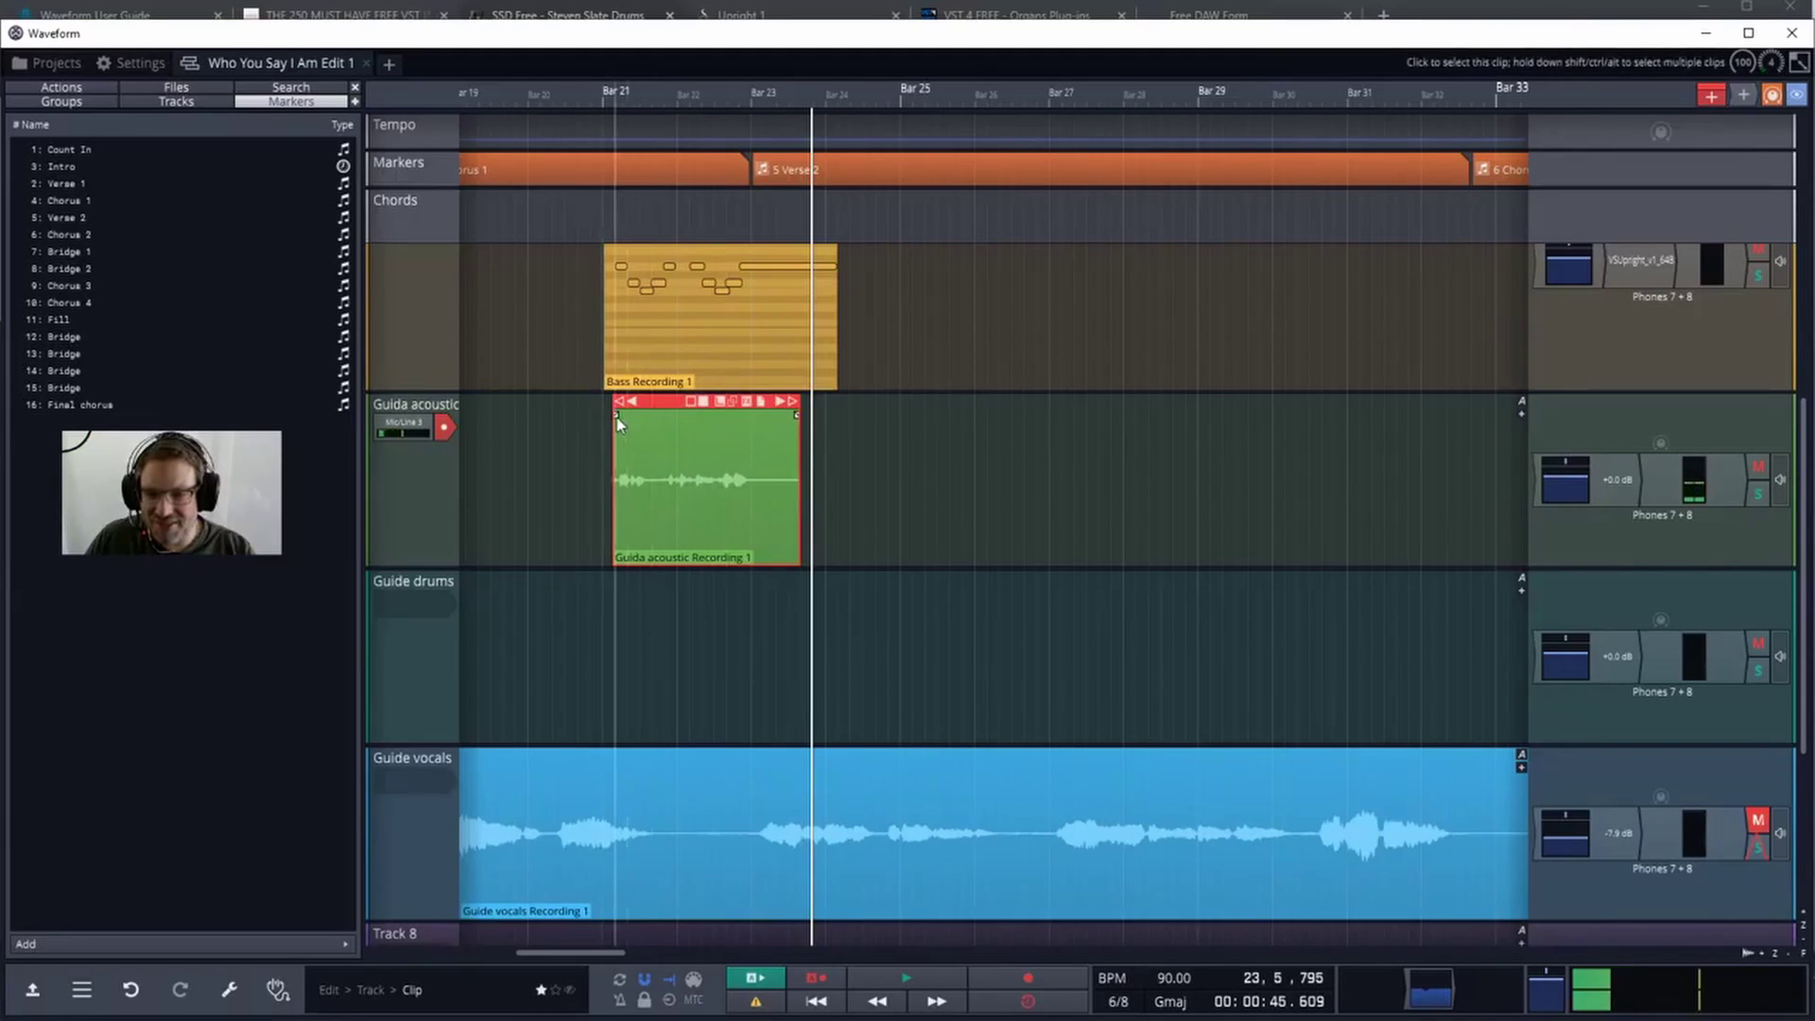
pyautogui.moveTo(618, 416); pyautogui.dragTo(676, 420)
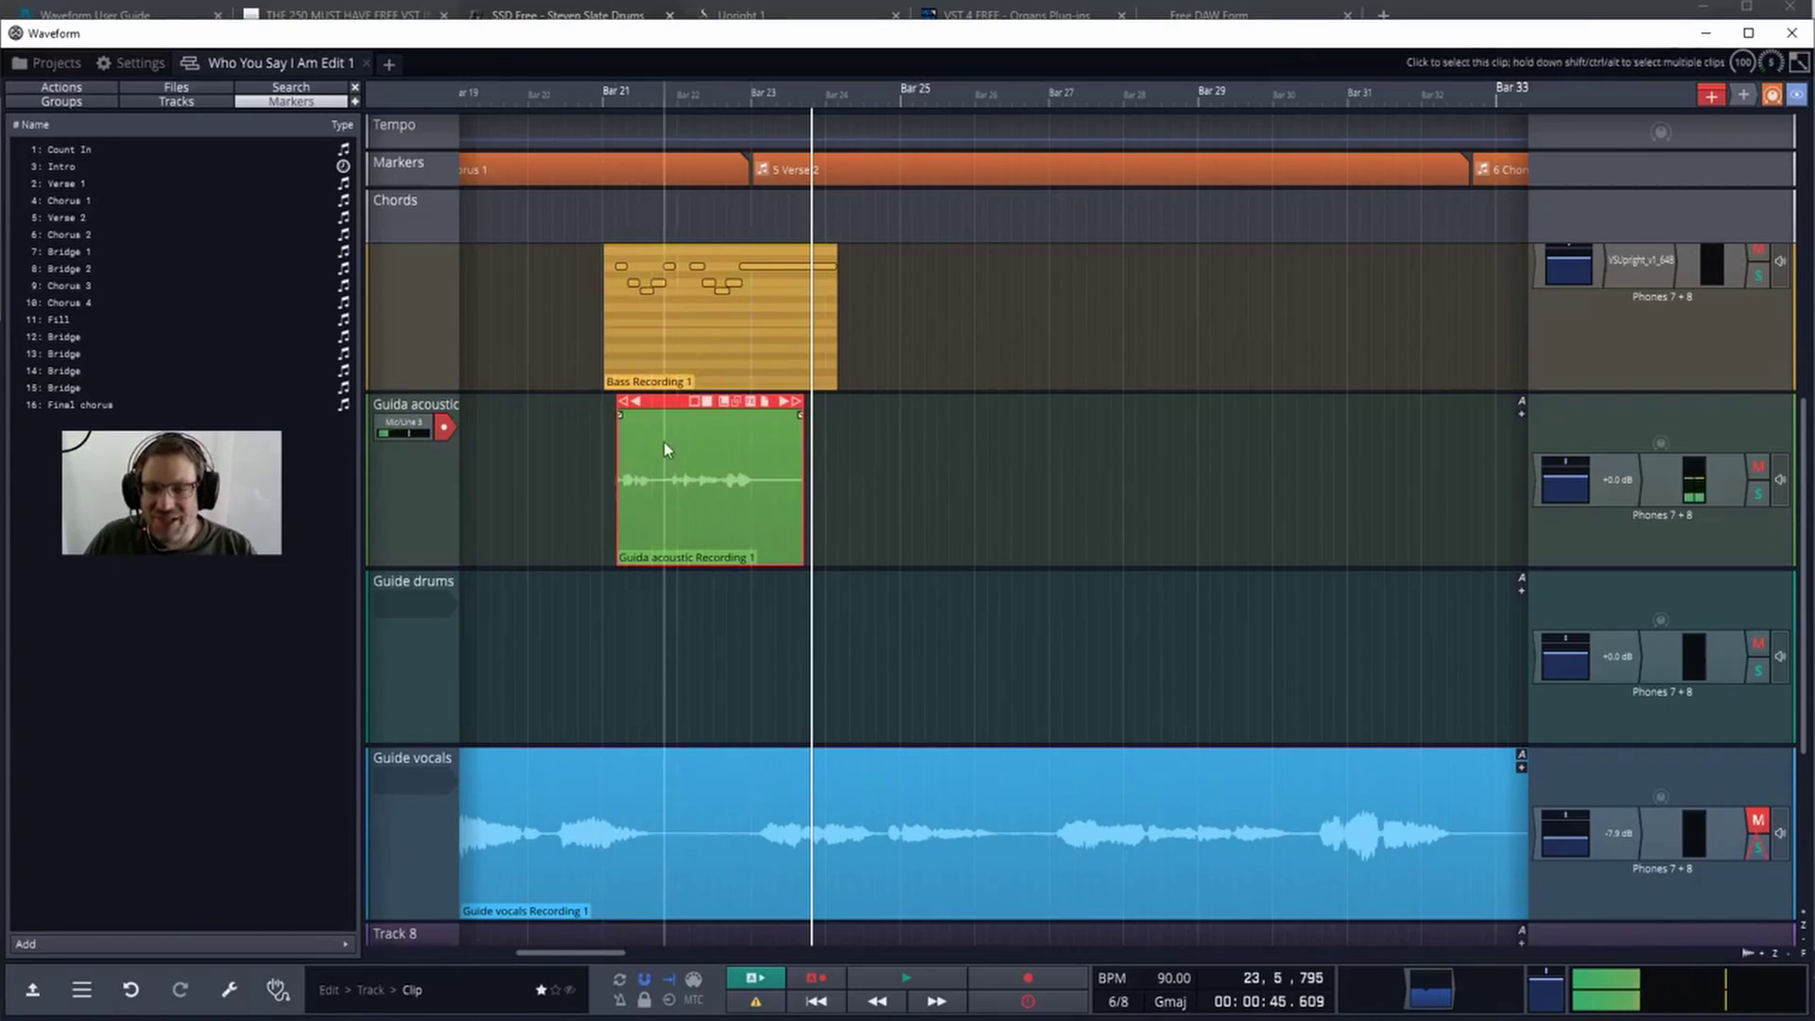
# - Delete the recorded Guida acoustic clip together with its source files
pyautogui.click(652, 453)
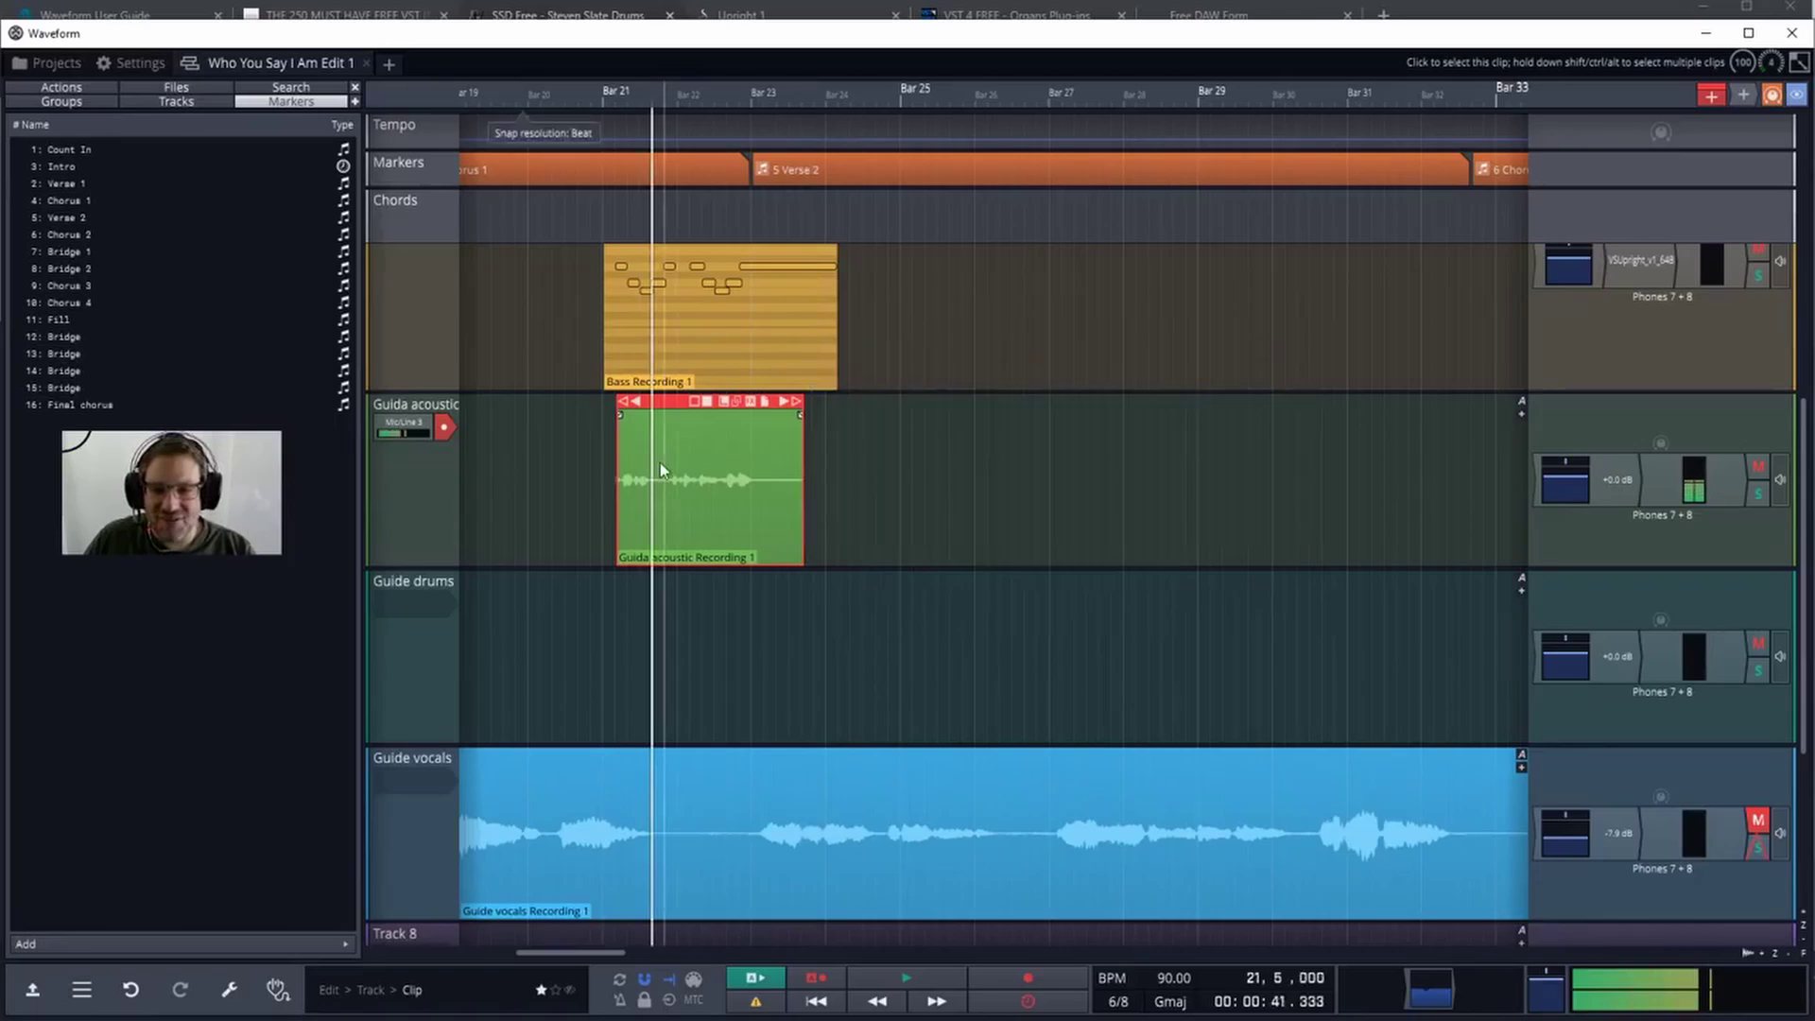
pyautogui.rightClick(673, 458)
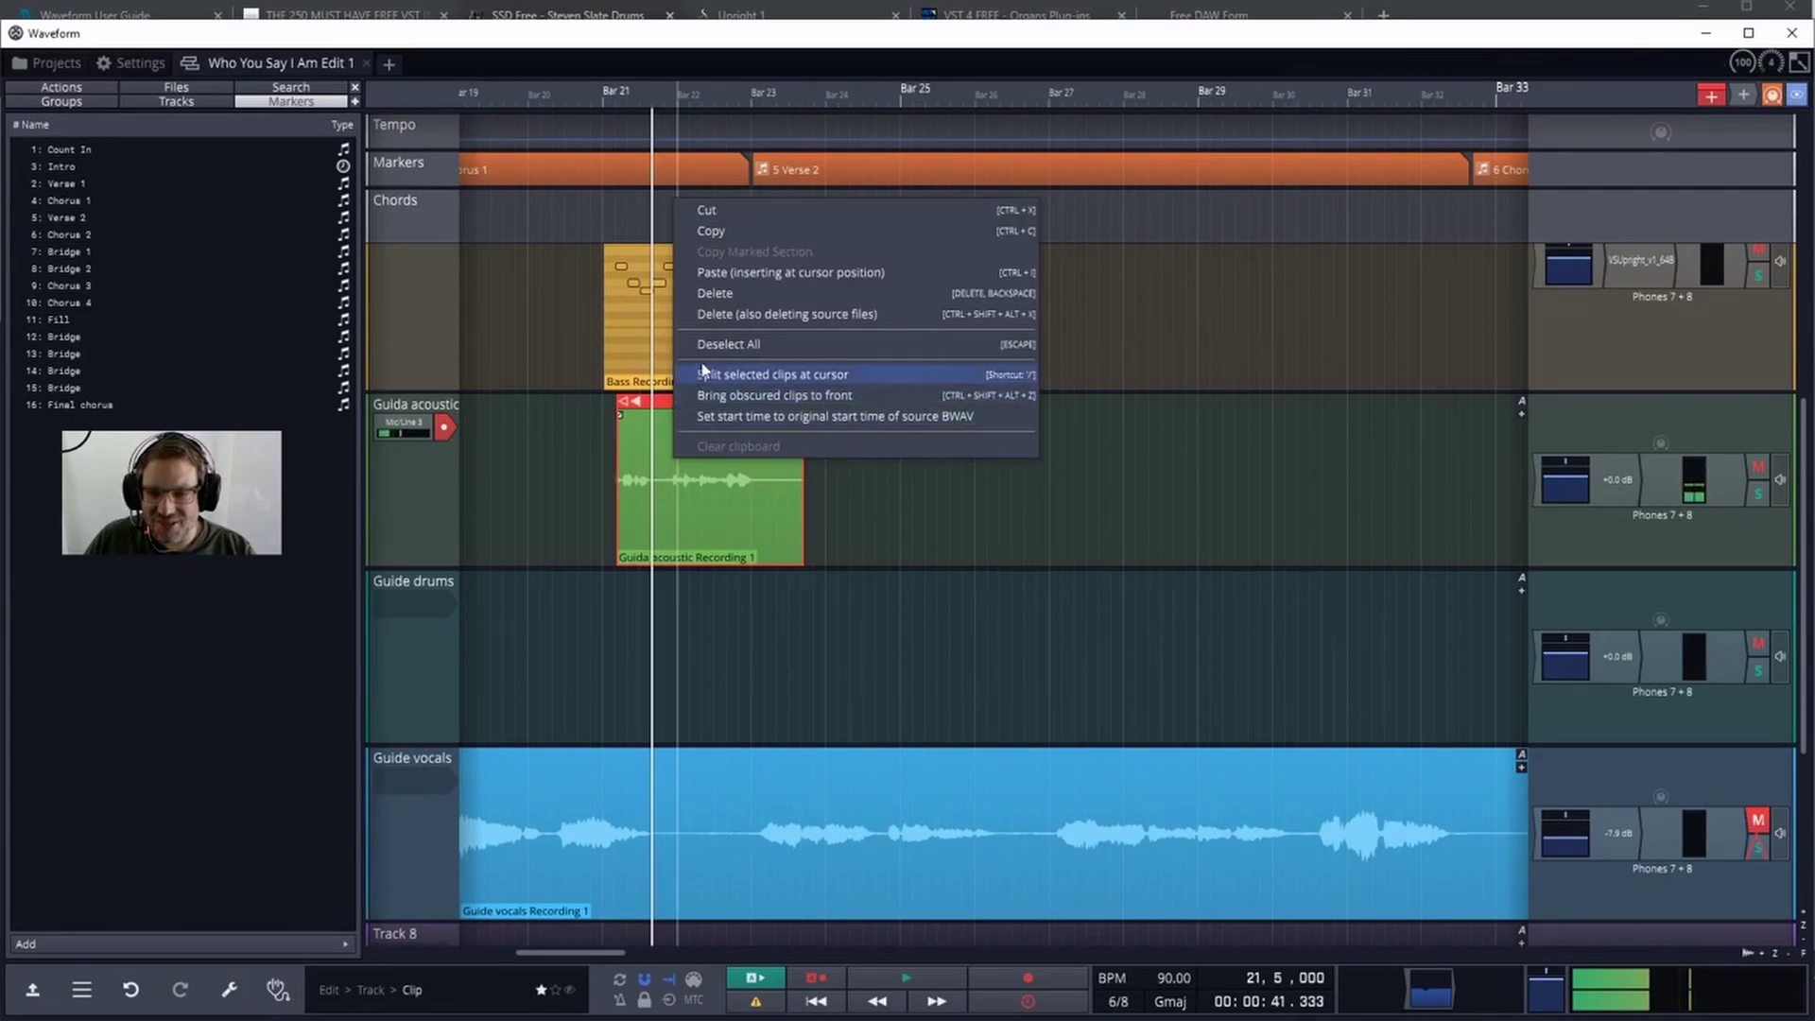
pyautogui.click(771, 314)
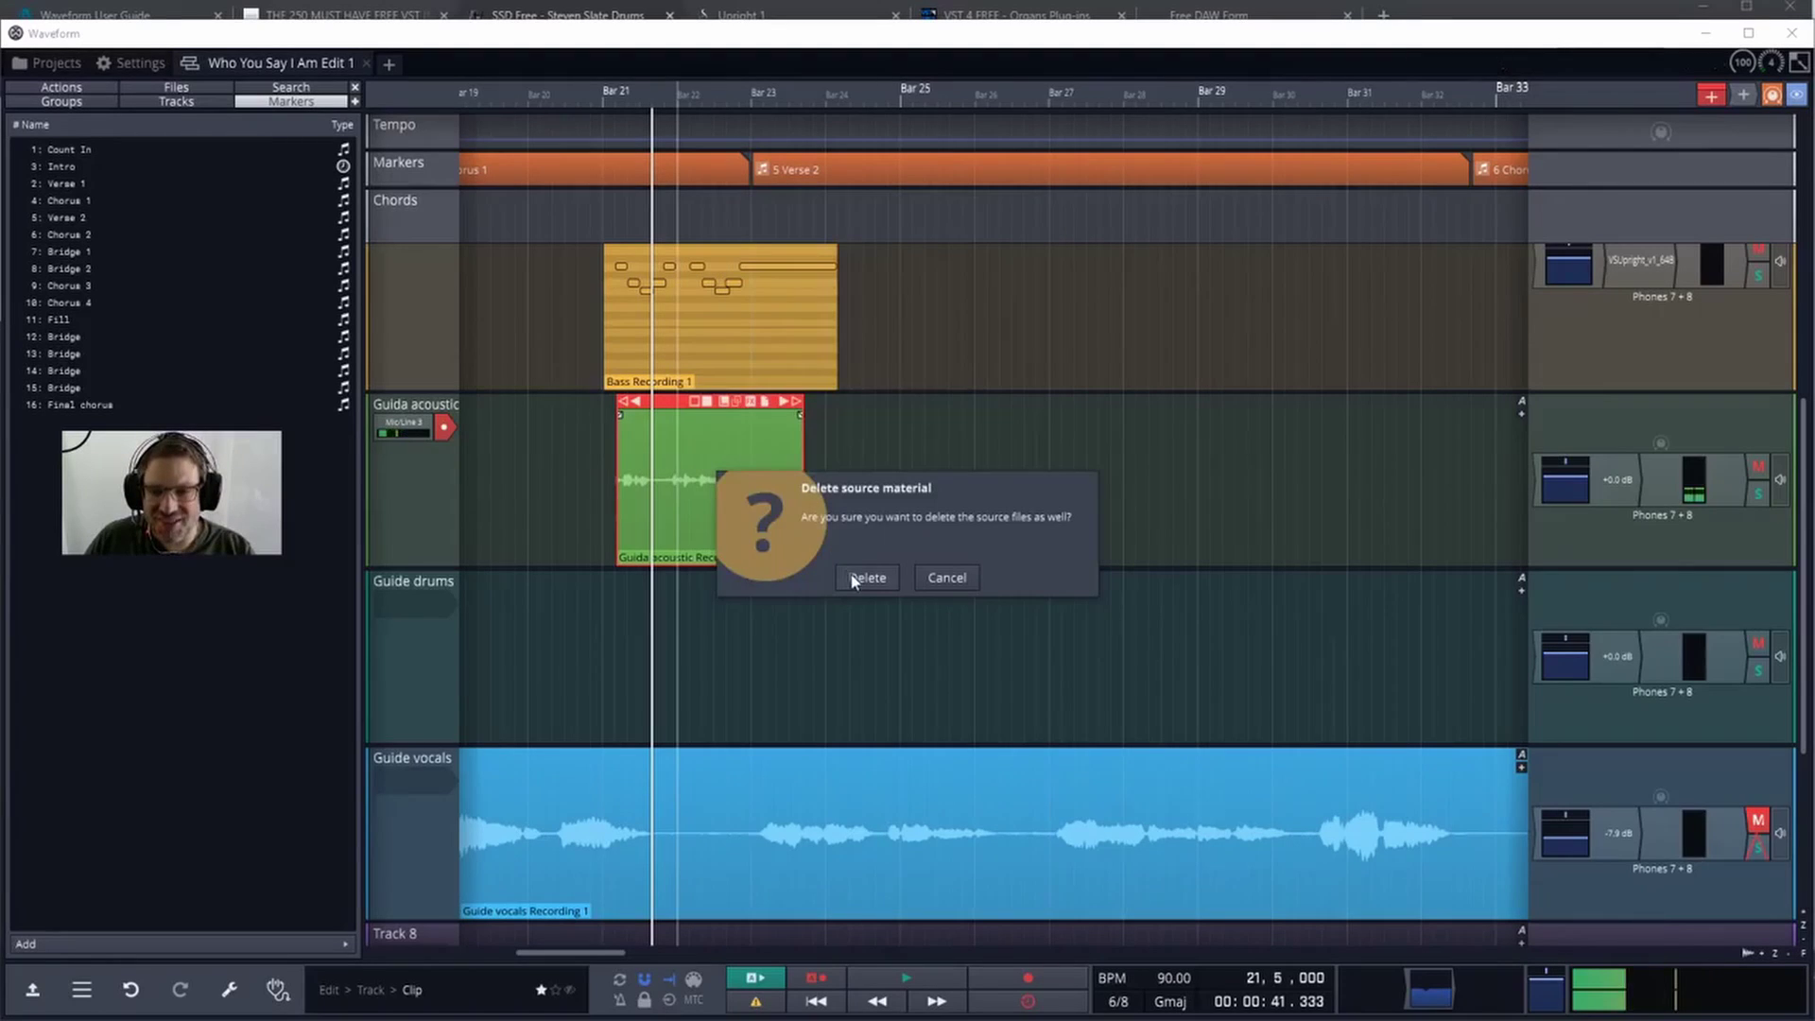
pyautogui.click(855, 577)
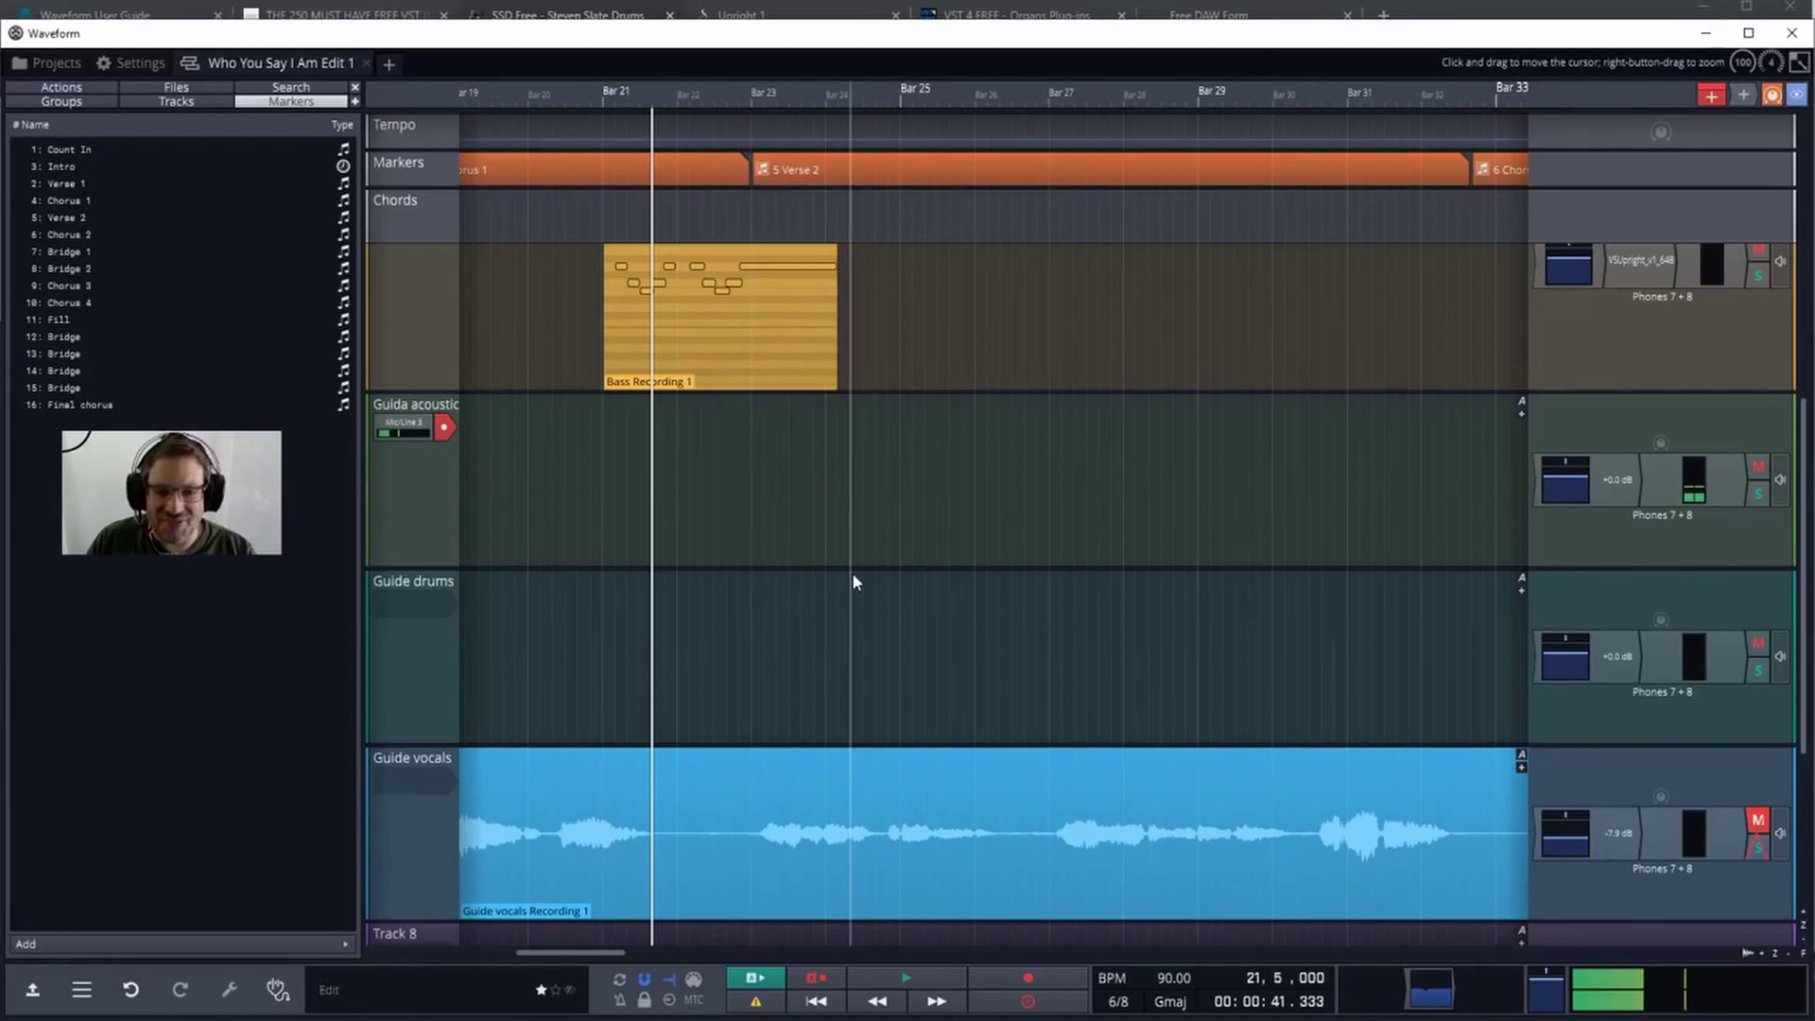